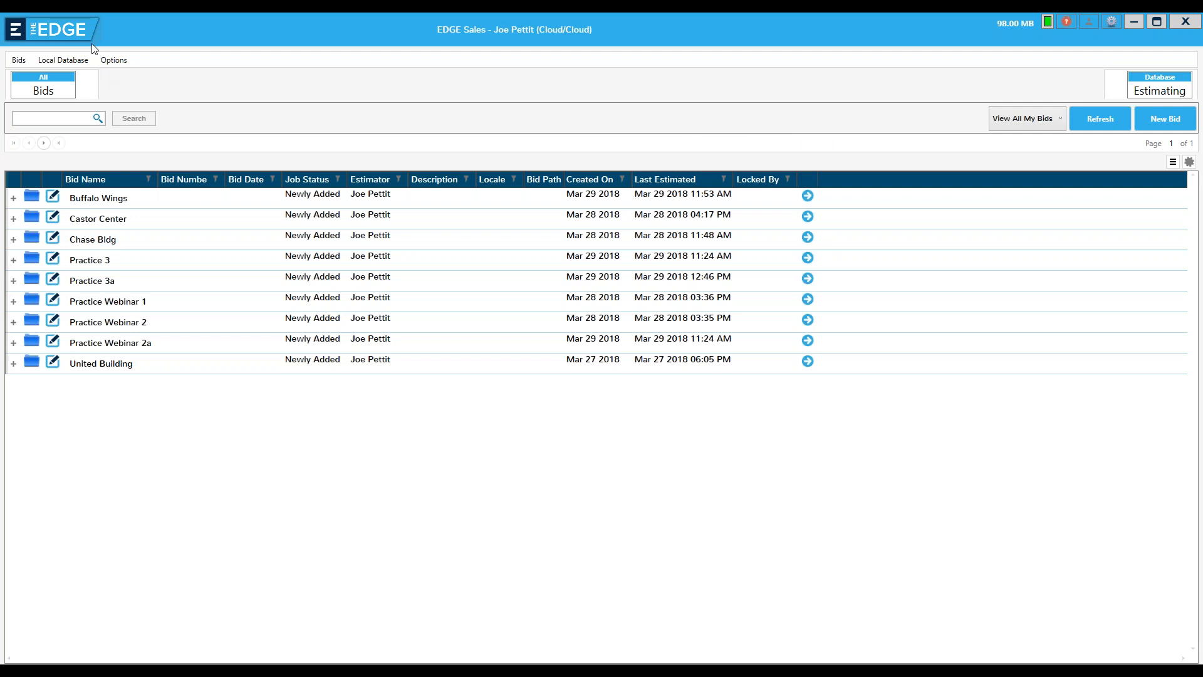
Check the job and estimating database connection sources and the local database and application options
left_click(55, 28)
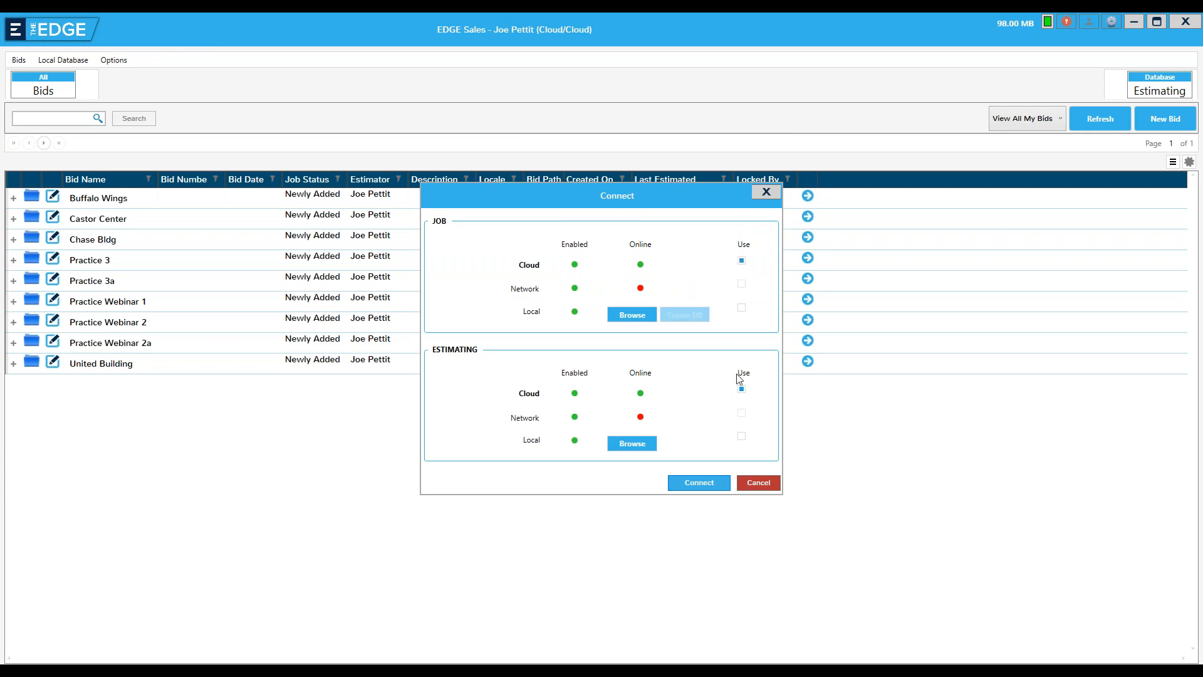
left_click(767, 192)
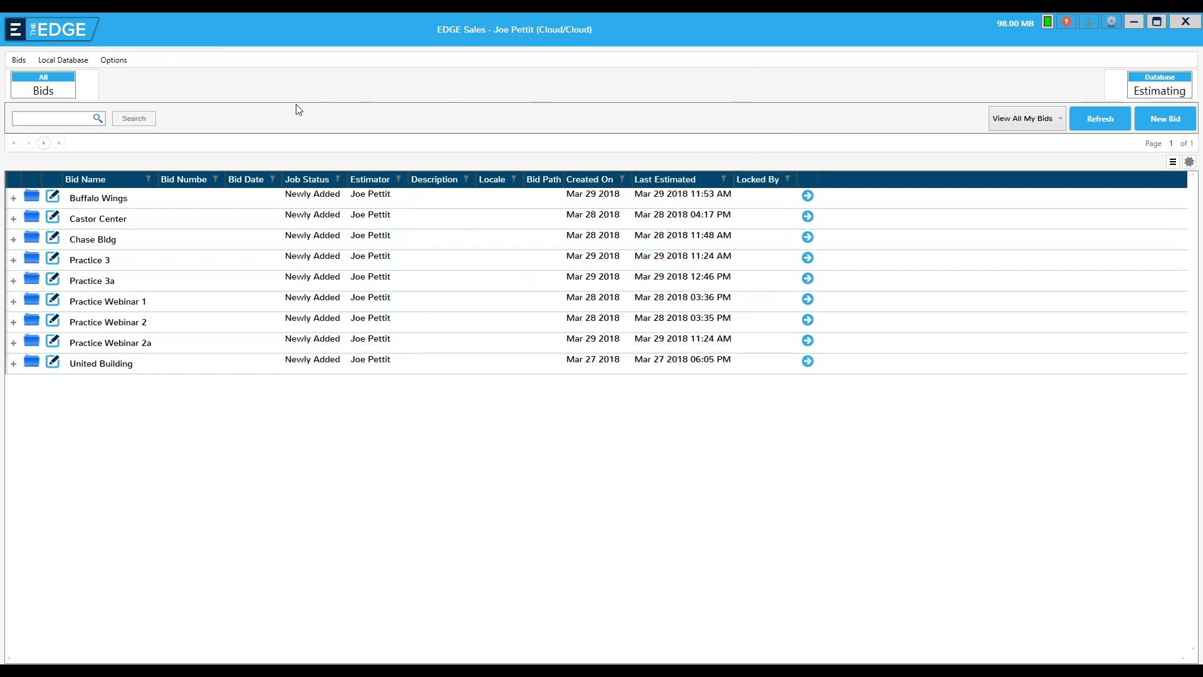
left_click(22, 62)
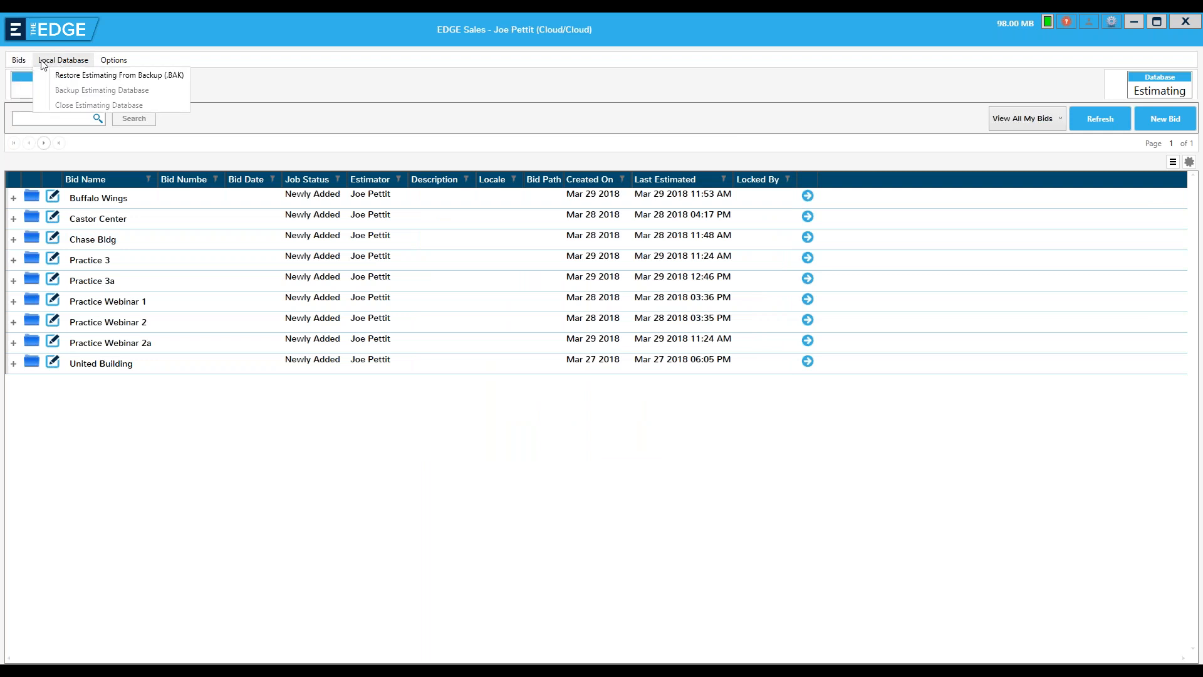
mouse_move(113, 60)
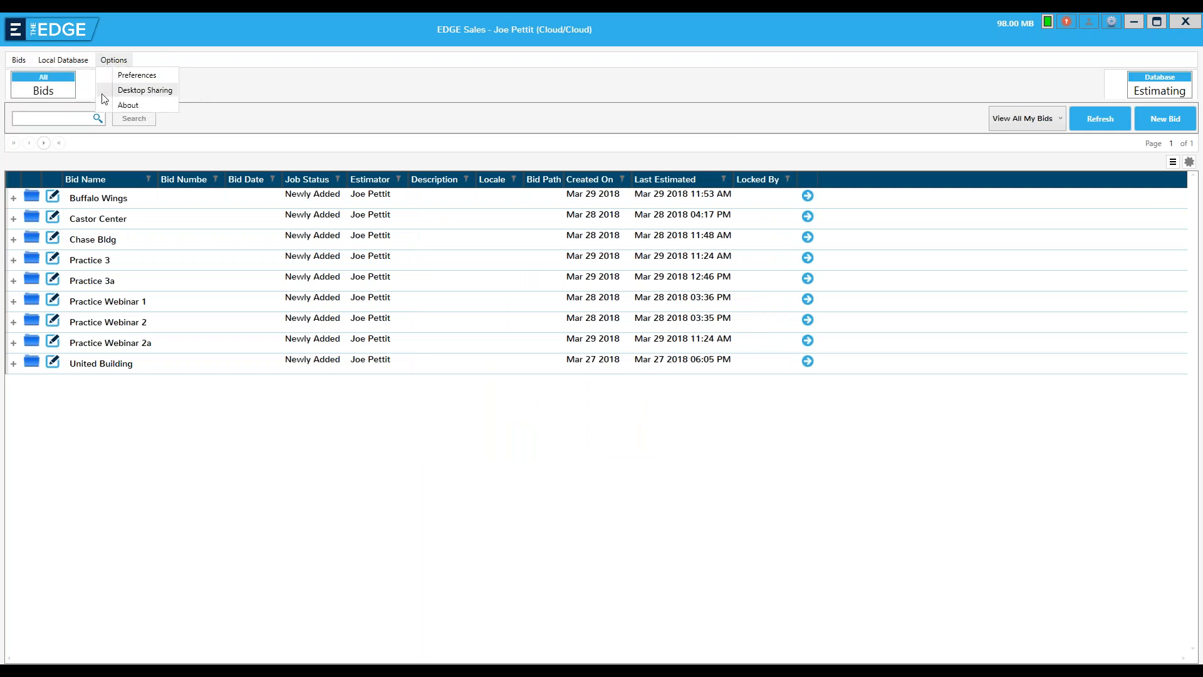
left_click(35, 93)
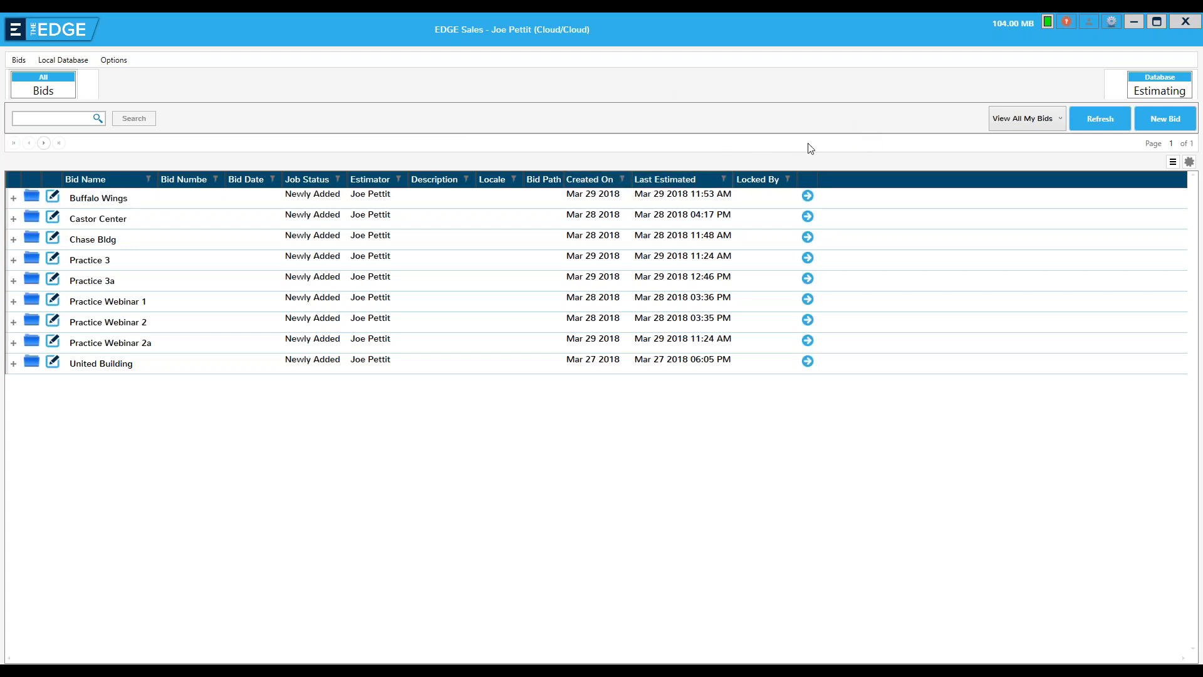
Start a new bid named "Webinar 1" and check the list of available estimators, keeping the current one
left_click(1160, 117)
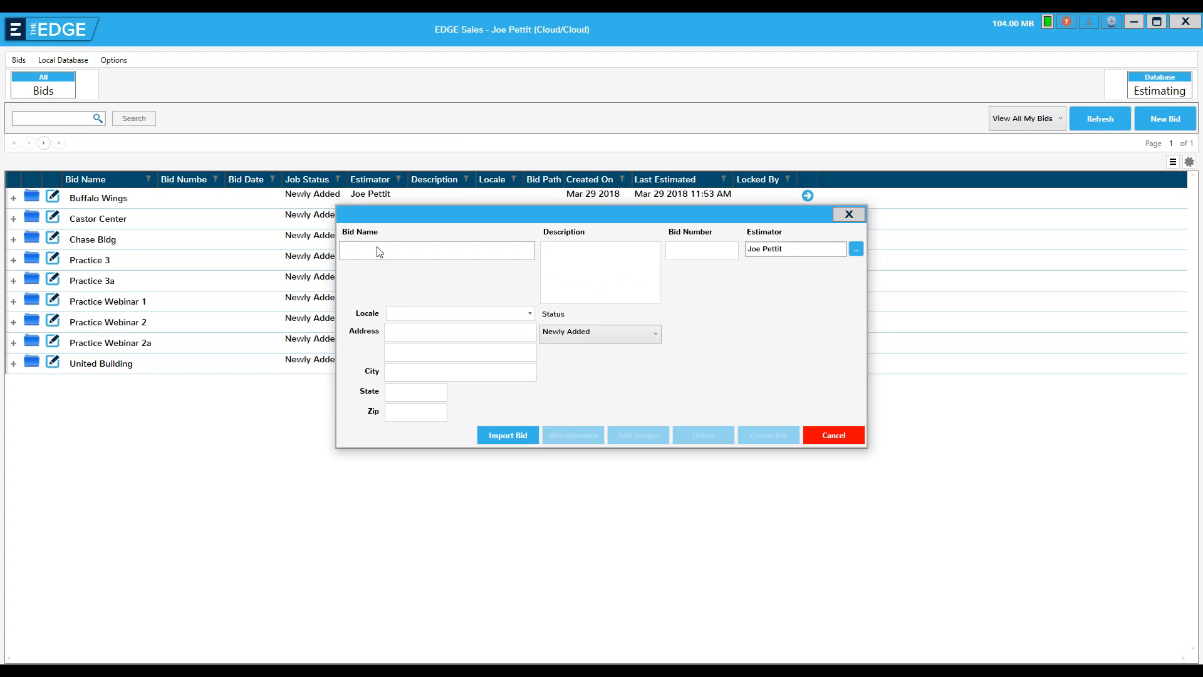
type("Web")
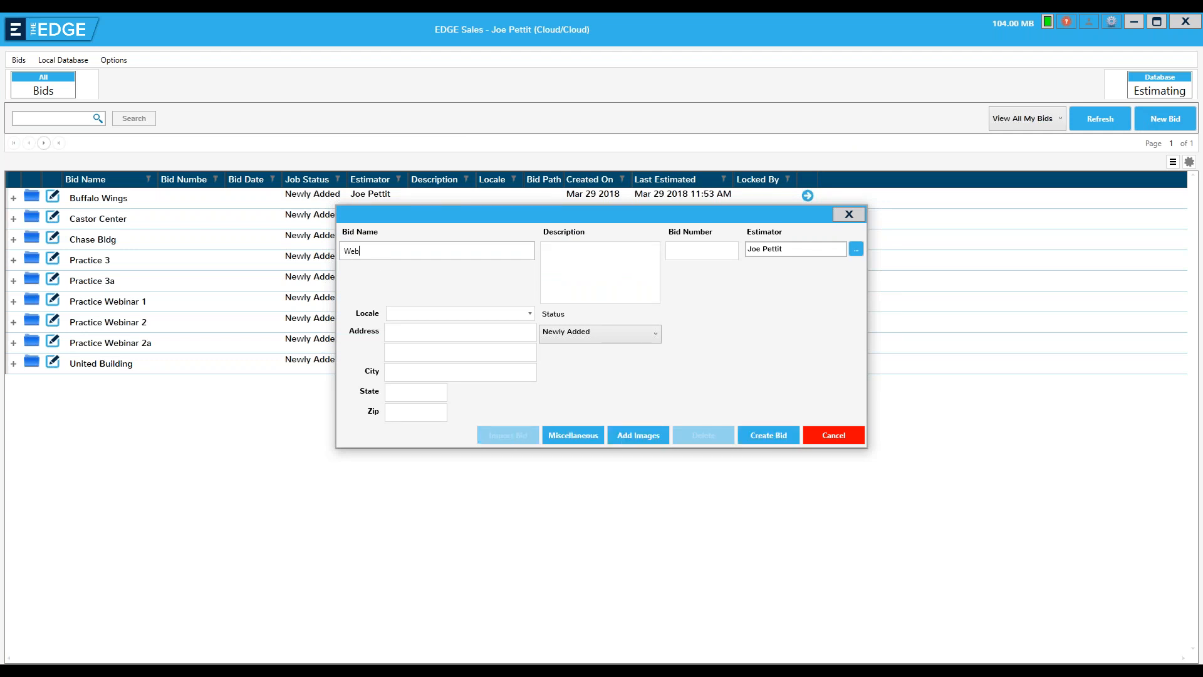
type("inar 1")
left_click(856, 251)
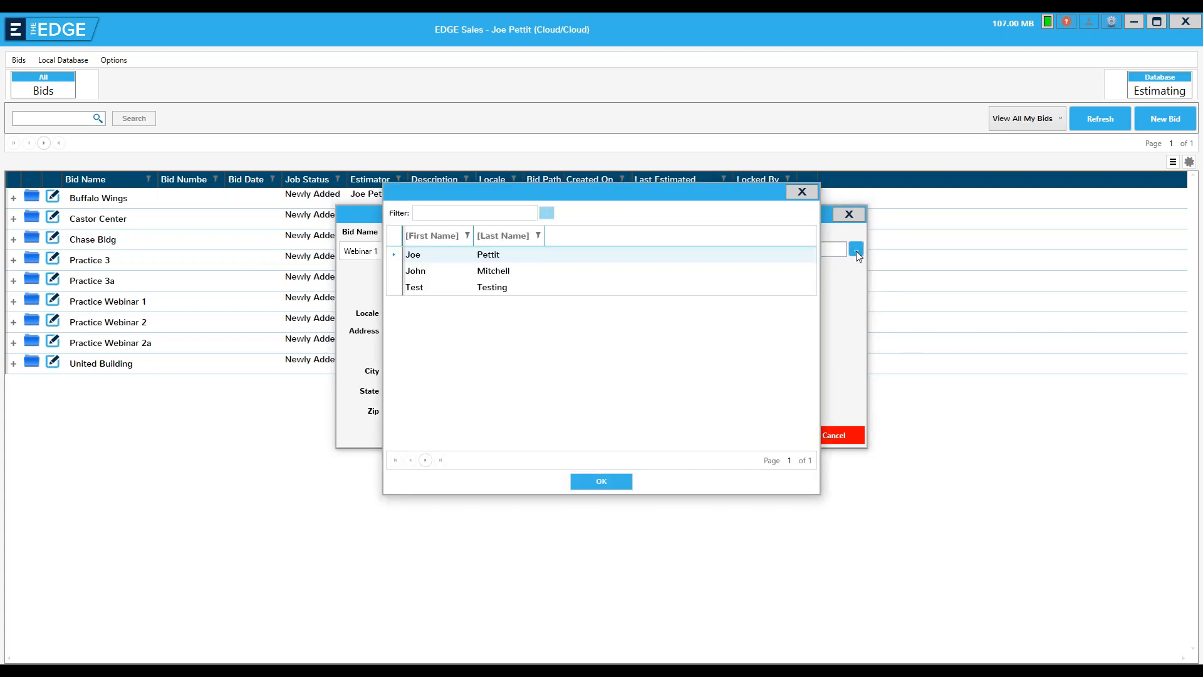
left_click(803, 193)
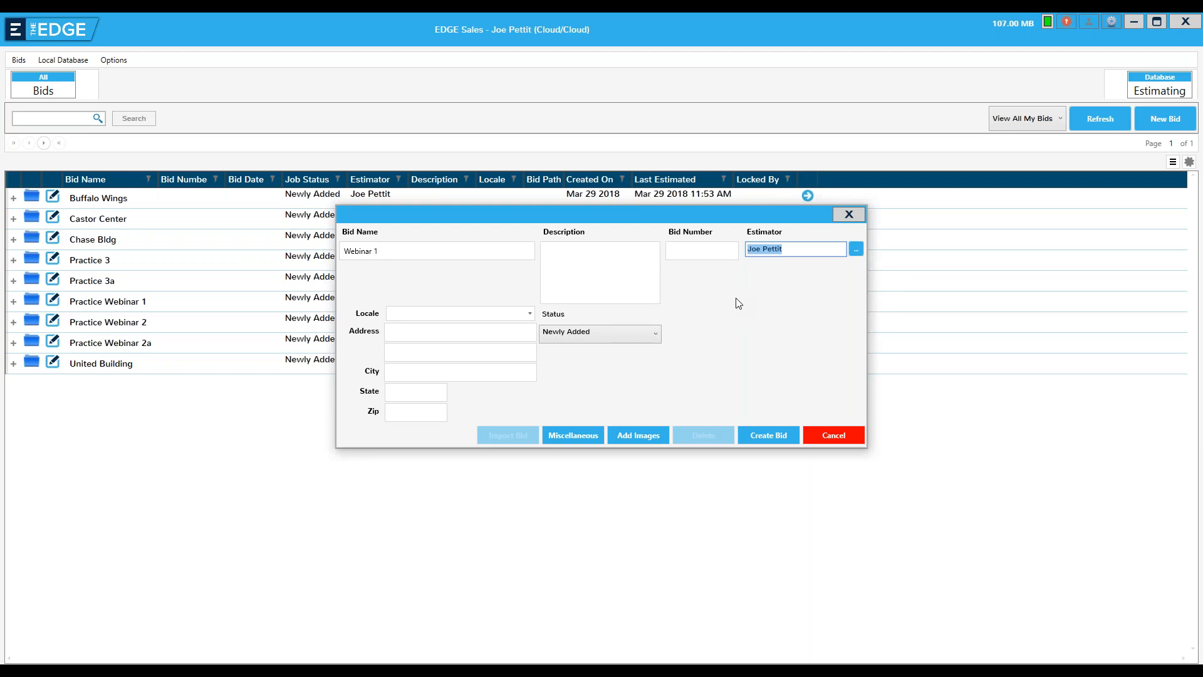
Start adding images to the bid and open the 01 Tiff Training Plans folder inside Roofing Training E-plans
left_click(629, 436)
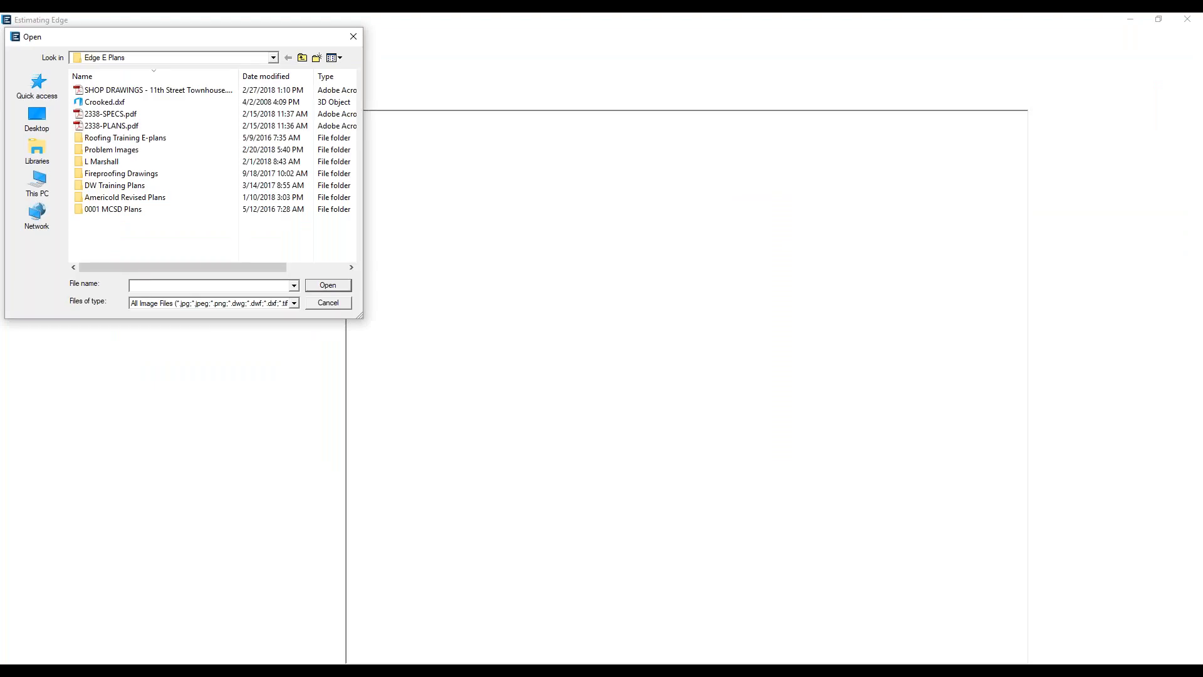
double_click(117, 138)
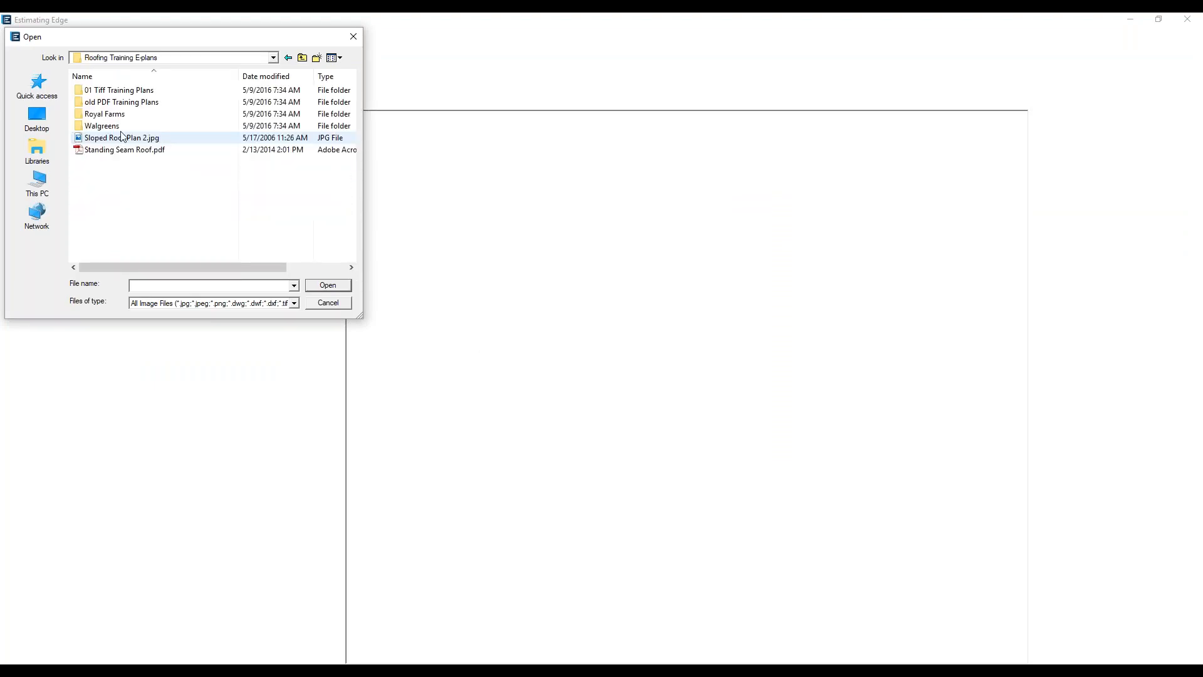
double_click(119, 92)
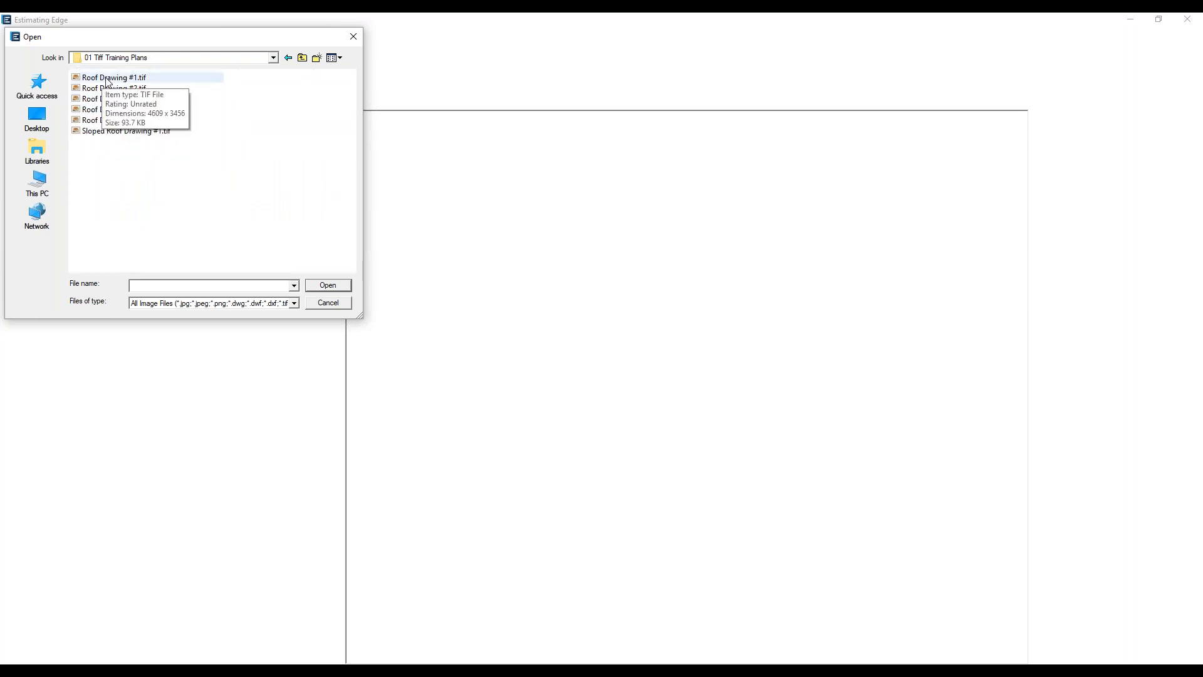
left_click(107, 80)
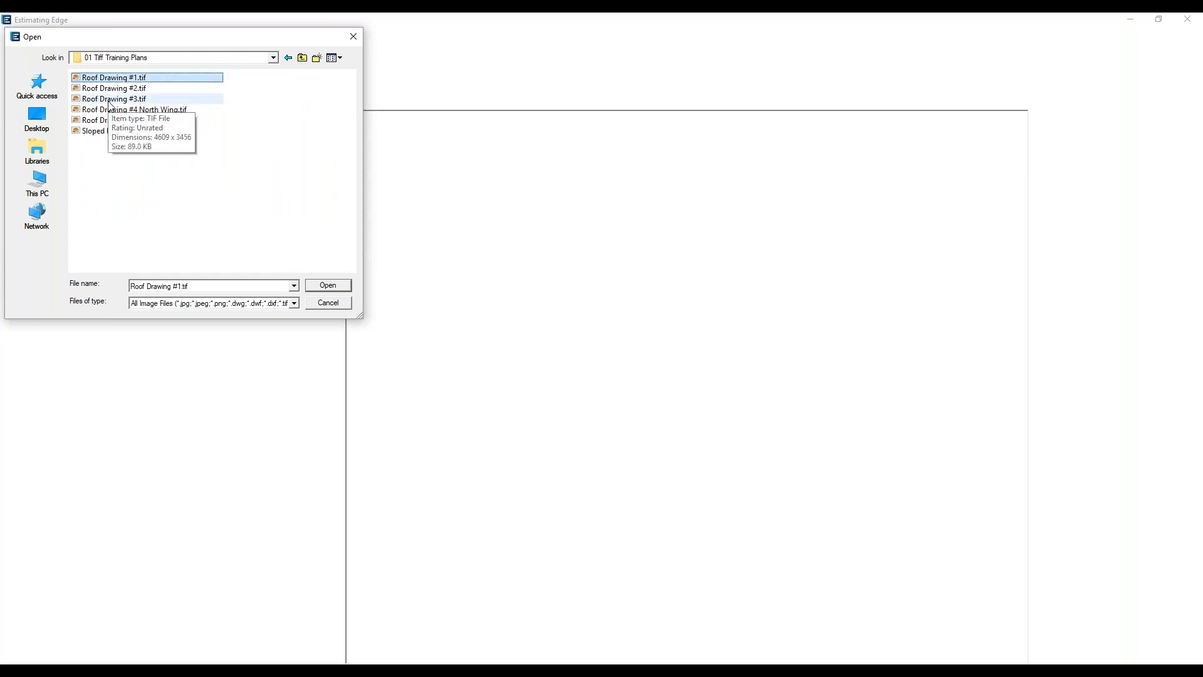
left_click(109, 101, "ctrl")
left_click(110, 123, "ctrl")
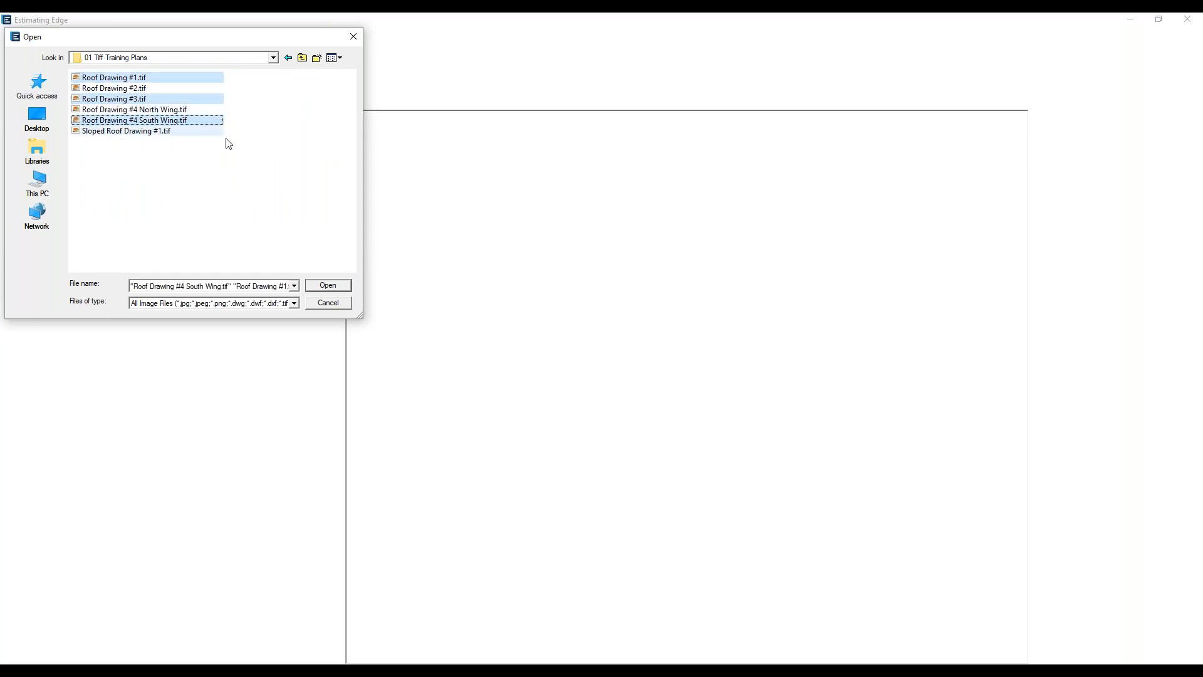
Load the three images Roof Drawing #1.tif, Roof Drawing #2.tif and Roof Drawing #3.tif
left_click(116, 81)
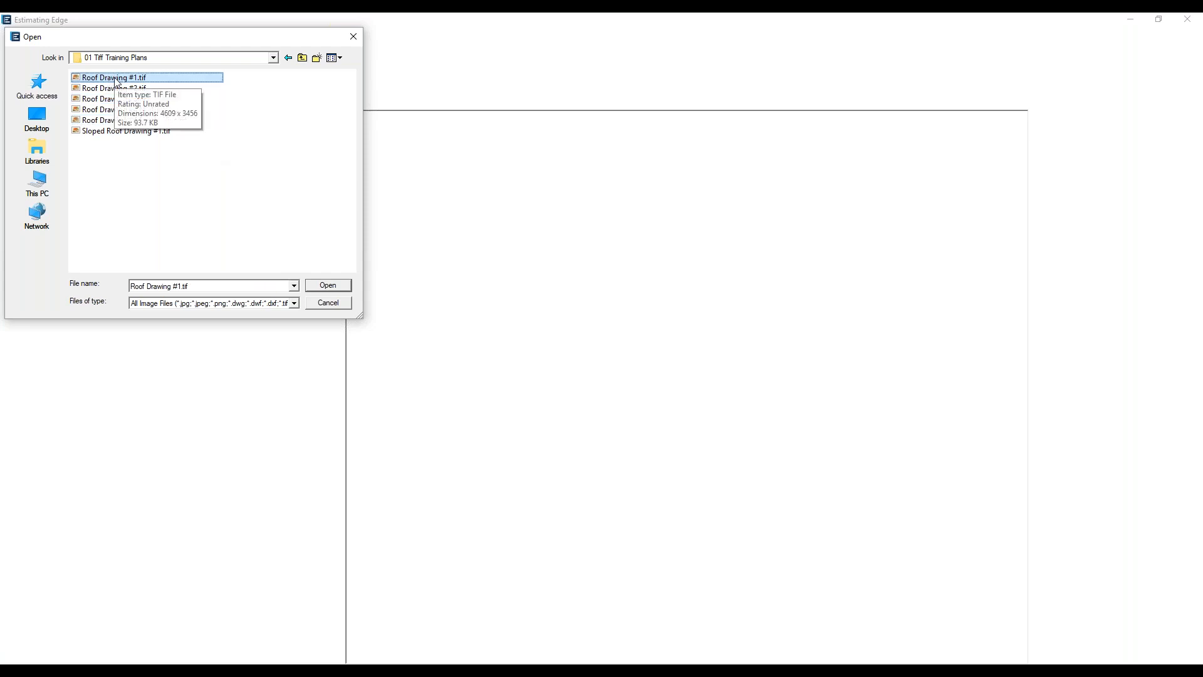
left_click(114, 100, "shift")
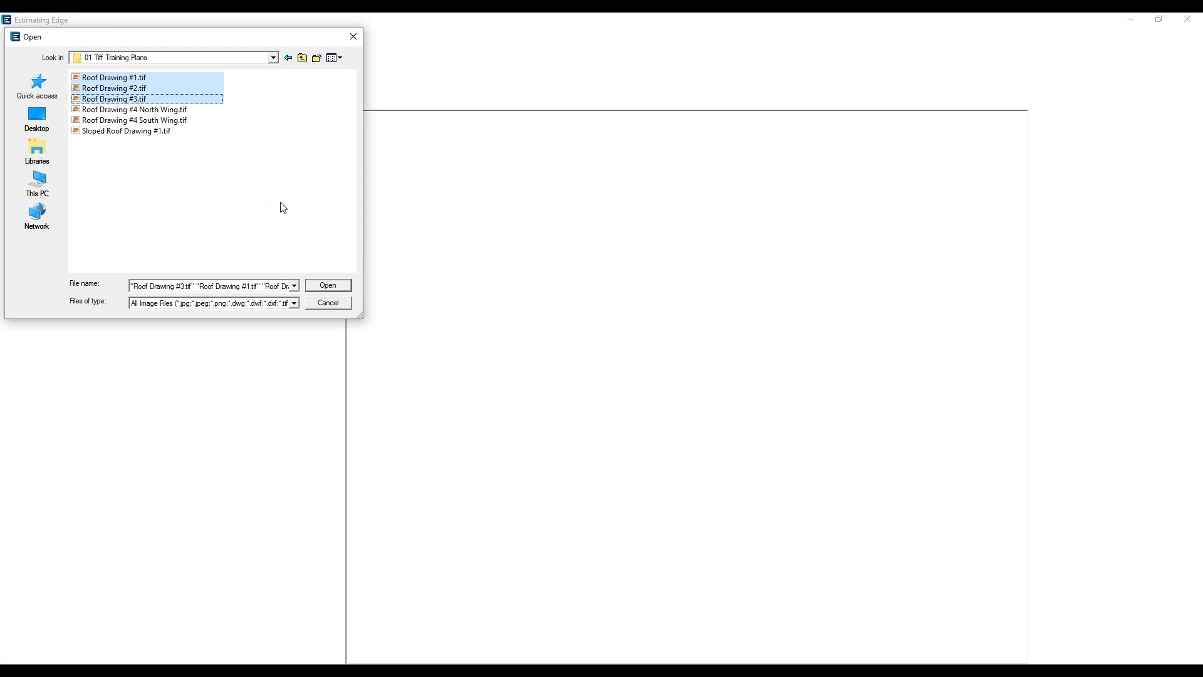
left_click(317, 289)
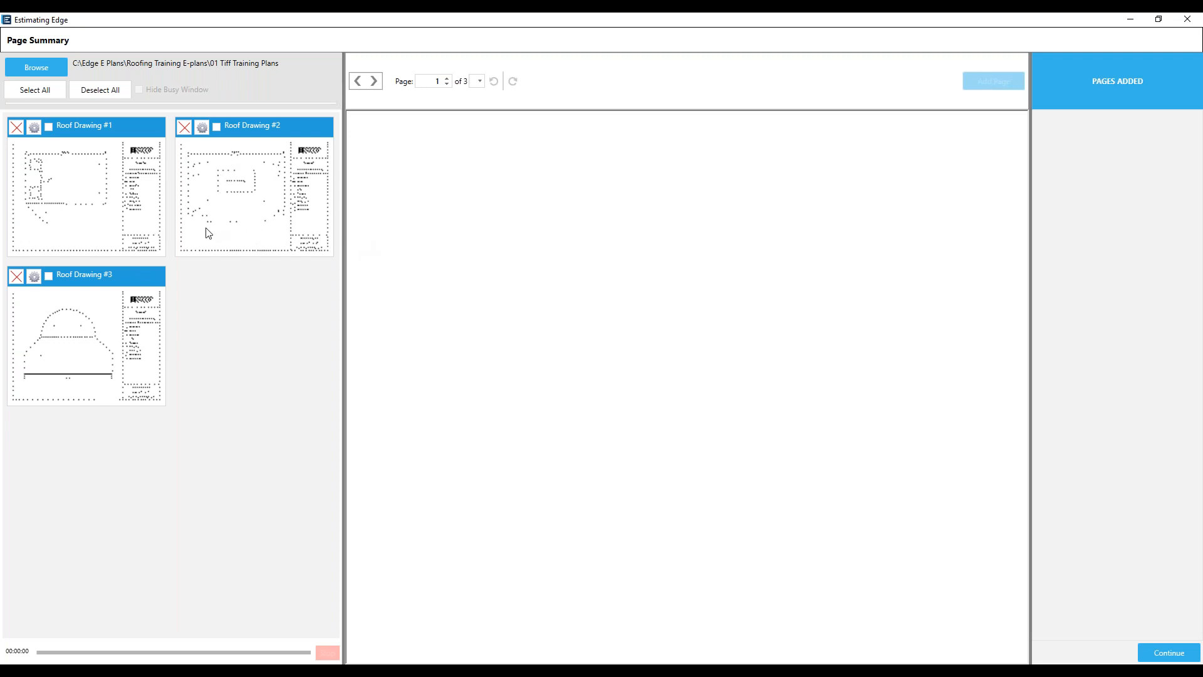
Add only Roof Drawing #1 as a page of the bid and continue to the bid's scenarios
left_click(73, 207)
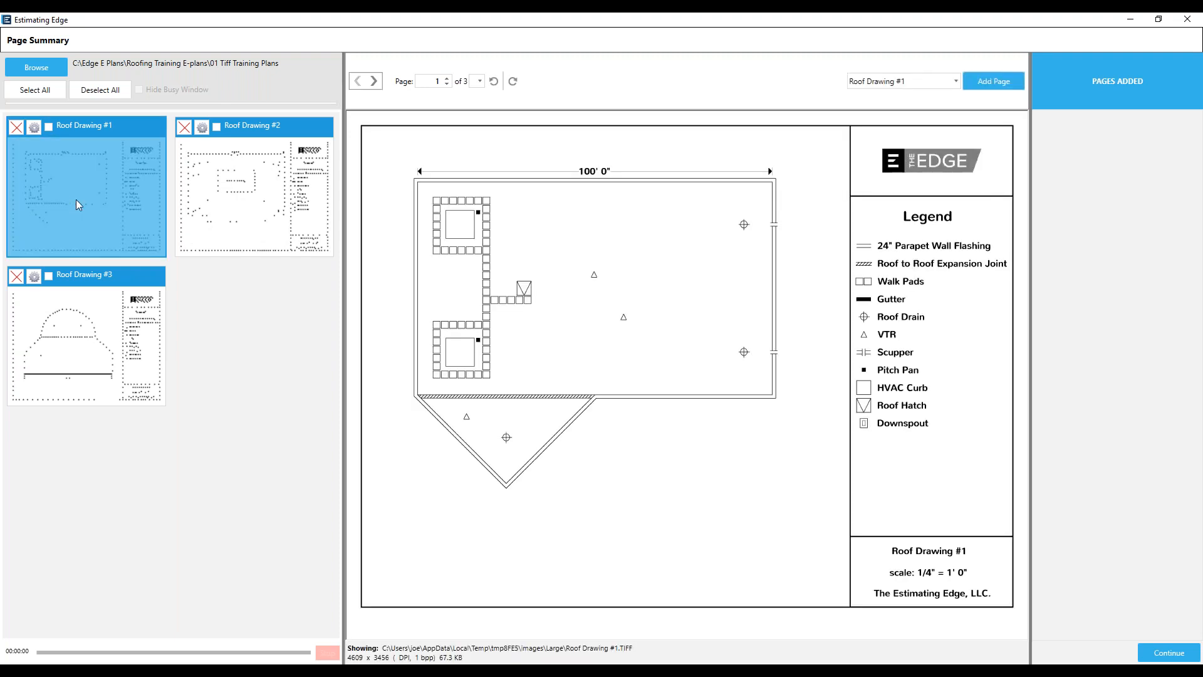
left_click(981, 81)
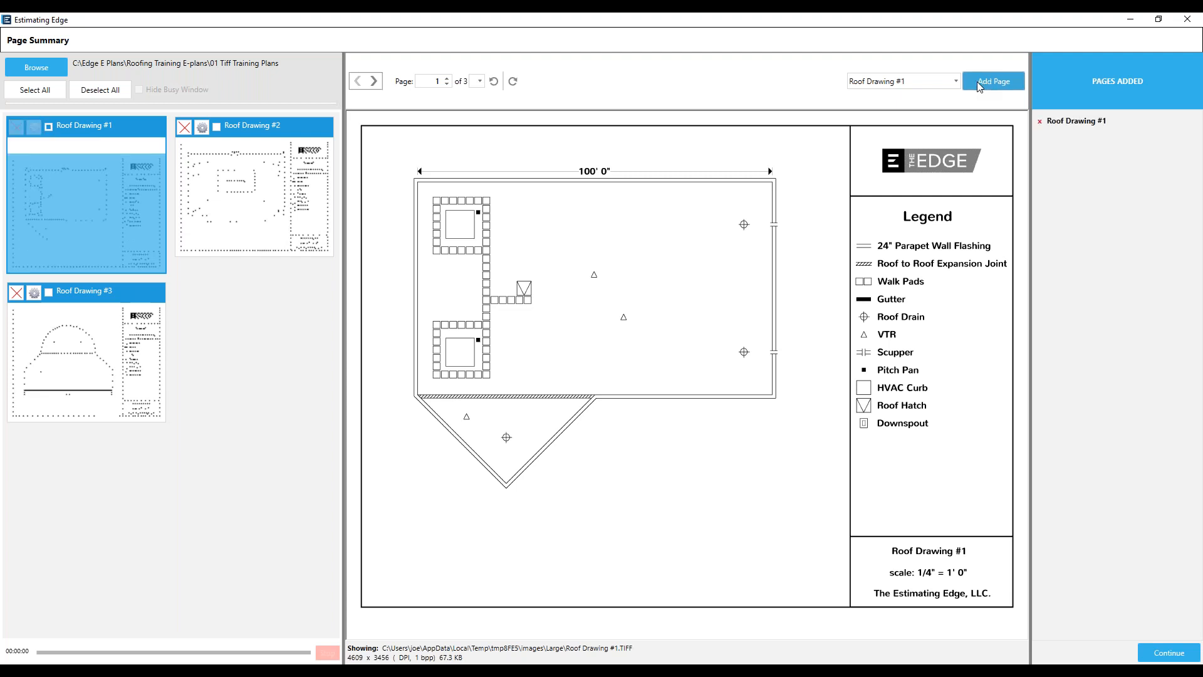
left_click(217, 128)
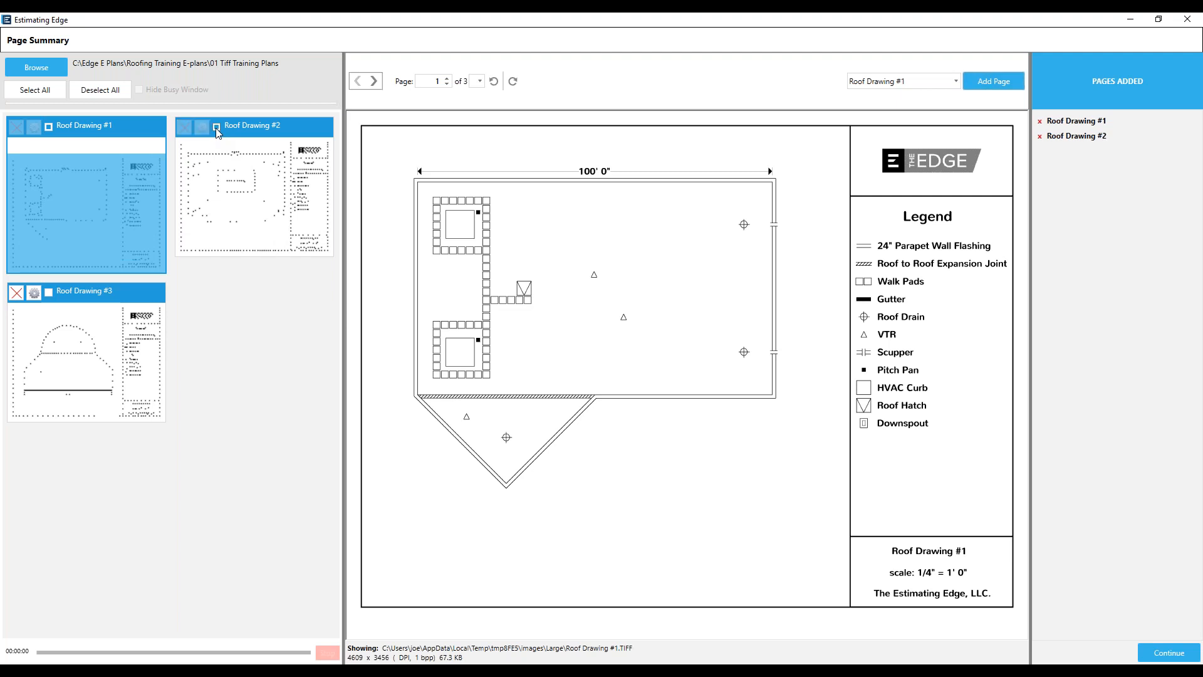
left_click(217, 128)
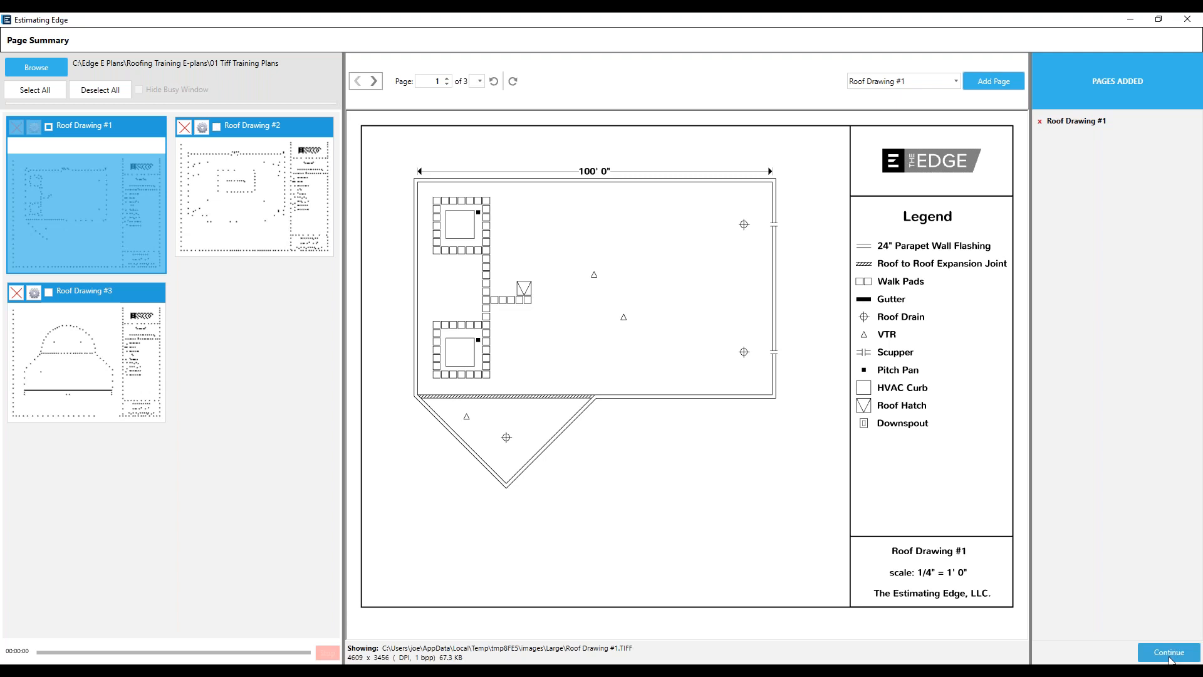
left_click(1170, 658)
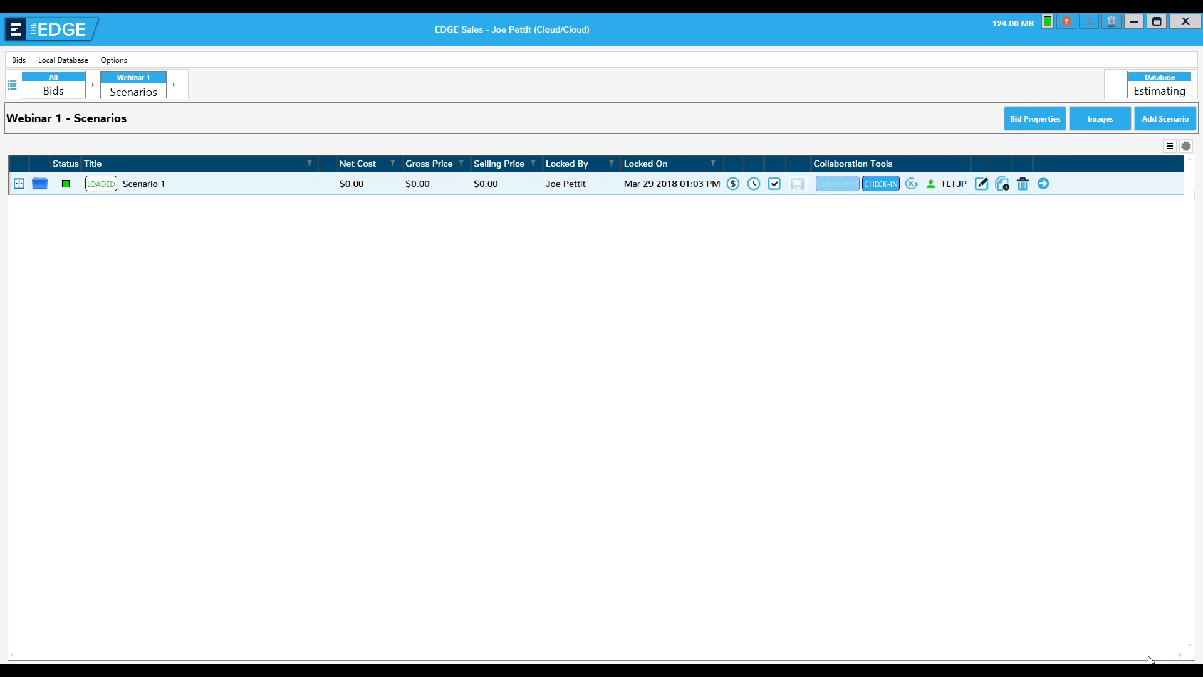
Go through Scenario 1 and Section 1 to open the conditions of the Roof Drawing #1 page
left_click(1043, 185)
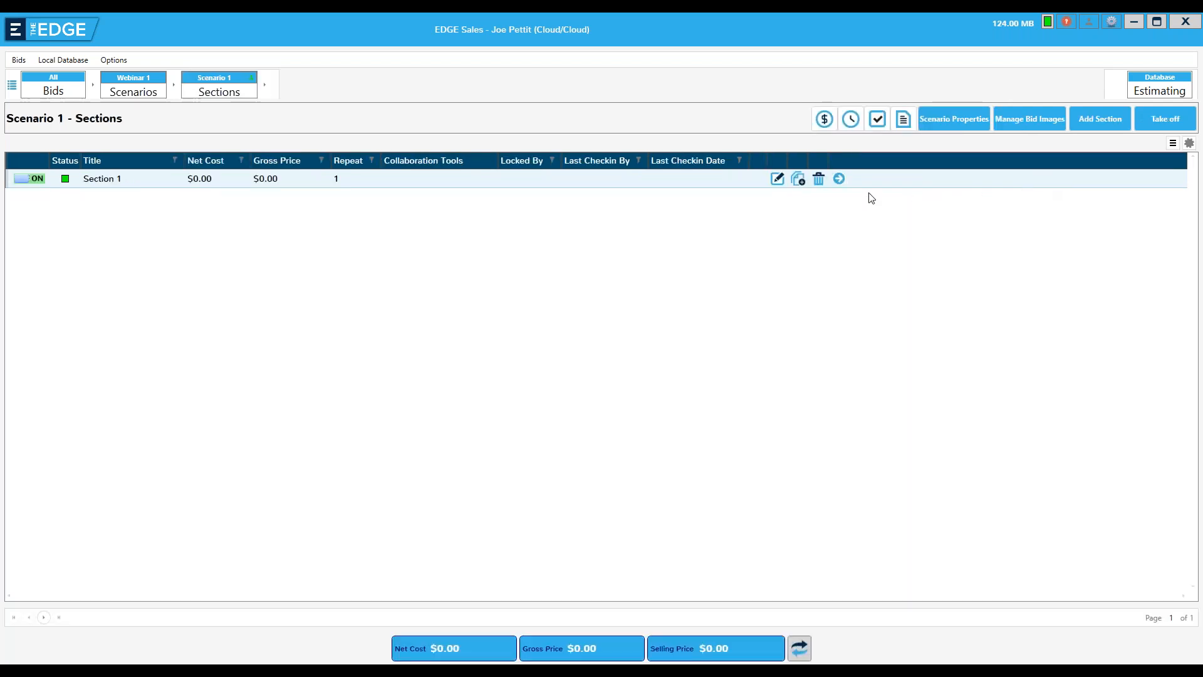
left_click(838, 179)
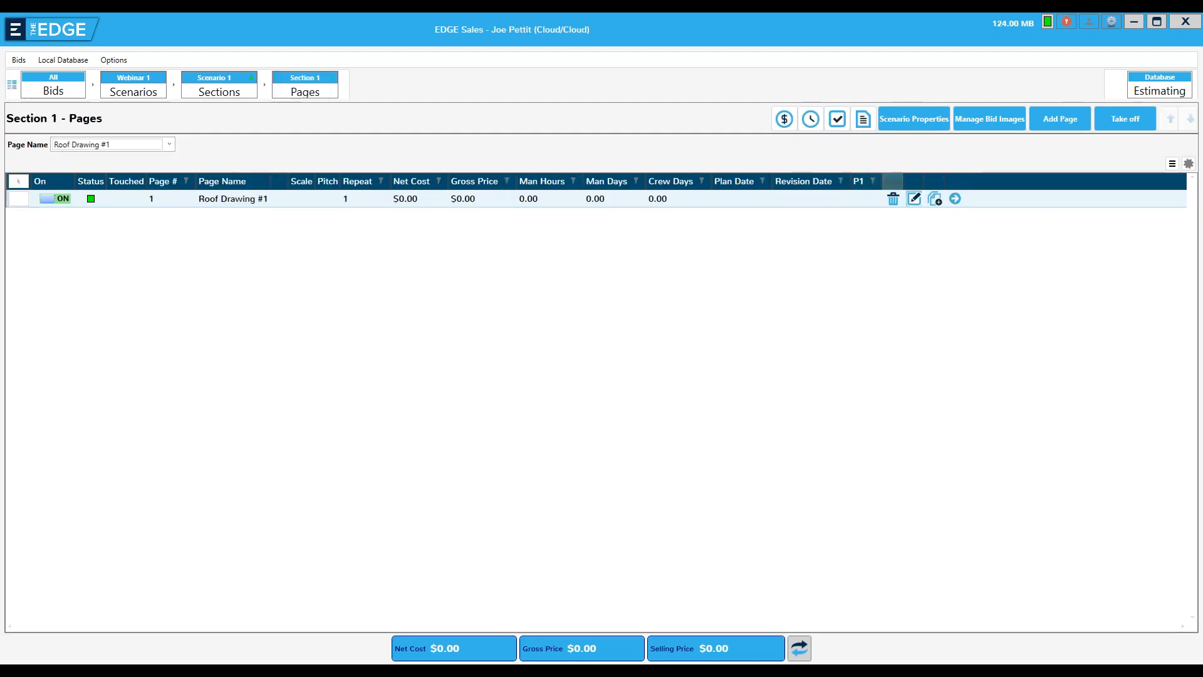
left_click(955, 199)
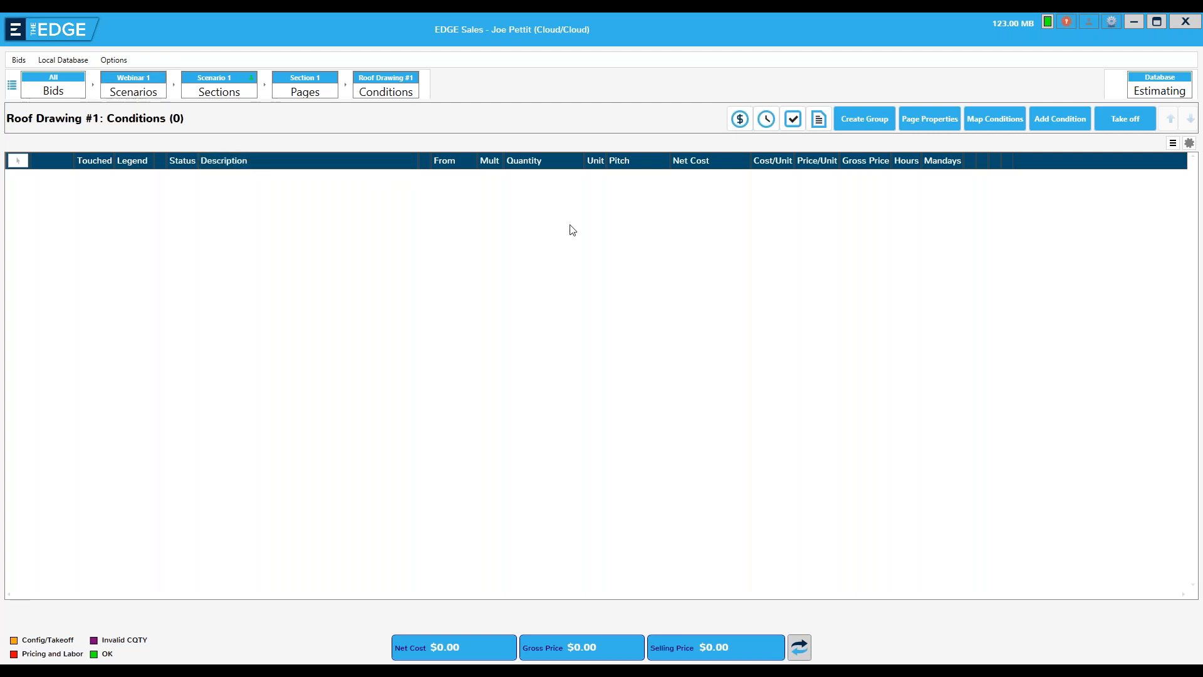
Start adding conditions to the page and choose the TPO Group under 02 RFG Single Ply Groups
left_click(1053, 118)
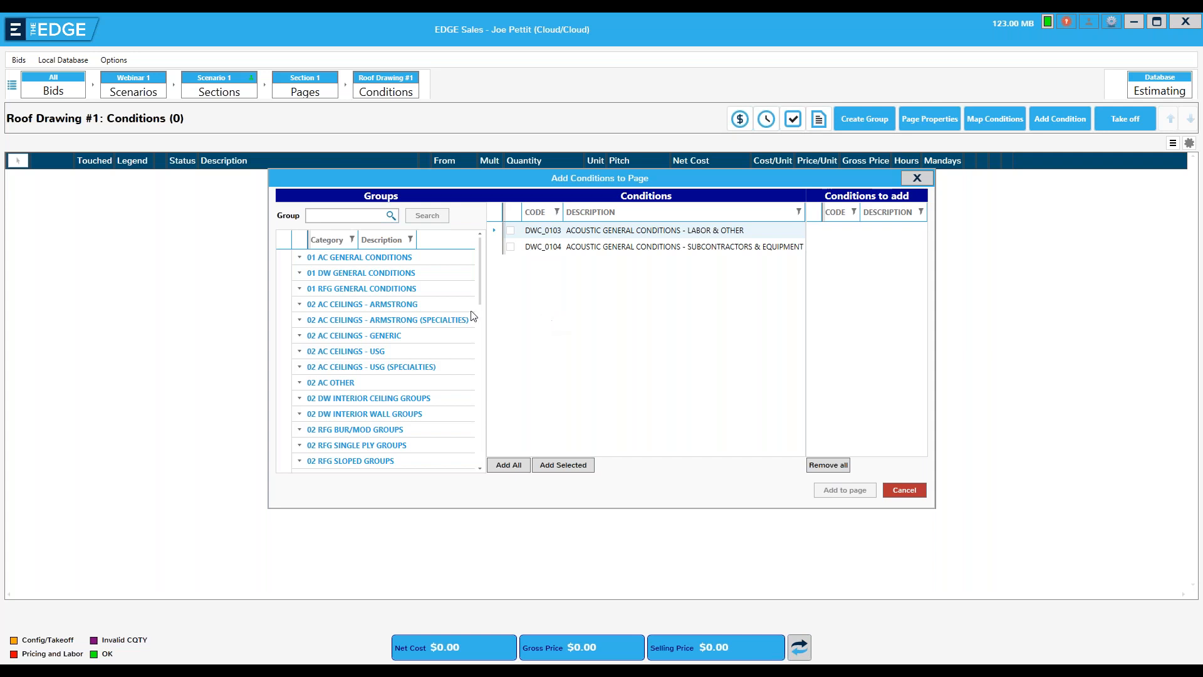
left_click(367, 452)
left_click(483, 470)
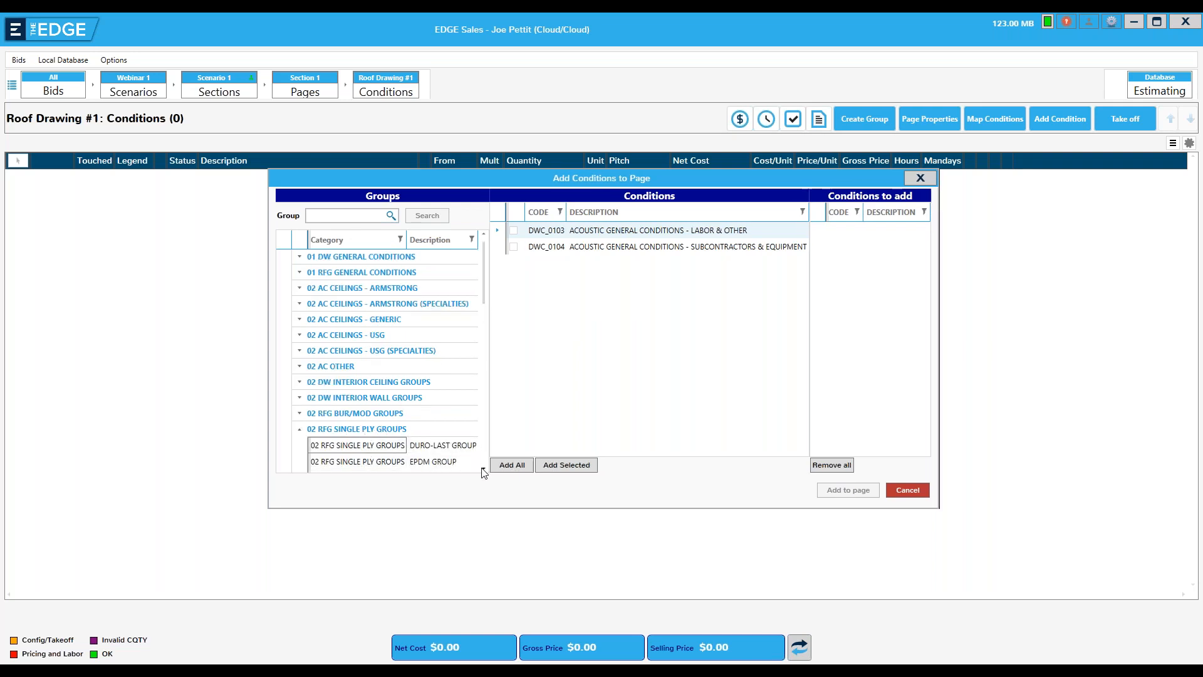
scroll(483, 471, "down", 1)
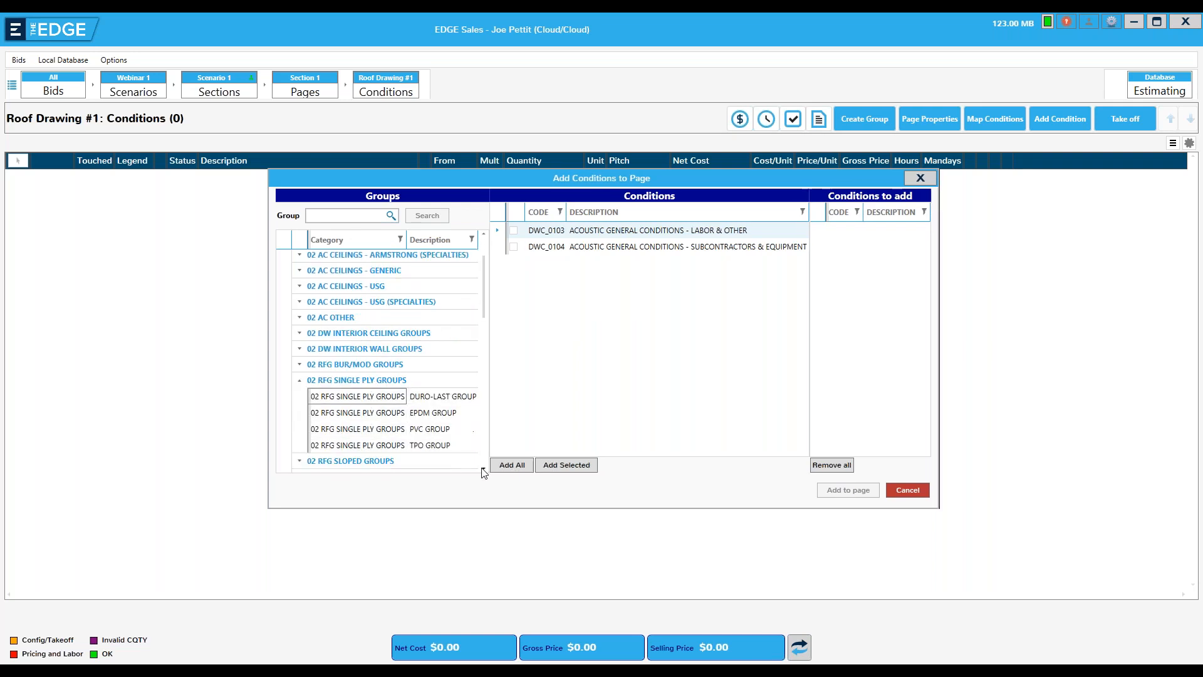
left_click(425, 446)
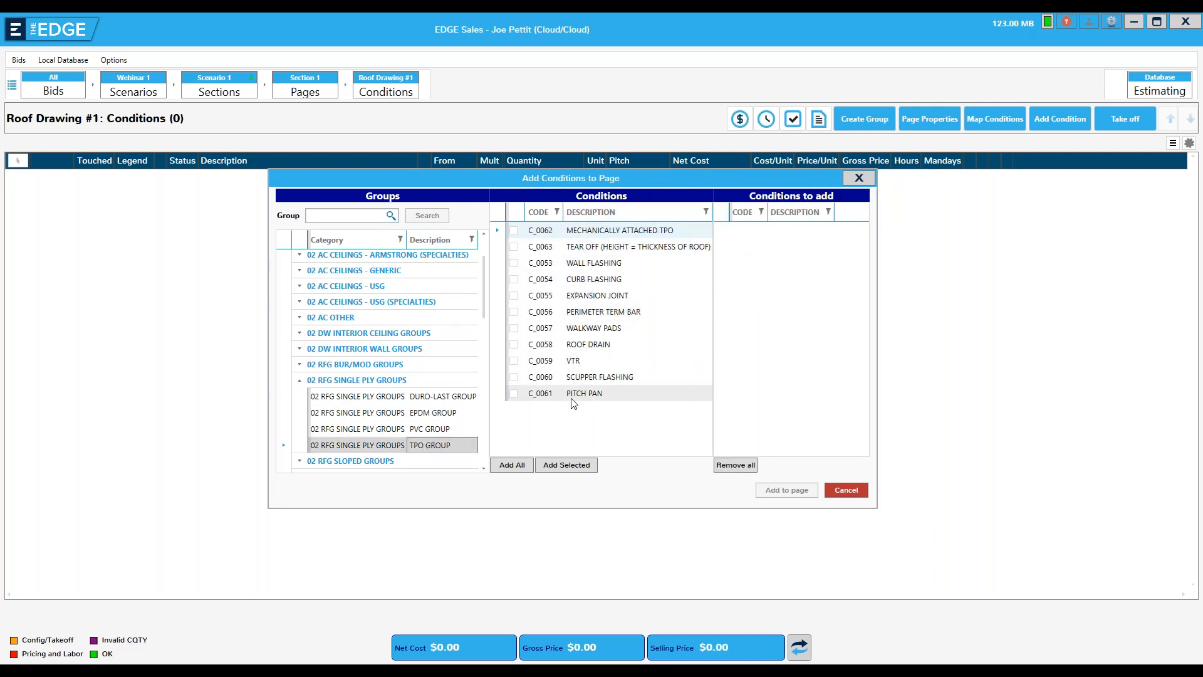
left_click(514, 282)
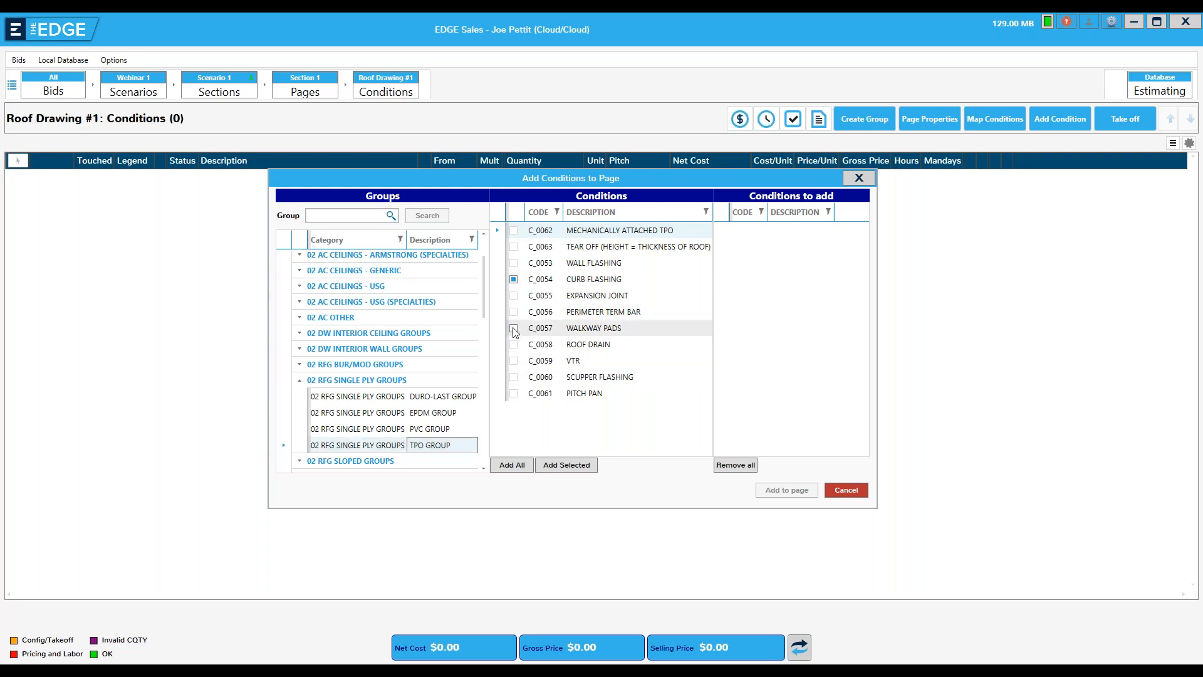
left_click(514, 329)
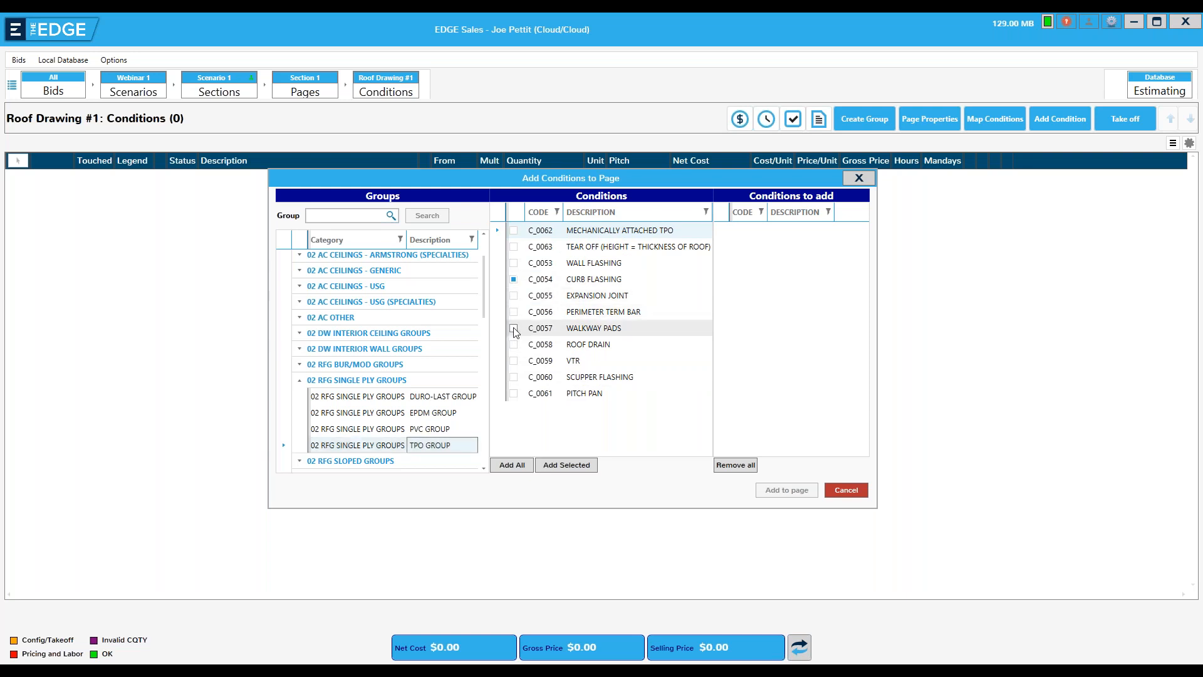
left_click(574, 467)
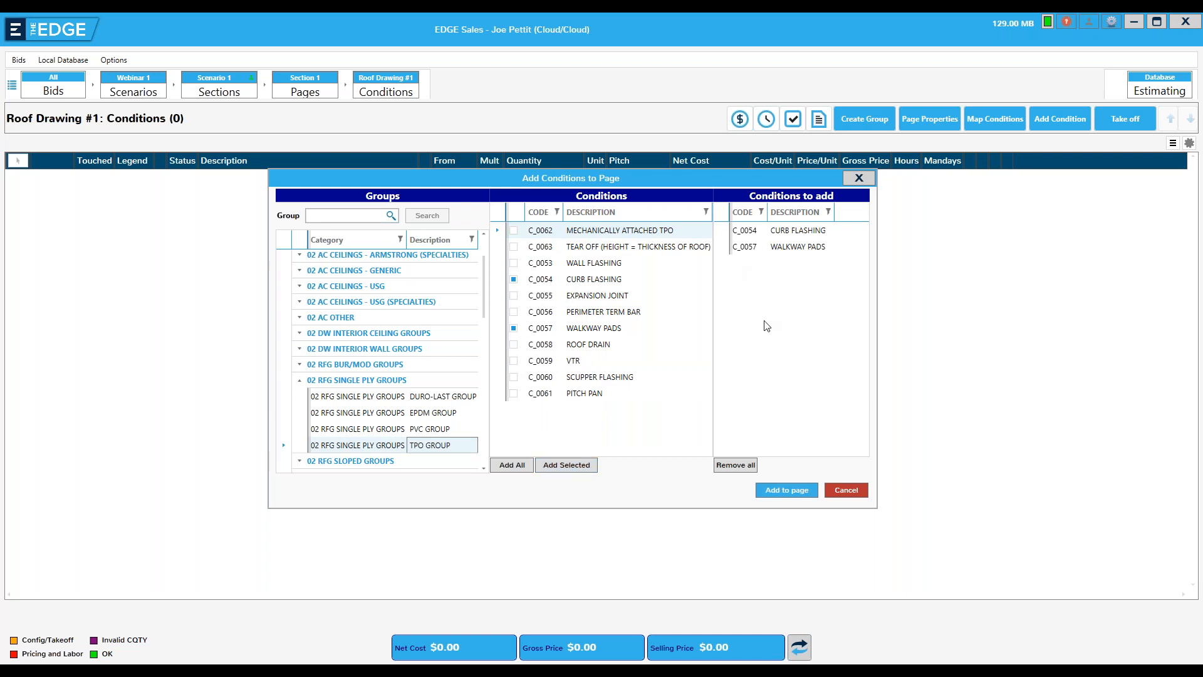
left_click(728, 467)
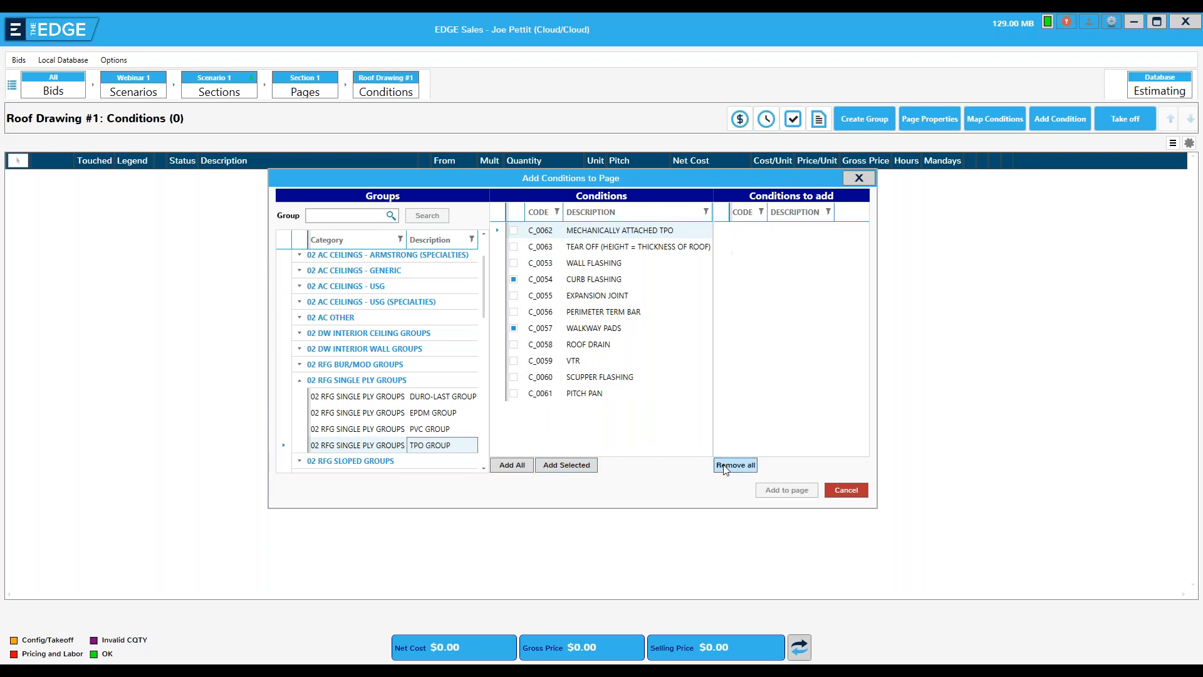
Add all conditions of the TPO Group to the Roof Drawing #1 page
left_click(510, 466)
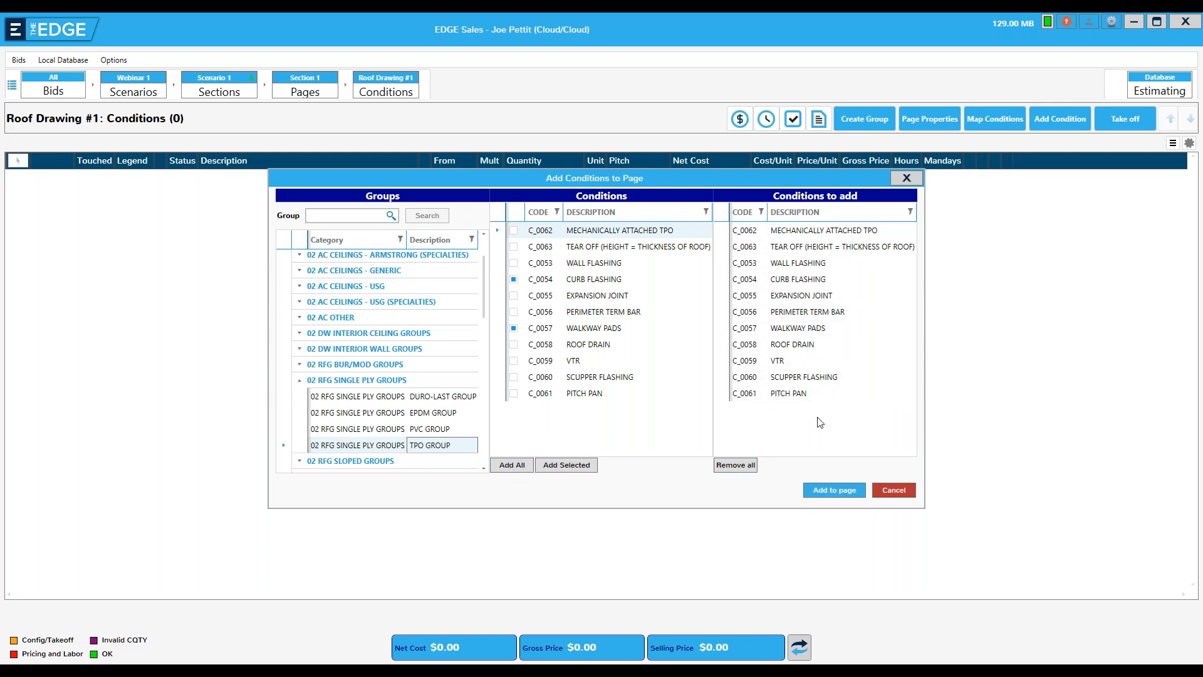
left_click(829, 491)
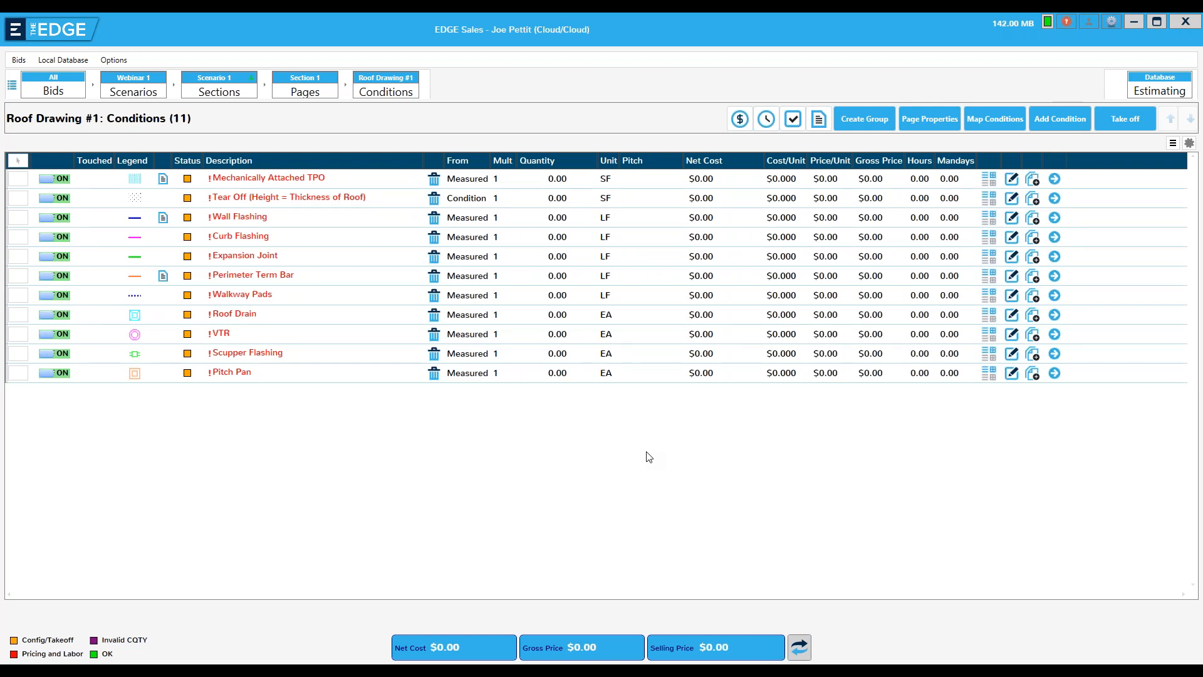
left_click(1011, 237)
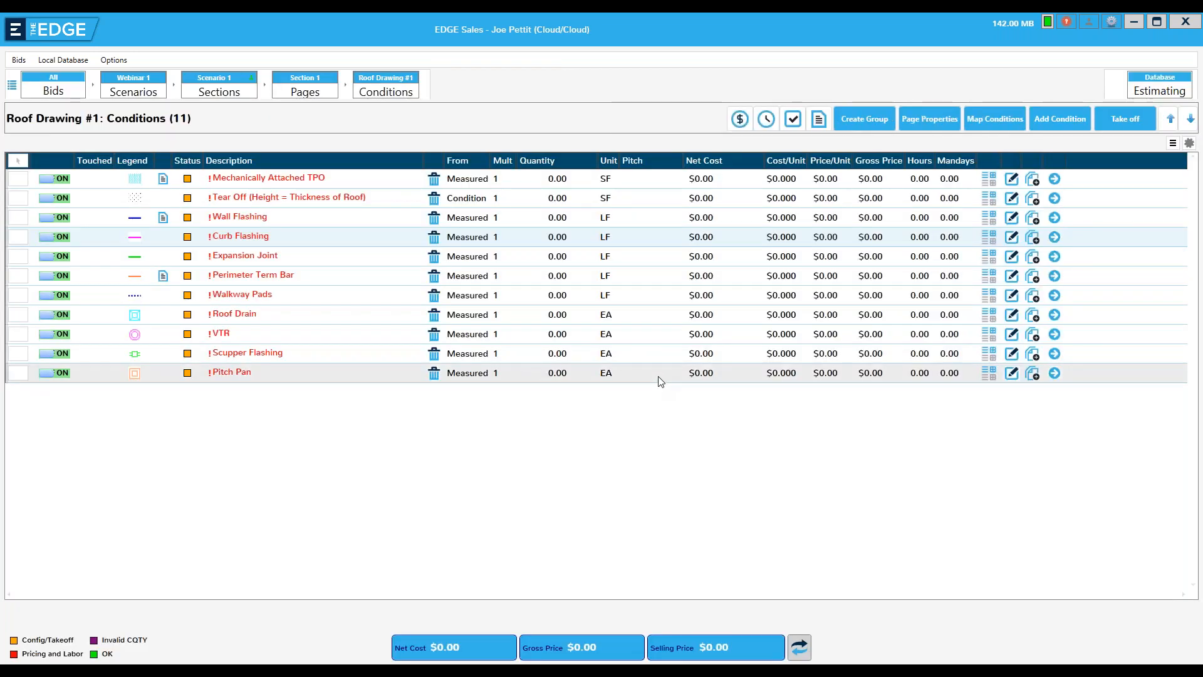
left_click(1011, 218)
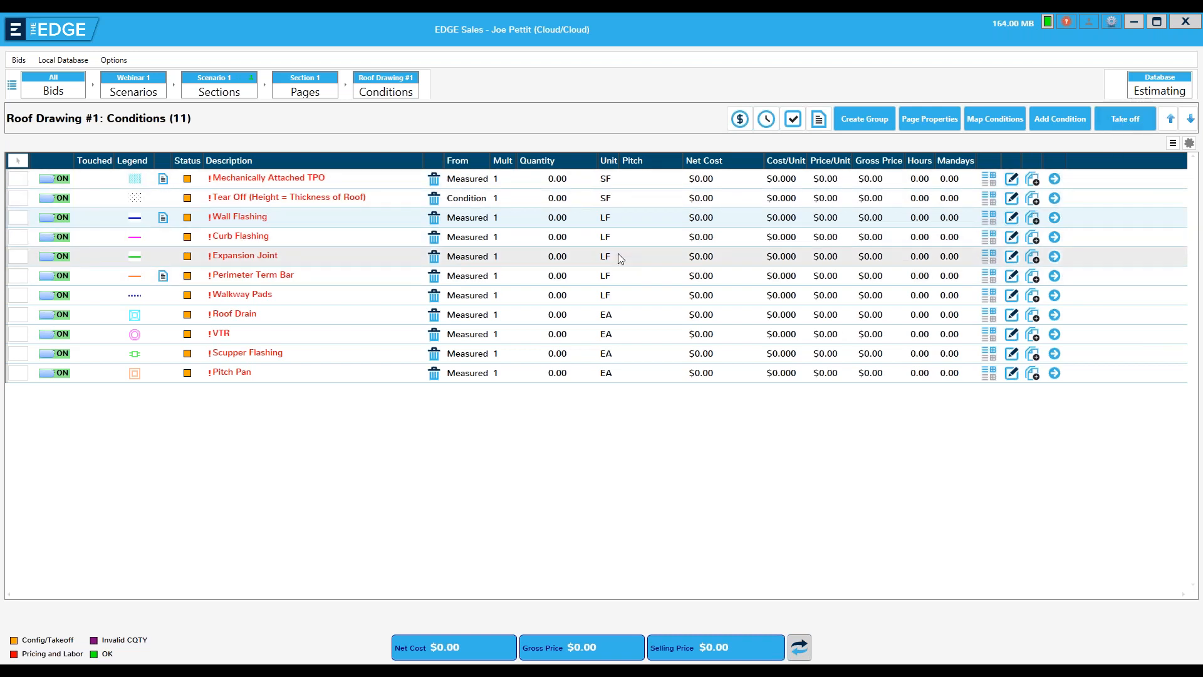
left_click(631, 239)
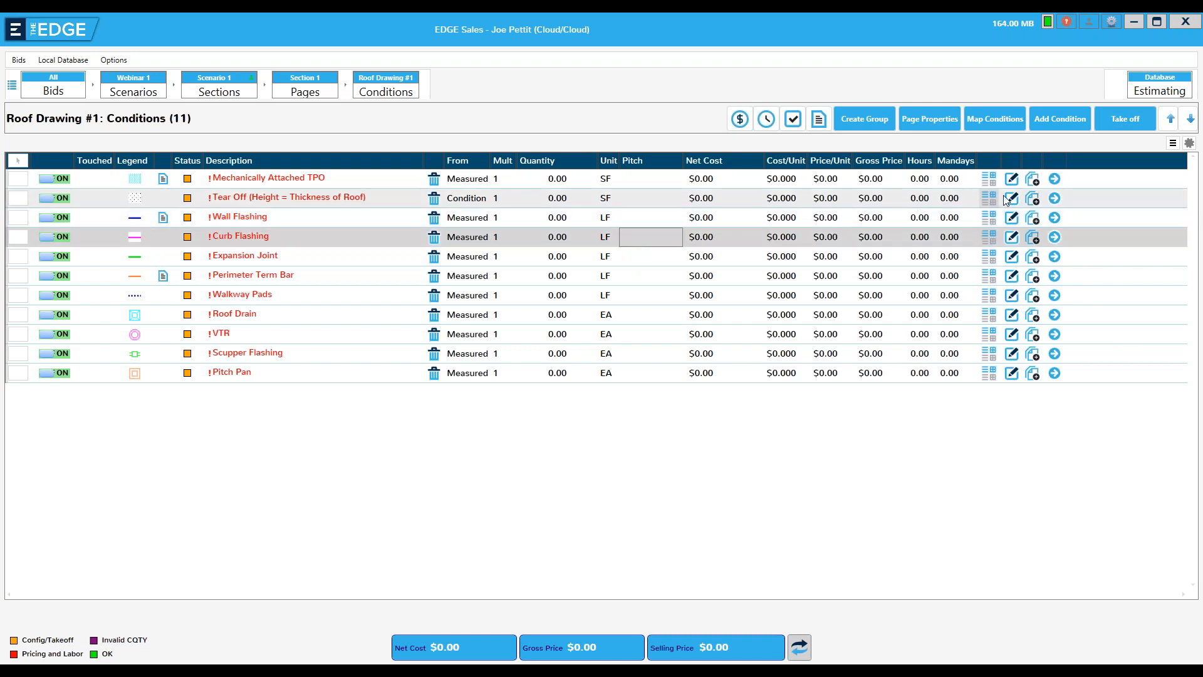
View the takeoff drawing of the Curb Flashing condition and return to the conditions list
left_click(1055, 238)
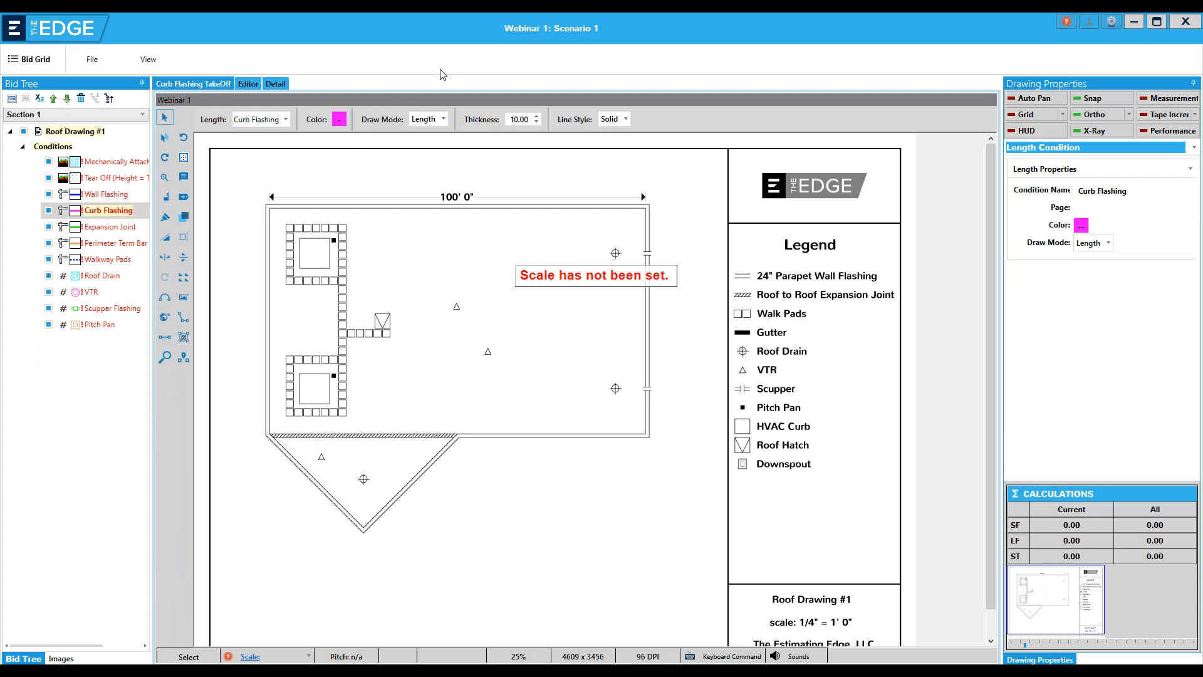
left_click_drag(545, 22, 569, 48)
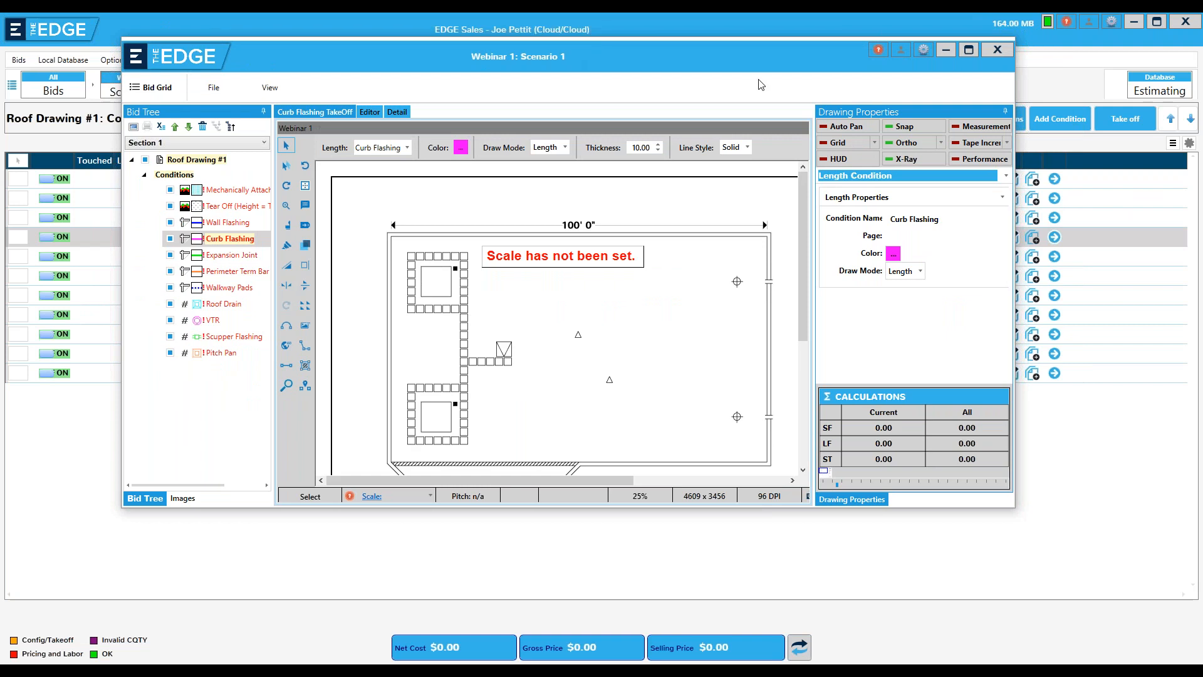
left_click(999, 50)
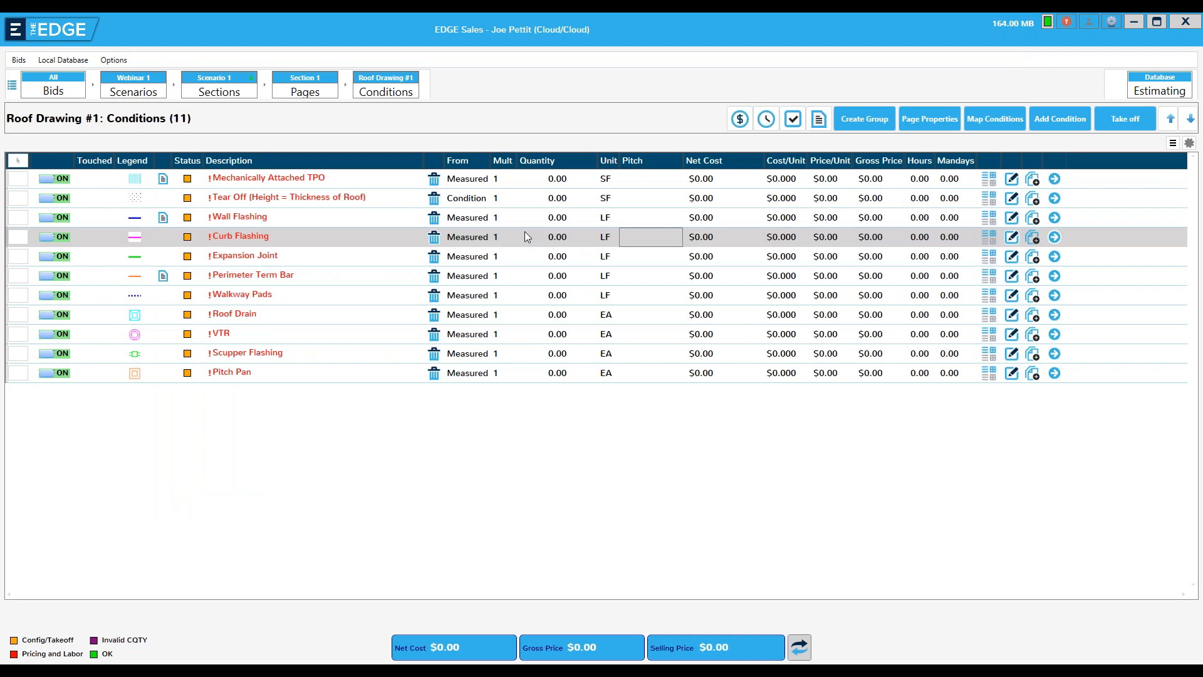
Open the Mechanically Attached TPO takeoff and calculate the drawing scale from the 100' 0" dimension line above the roof
left_click(397, 181)
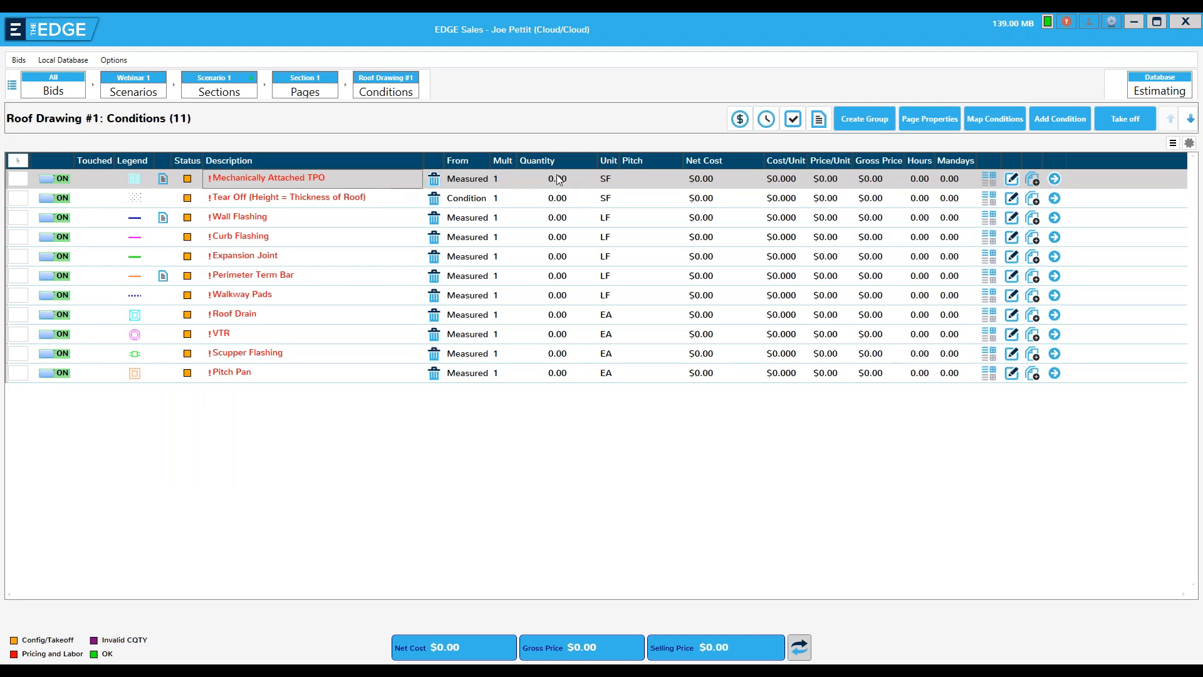
left_click(1054, 180)
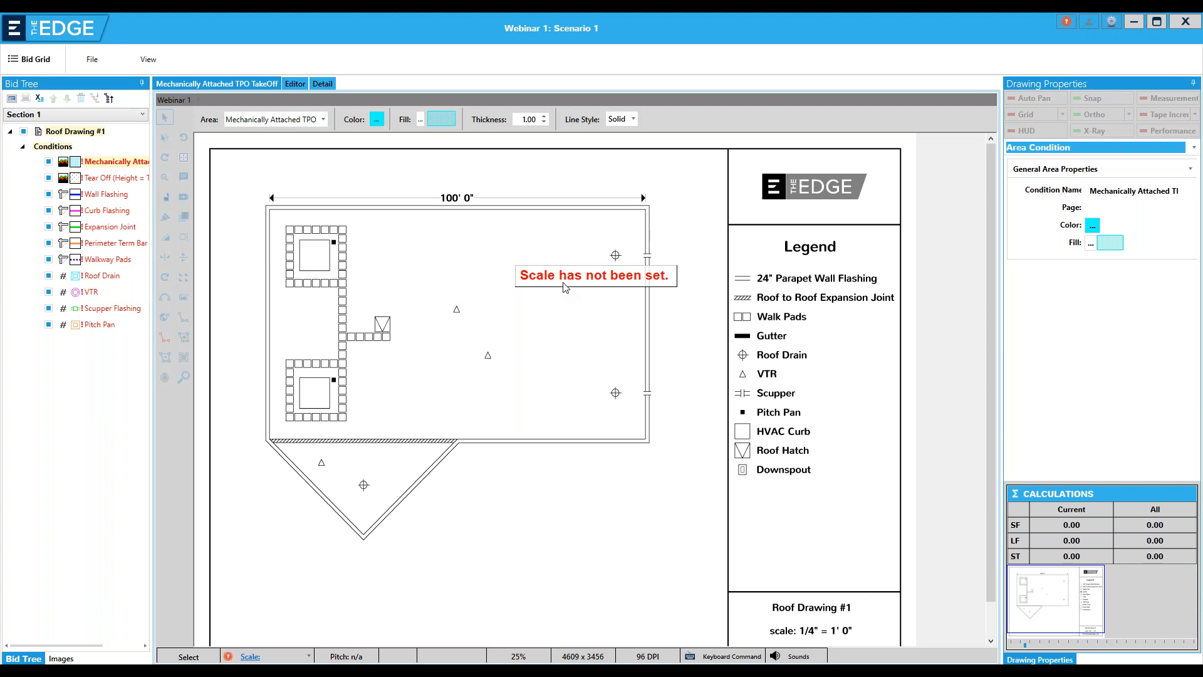
left_click(250, 657)
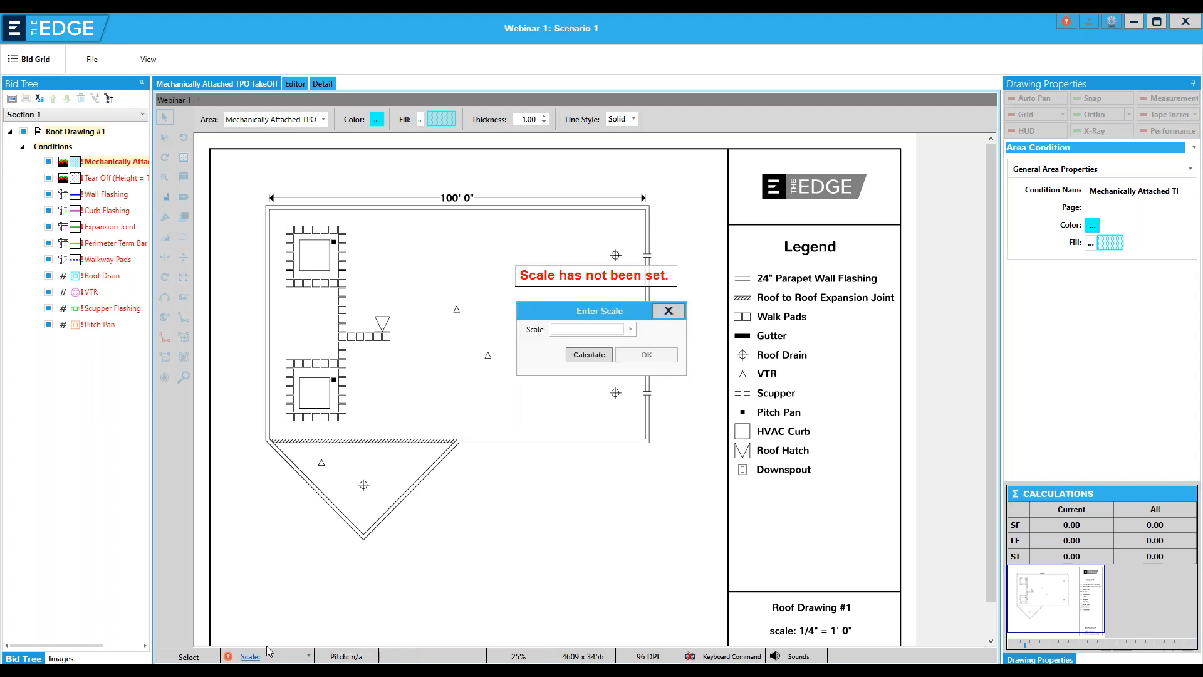
left_click(589, 355)
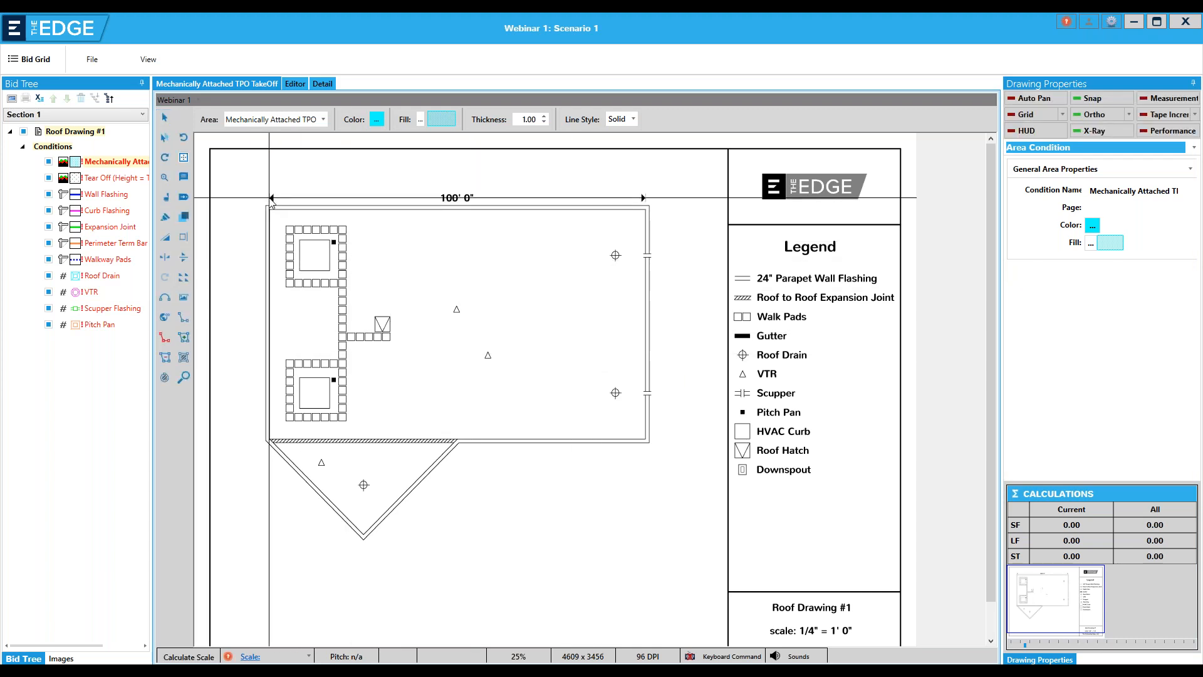
left_click(644, 198)
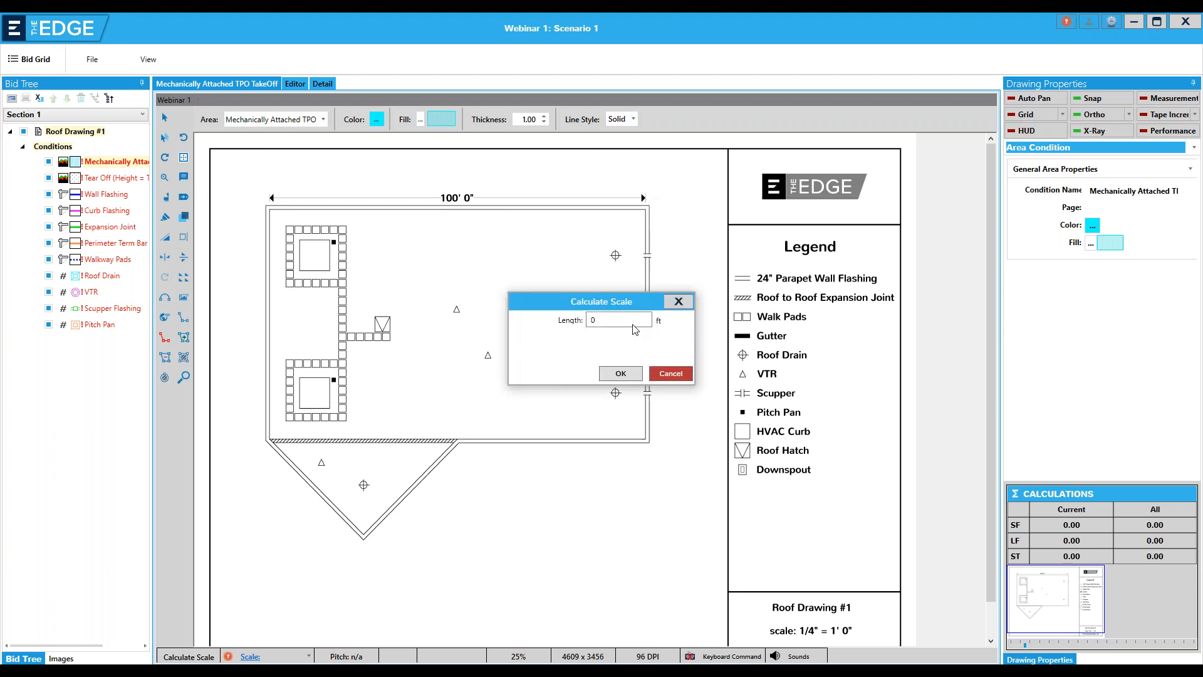
type("100")
left_click(619, 374)
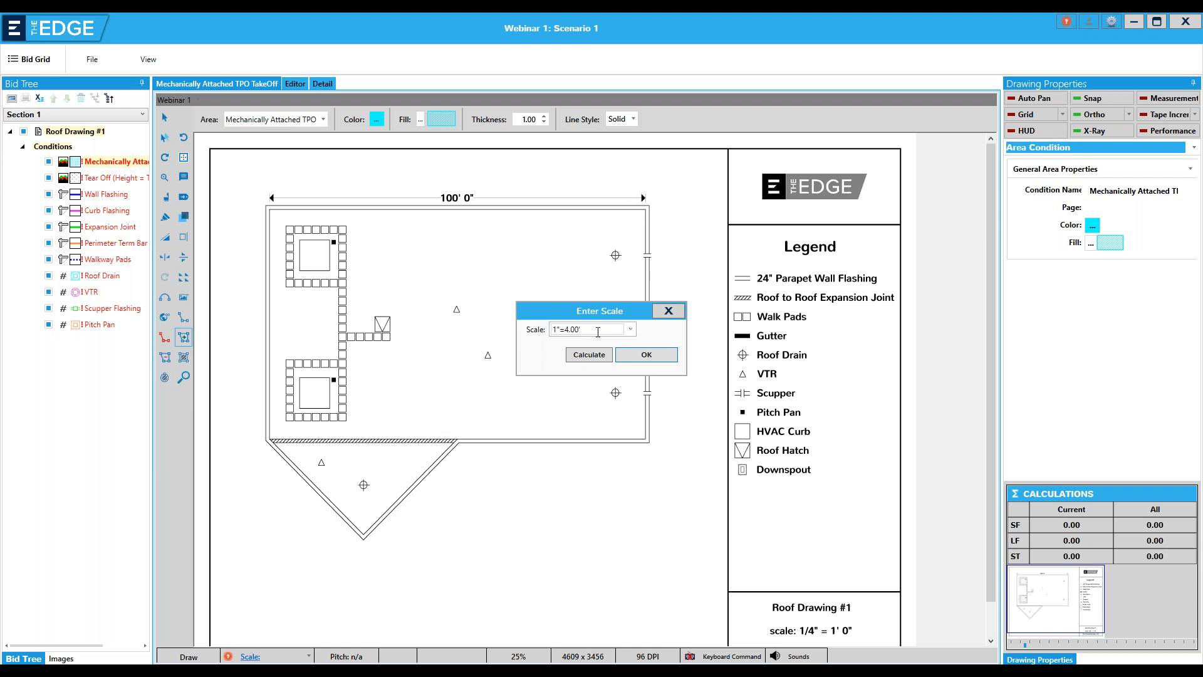
Choose 1/4" as the drawing scale and apply it
left_click(631, 329)
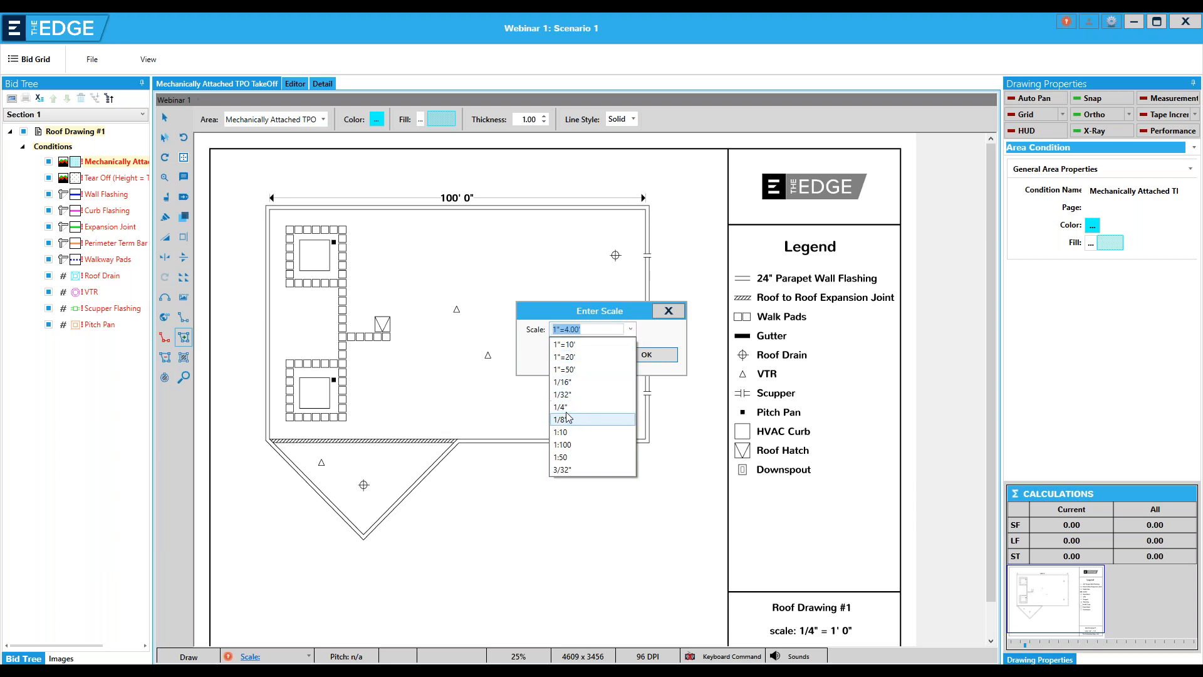
left_click(567, 407)
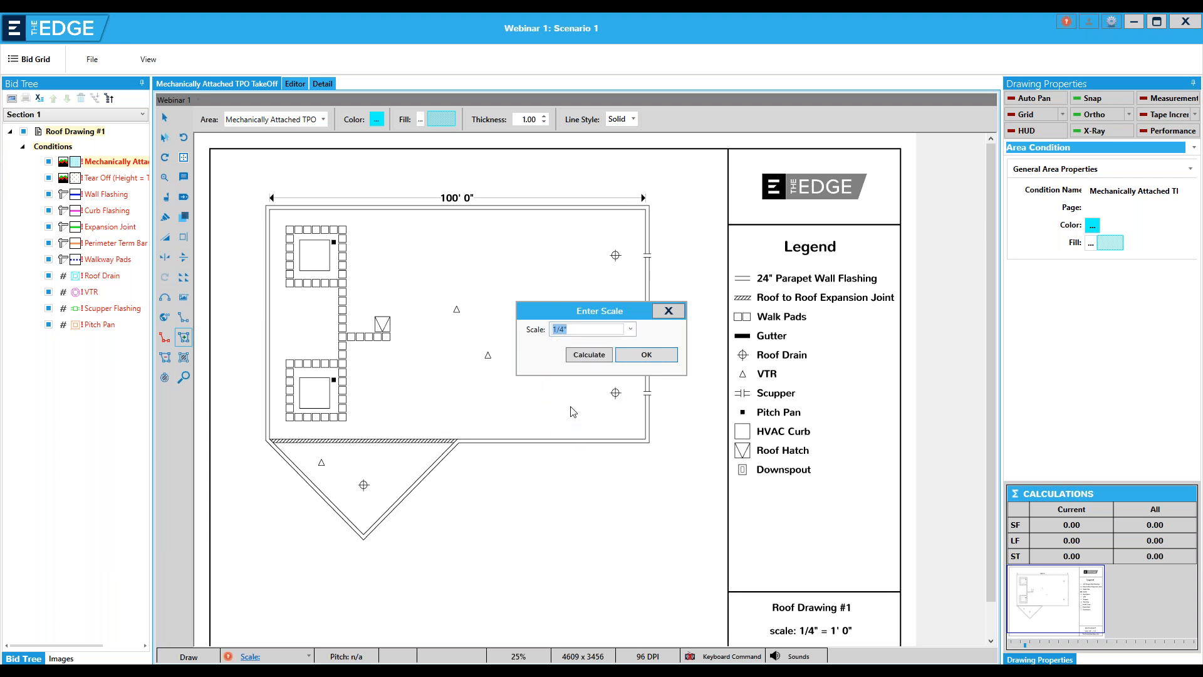
left_click(646, 355)
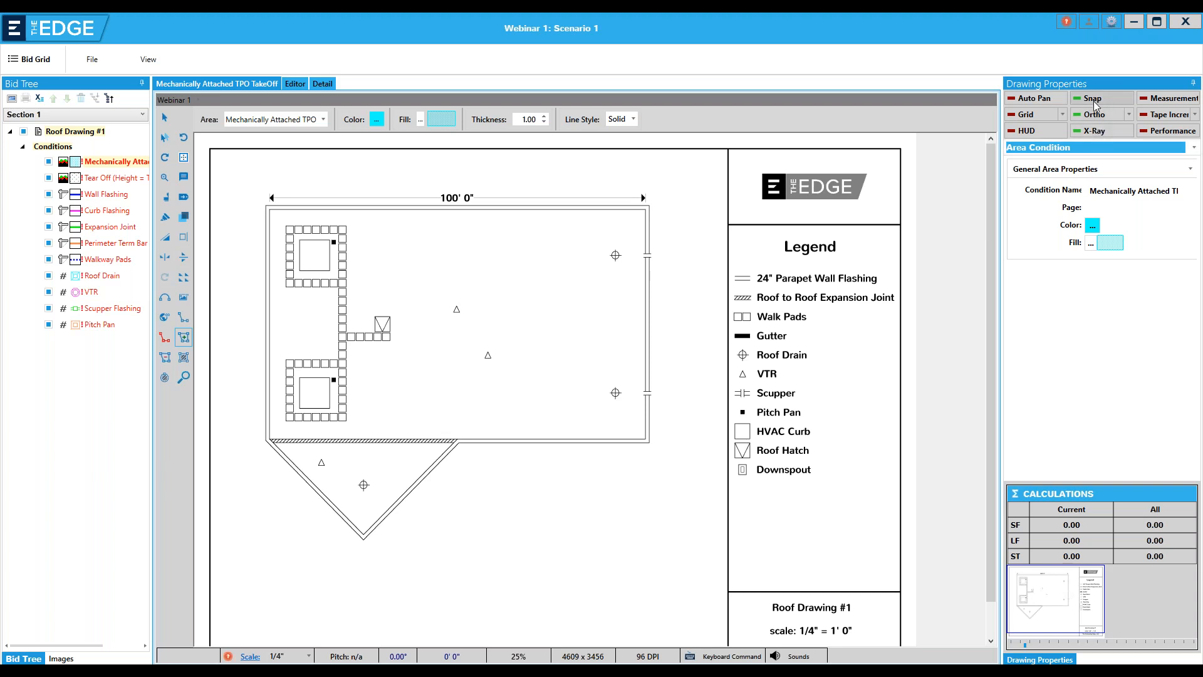
Trace the Mechanically Attached TPO area around the outer corners of the rectangular roof and the triangular section below it
left_click(268, 211)
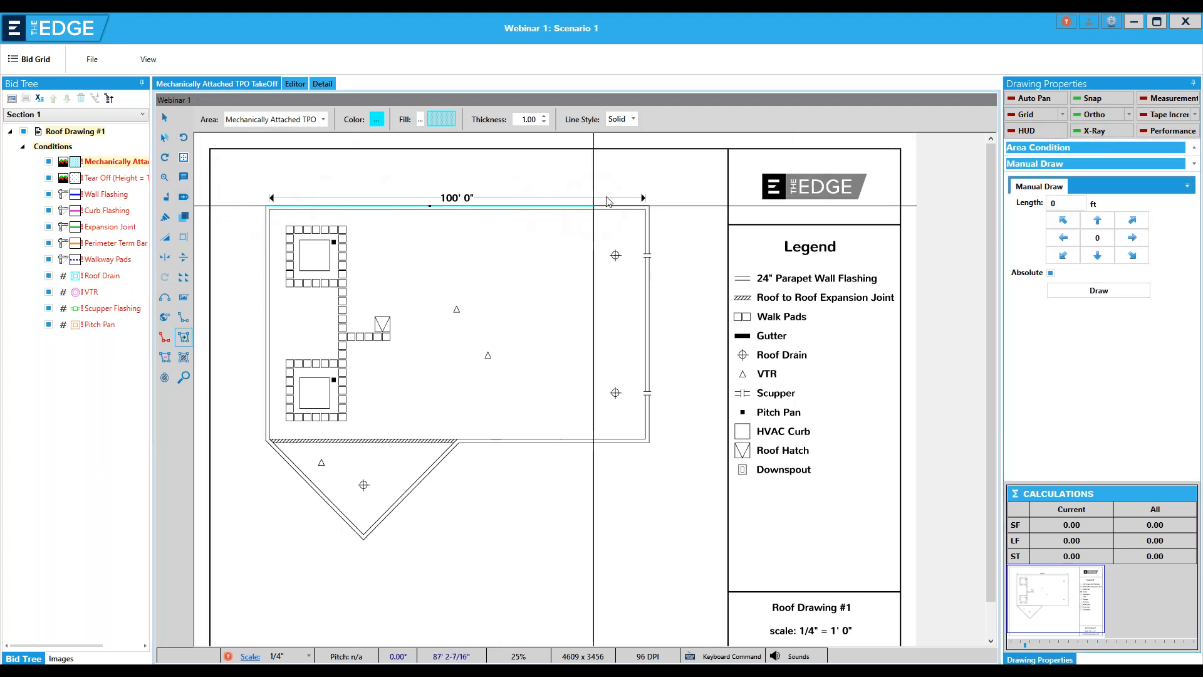
left_click(649, 210)
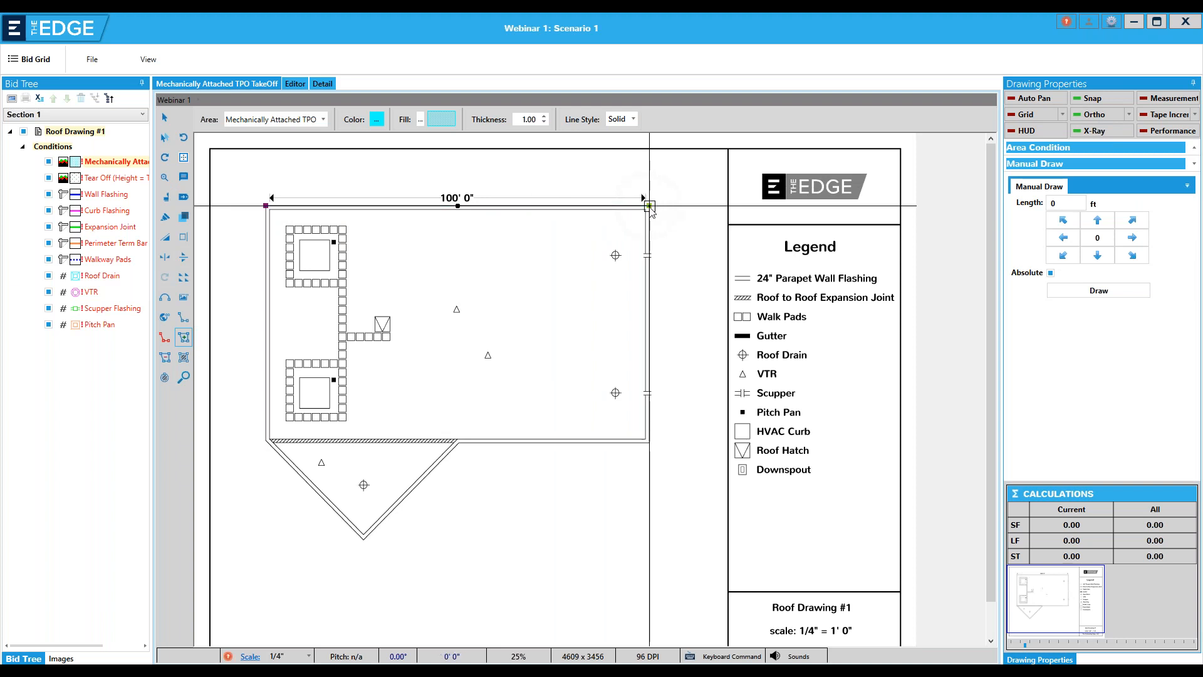
left_click(649, 444)
left_click(459, 444)
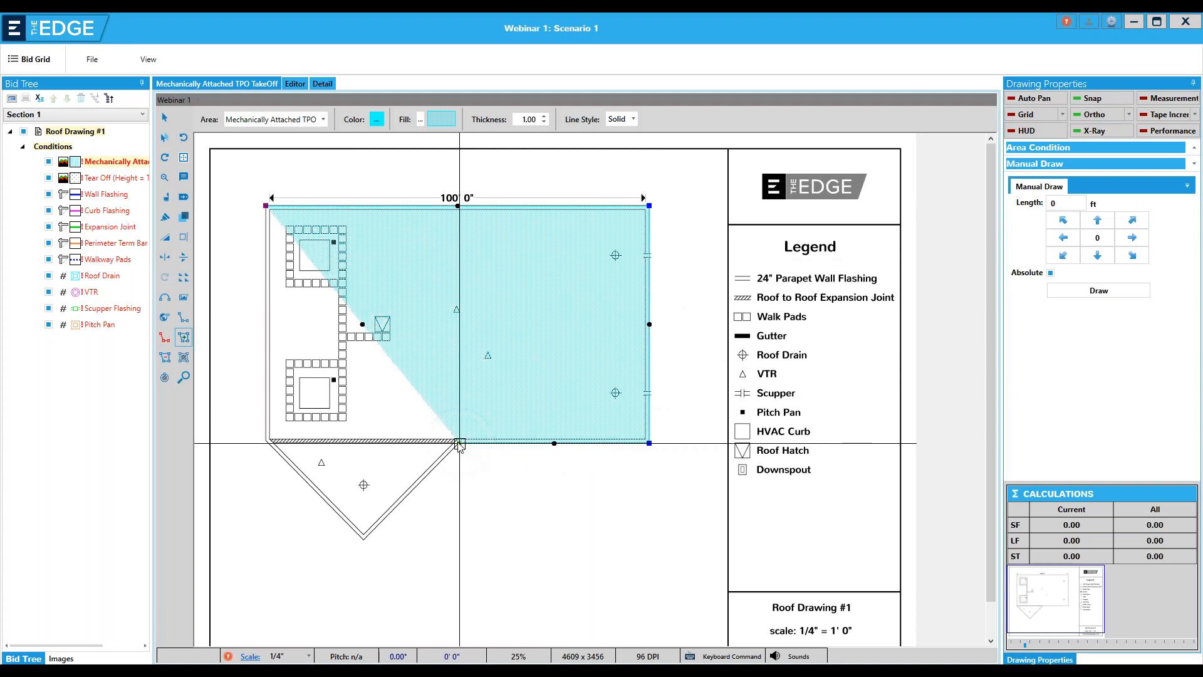
left_click(364, 538)
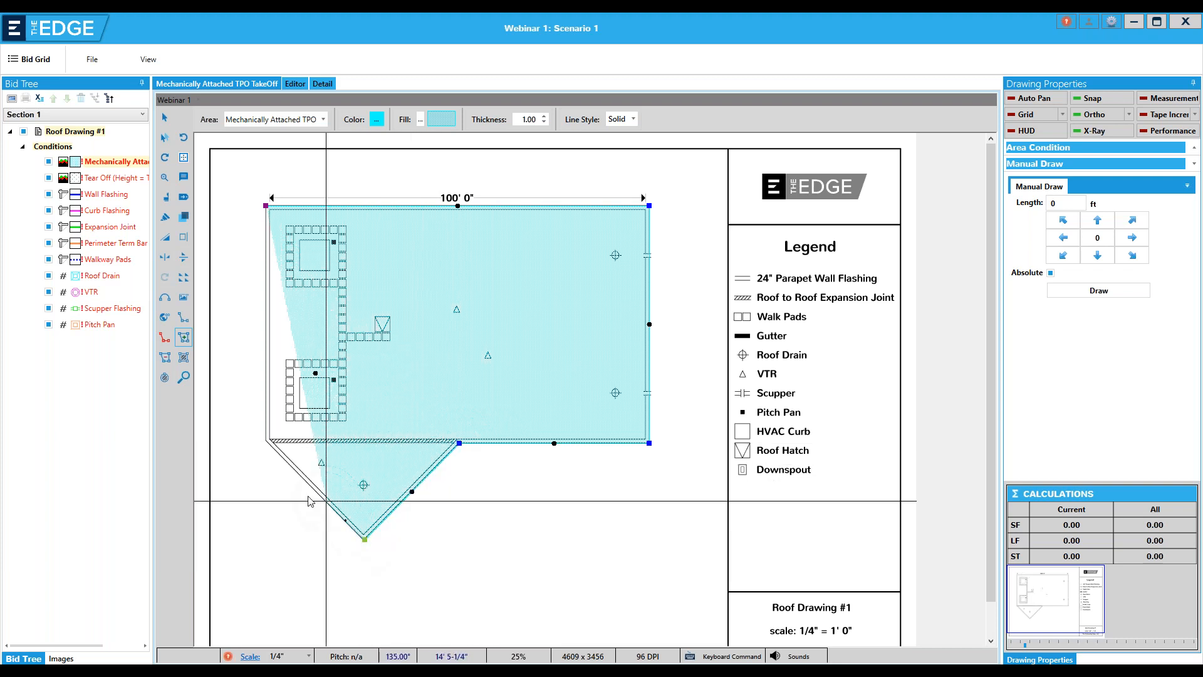
left_click(268, 442)
Add five zigzag points along the roof's left edge and undo them back to the lower-left roof corner
left_click(238, 410)
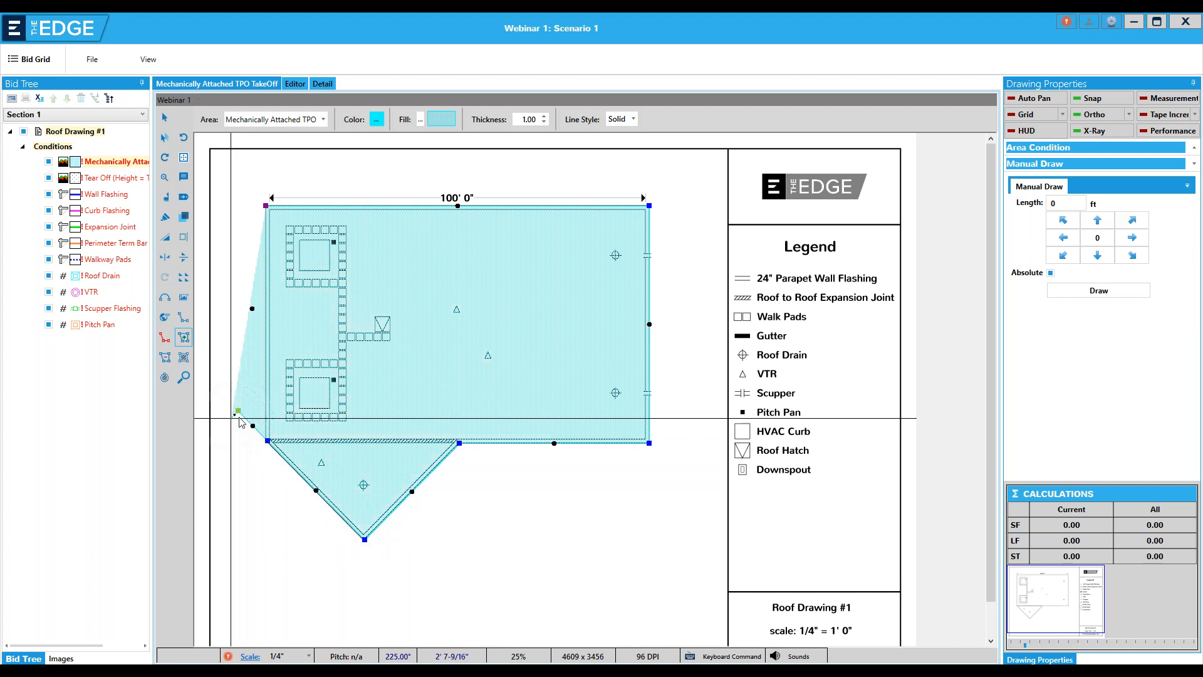
left_click(274, 410)
left_click(240, 377)
left_click(285, 377)
left_click(250, 342)
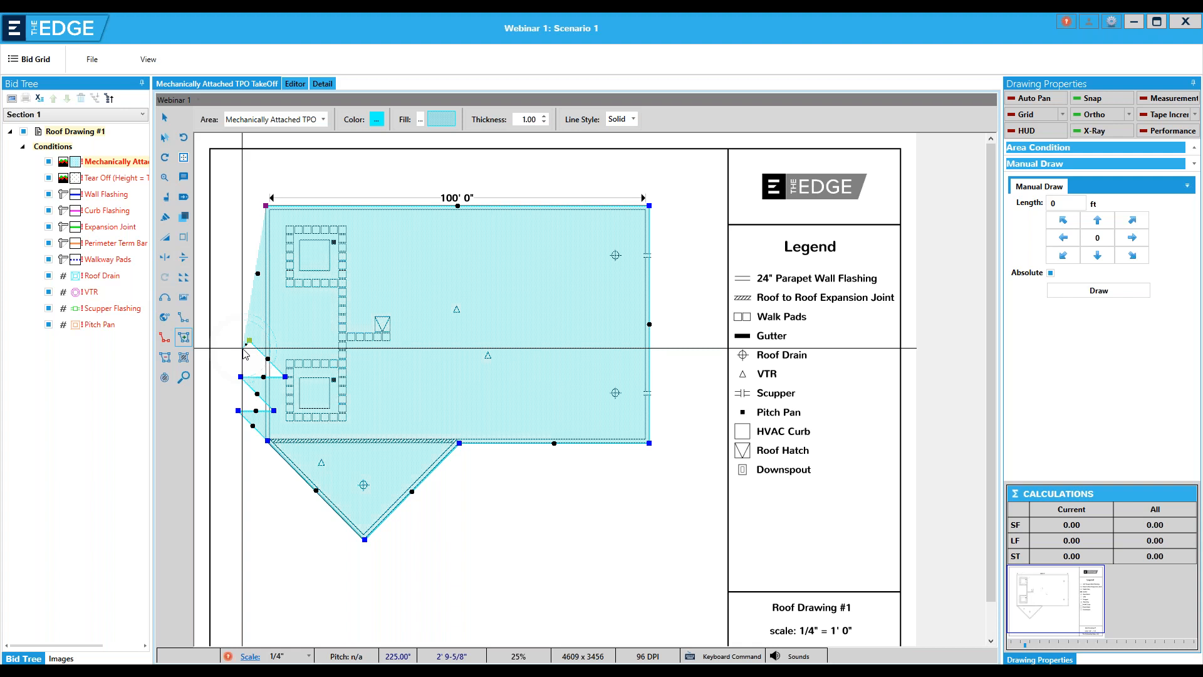
key("ctrl+z")
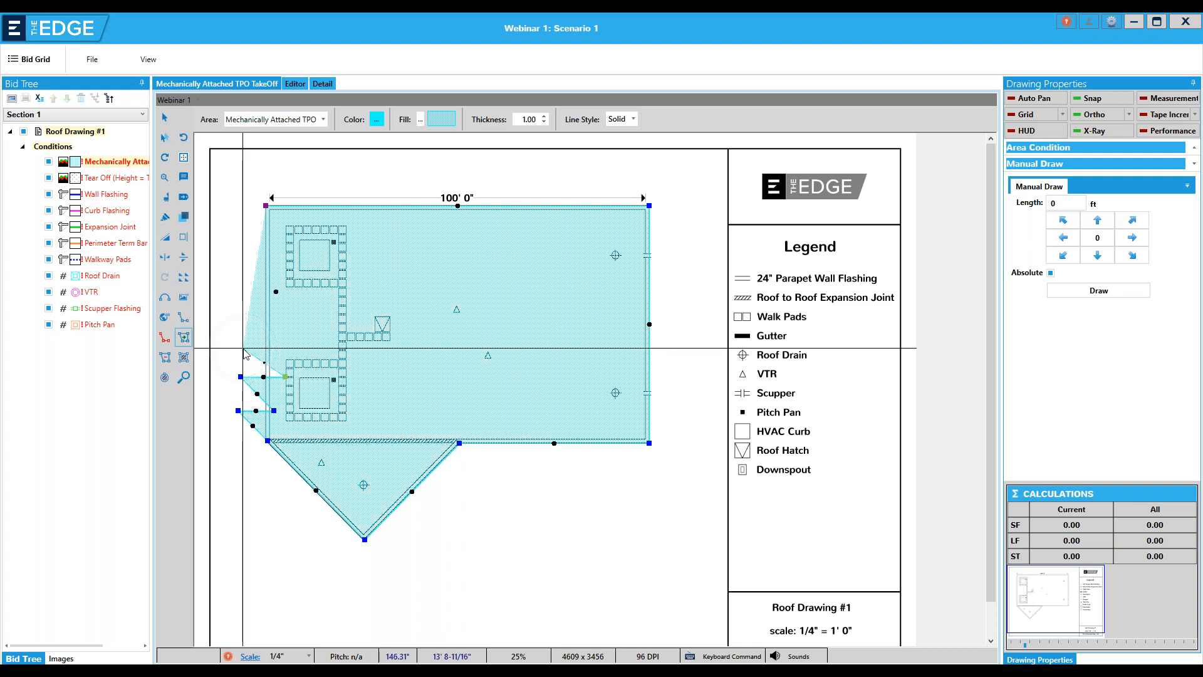
key("ctrl+z")
key("ctrl+z")
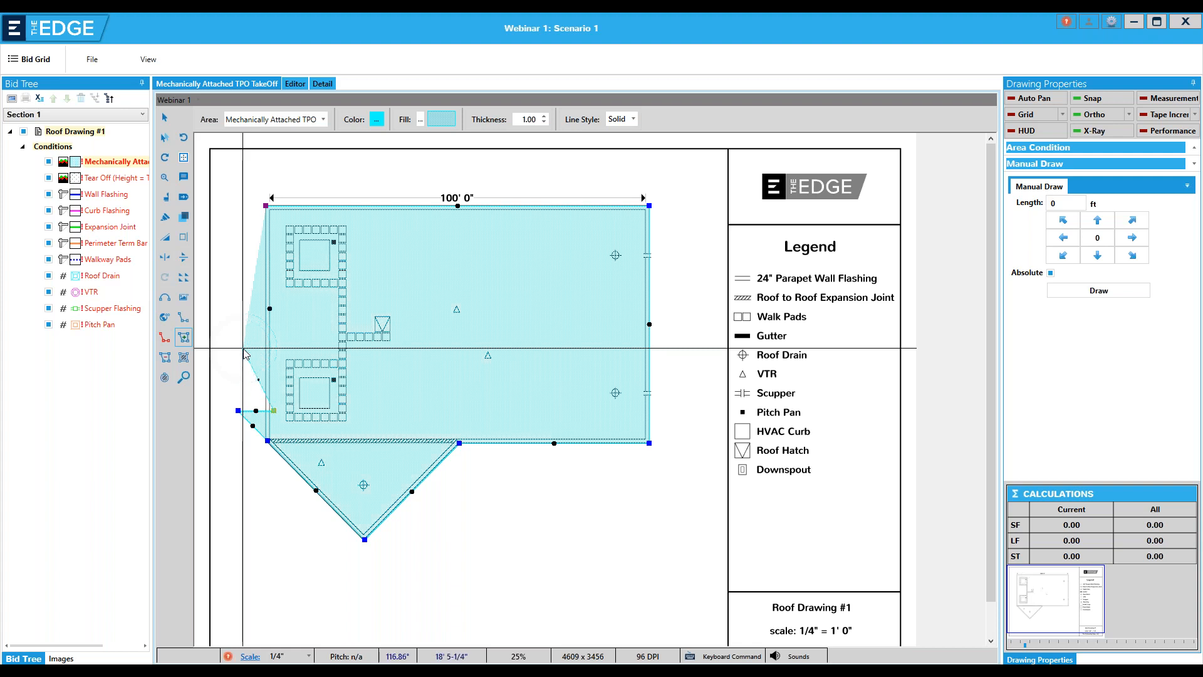
key("ctrl+z")
key("ctrl+z")
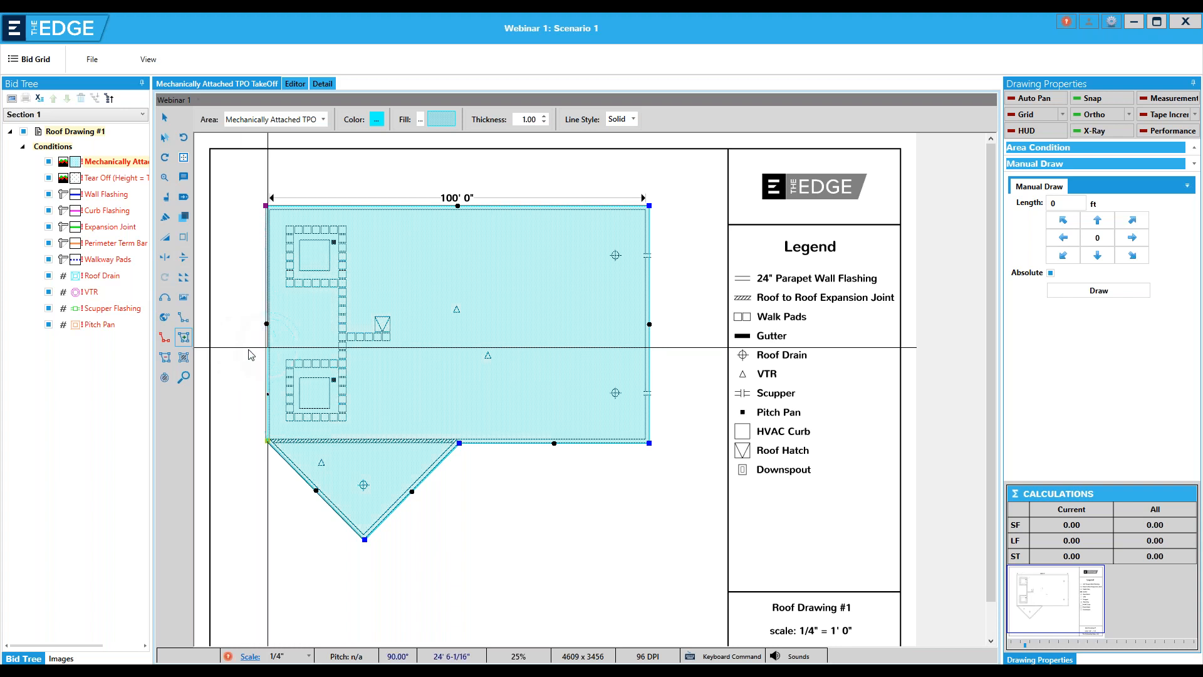
Finish the Mechanically Attached TPO area at the lower-left roof corner
right_click(268, 440)
left_click(308, 446)
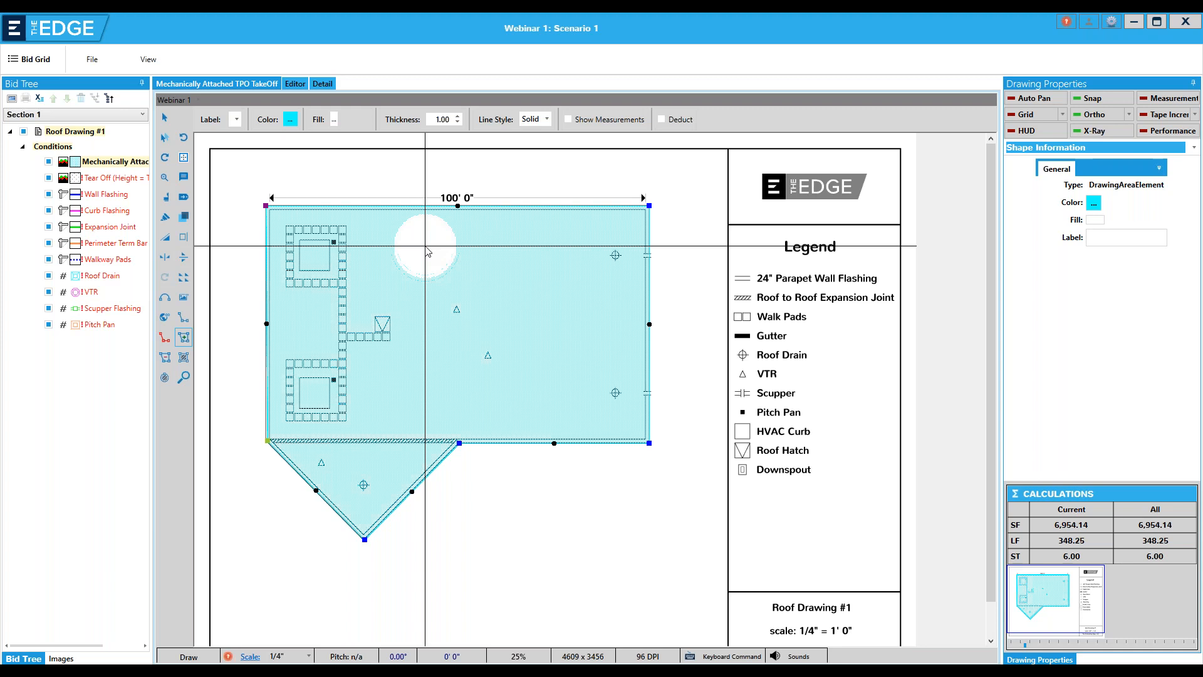
Switch to Wall Flashing and trace the roof's upper, right and lower edges, ending where the triangular section begins
key("n")
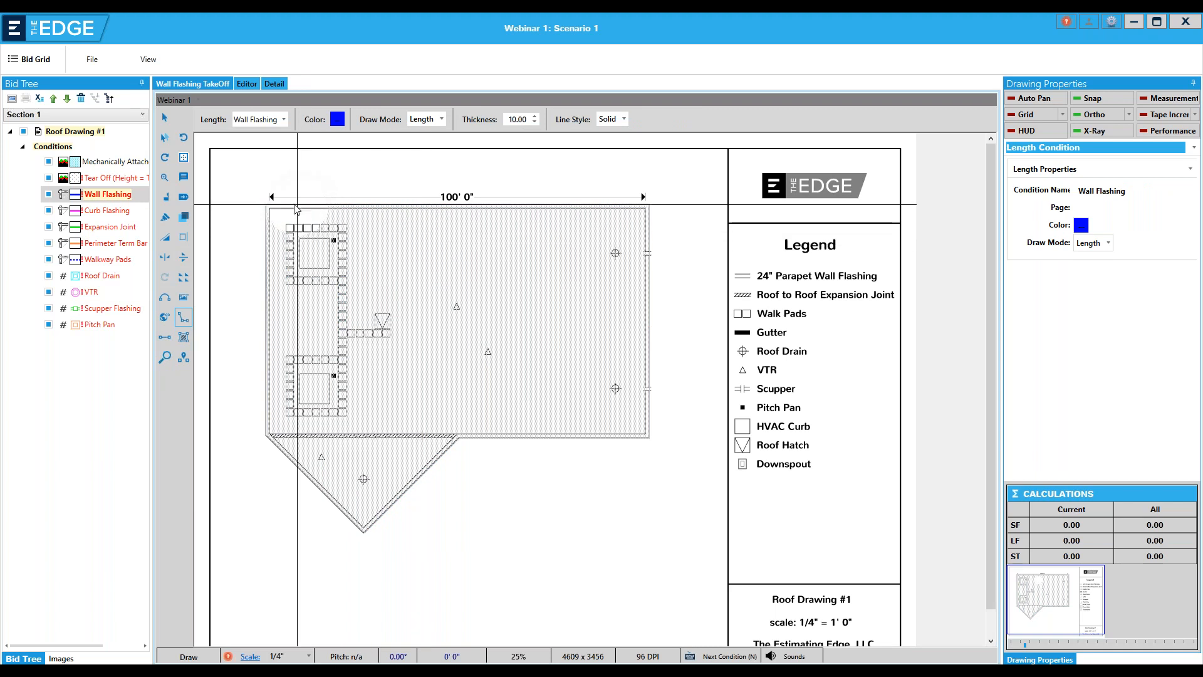
left_click(267, 205)
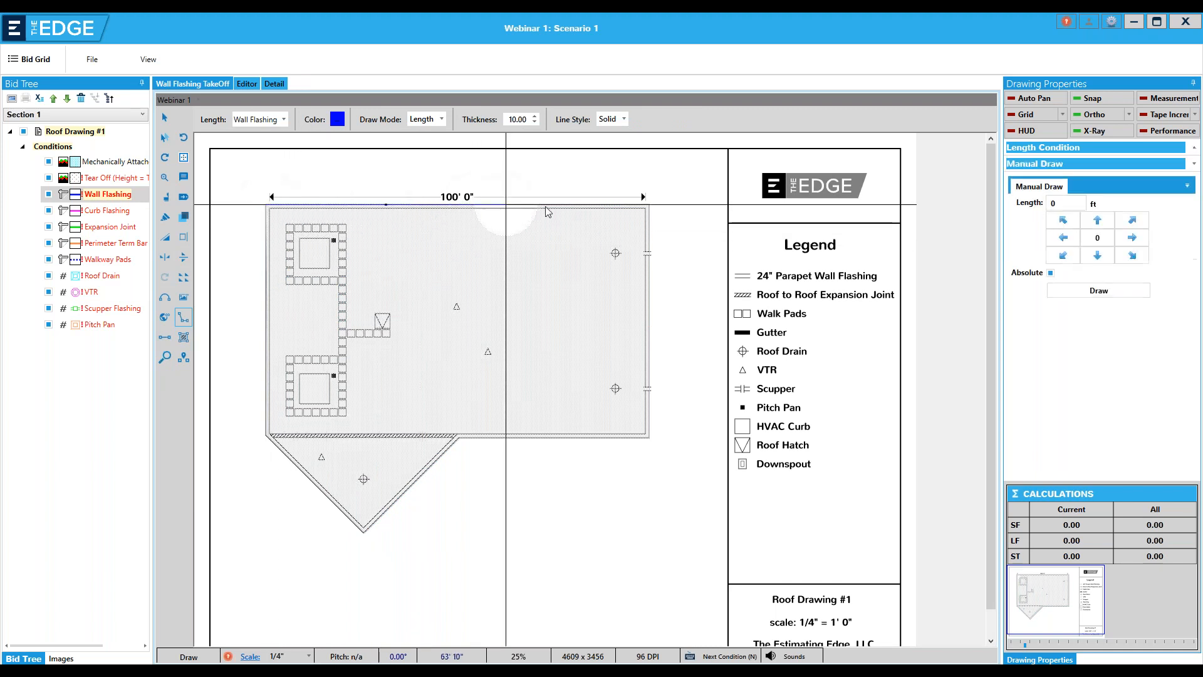
left_click(650, 204)
left_click(649, 437)
left_click(460, 437)
right_click(460, 440)
left_click(495, 444)
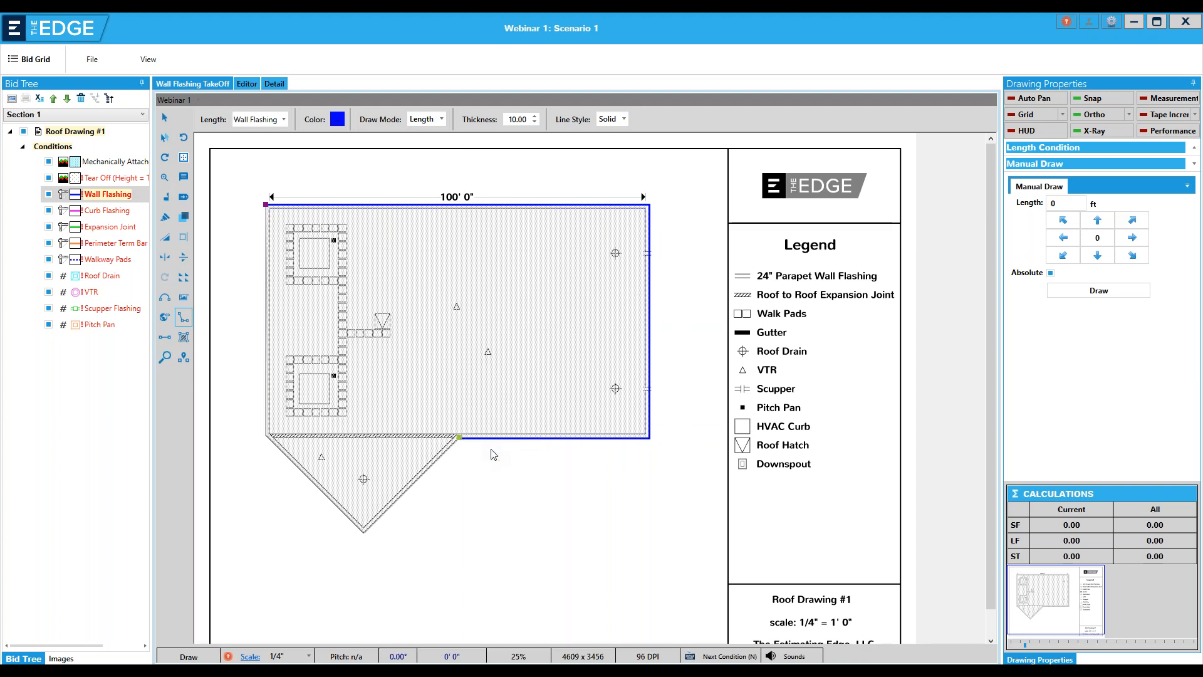
Draw a second Wall Flashing run along the roof's left edge, from the lower corner to the upper corner
left_click(266, 436)
left_click(266, 205)
double_click(267, 205)
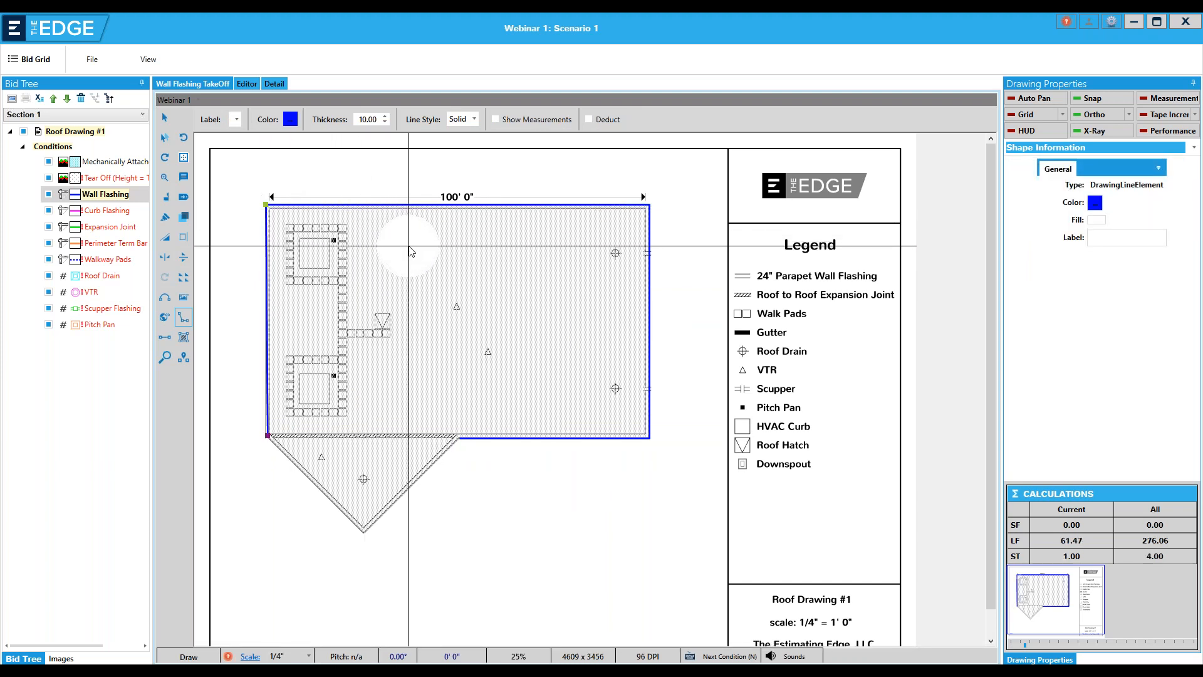
Set the Wall Flashing line thickness to 46.00 and view its color choices without changing the color
left_click(385, 118)
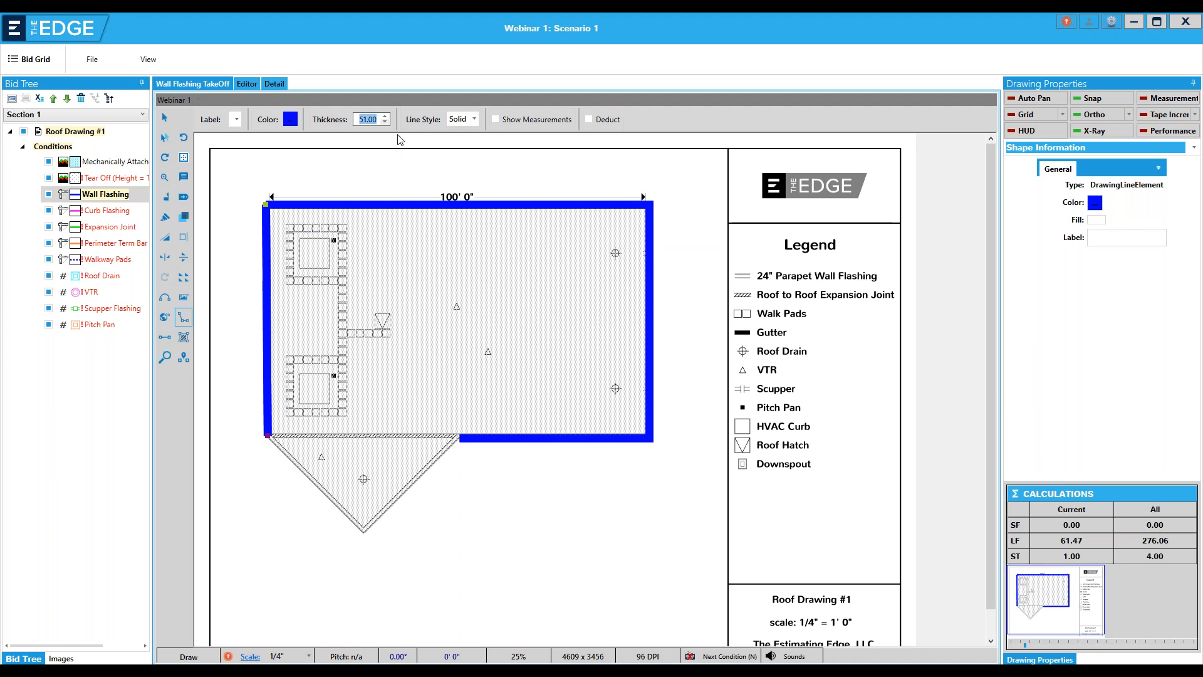
left_click(384, 122)
left_click(385, 123)
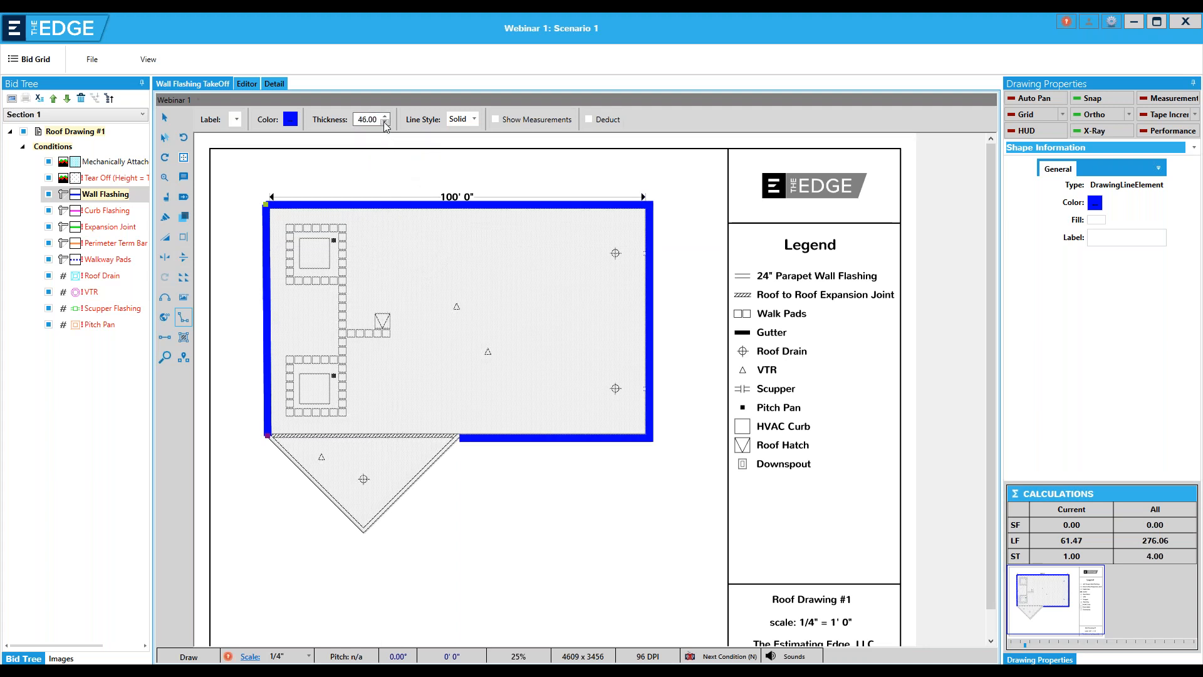
left_click(291, 119)
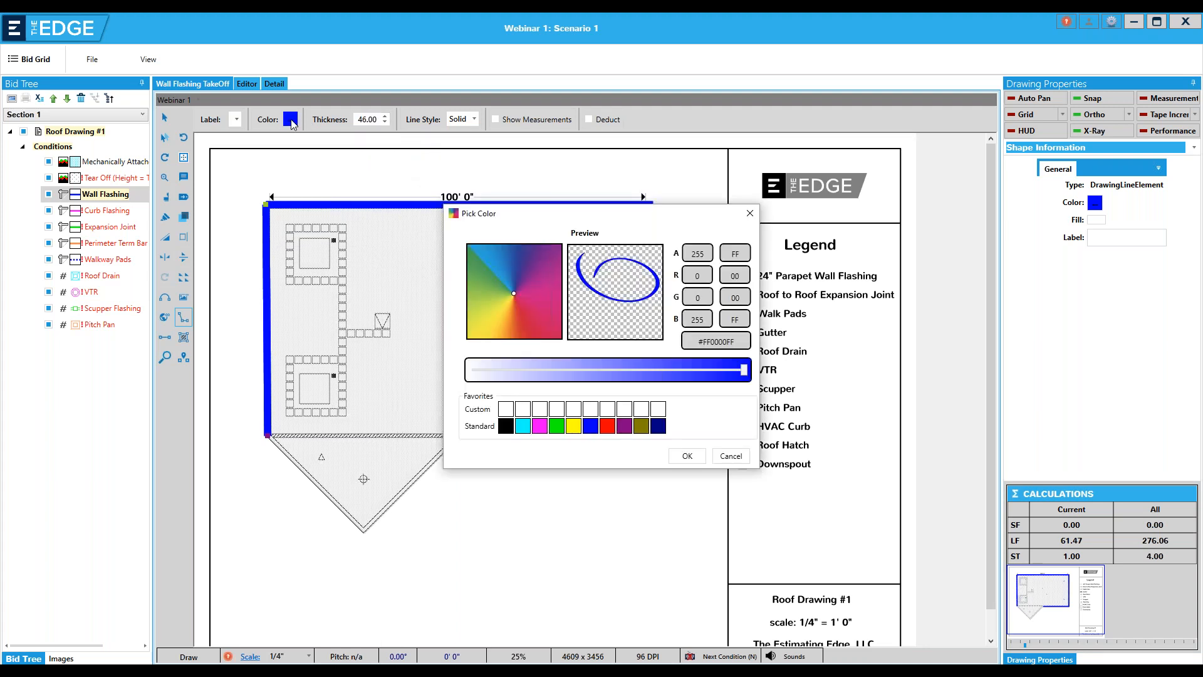
left_click(750, 214)
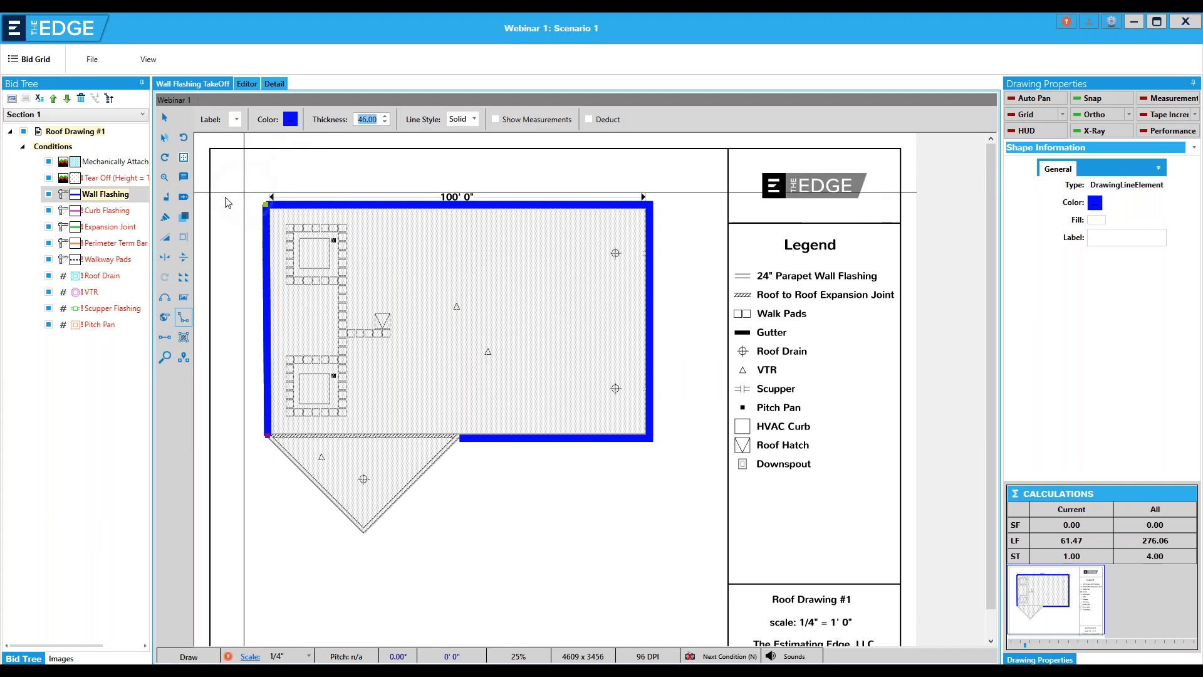
Show non-current conditions in their own colors instead of grey and switch the takeoff to Curb Flashing
left_click(184, 218)
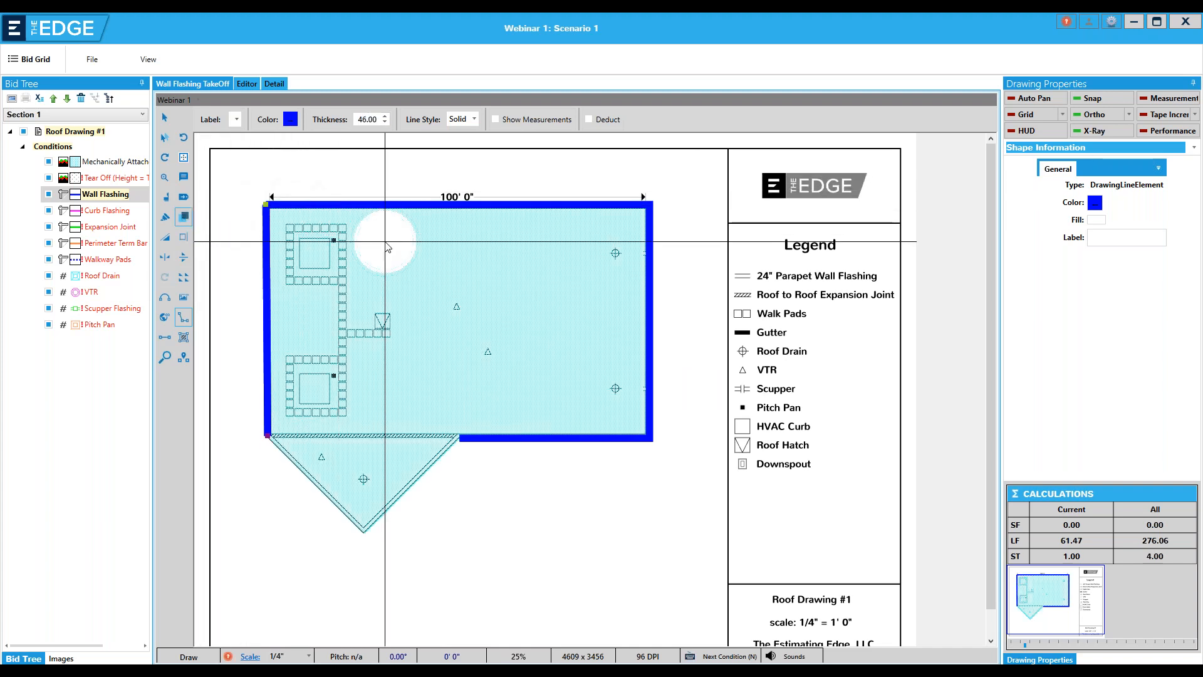
left_click(105, 213)
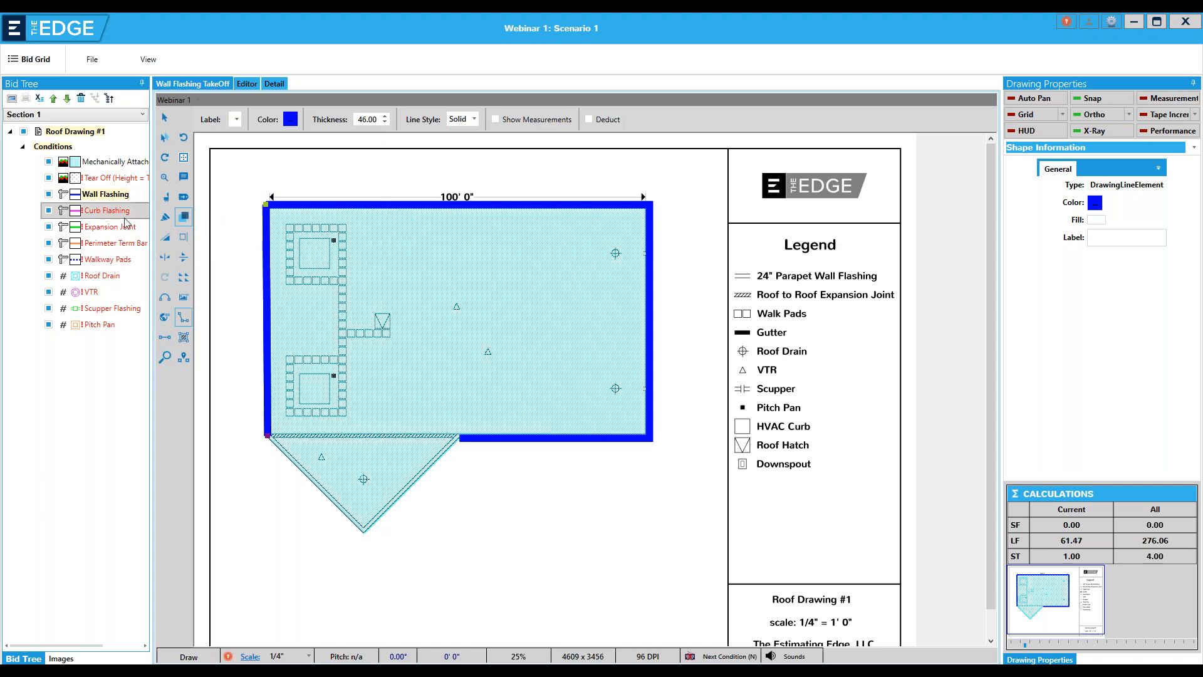
Trace Curb Flashing around all four sides of the upper and lower HVAC curbs, ending each outline at its starting corner
left_click(315, 238)
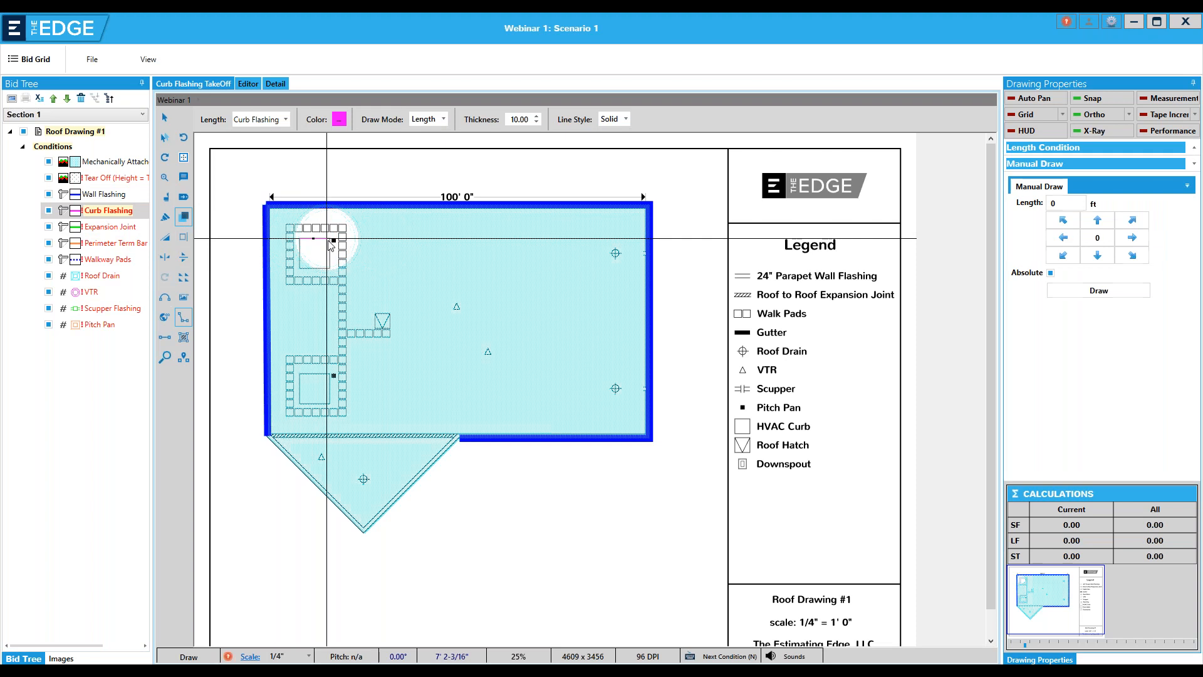
left_click(329, 238)
left_click(330, 268)
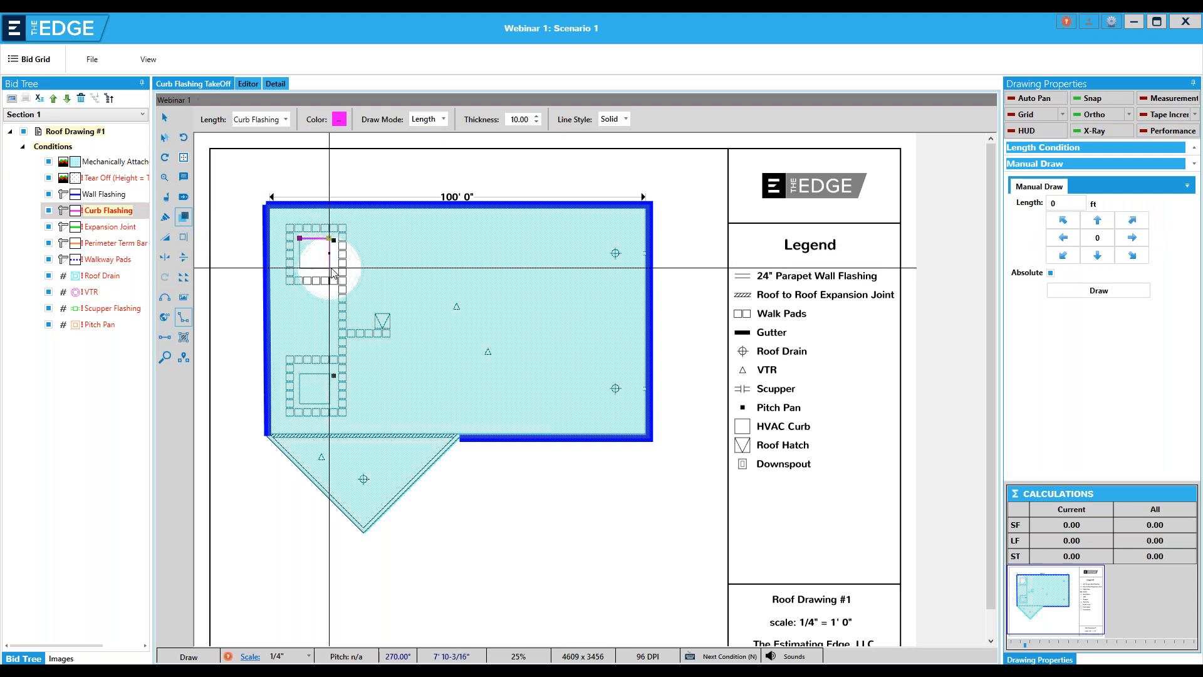
left_click(299, 268)
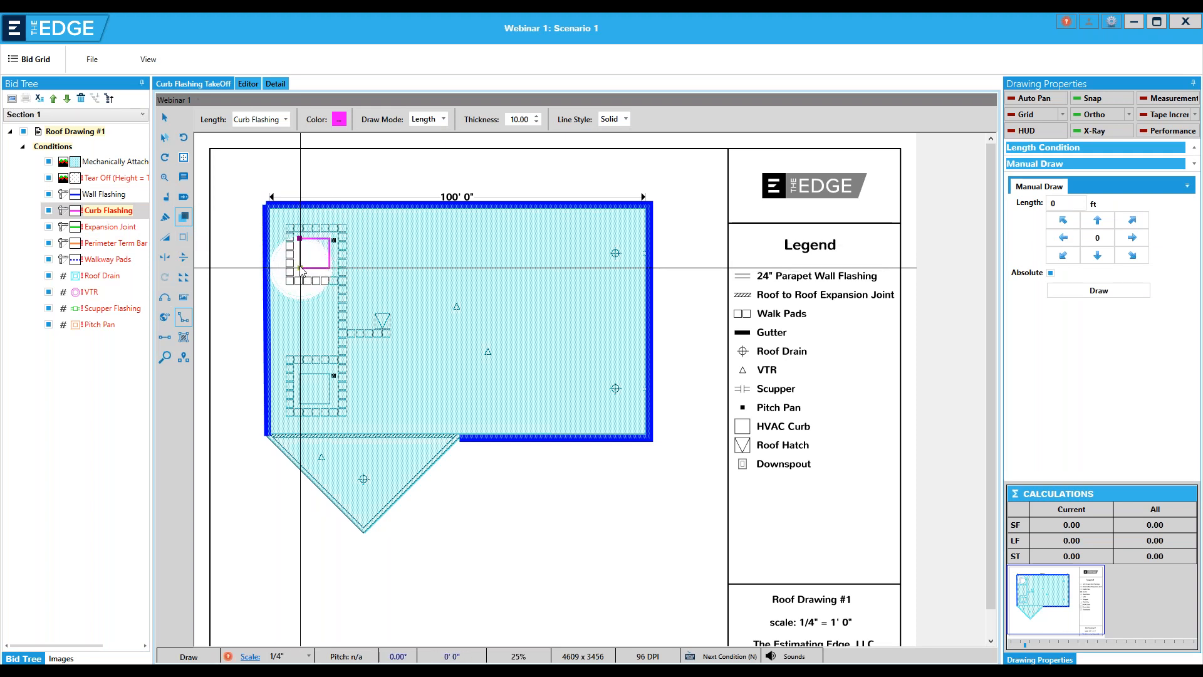
left_click(299, 238)
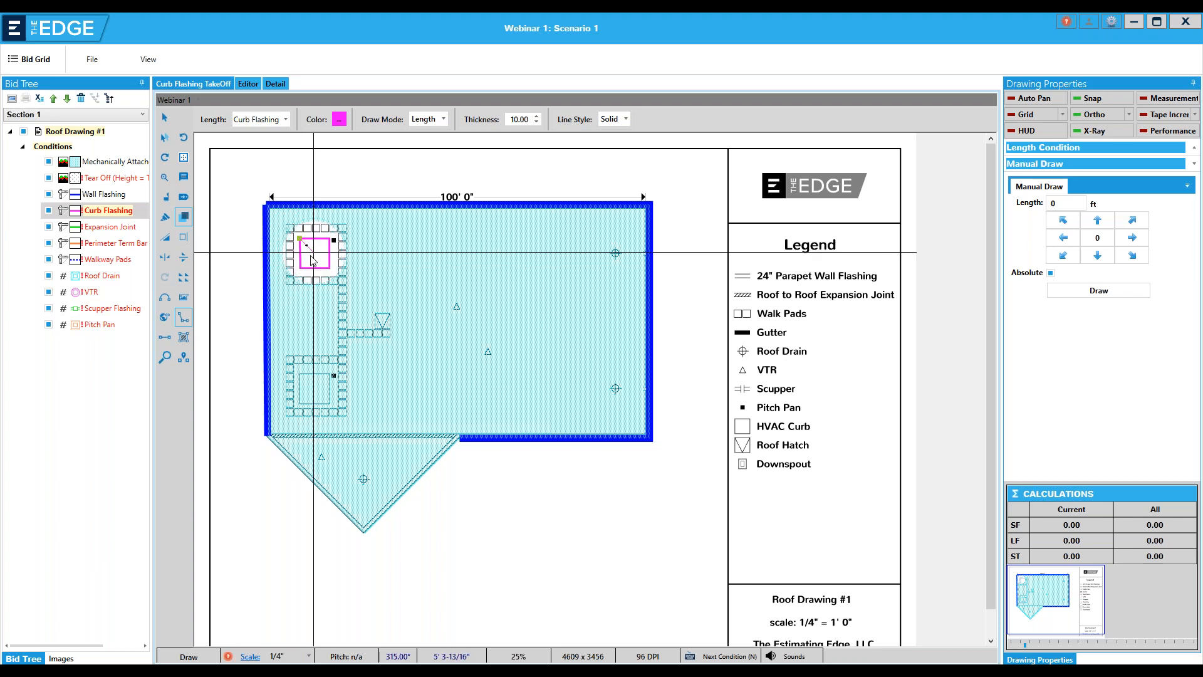
right_click(313, 260)
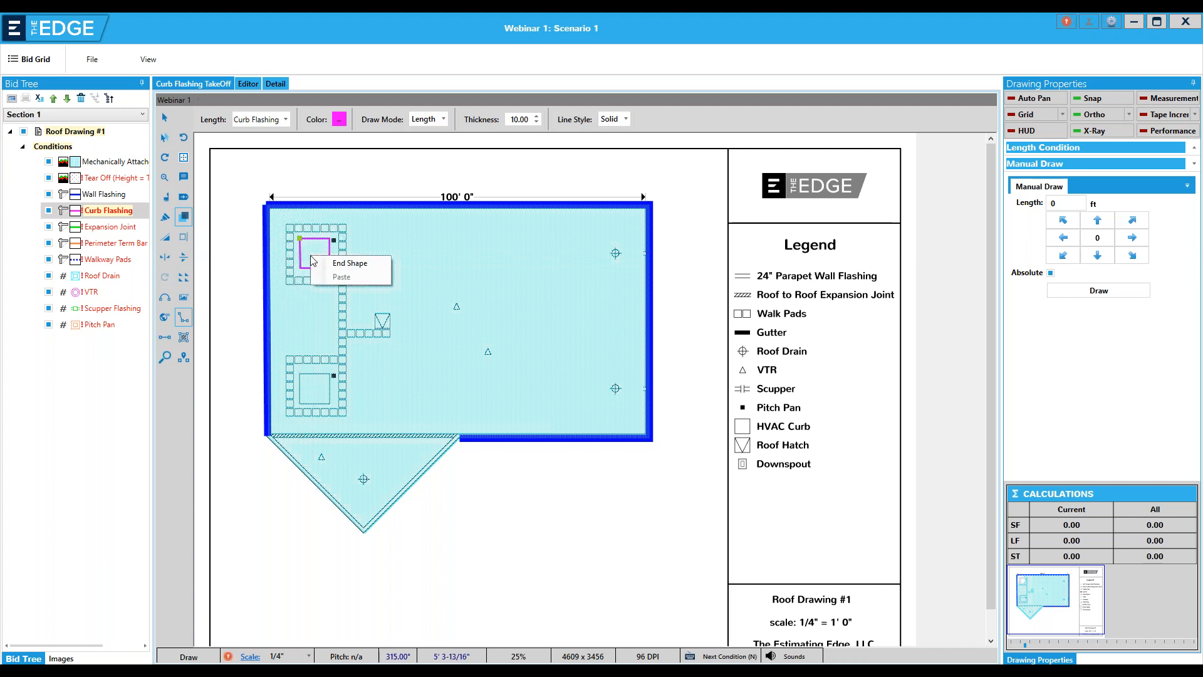
left_click(331, 264)
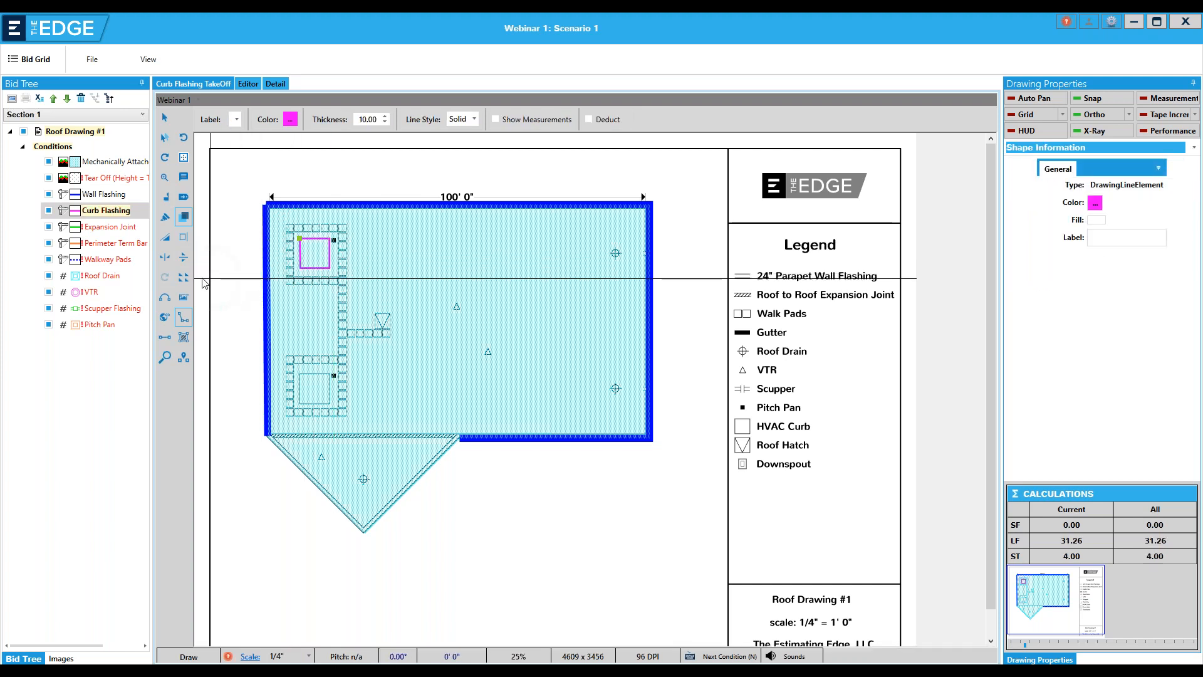
left_click(300, 374)
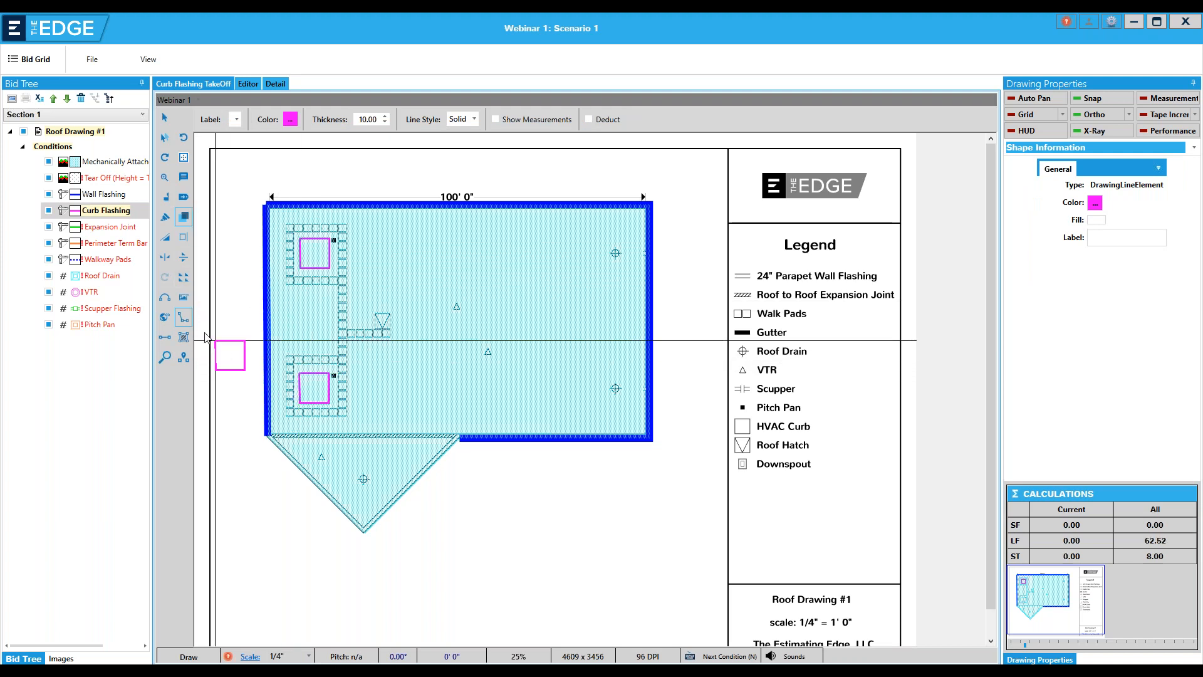
Trace Curb Flashing around all four sides of the roof hatch and end the shape
left_click(376, 314)
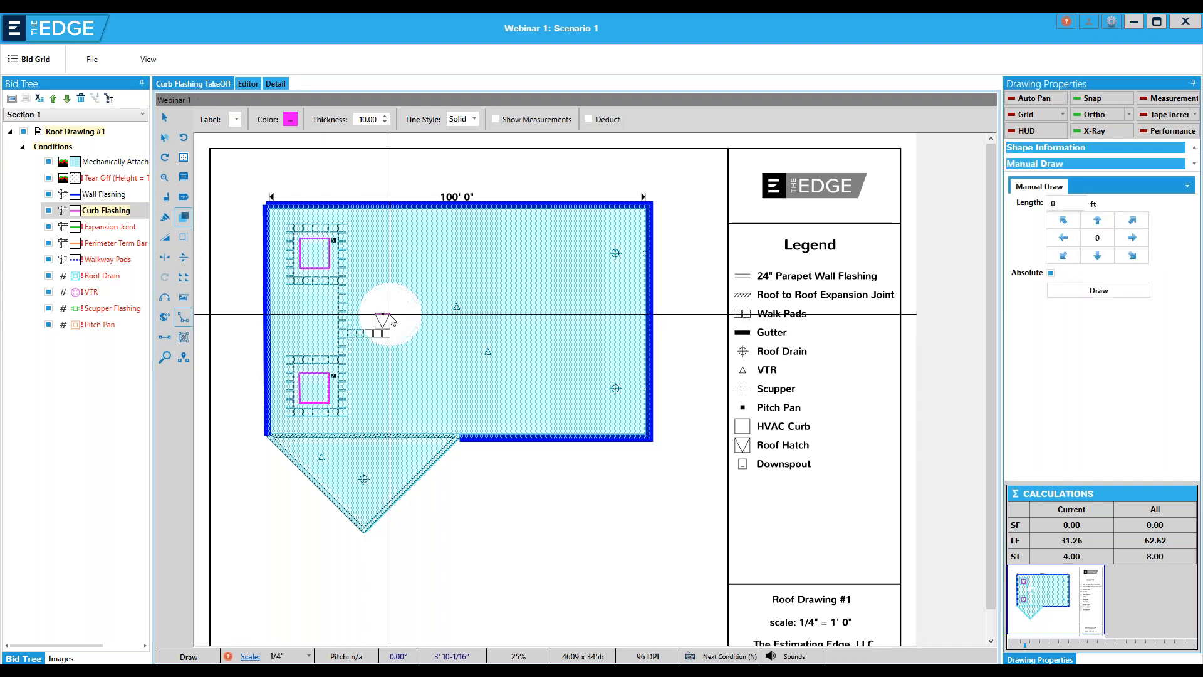
left_click(390, 314)
left_click(390, 328)
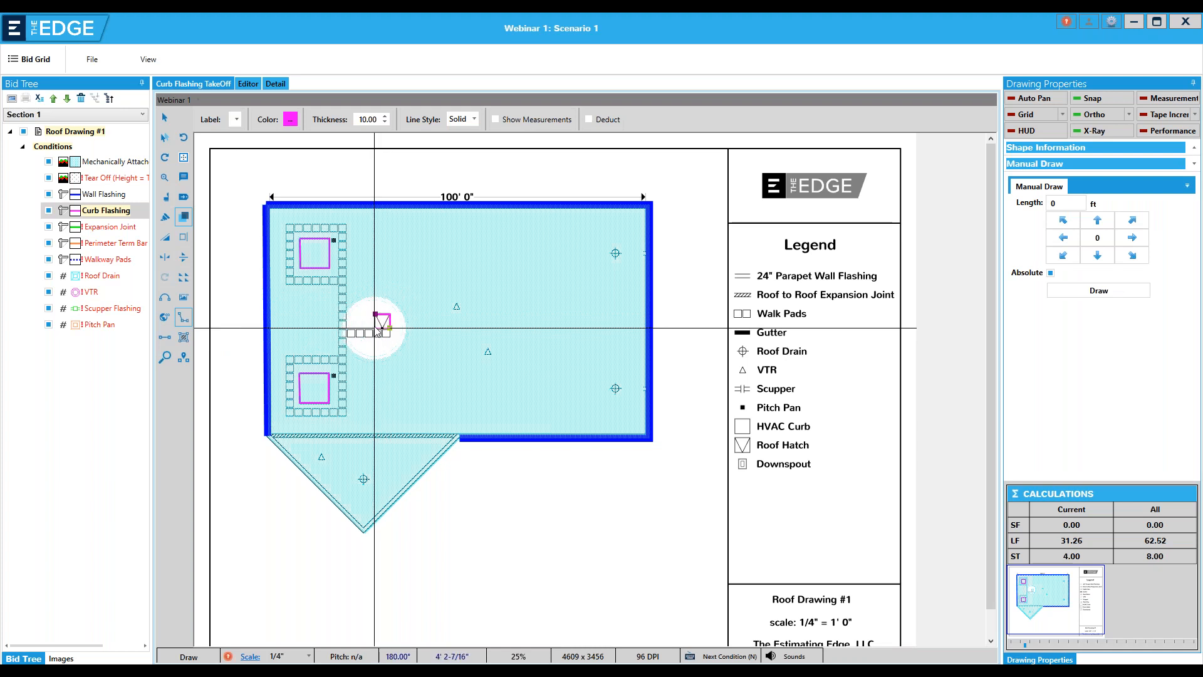
left_click(374, 327)
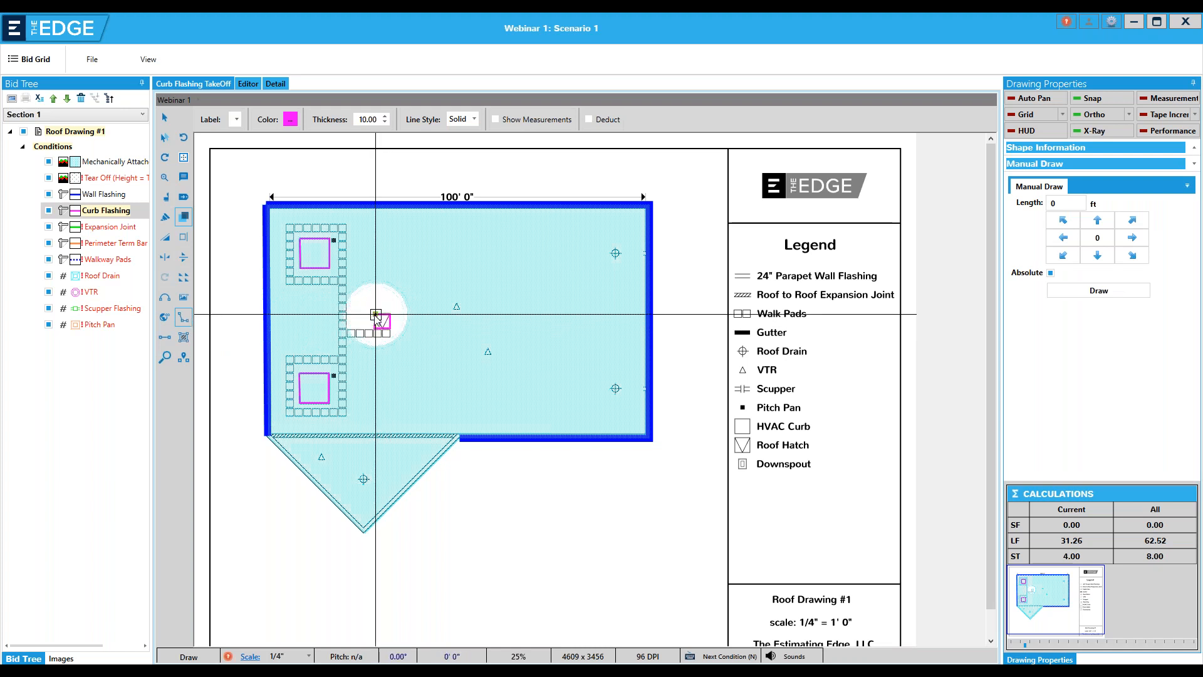
right_click(376, 315)
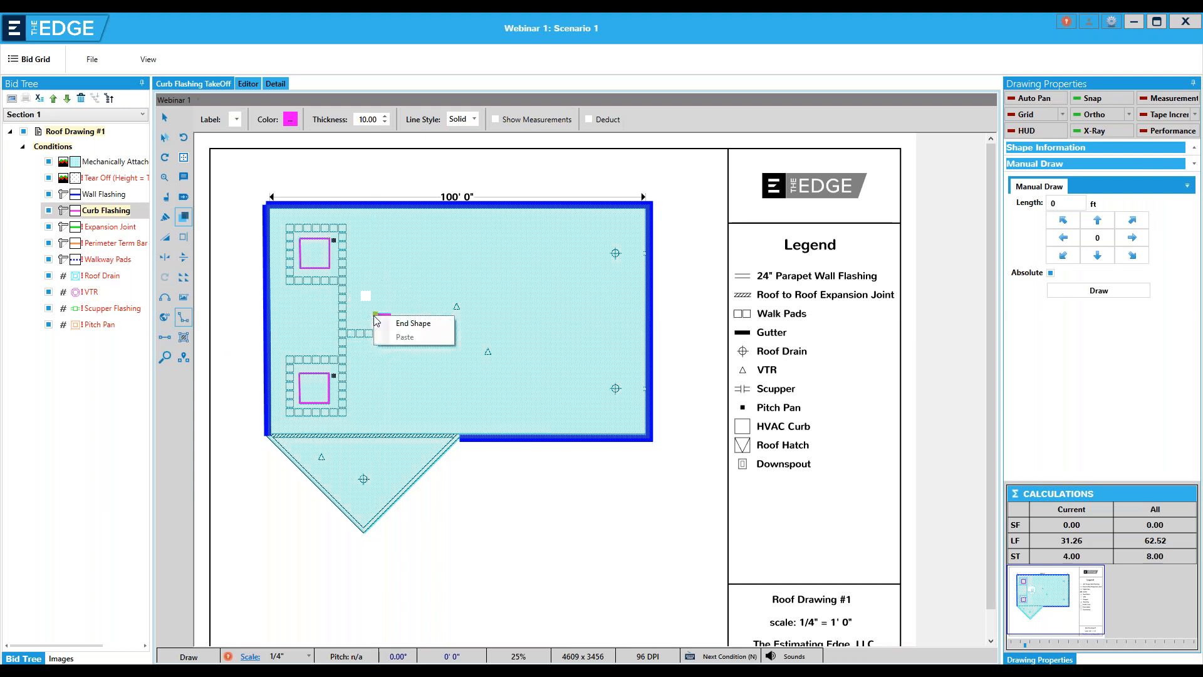
left_click(401, 325)
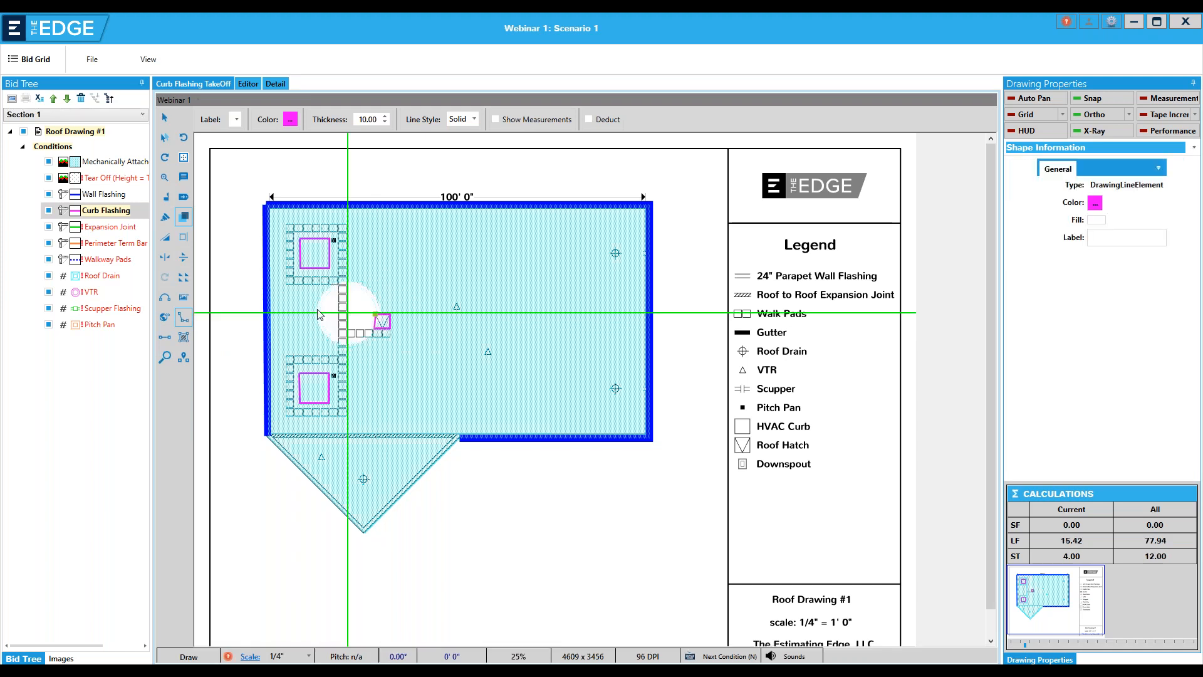
Try placing four copies of the roof hatch outline on the open roof area, undo them and restore the hatch outline
left_click(184, 277)
left_click(442, 254)
left_click(528, 292)
left_click(531, 349)
left_click(462, 372)
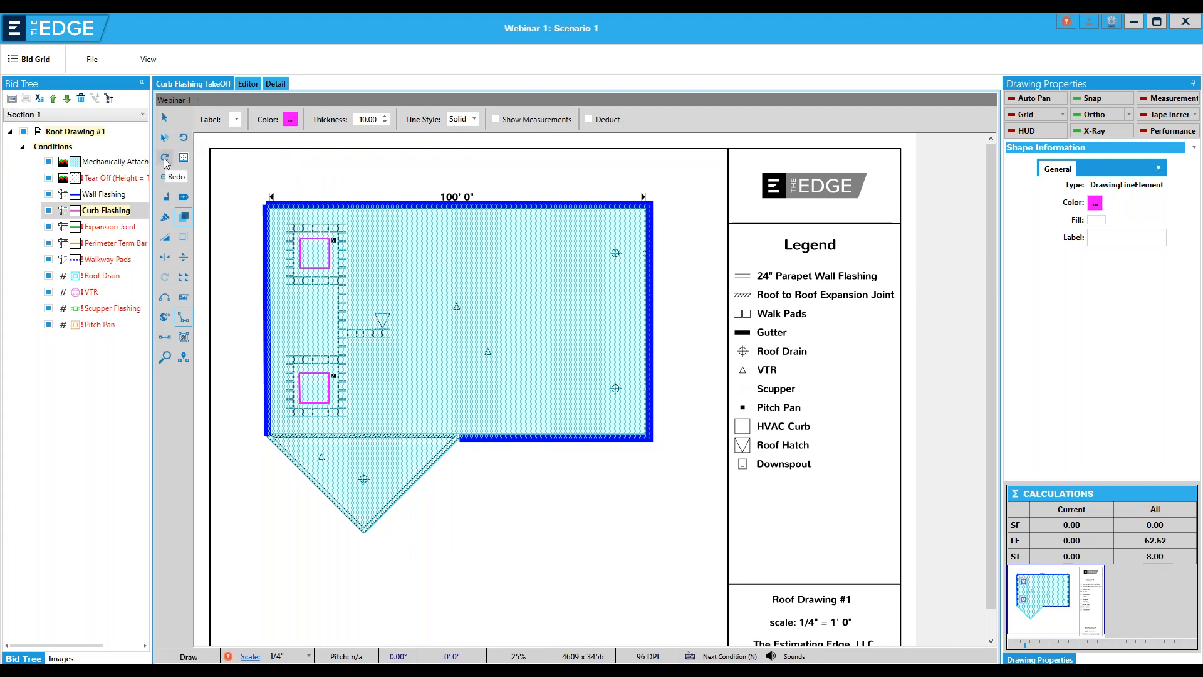
left_click(164, 158)
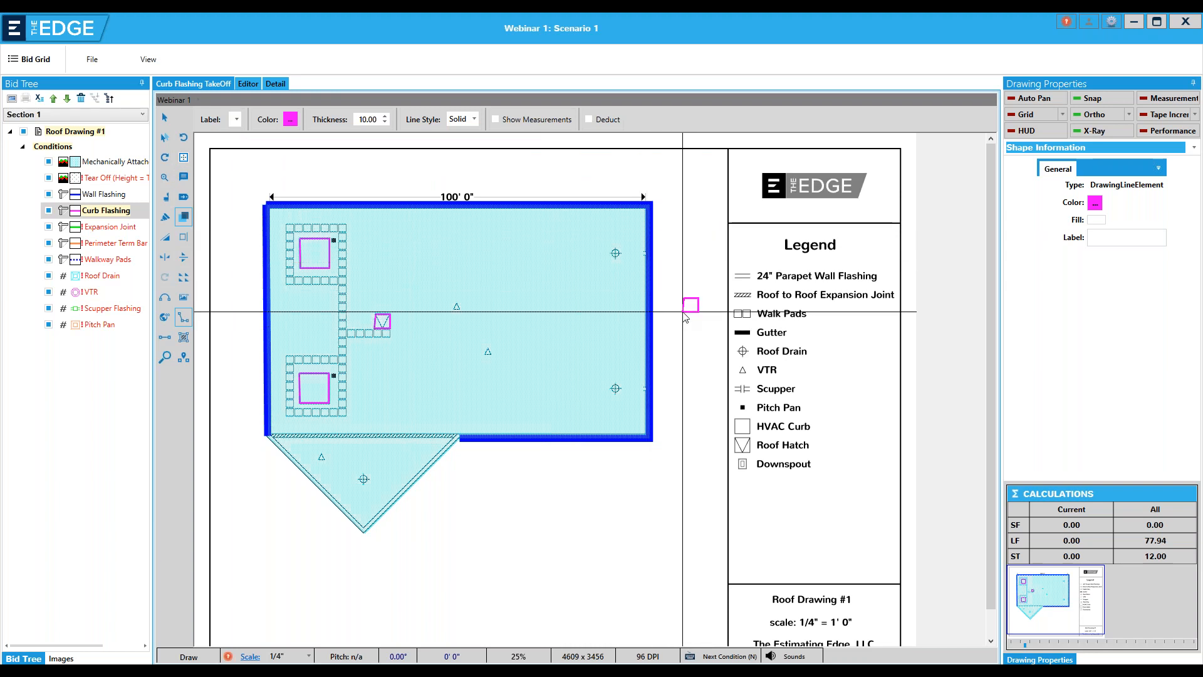
key("Escape")
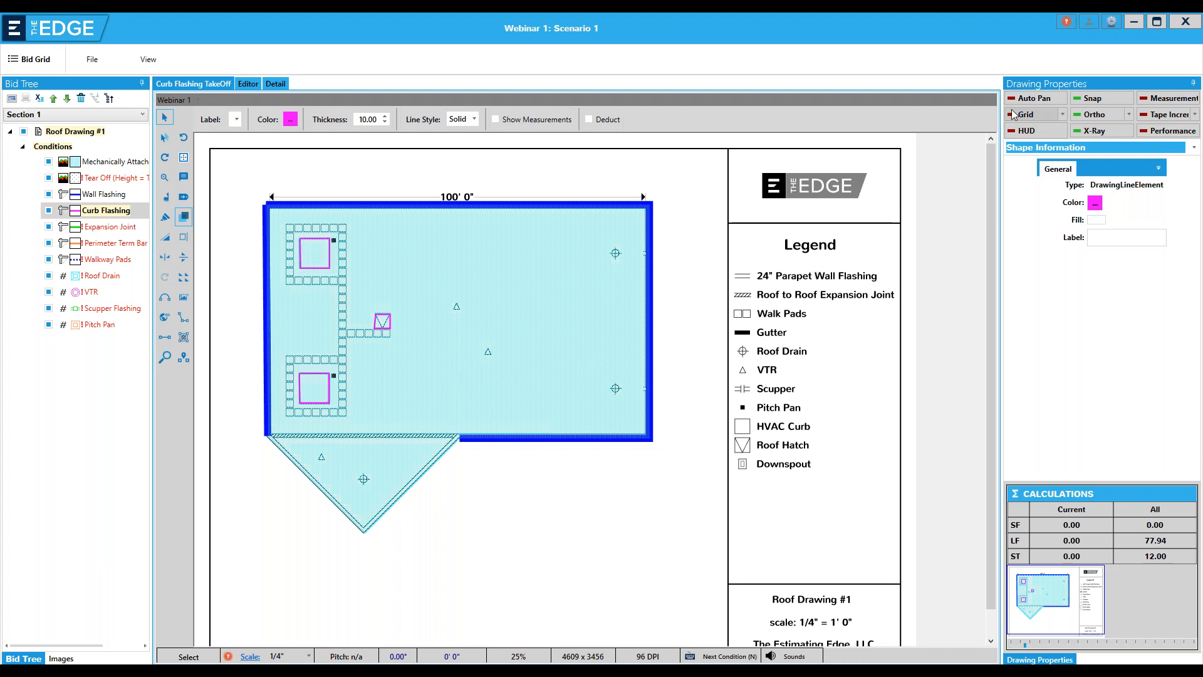
Try Auto Pan with a trial Curb Flashing line near the roof's upper-left corner, and cancel the line
left_click(1030, 100)
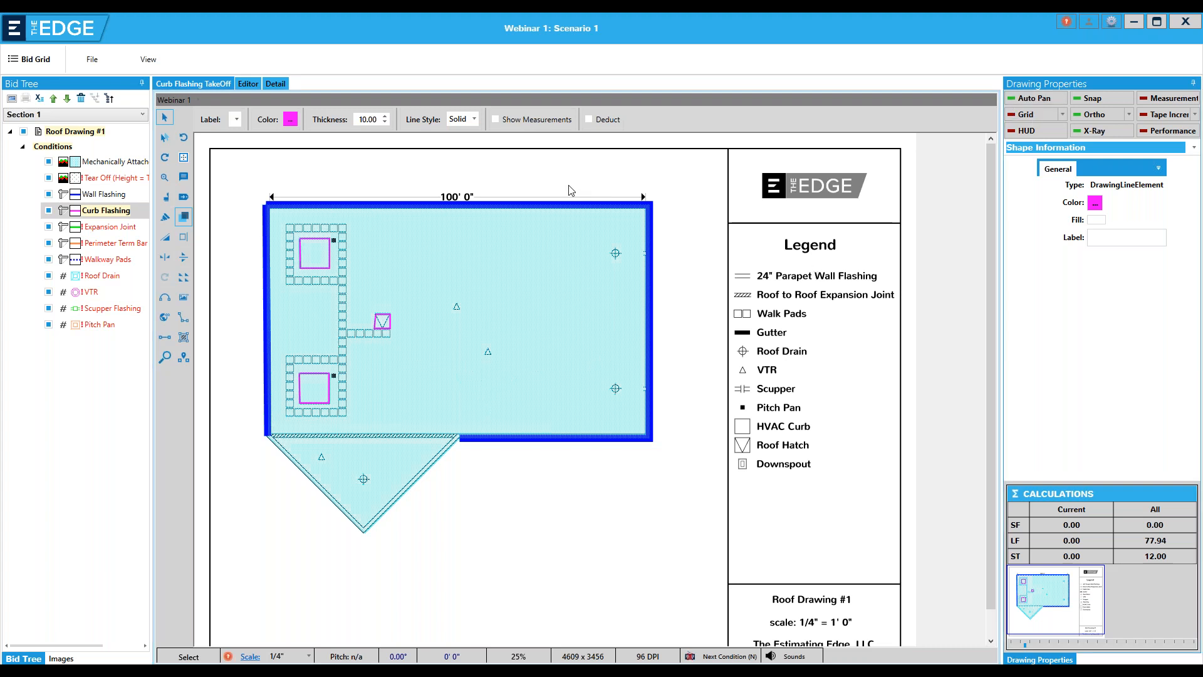
left_click(389, 182)
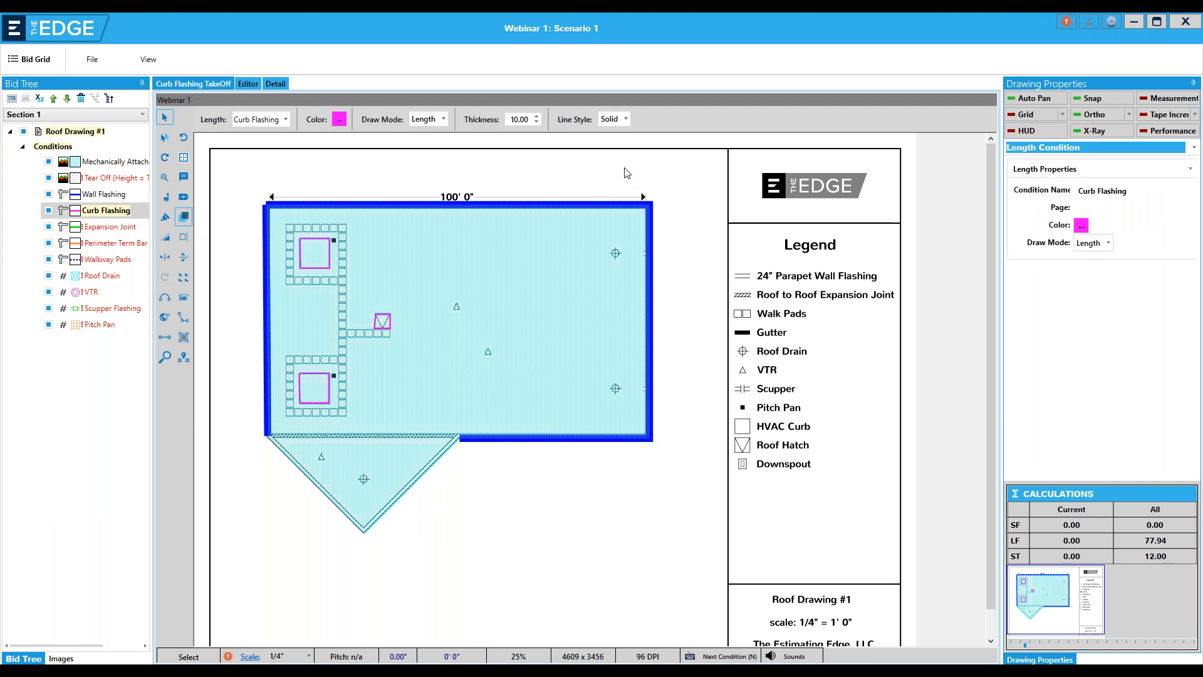
scroll(525, 219, "up", 5)
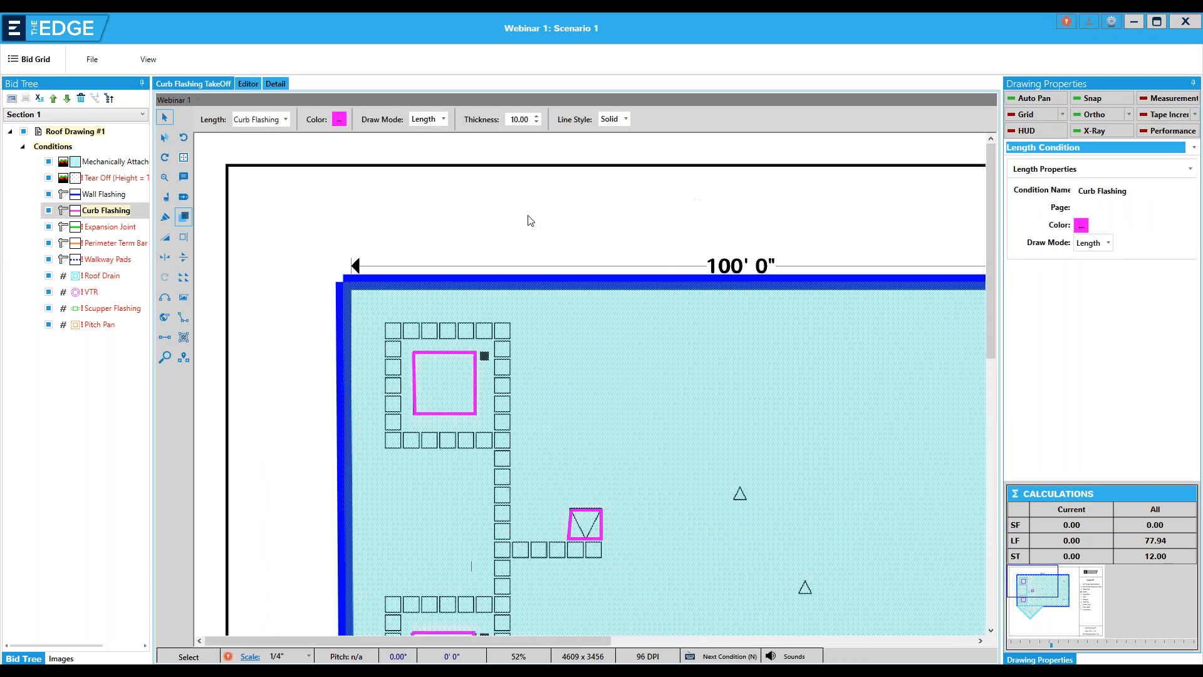
scroll(526, 222, "down", 3)
scroll(525, 223, "up", 3)
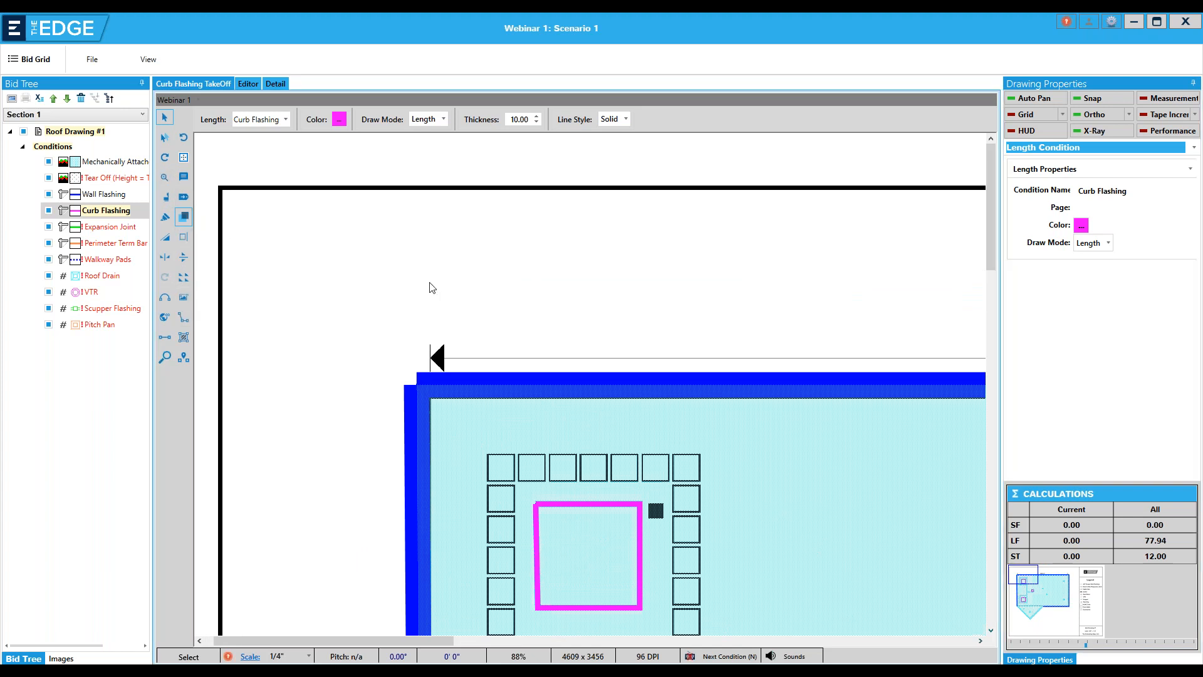
left_click(184, 318)
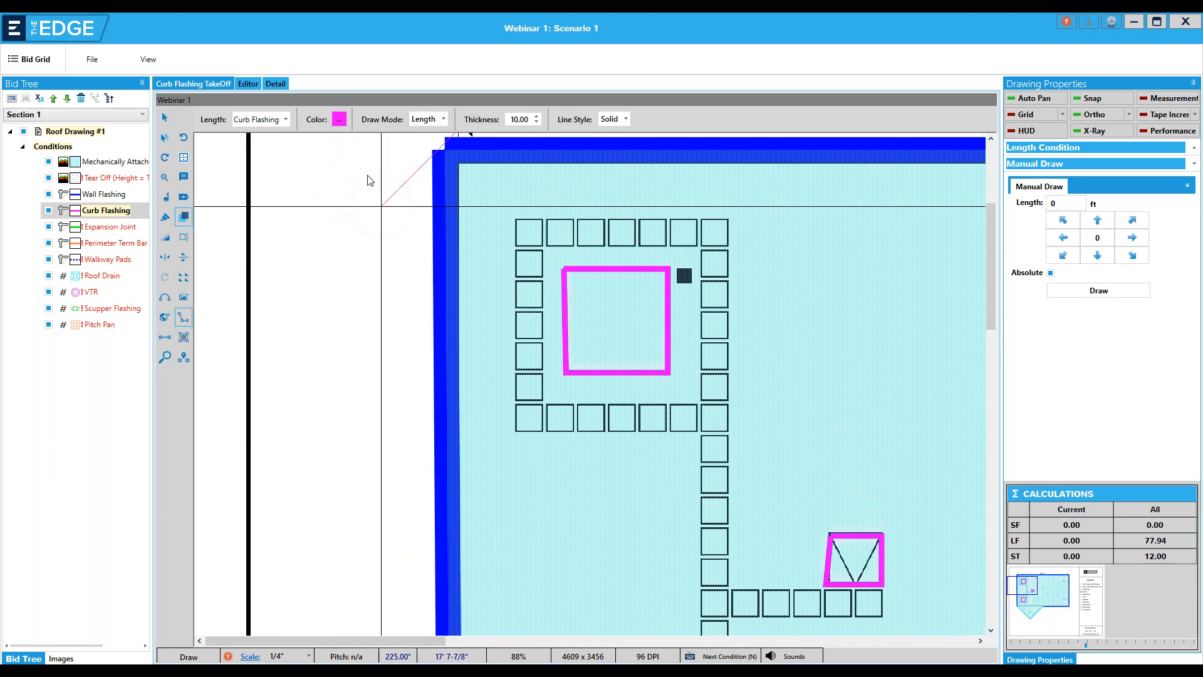
scroll(428, 274, "up", 1)
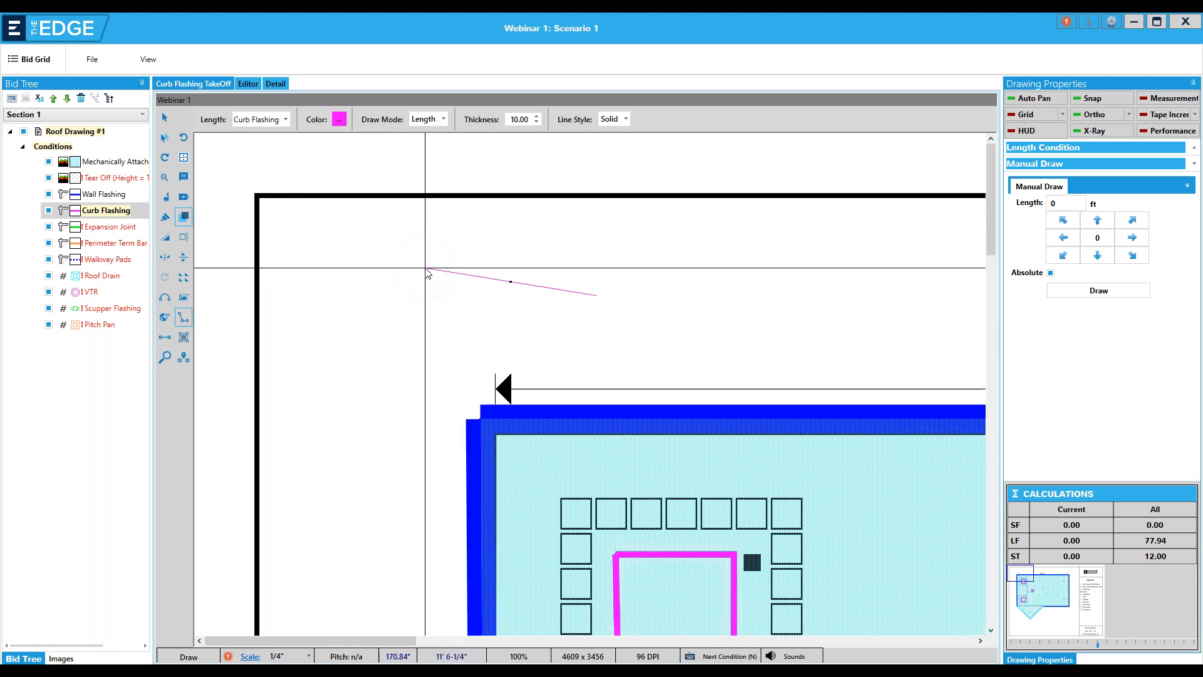
scroll(430, 276, "down", 2)
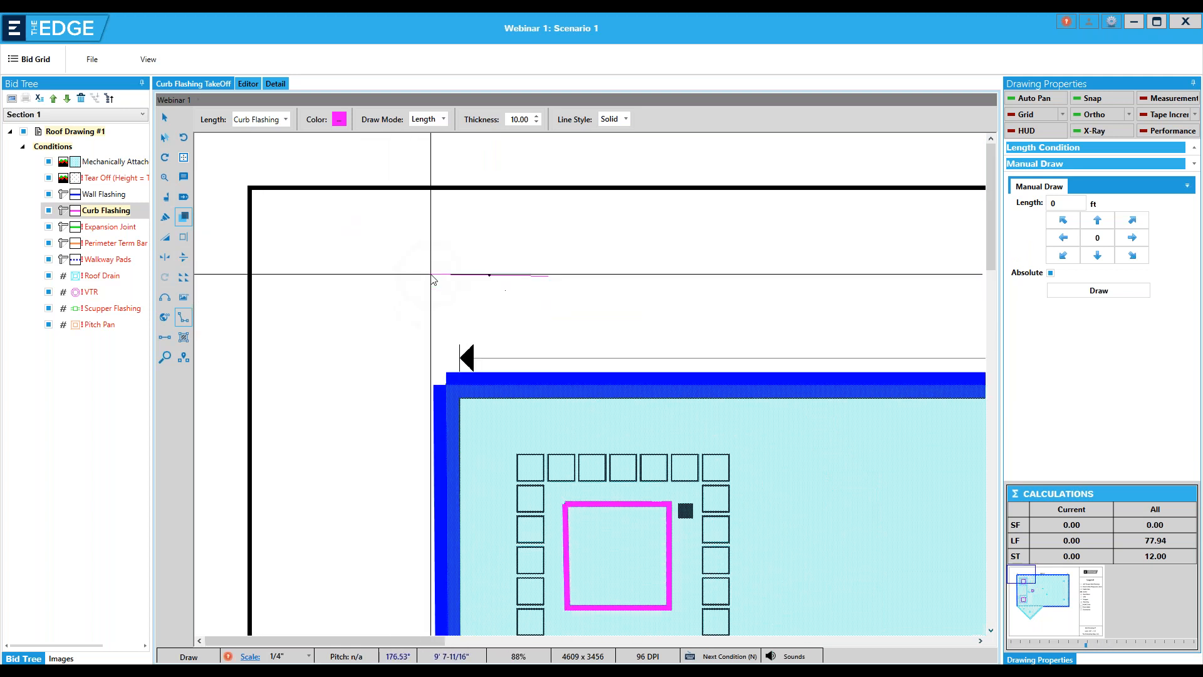
scroll(431, 279, "down", 1)
scroll(431, 277, "down", 1)
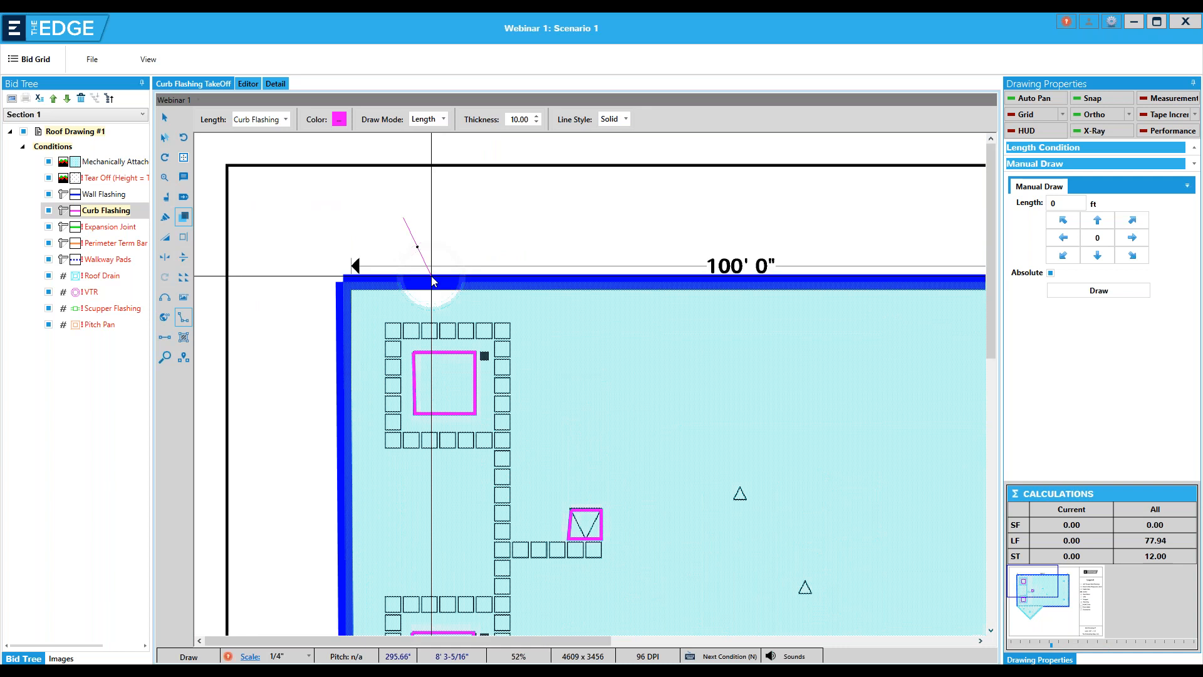
key("Escape")
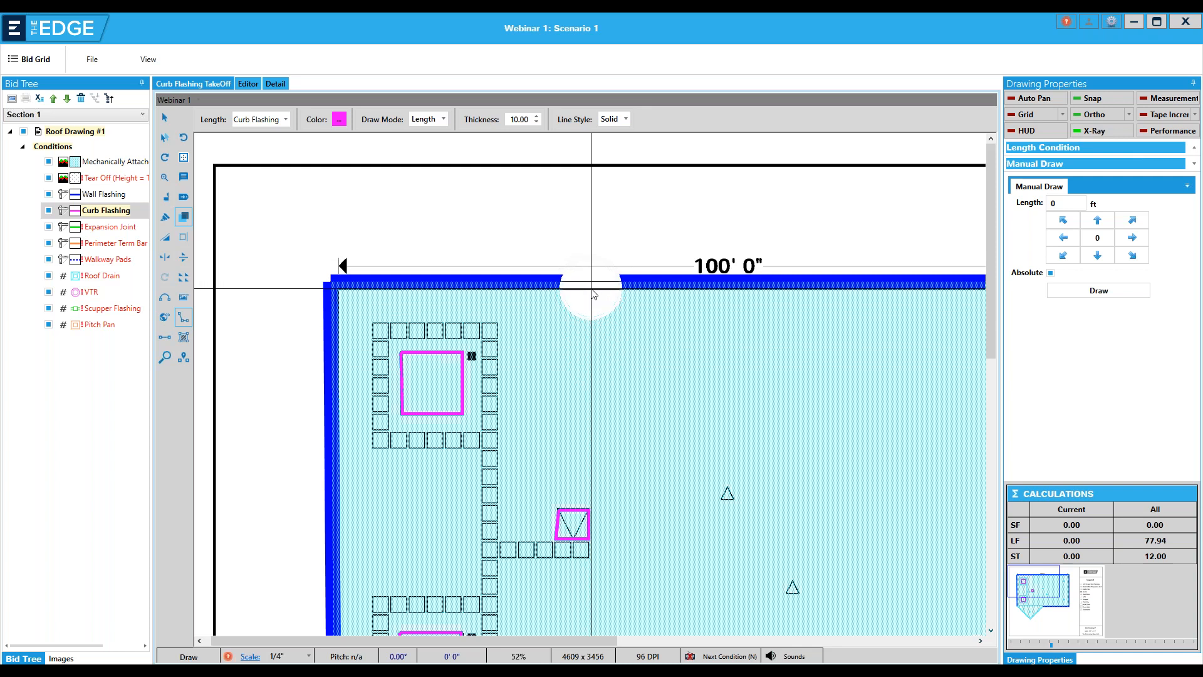
Turn on the HUD and use a zoom window to enlarge the area around the upper HVAC curb
left_click(1018, 130)
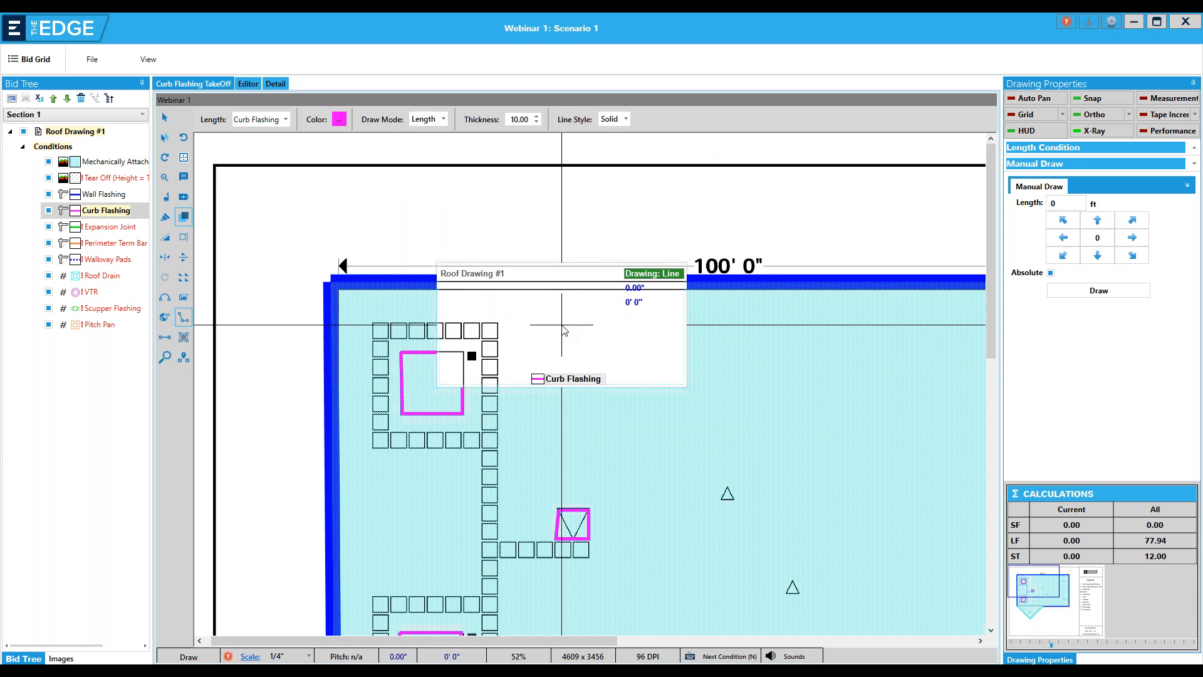
key("2")
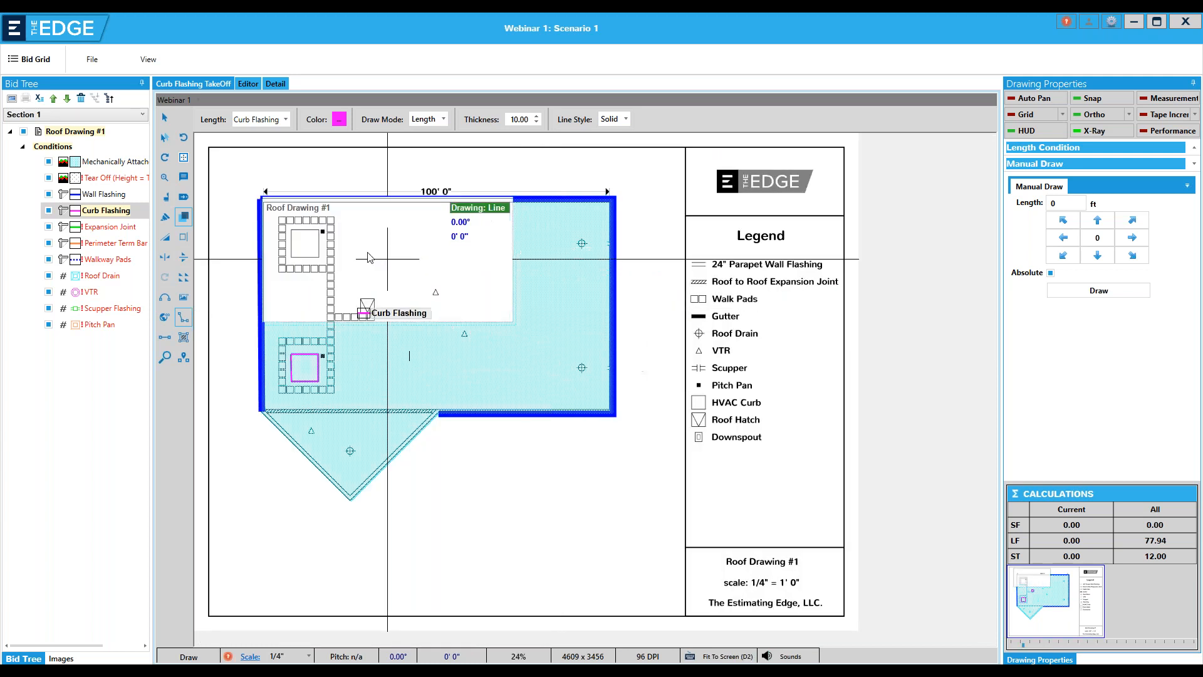
left_click(166, 178)
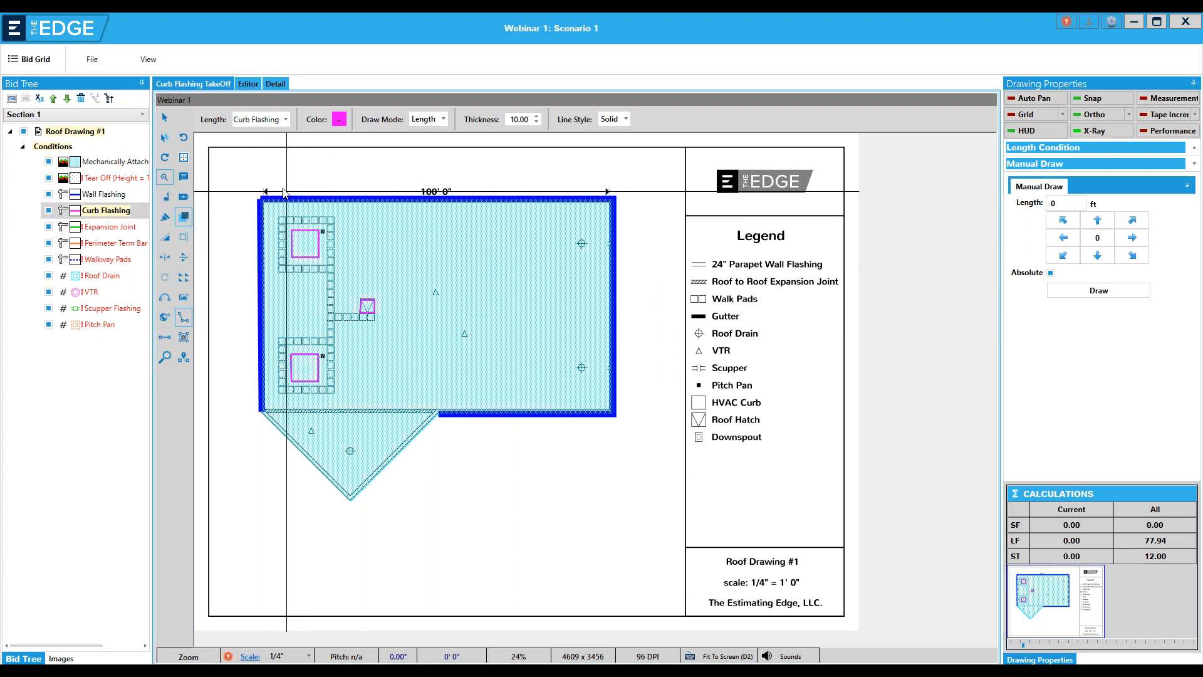
left_click_drag(375, 316, 375, 316)
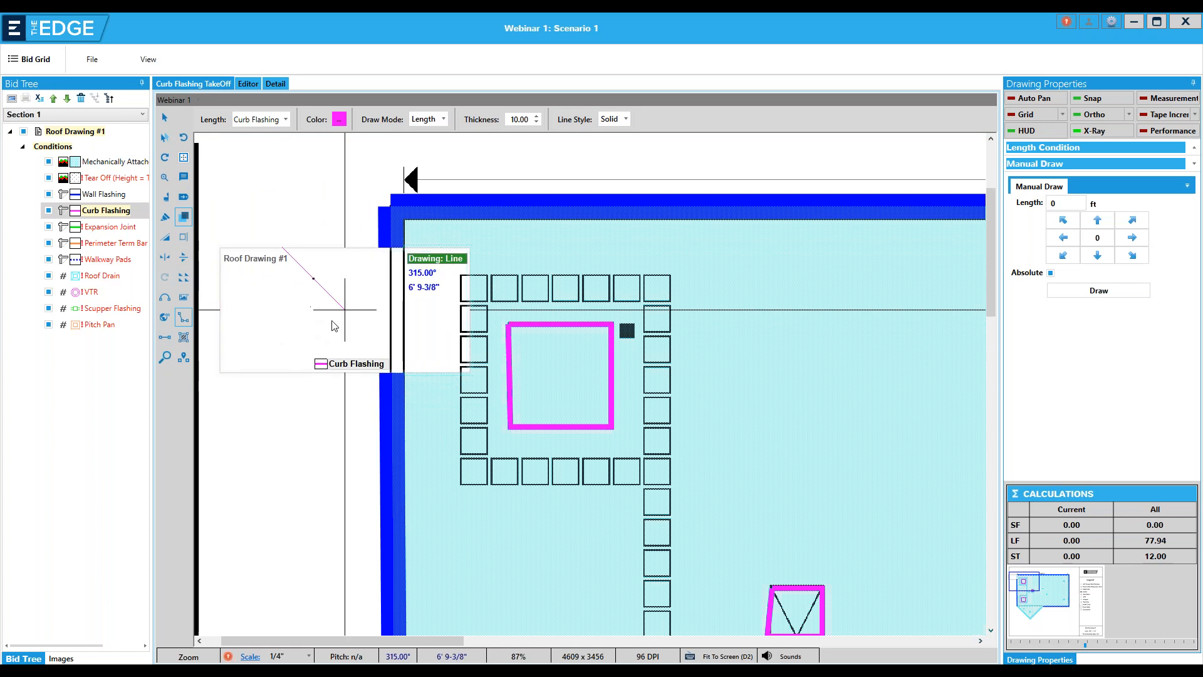
Draw a trial Curb Flashing shape outside the roof's left edge, convert its lower corner to an arc, and undo the shape
left_click(347, 312)
left_click(287, 366)
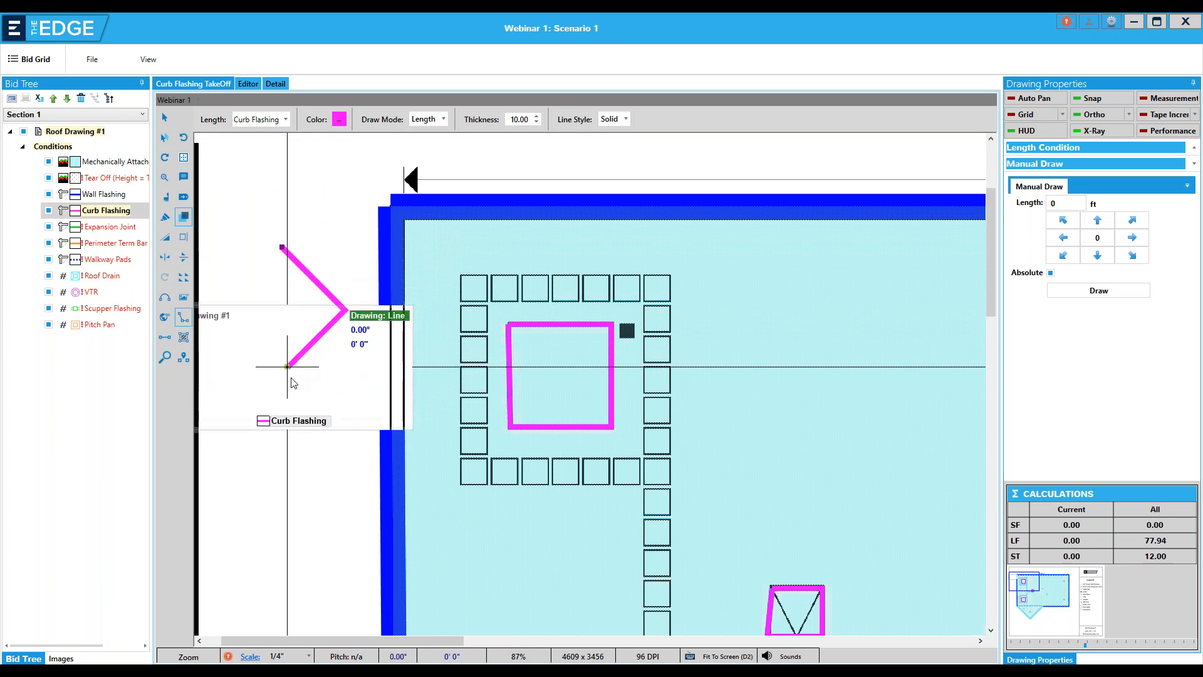
left_click(251, 329)
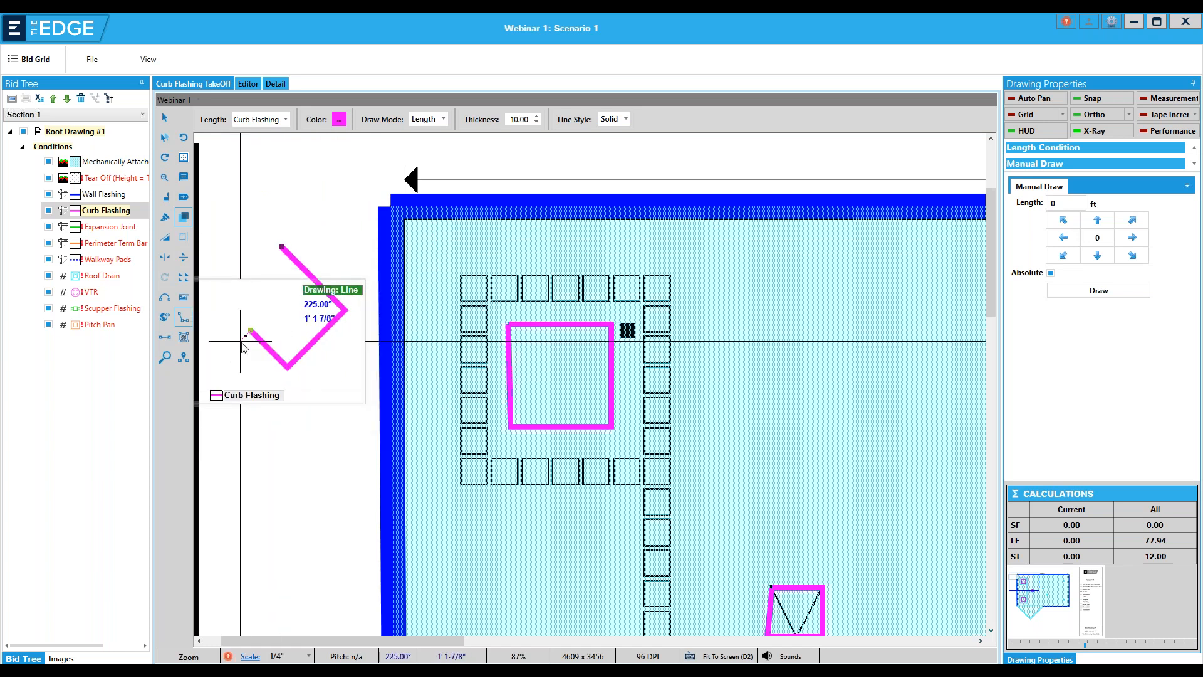
left_click(175, 300)
left_click(250, 297)
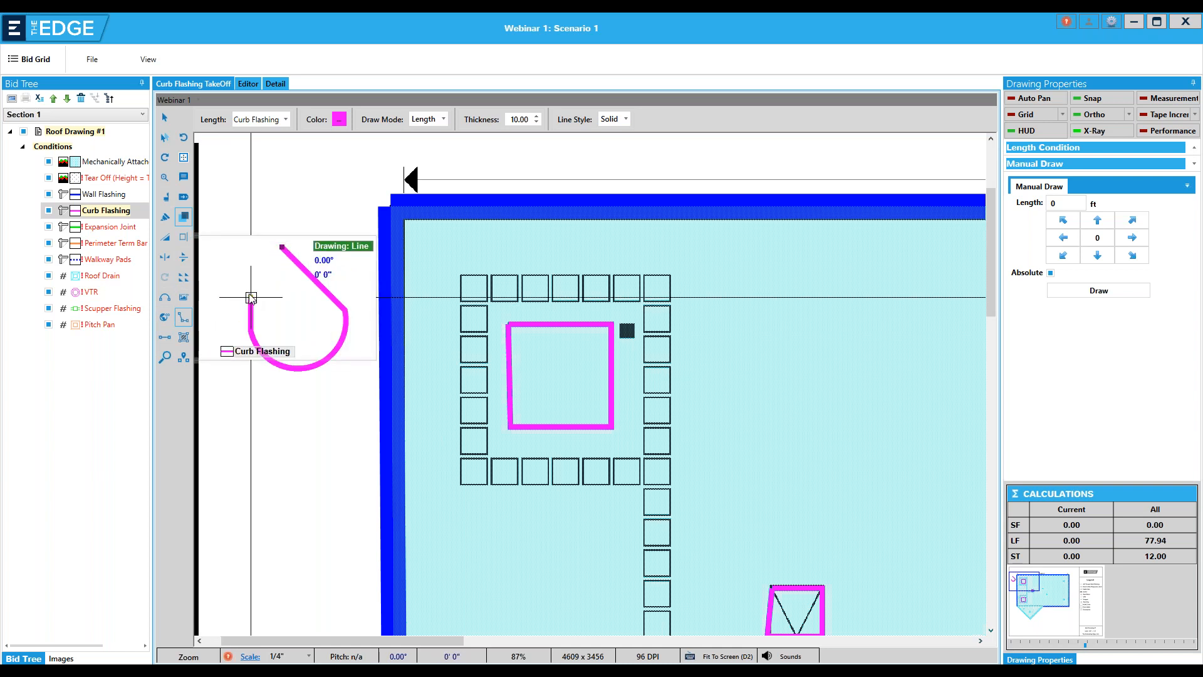
right_click(251, 297)
left_click(281, 302)
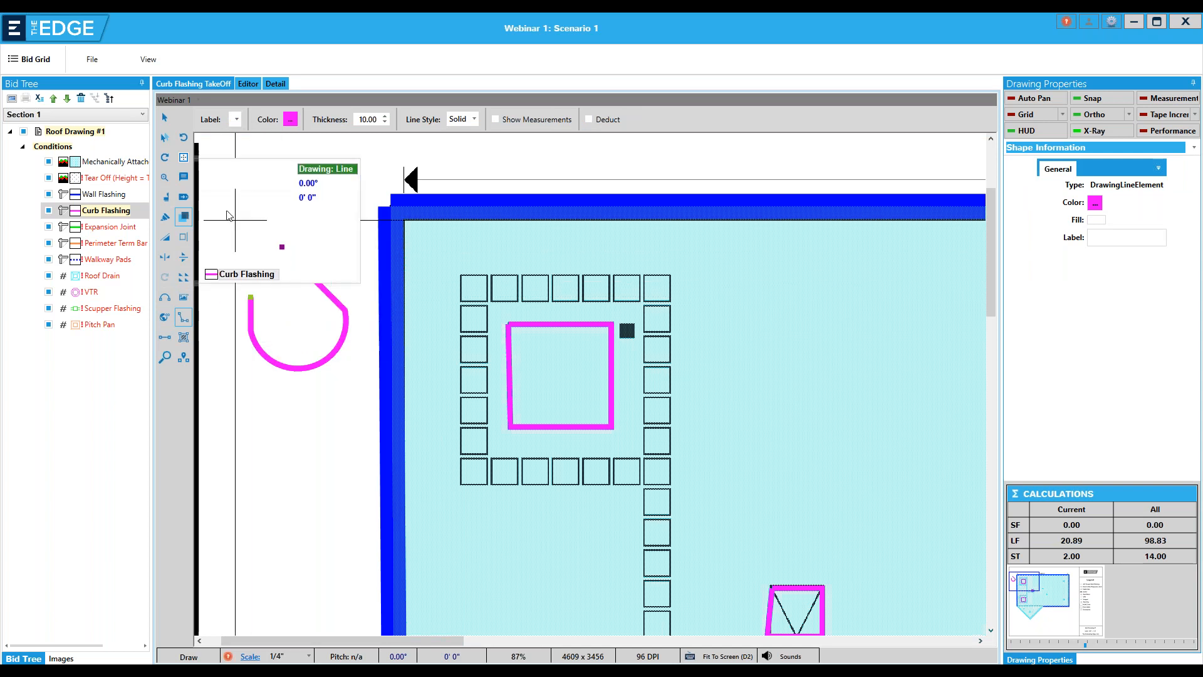
left_click(184, 140)
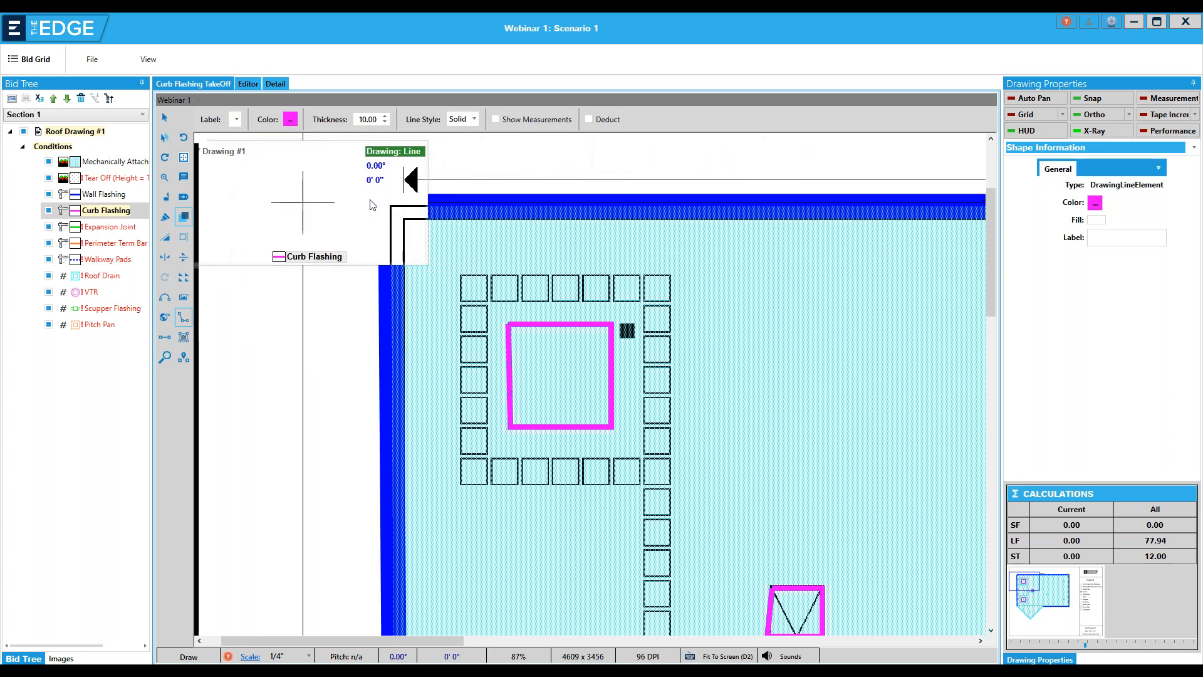
Close the takeoff drawing and switch off the seven conditions from Expansion Joint through Pitch Pan
left_click(1186, 23)
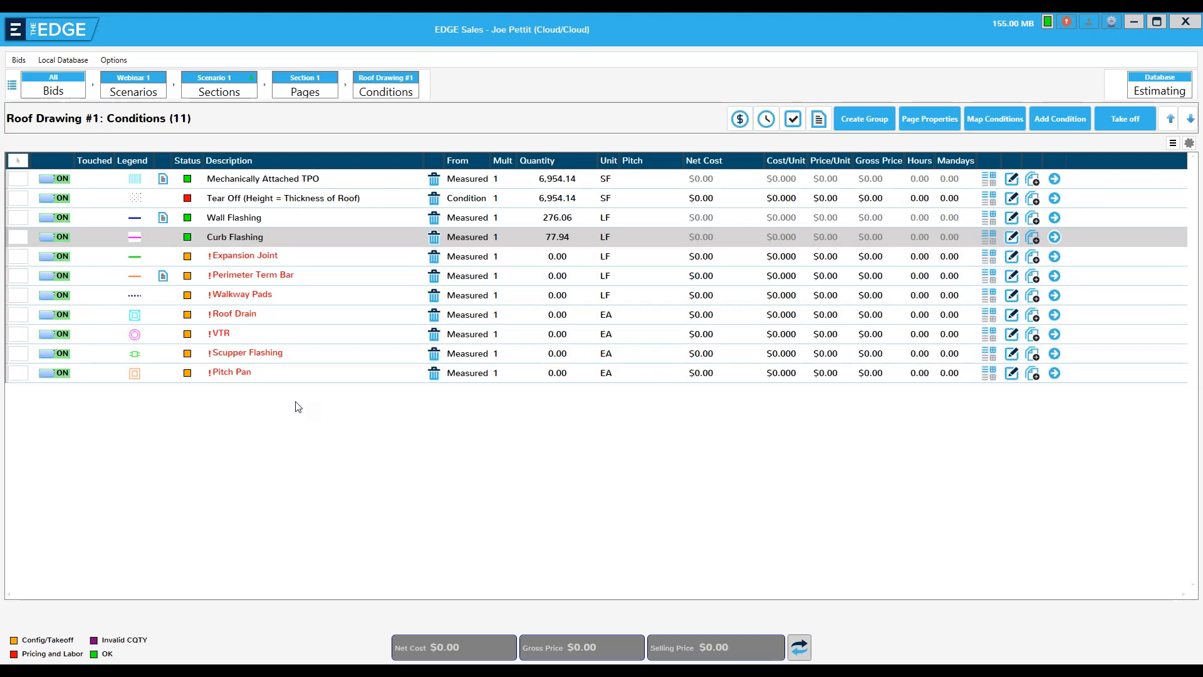
left_click(17, 258)
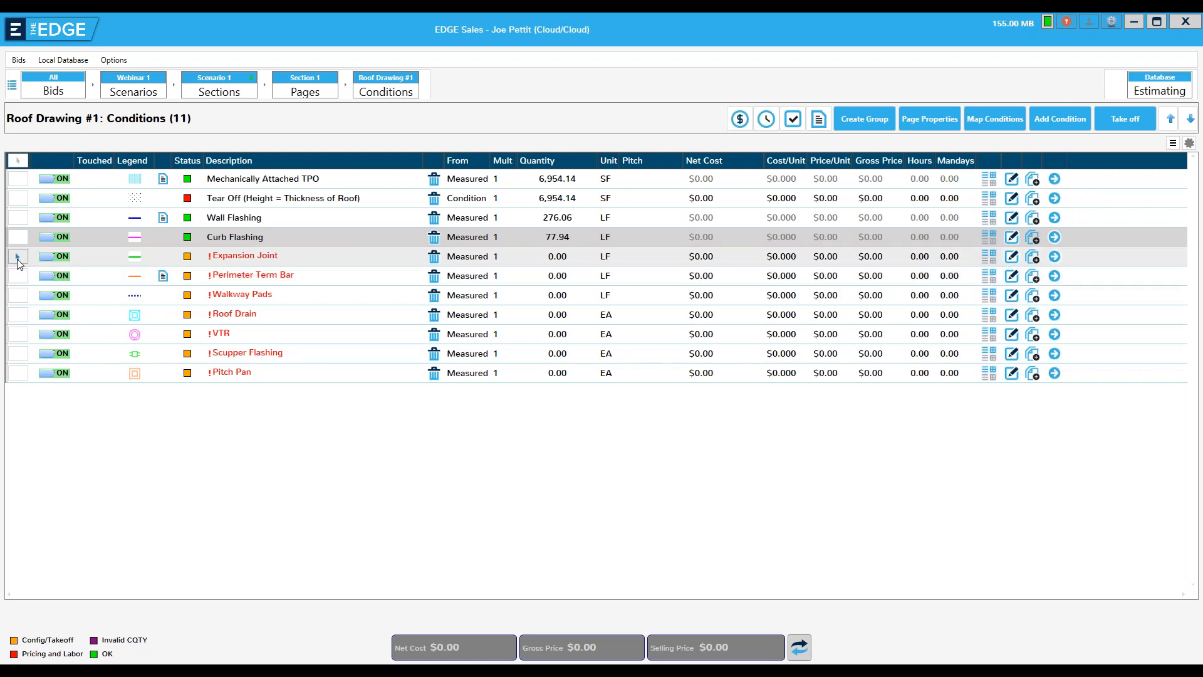
left_click(19, 374, "shift")
left_click(62, 334)
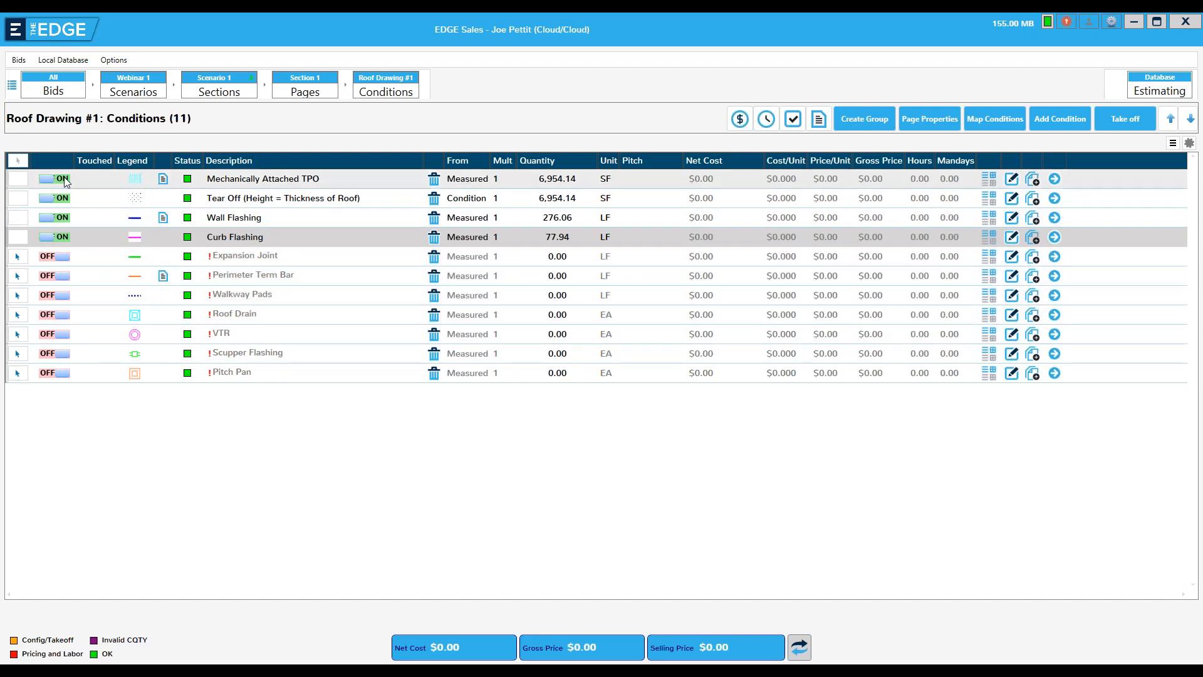
left_click(20, 164)
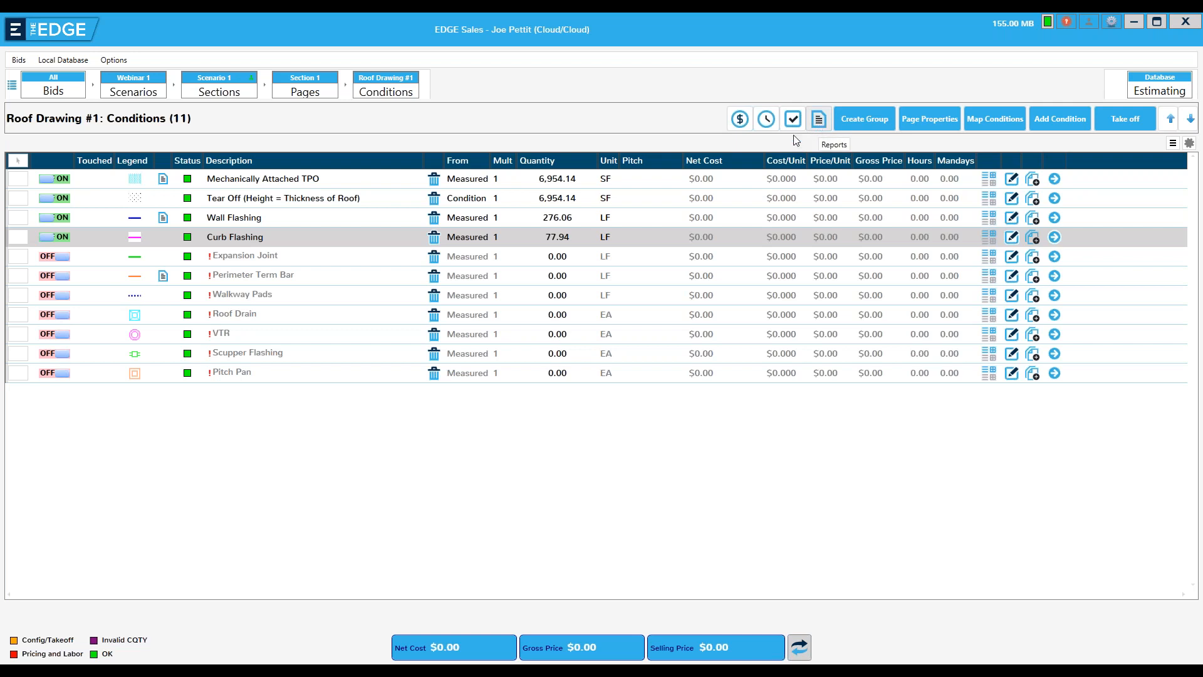
Open the scenario's material pricing and examine the 5' and 10' TPO roll items, including the 10' roll's breakdown by condition
left_click(740, 120)
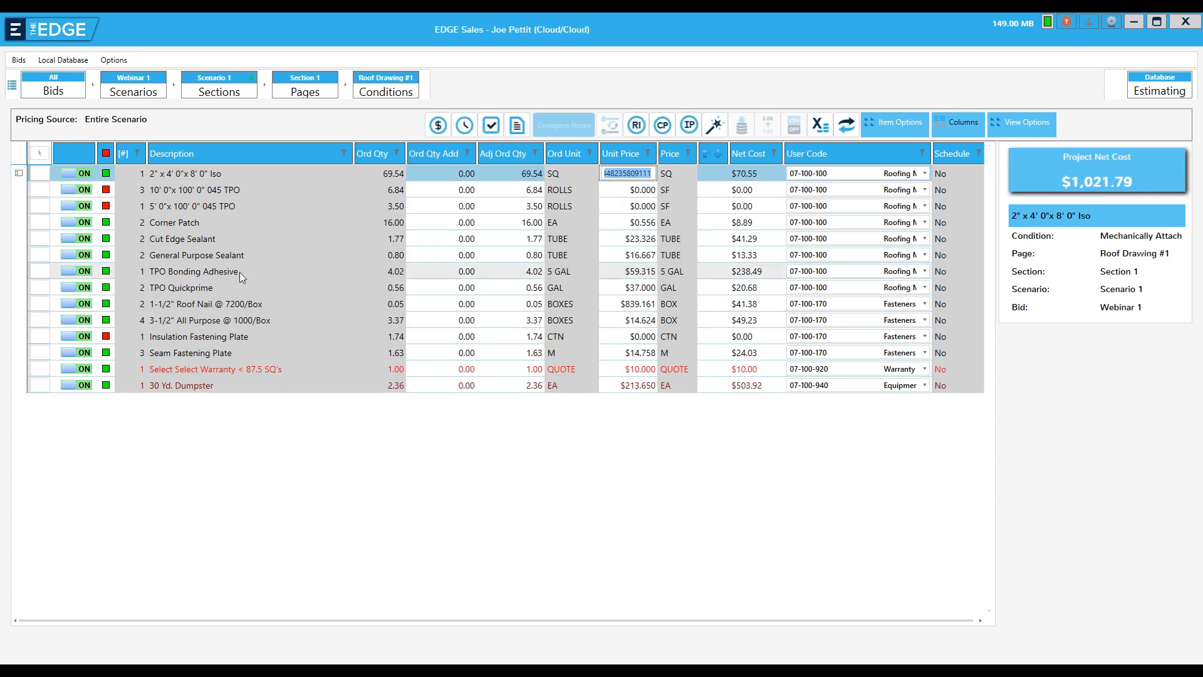
left_click(201, 208)
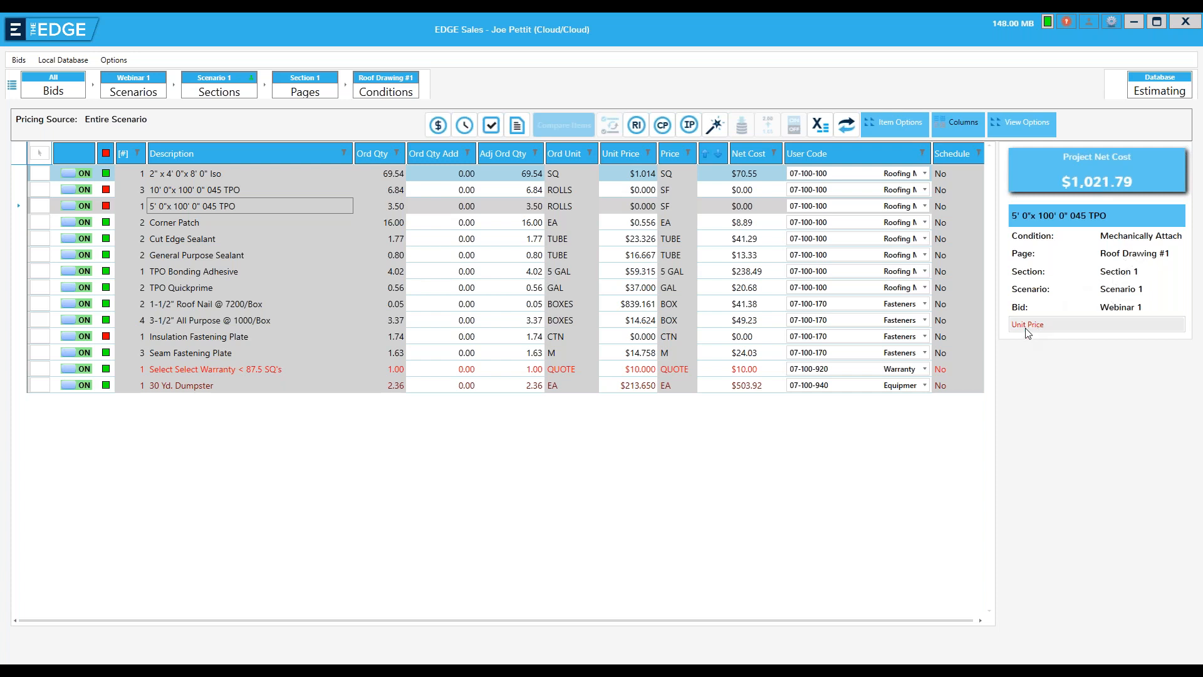
left_click(198, 190)
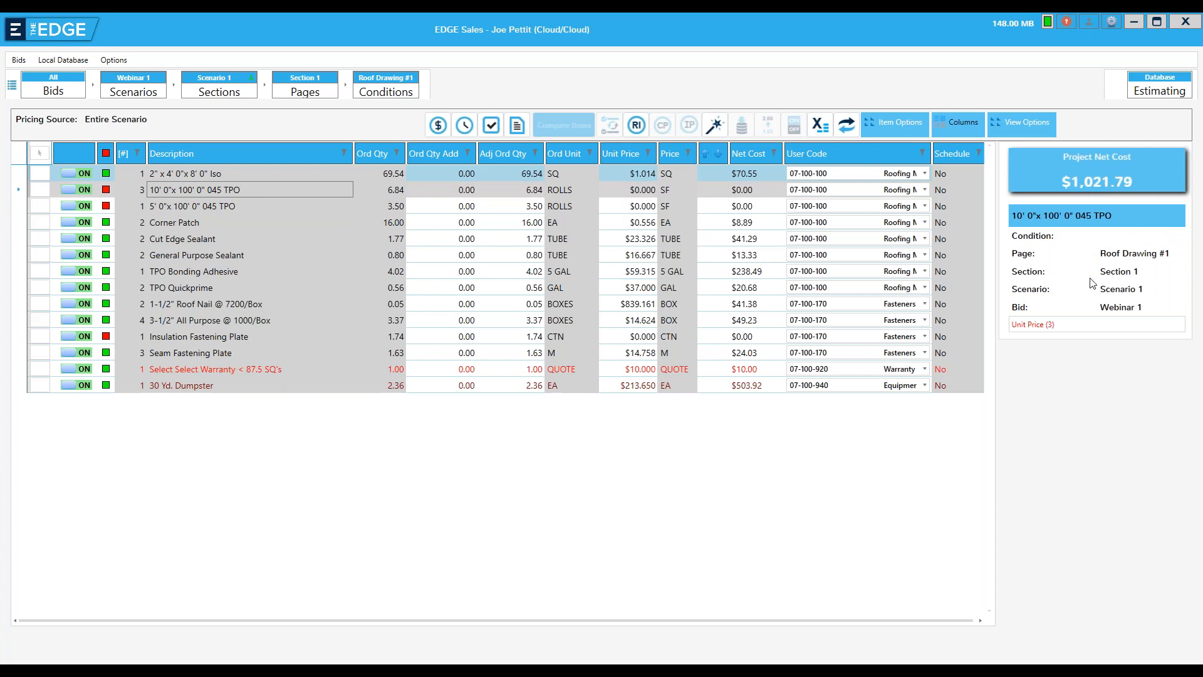
double_click(277, 190)
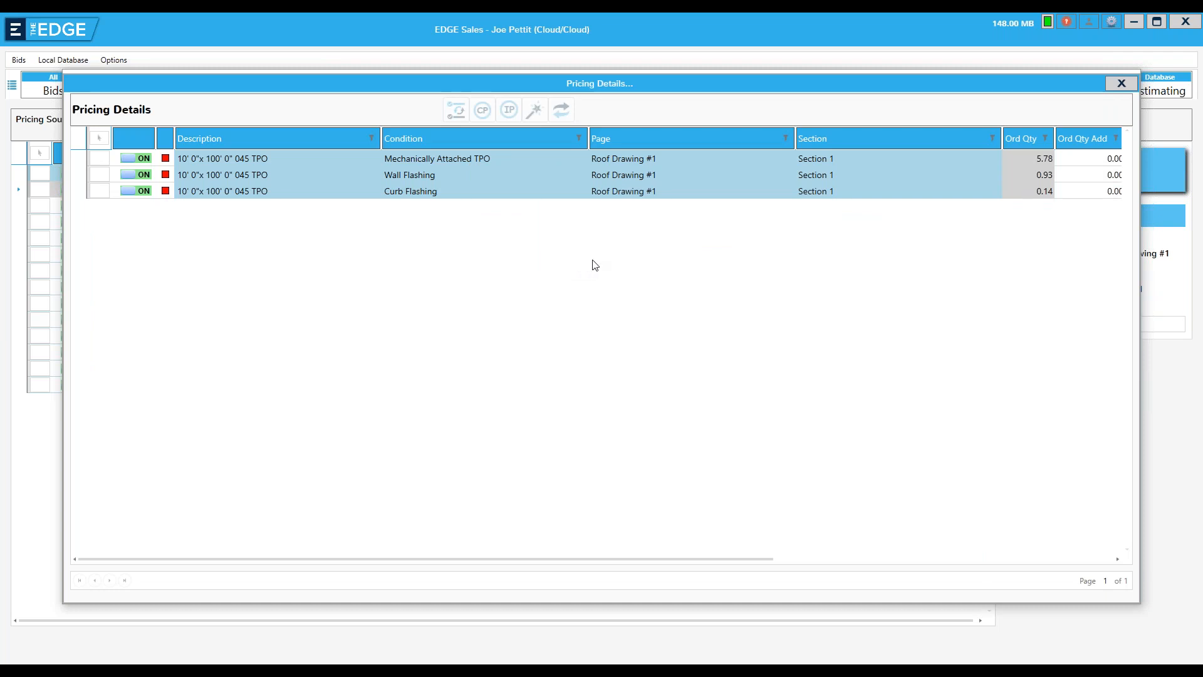
left_click(1121, 84)
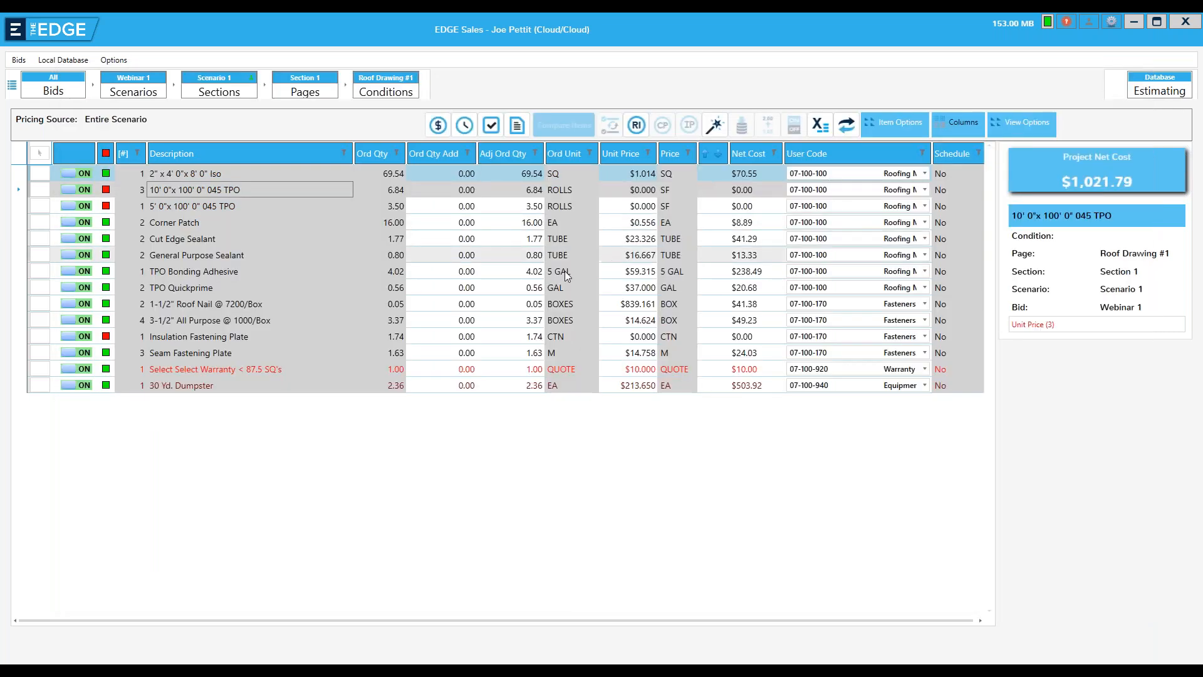
Set the unit price of the 10' and 5' wide 045 TPO rolls to $0.75 per SF
left_click(626, 190)
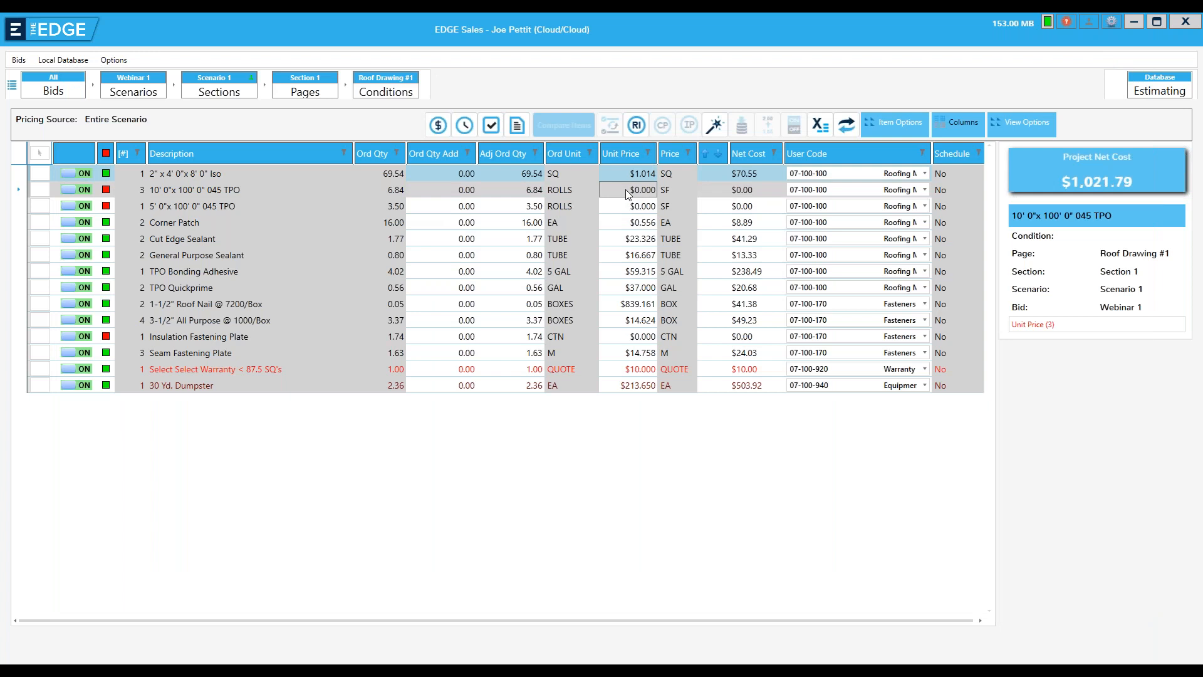
type(".7")
key("Return")
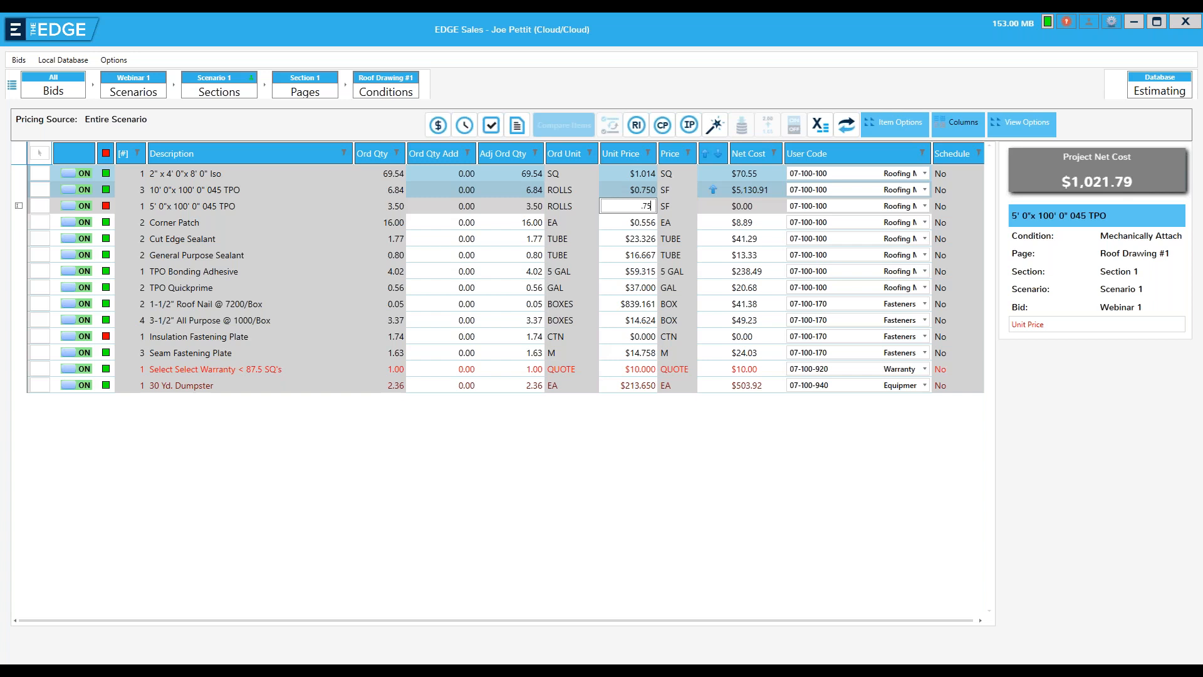
key("Return")
key("Return")
Set the Insulation Fastening Plate unit price to $50 per carton, leaving the other items' prices as they are
key("Return")
key("Return")
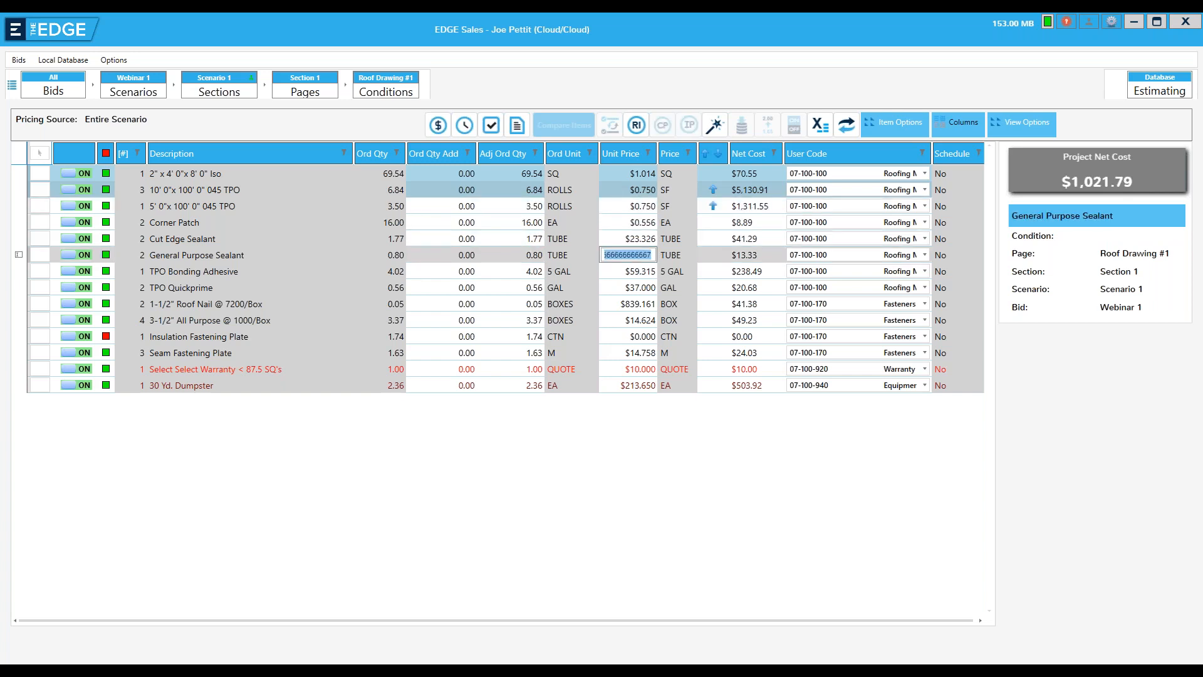
key("Return")
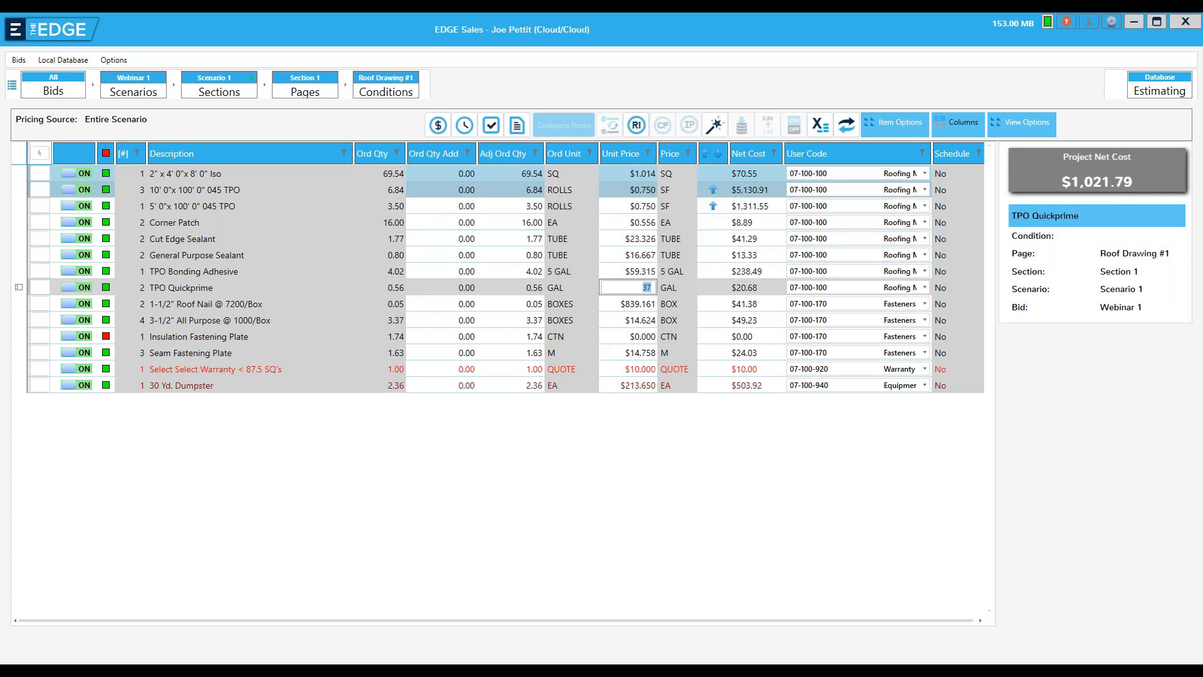
key("Return")
key("Return")
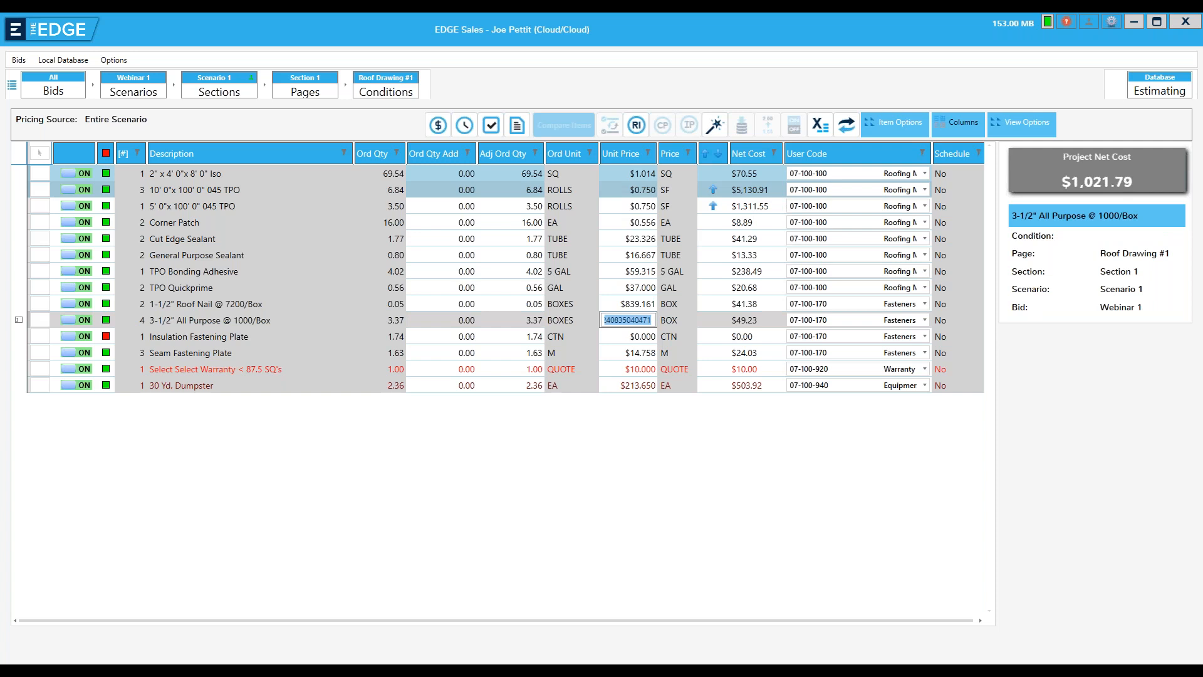
key("Return")
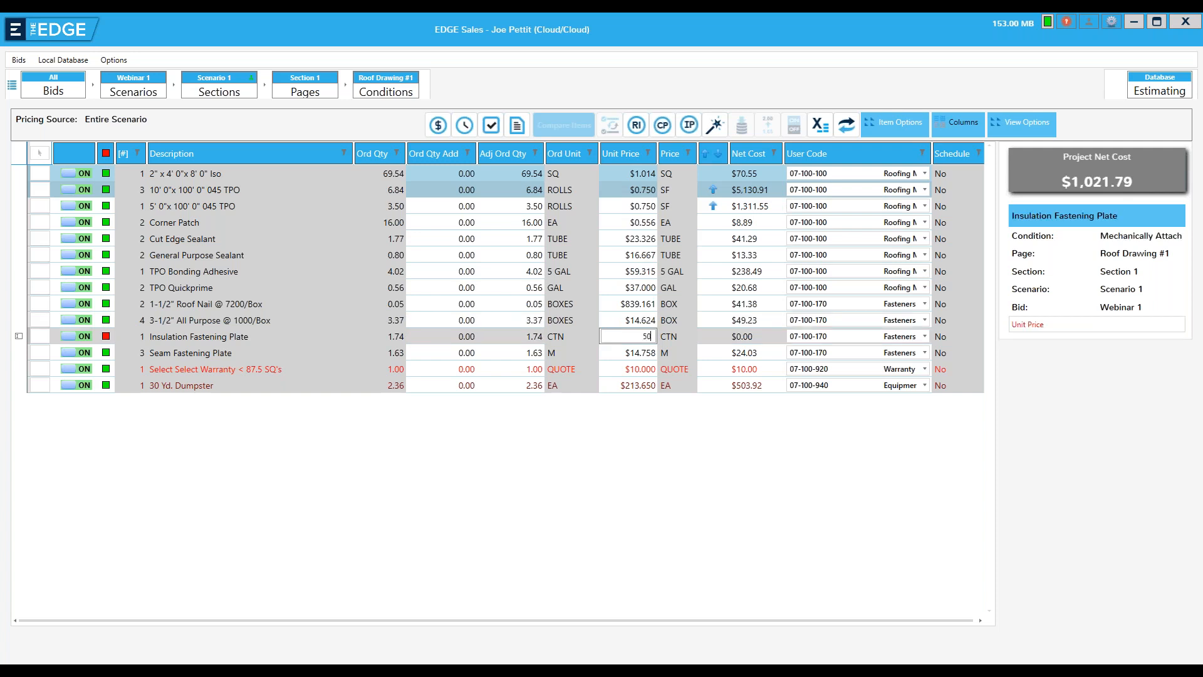
type("50")
key("Return")
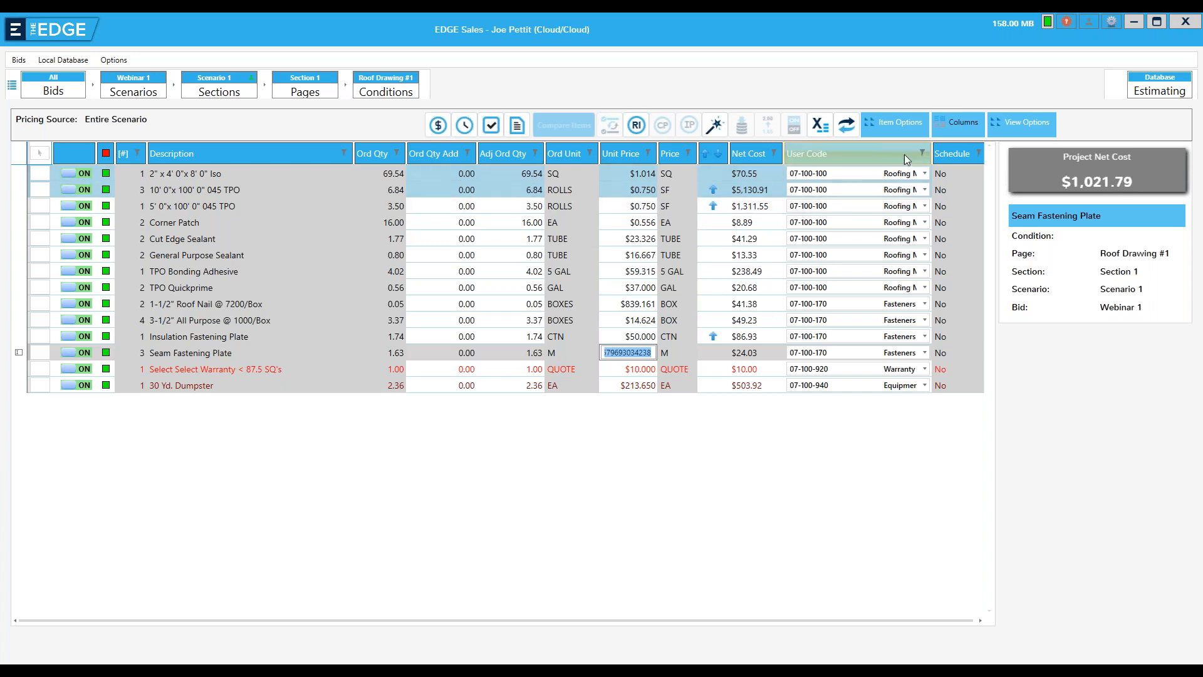
Show the Waste % column and set the waste for the 2" x 4' 0" x 8' 0" Iso to 10
left_click(952, 125)
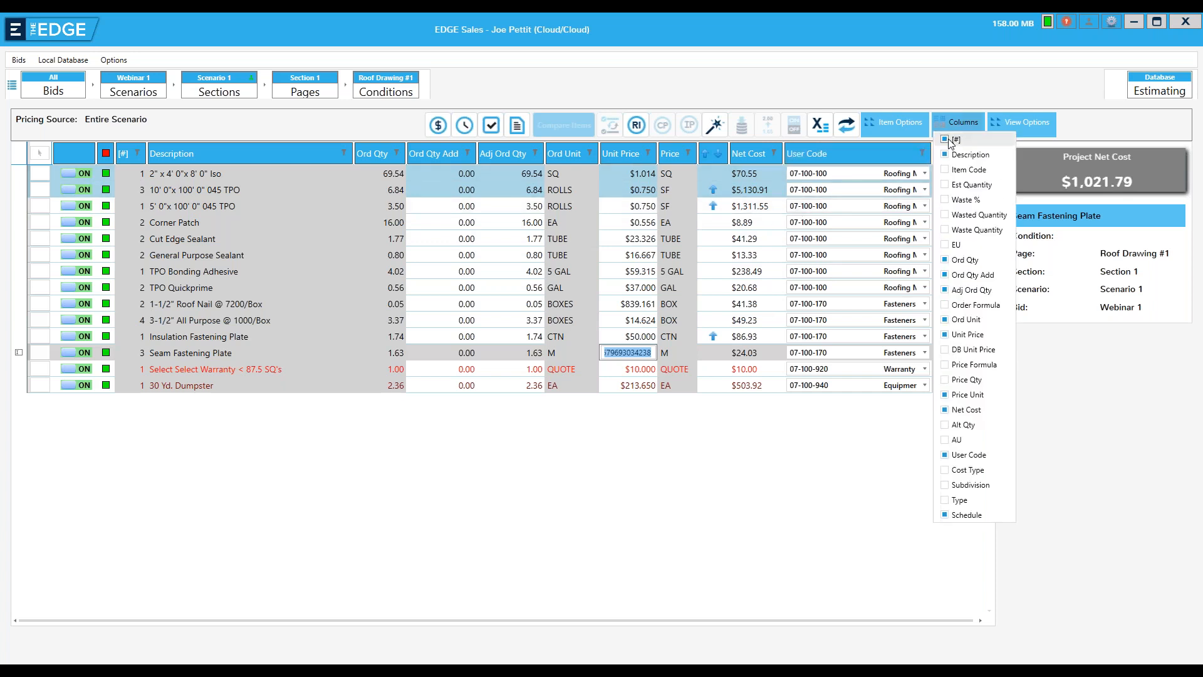
left_click(945, 139)
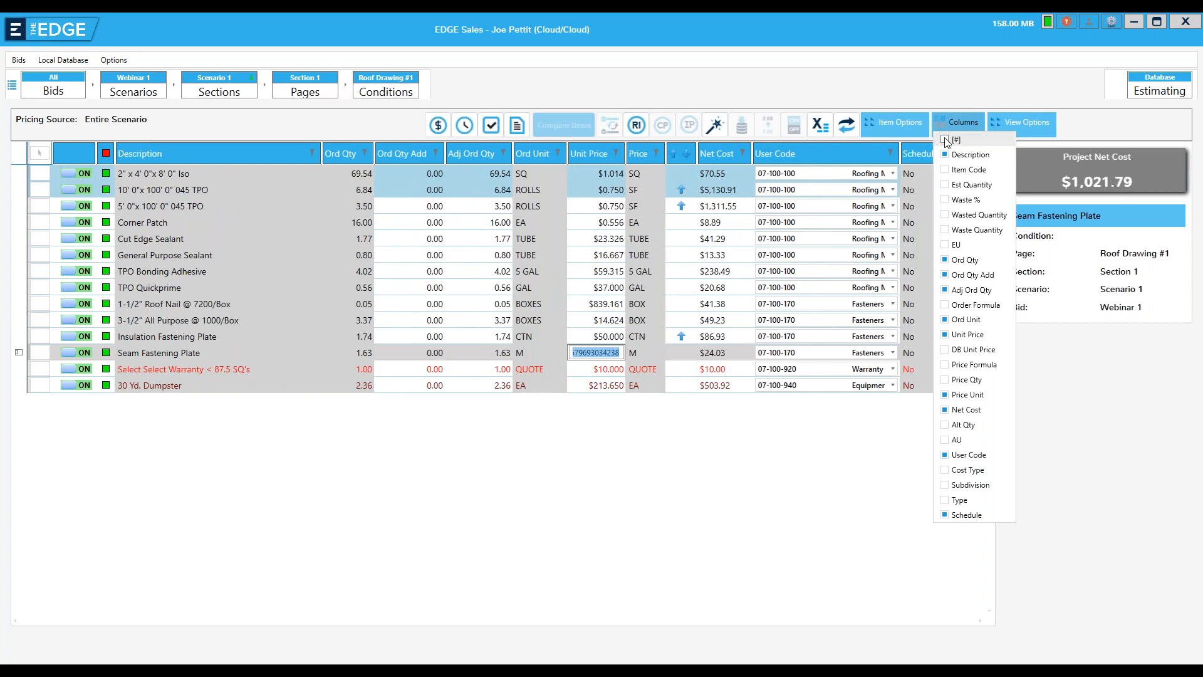
left_click(945, 139)
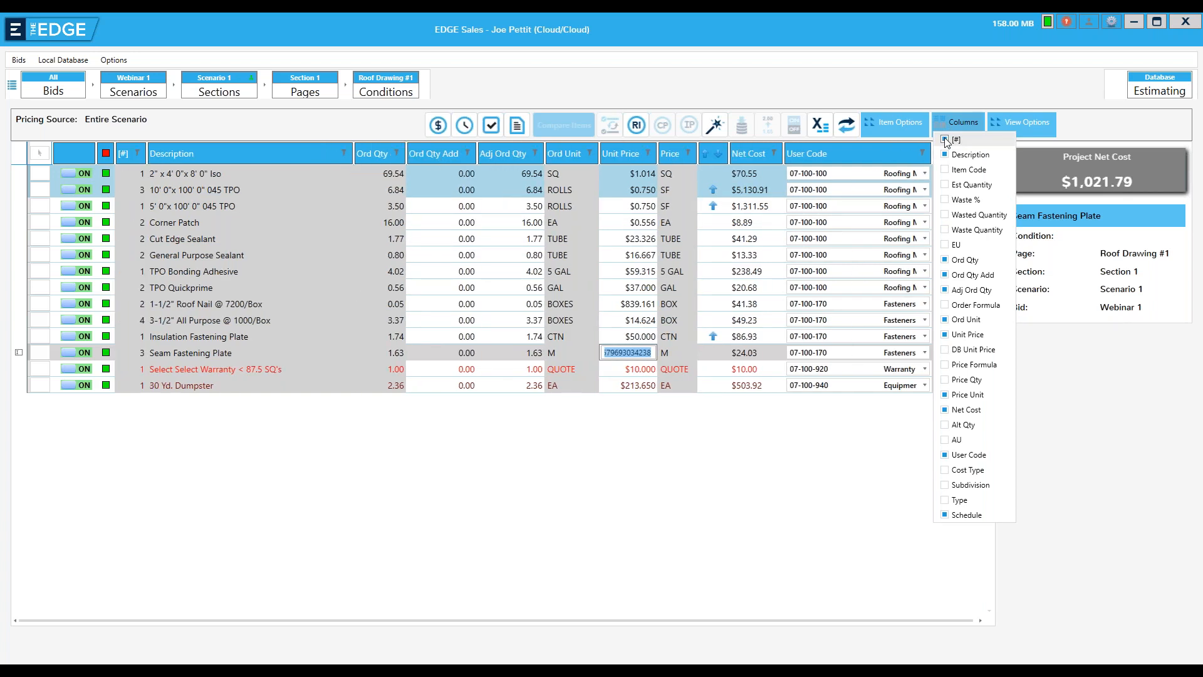
left_click(946, 200)
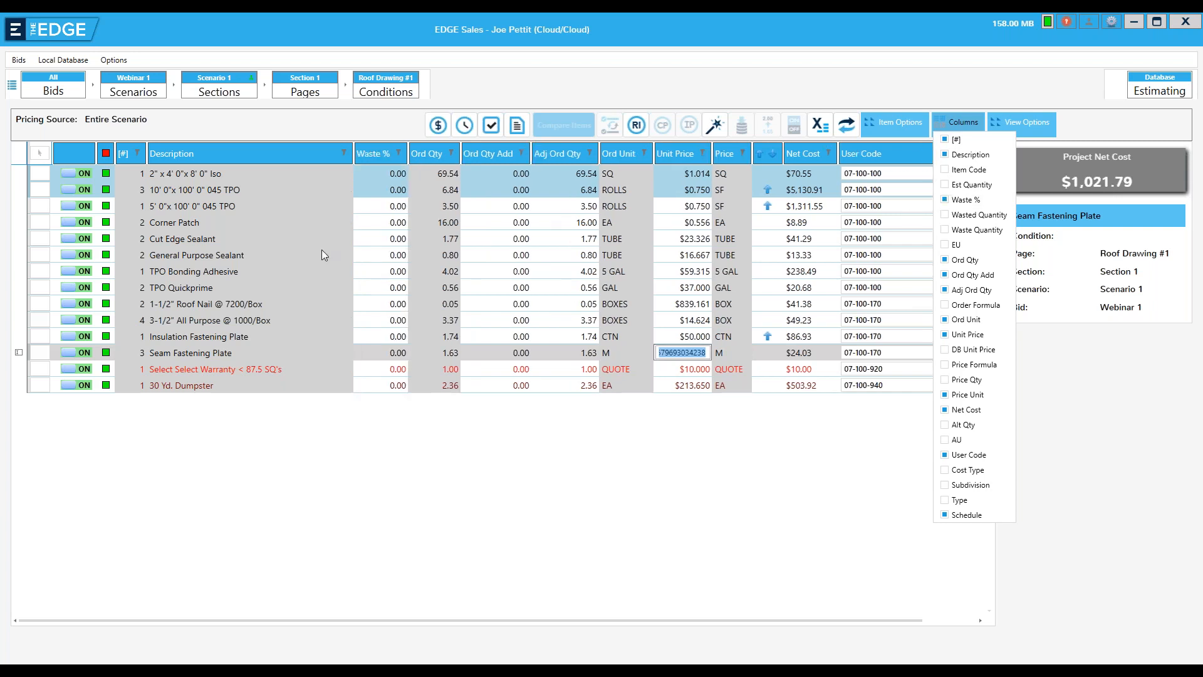
left_click(371, 172)
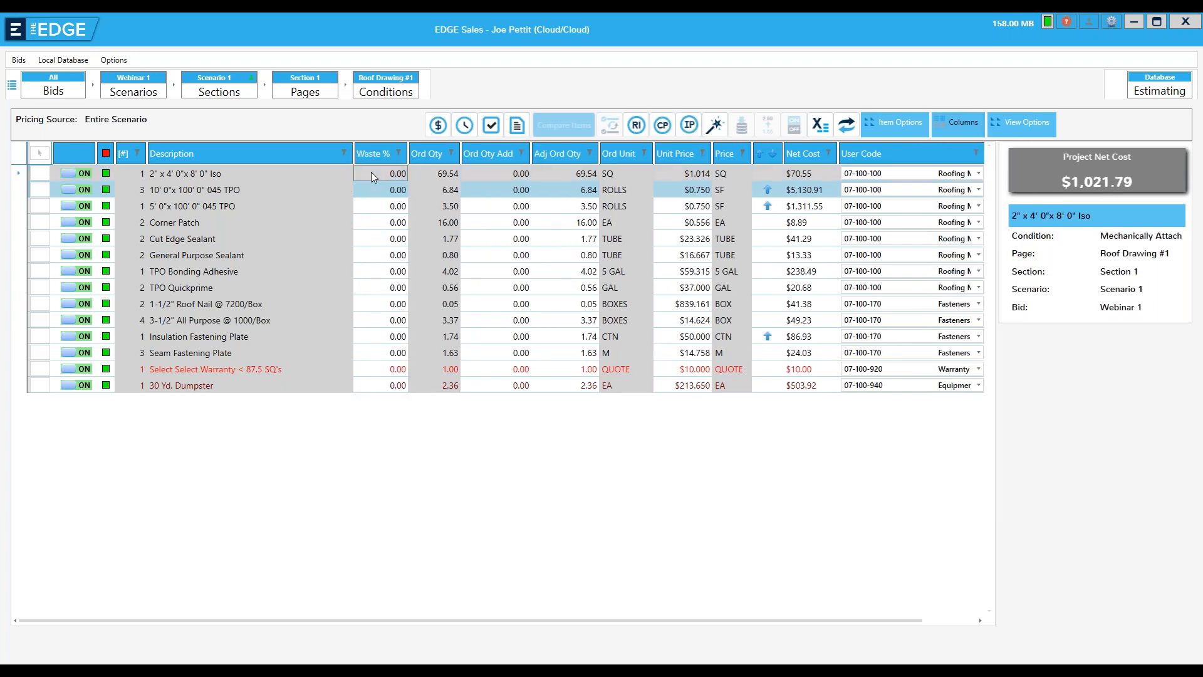
type("10")
key("Return")
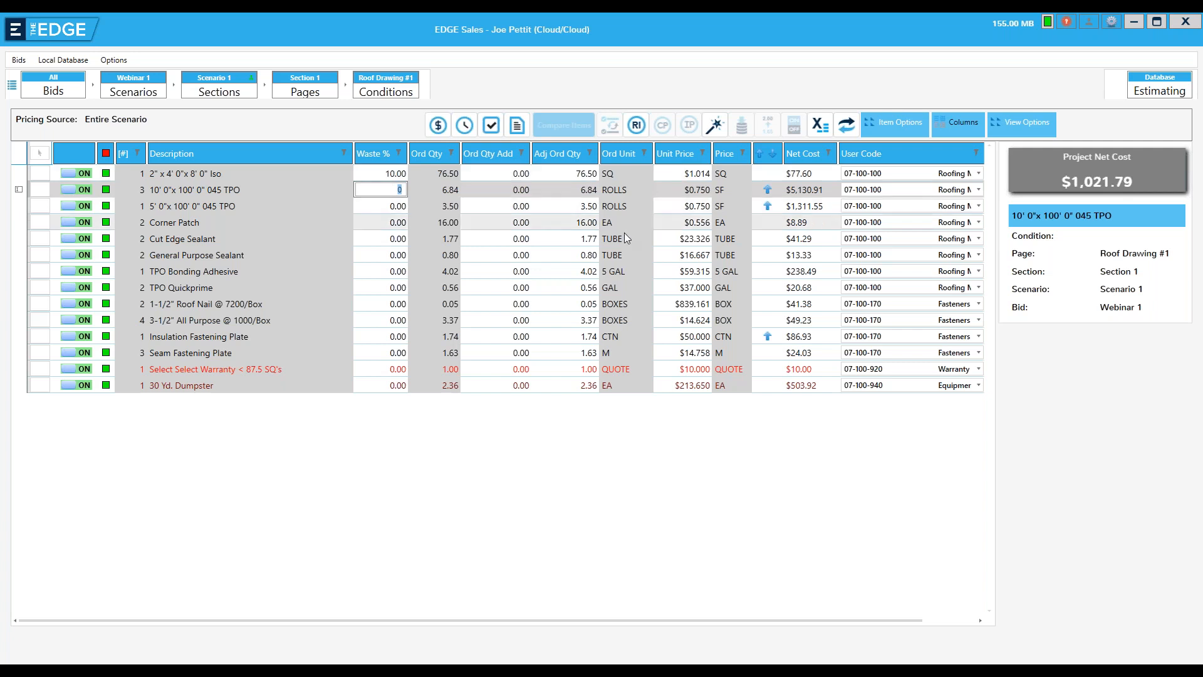
Hide the Waste % column and round up the order quantities of all pricing items to whole units
left_click(950, 128)
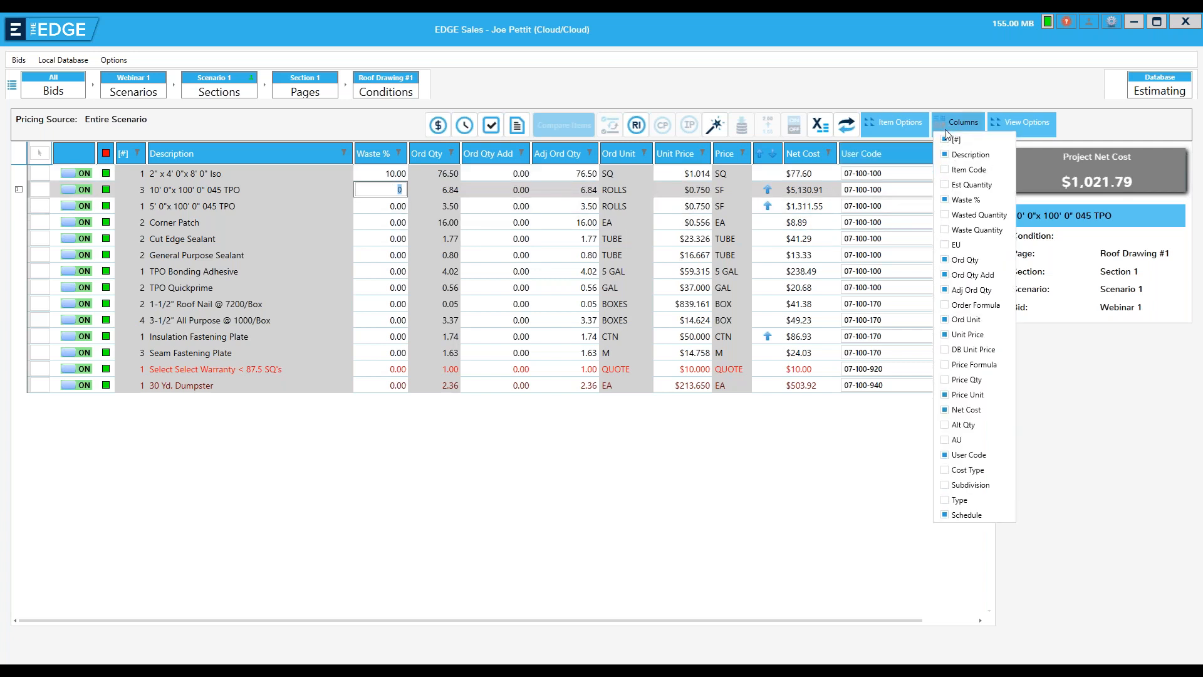
left_click(945, 200)
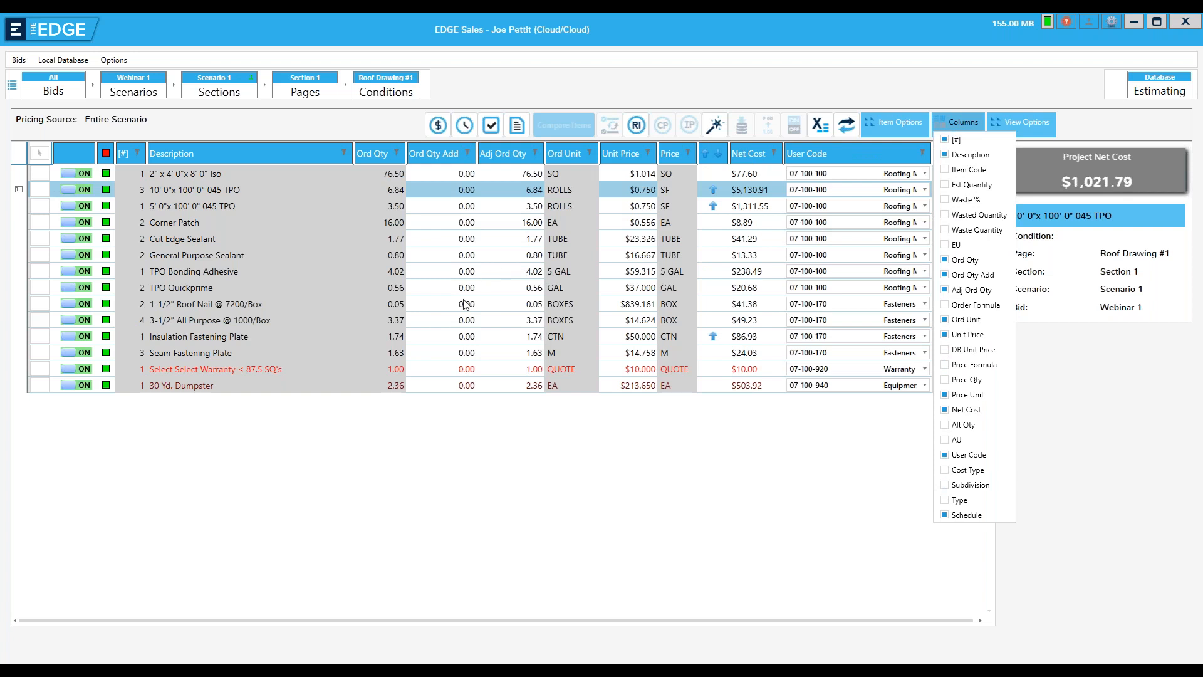
left_click(407, 482)
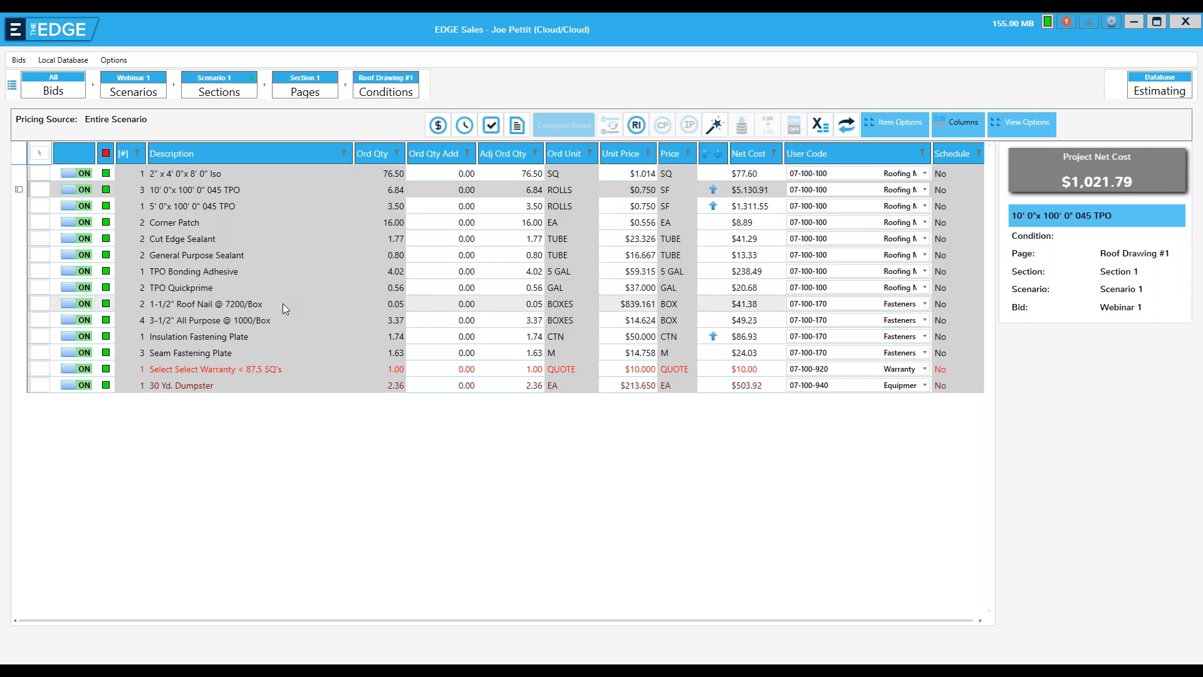
left_click(40, 153)
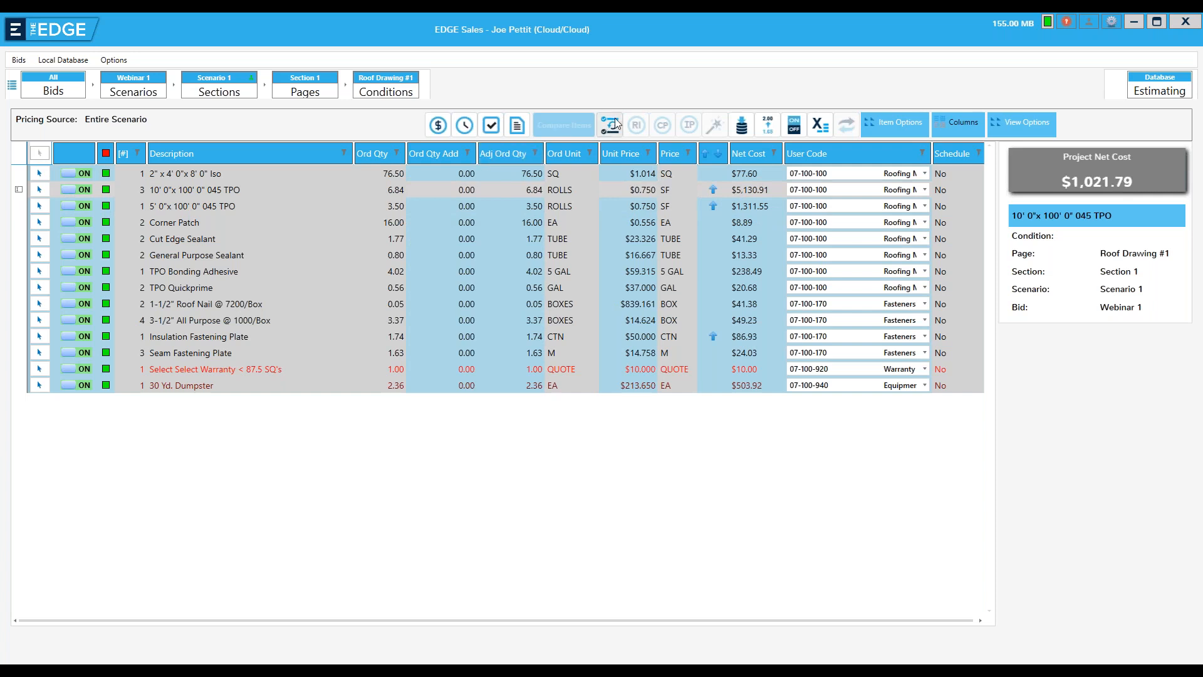
left_click(766, 128)
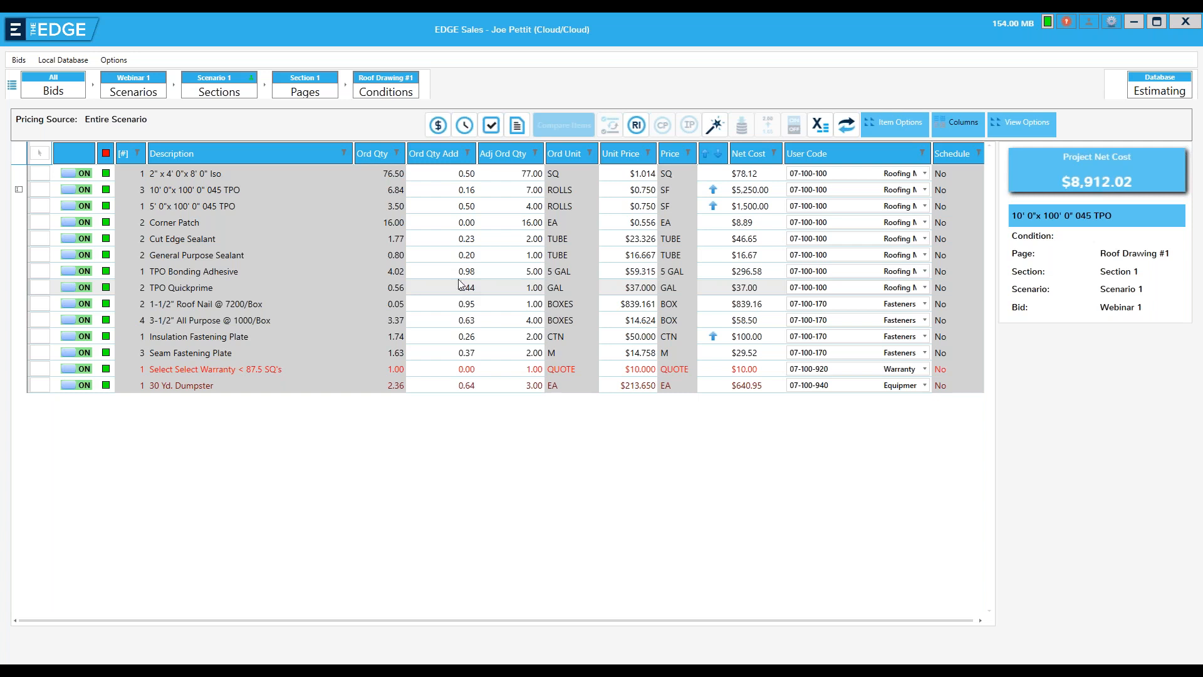
Open the scenario's labor items and set the Tear-Off production rate to 10 EU/MDay
left_click(465, 127)
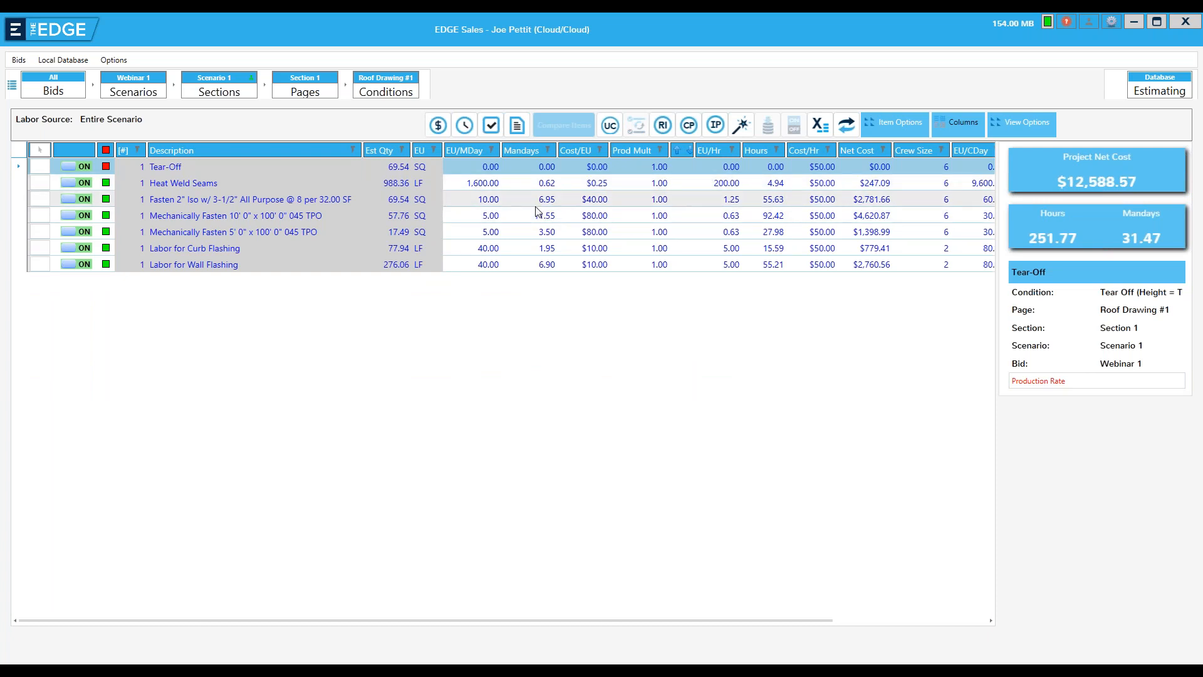
left_click(479, 167)
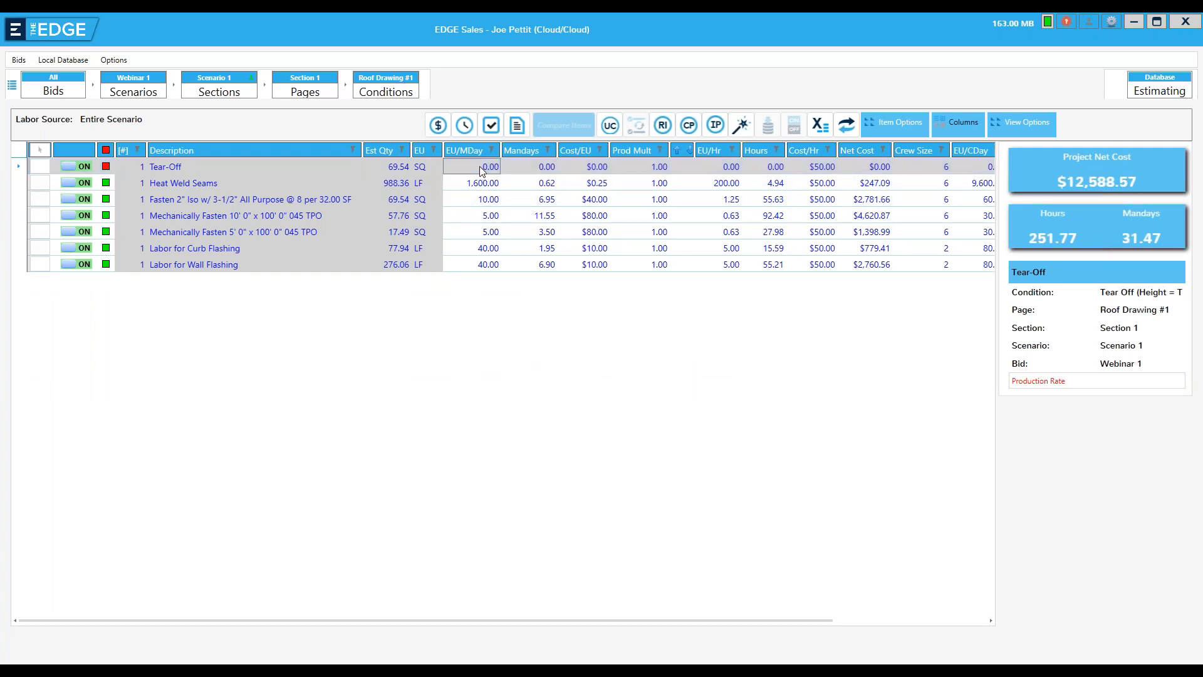
type("10")
key("Return")
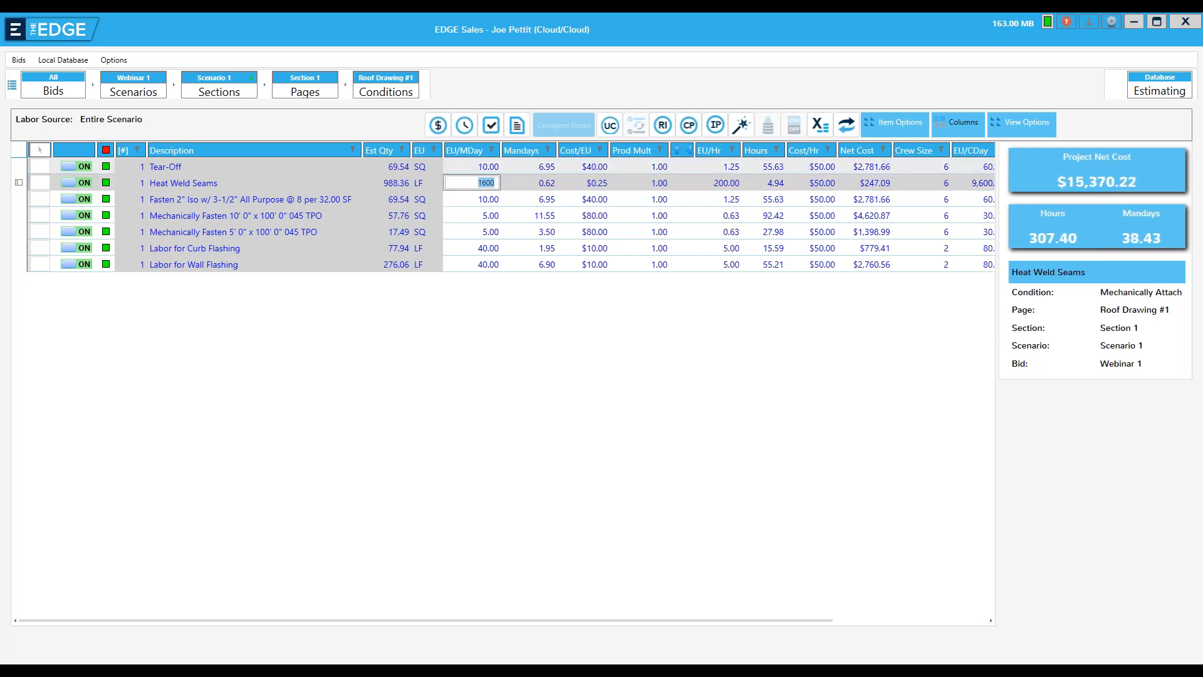
Set the Tear-Off production rate to 3 EU/MDay and sort the labor items by description
left_click(474, 154)
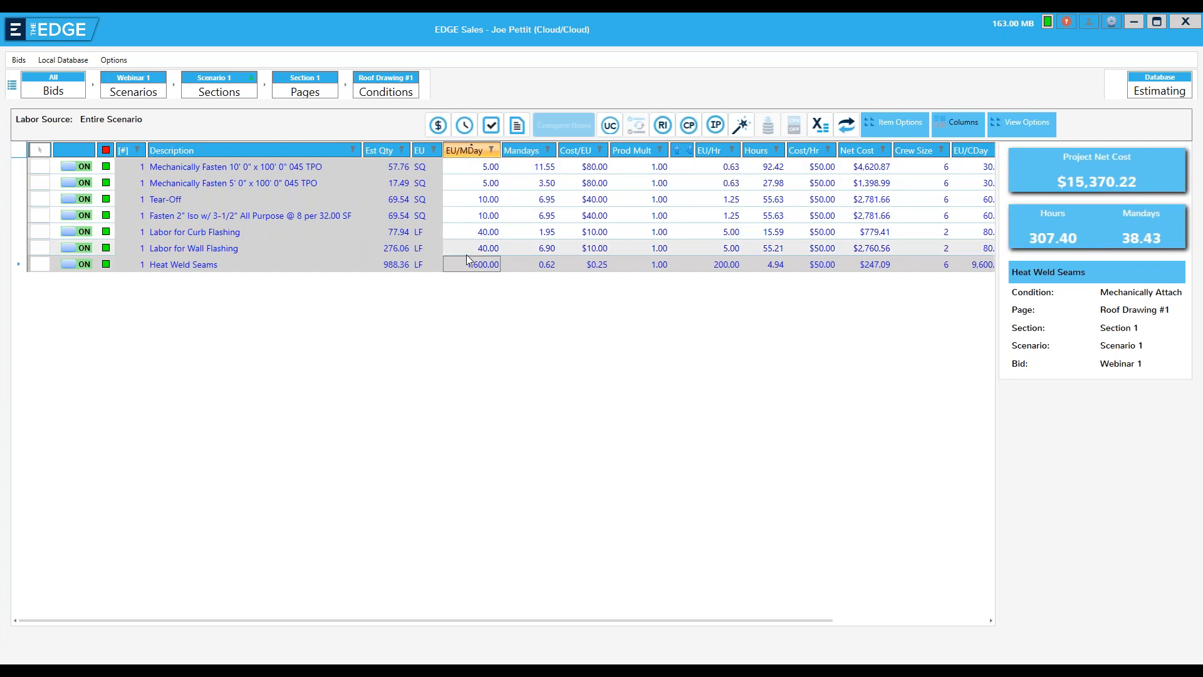
left_click(479, 201)
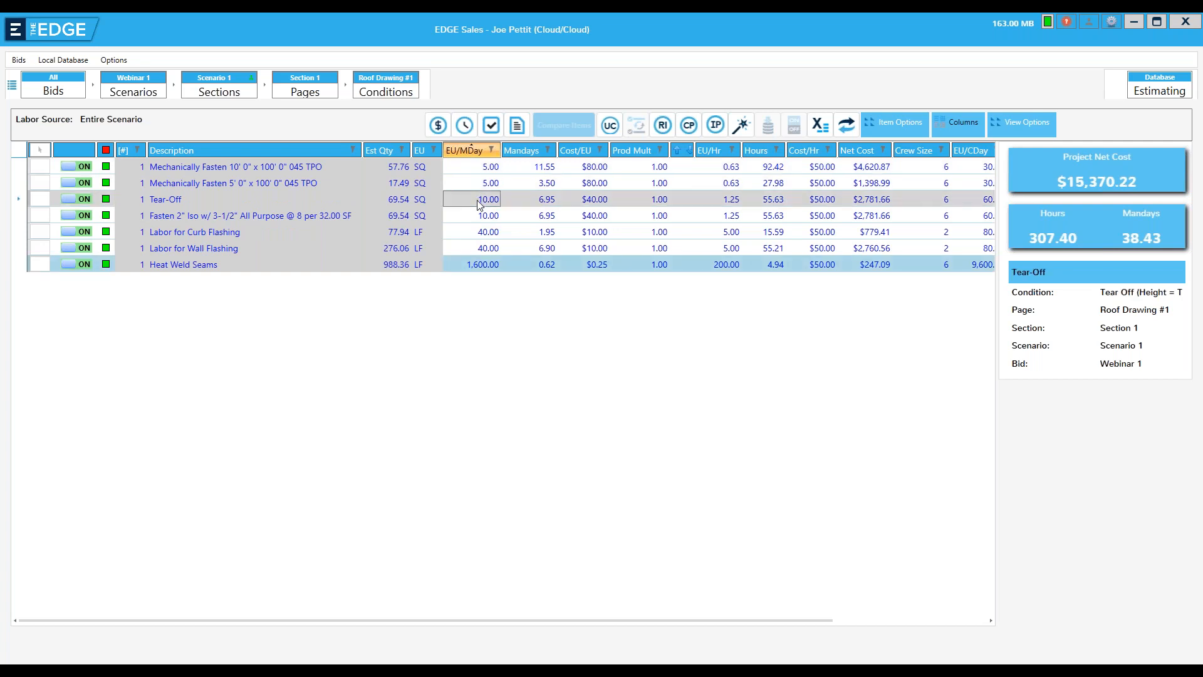
type("3")
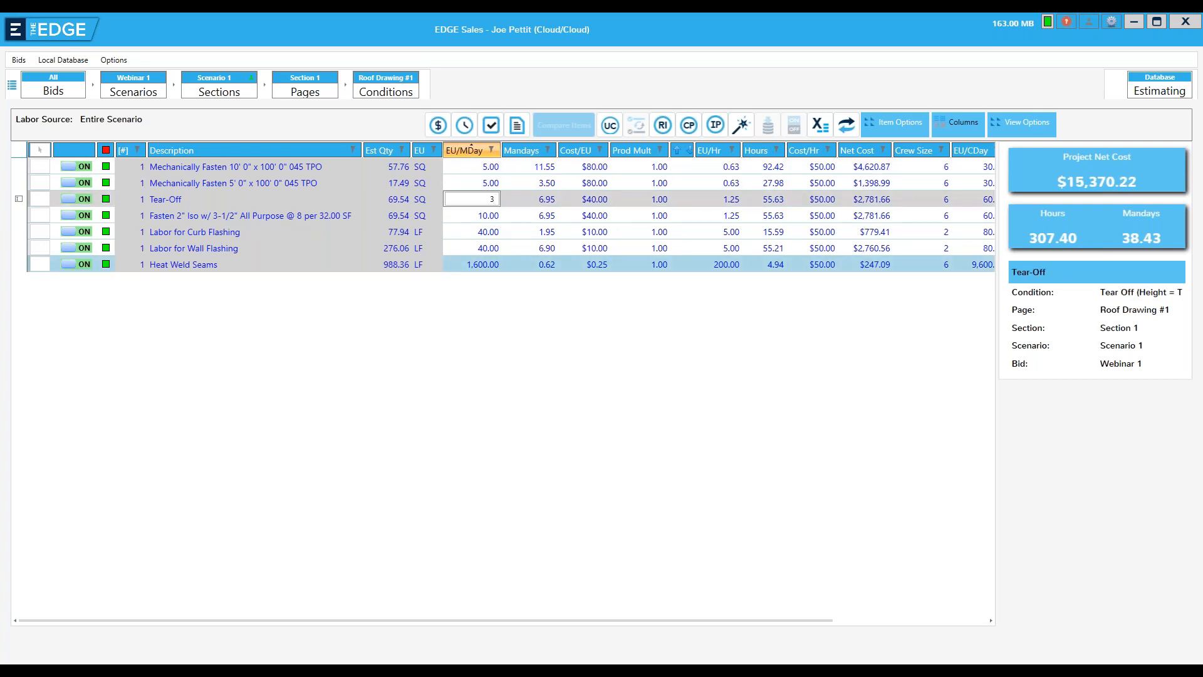
key("Return")
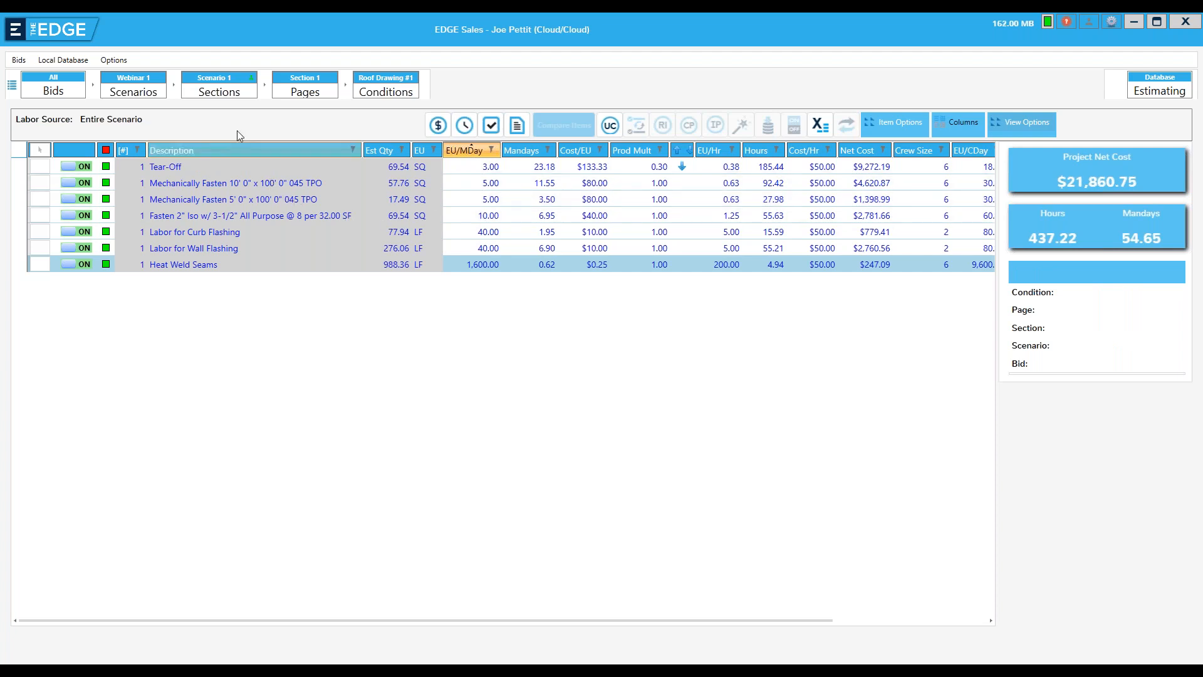
left_click(209, 152)
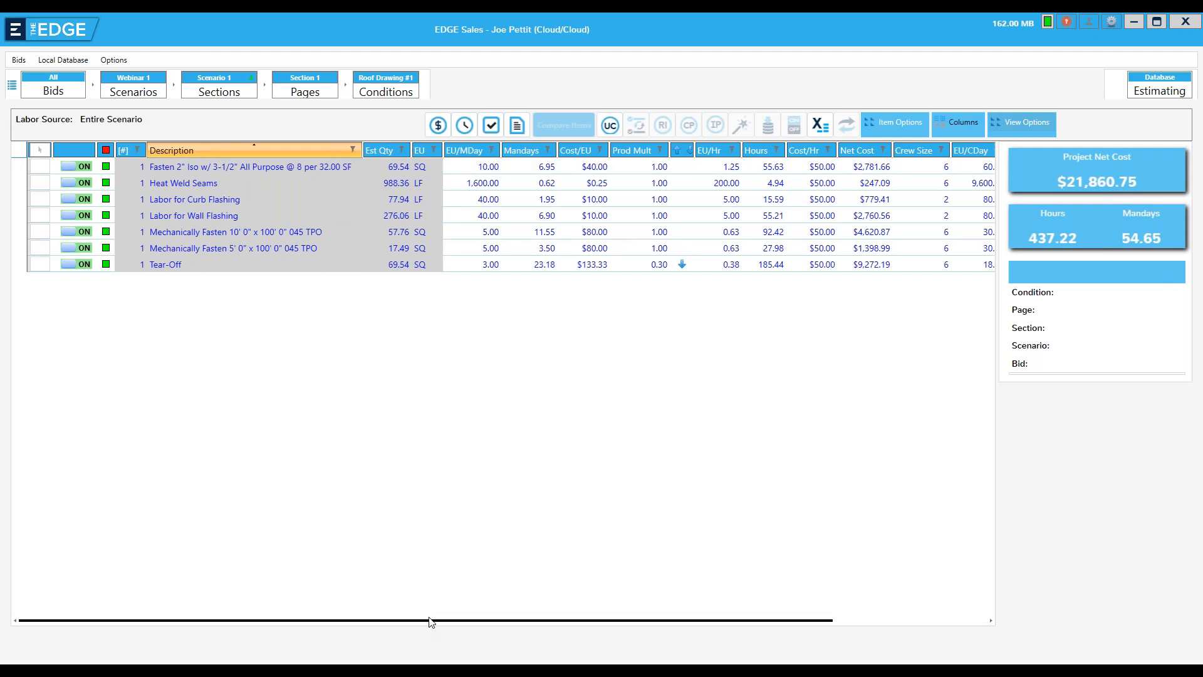
Sort the labor items by user code and set the Tear-Off production rate to 5 EU/MDay
left_click_drag(437, 622, 741, 457)
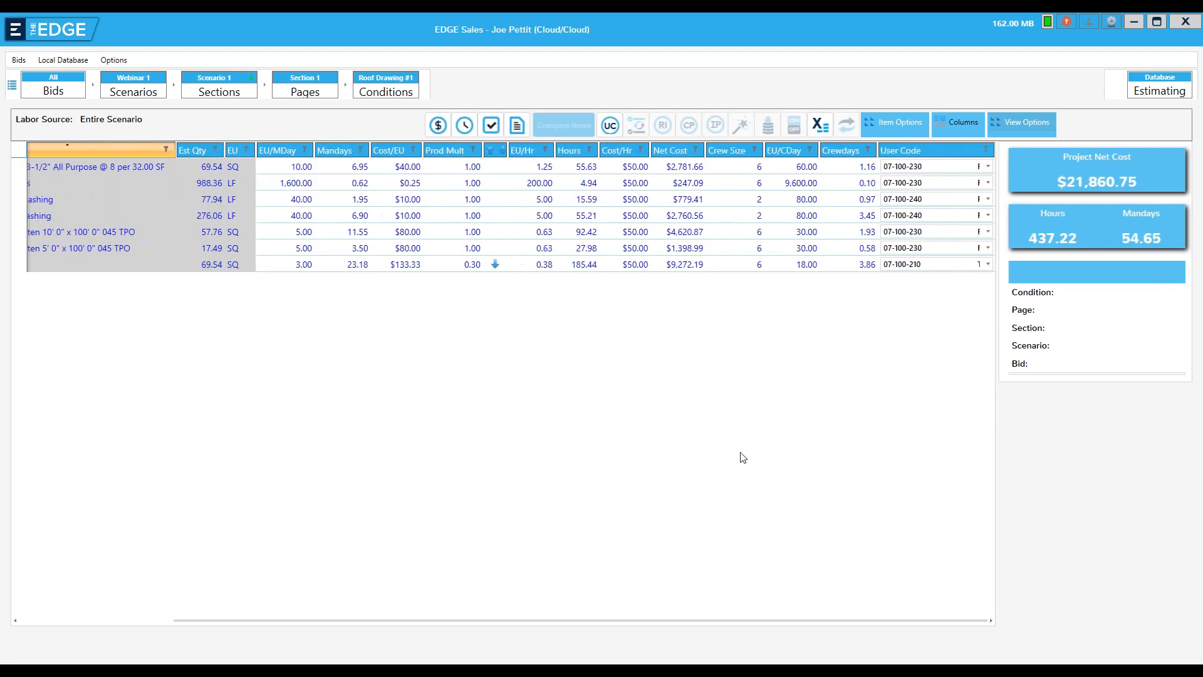
left_click(901, 151)
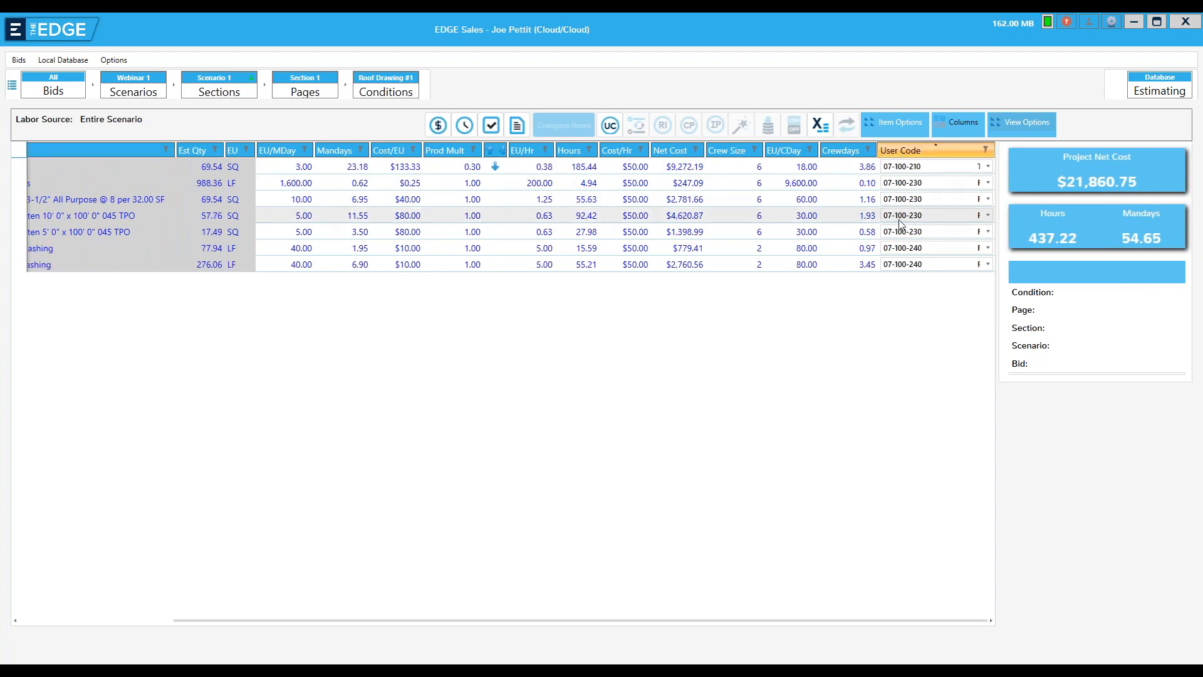
left_click_drag(459, 622, 344, 609)
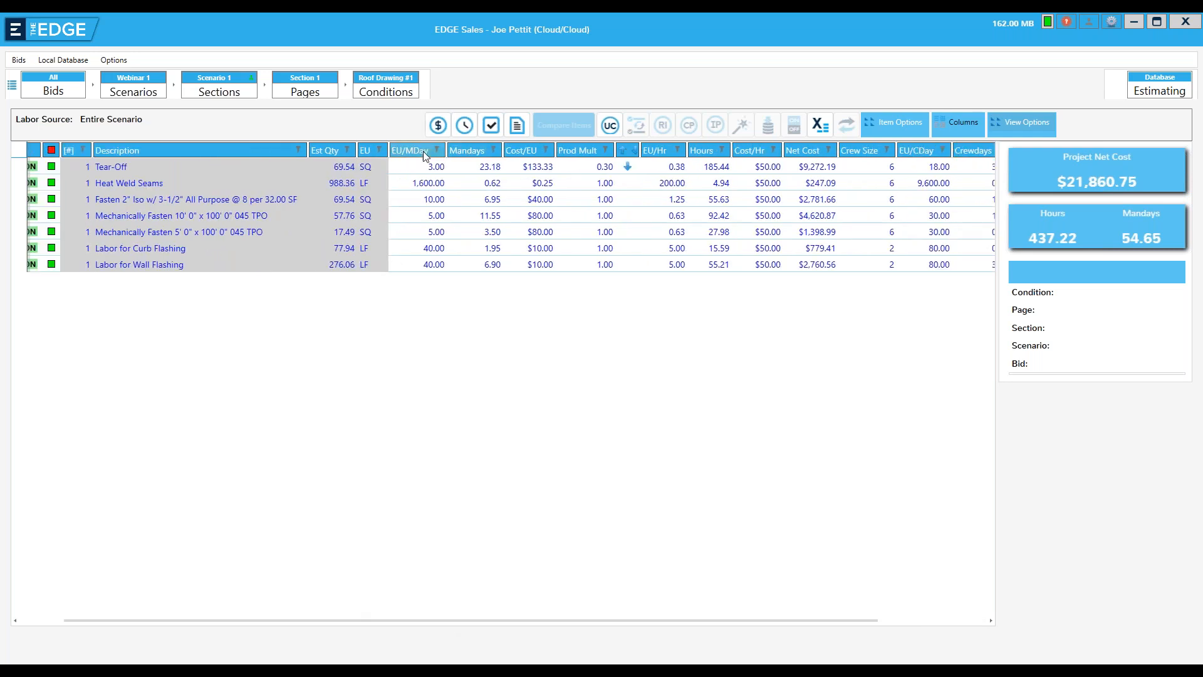
left_click(425, 168)
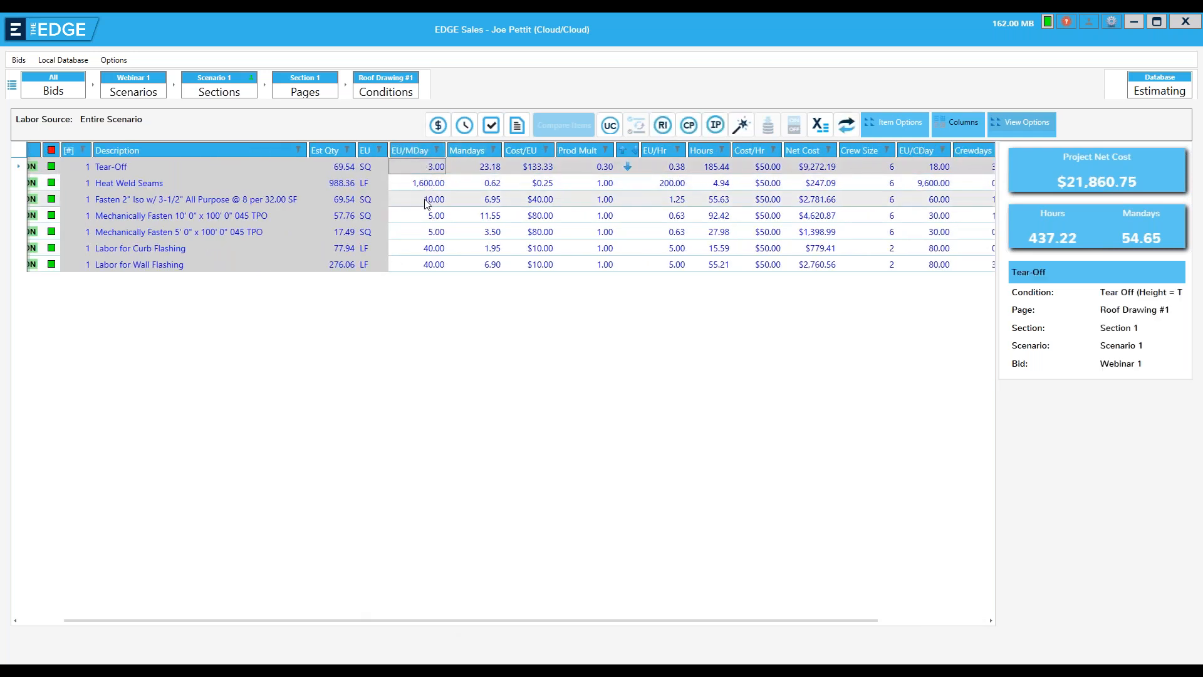
type("5")
key("Return")
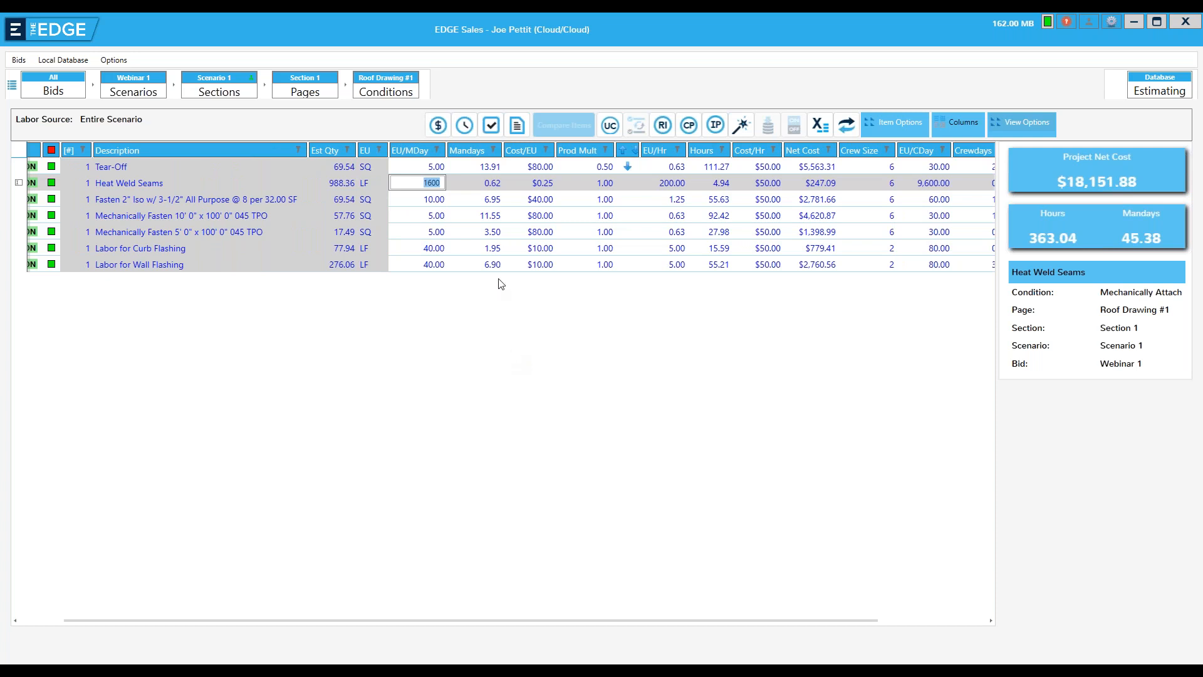
Open the scenario's recap and set the Roofing subdivision's Overhead markup to 25%
left_click(491, 127)
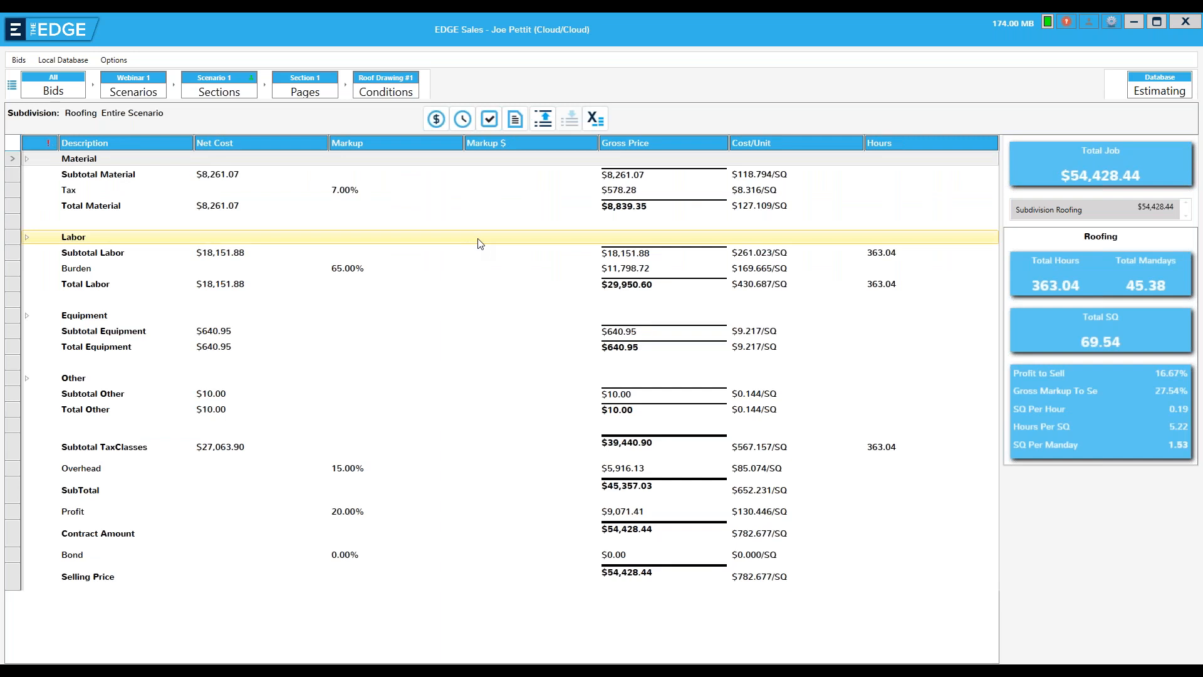
double_click(343, 474)
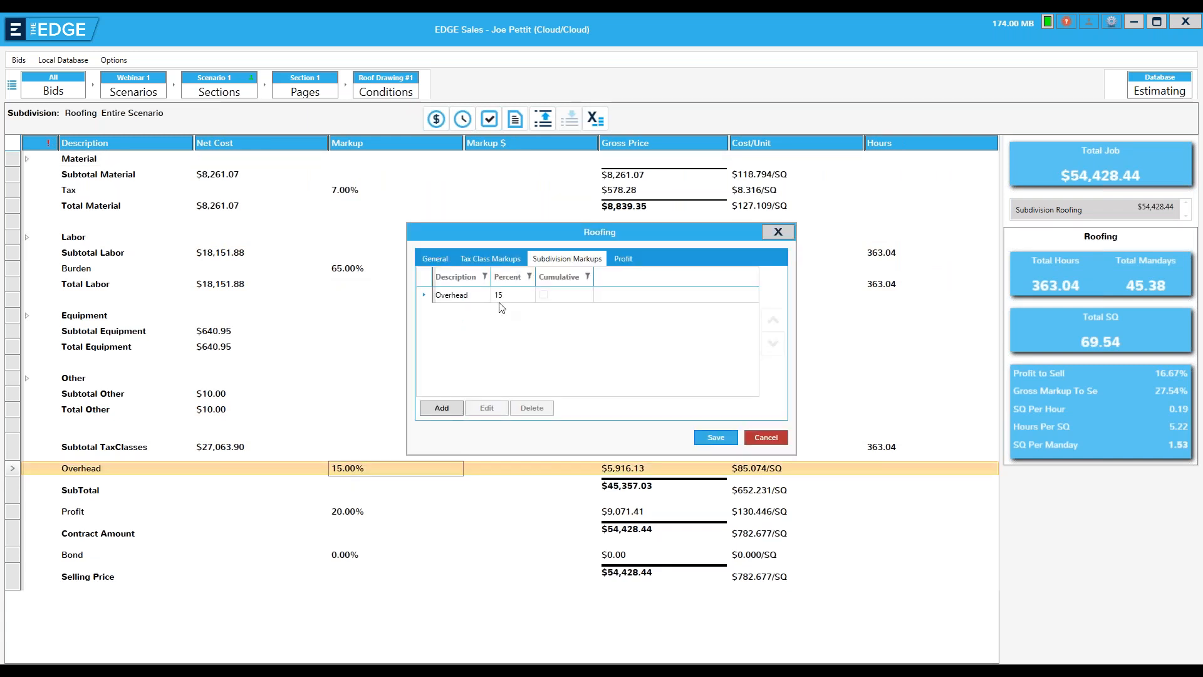
left_click(503, 299)
double_click(502, 296)
left_click_drag(551, 352, 599, 352)
type("25.00")
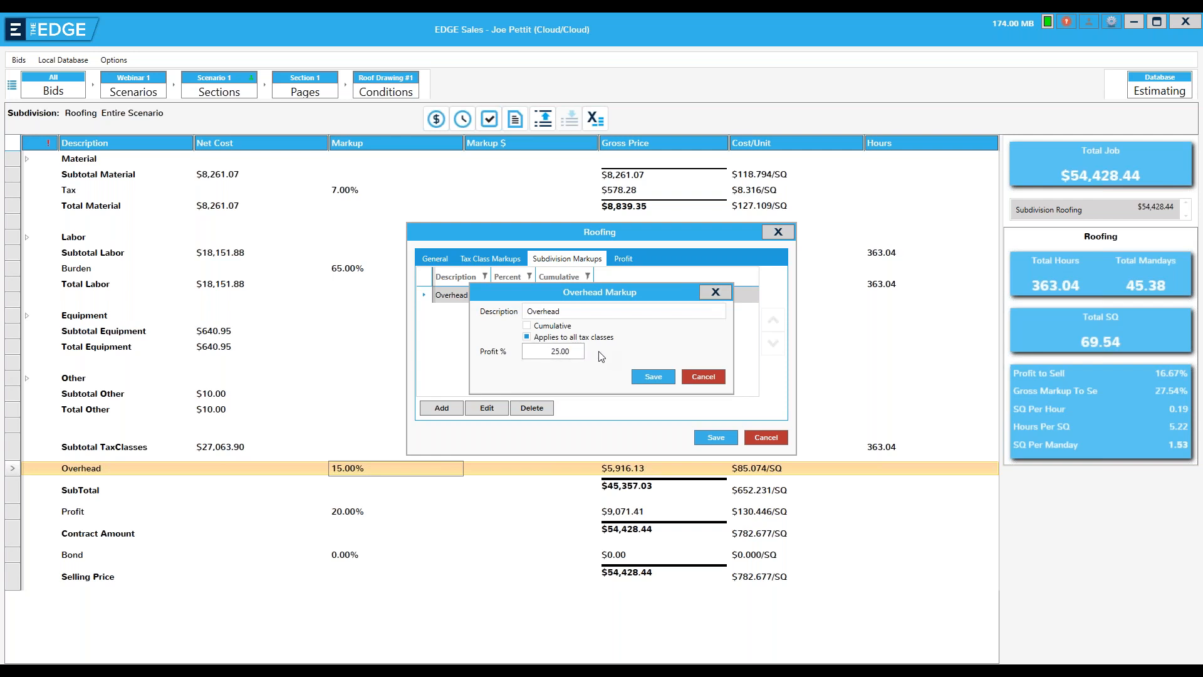
type("5")
left_click(652, 376)
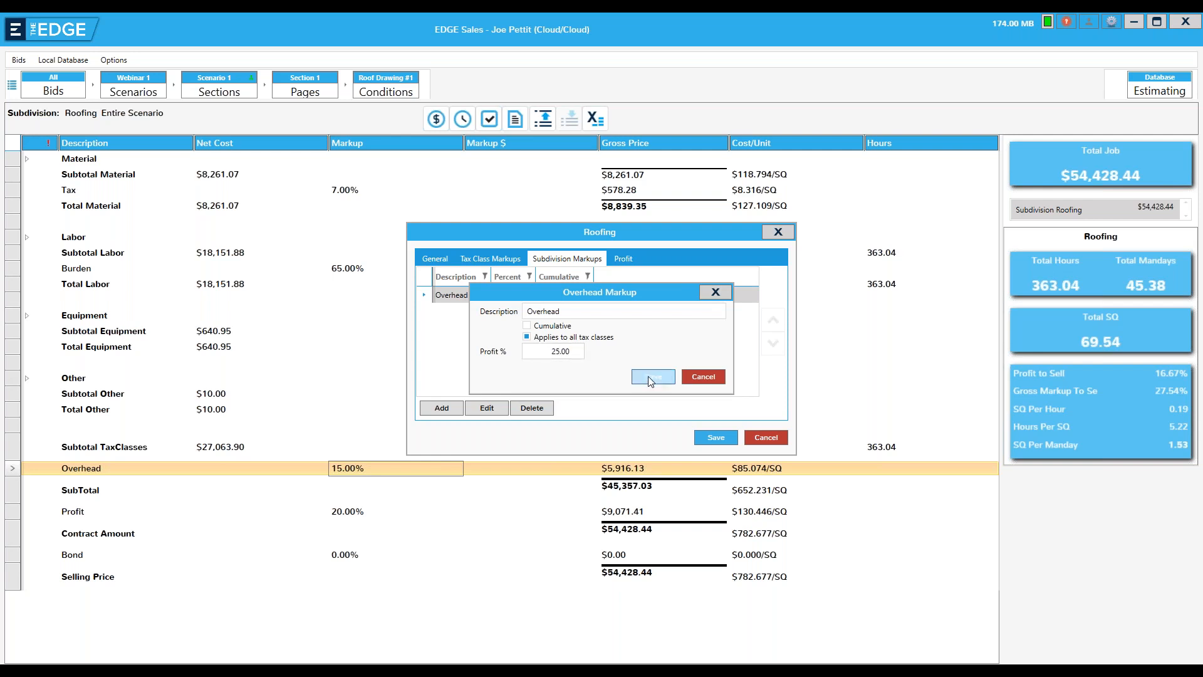
left_click(705, 437)
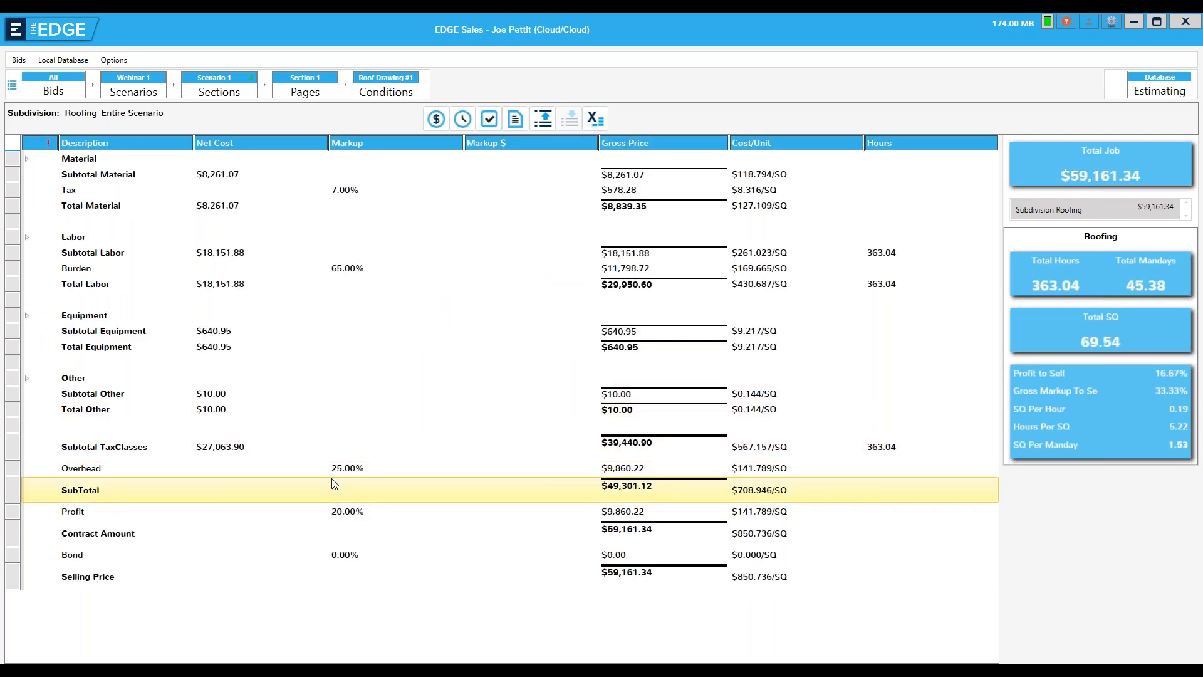
Examine the recap's Labor breakdown and the expanded detail of all cost classes, and collapse them again
left_click(27, 238)
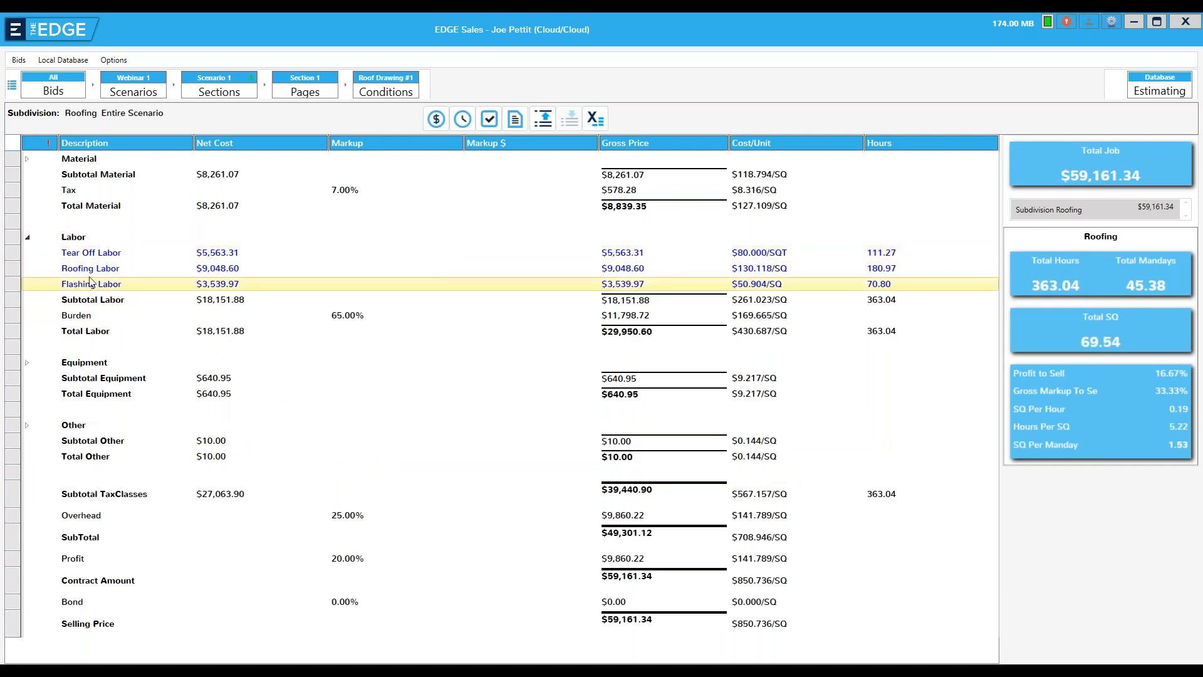
left_click(27, 238)
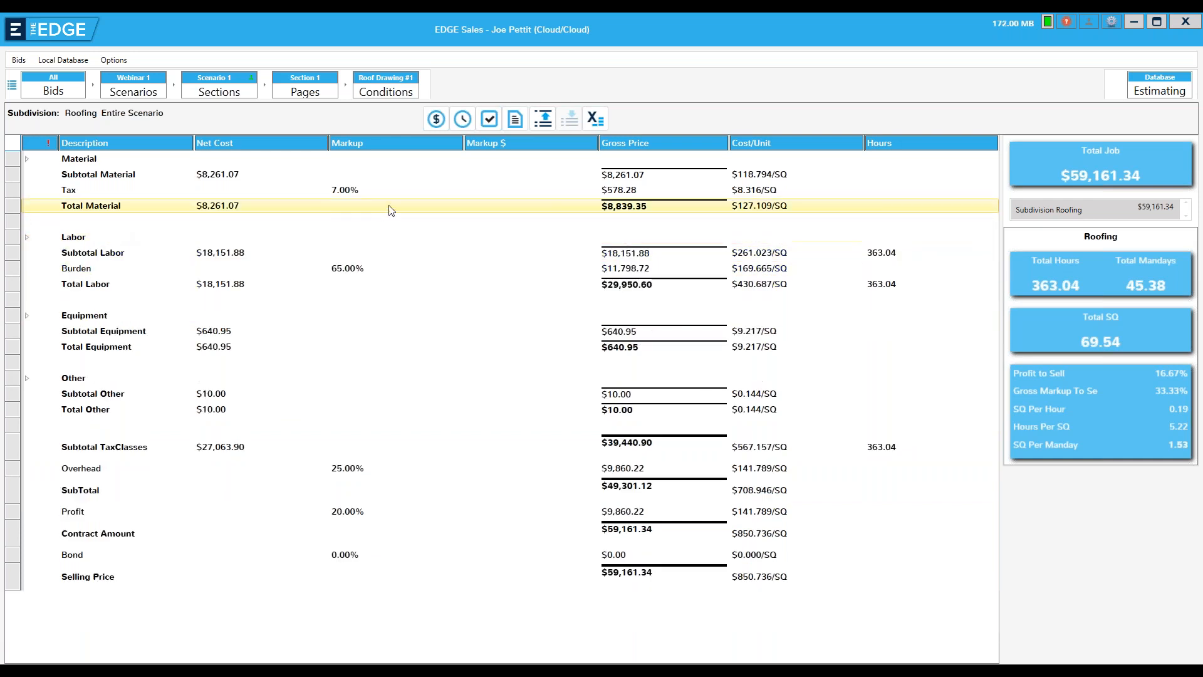
left_click(543, 121)
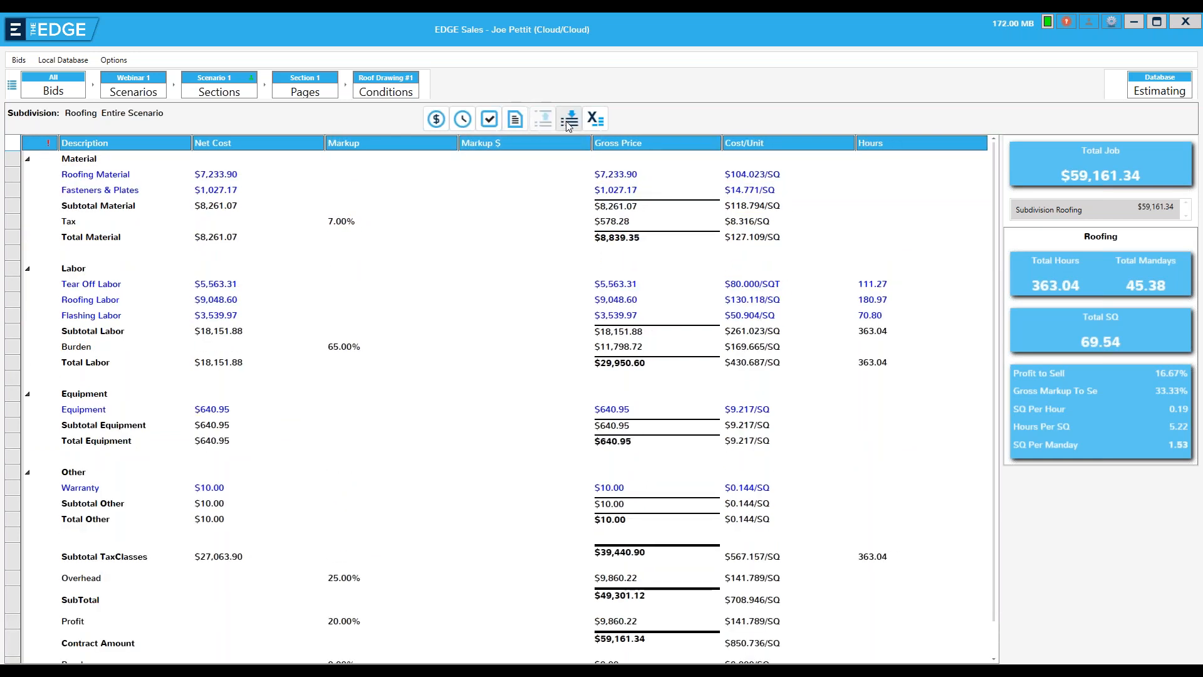
left_click(569, 122)
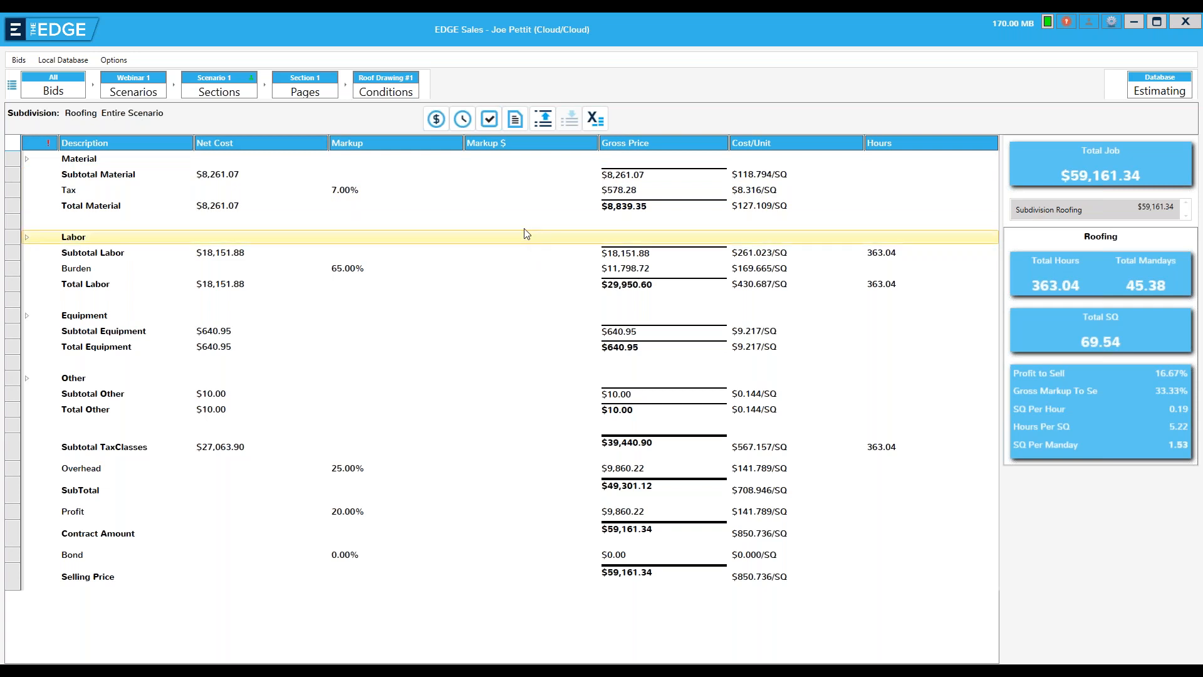
Open the reports list and remove Consolidated Report, Stocking Report and Drawing from the favorites
left_click(515, 120)
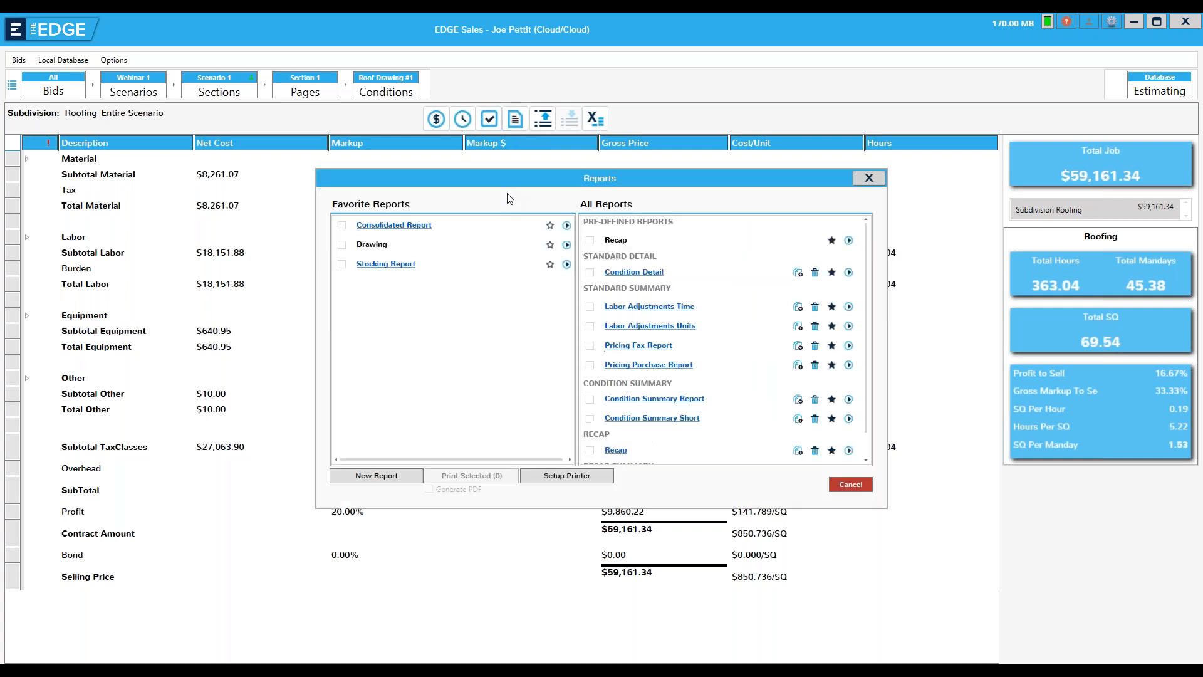
left_click(550, 225)
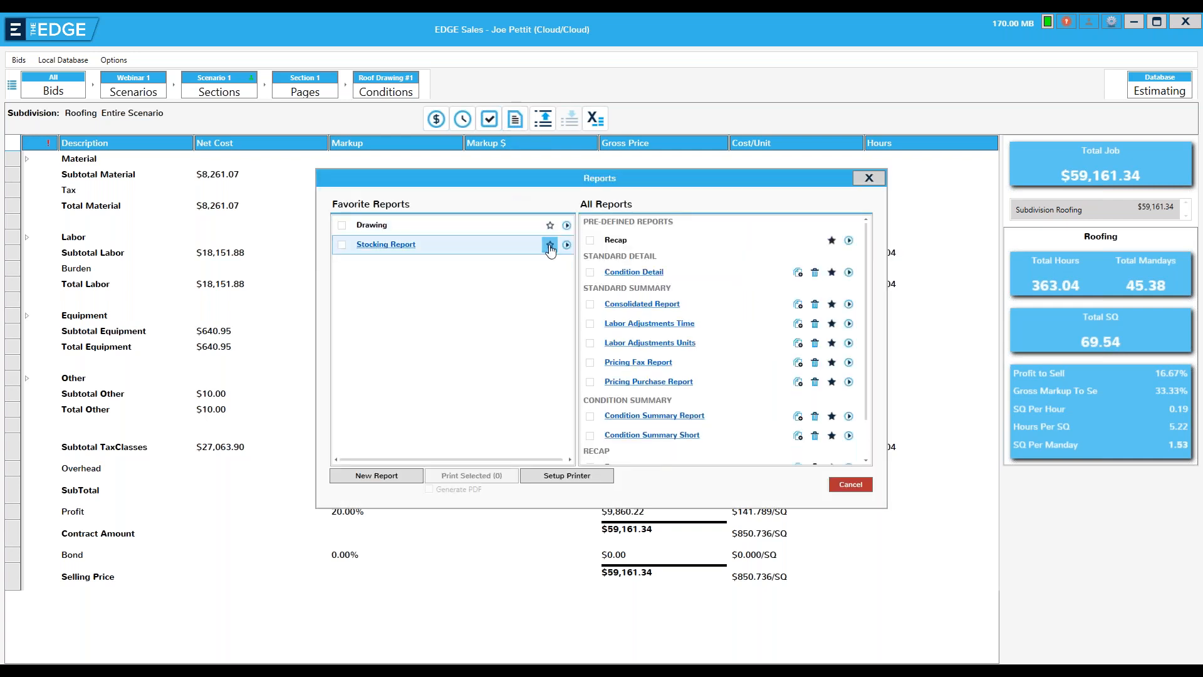
left_click(550, 245)
left_click(549, 227)
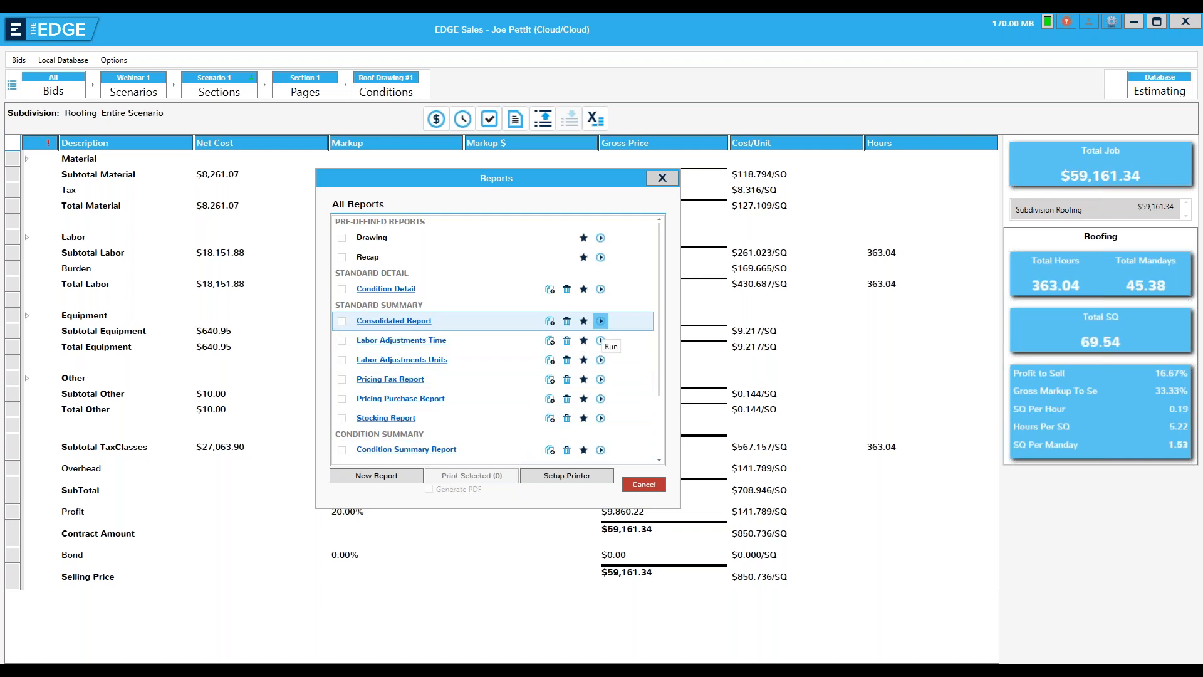
Run the Consolidated Report, review its contents and available export formats, and close it
left_click(602, 323)
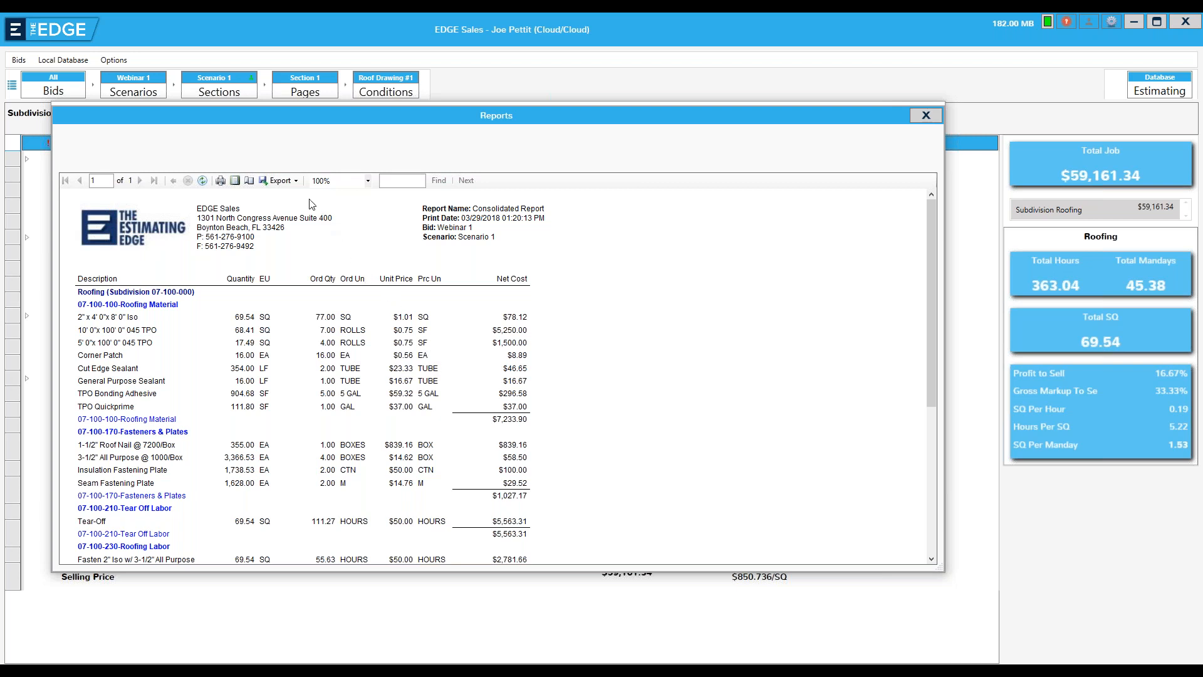
left_click(296, 181)
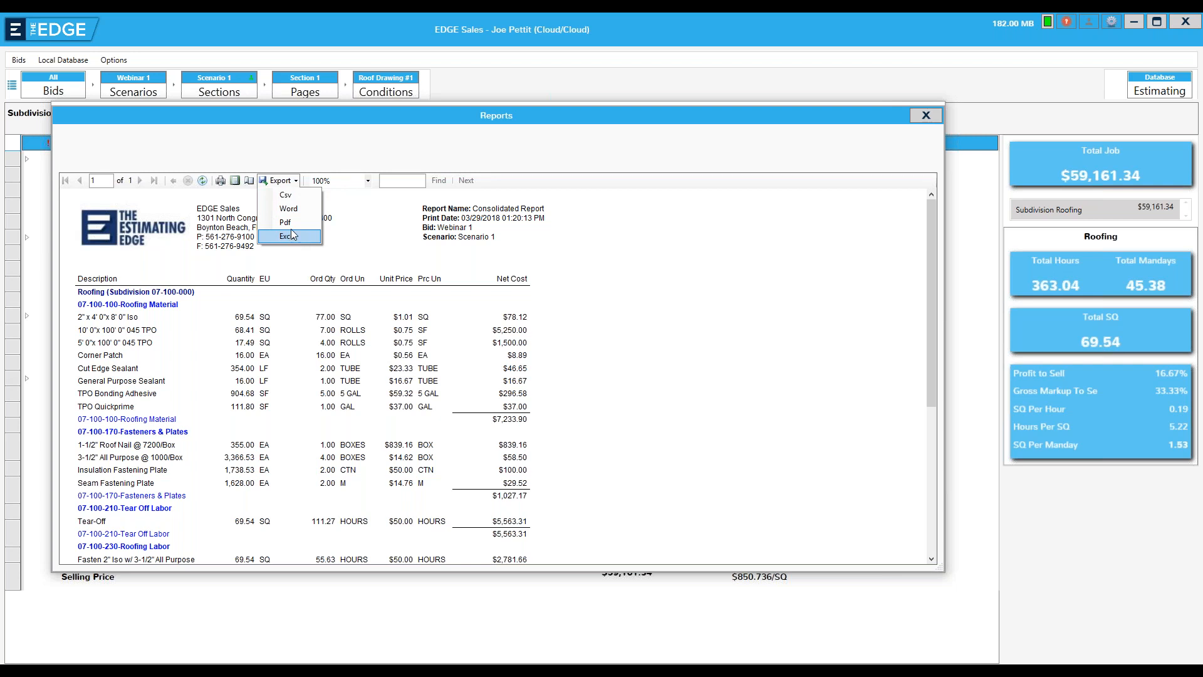
left_click(635, 270)
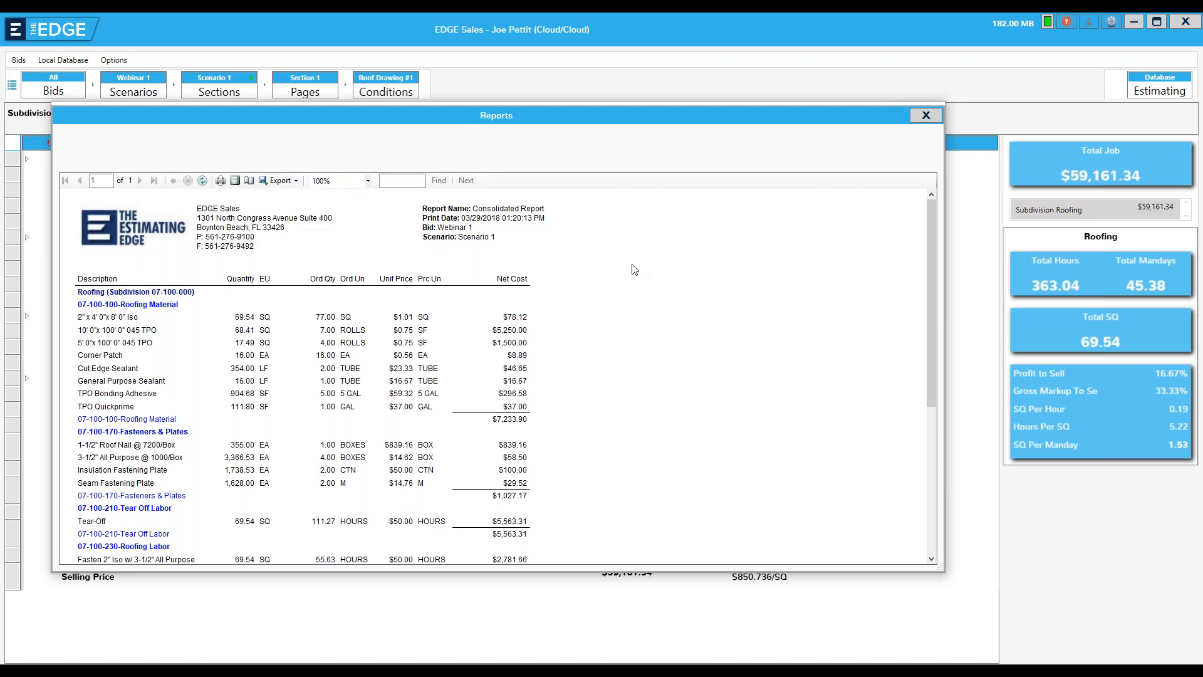
left_click(914, 115)
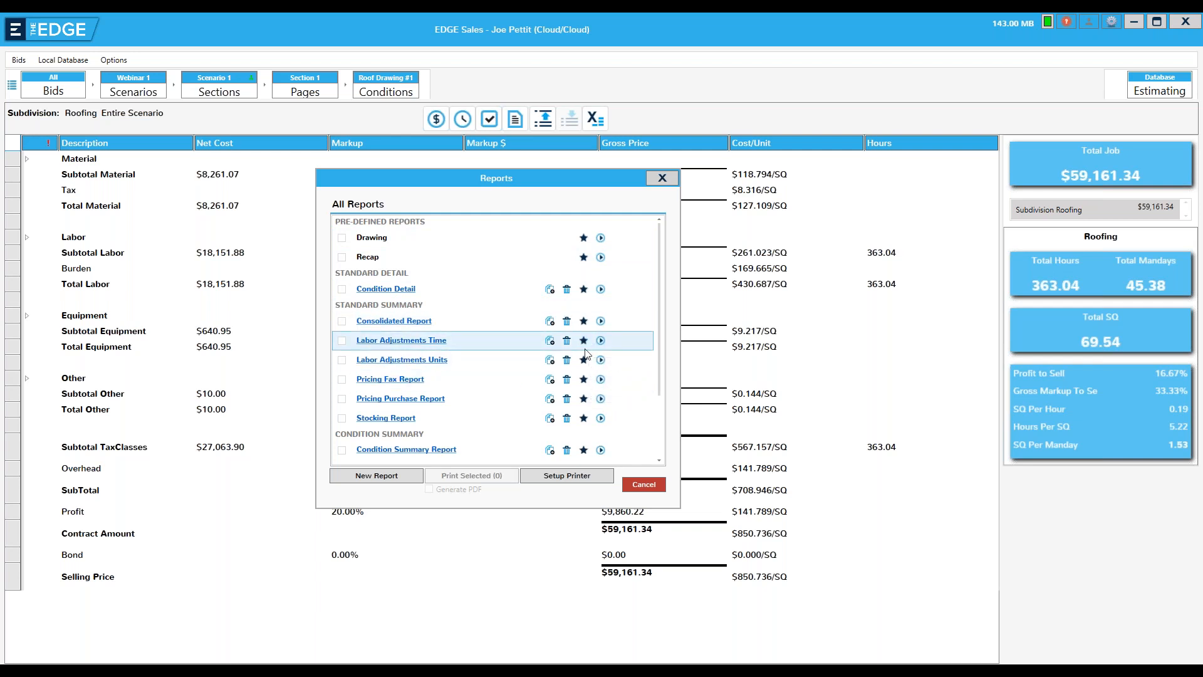
Add Consolidated Report, the pre-defined Recap, Drawing and Stocking Report to the favorite reports
left_click(583, 321)
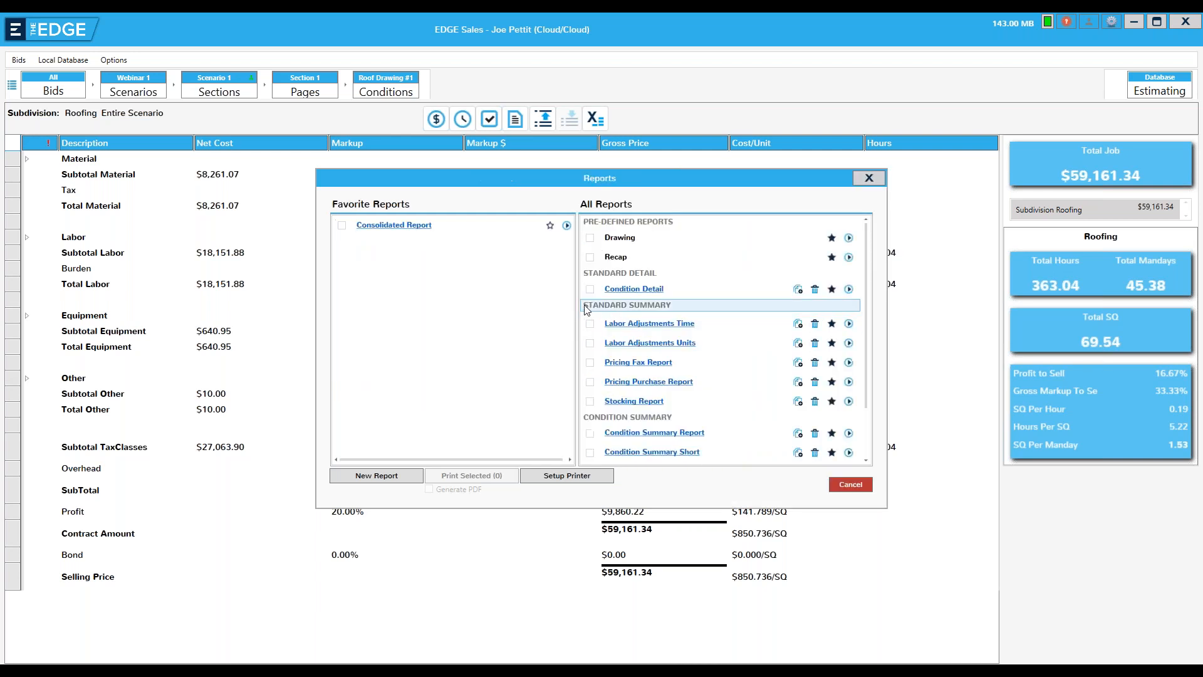
left_click(831, 257)
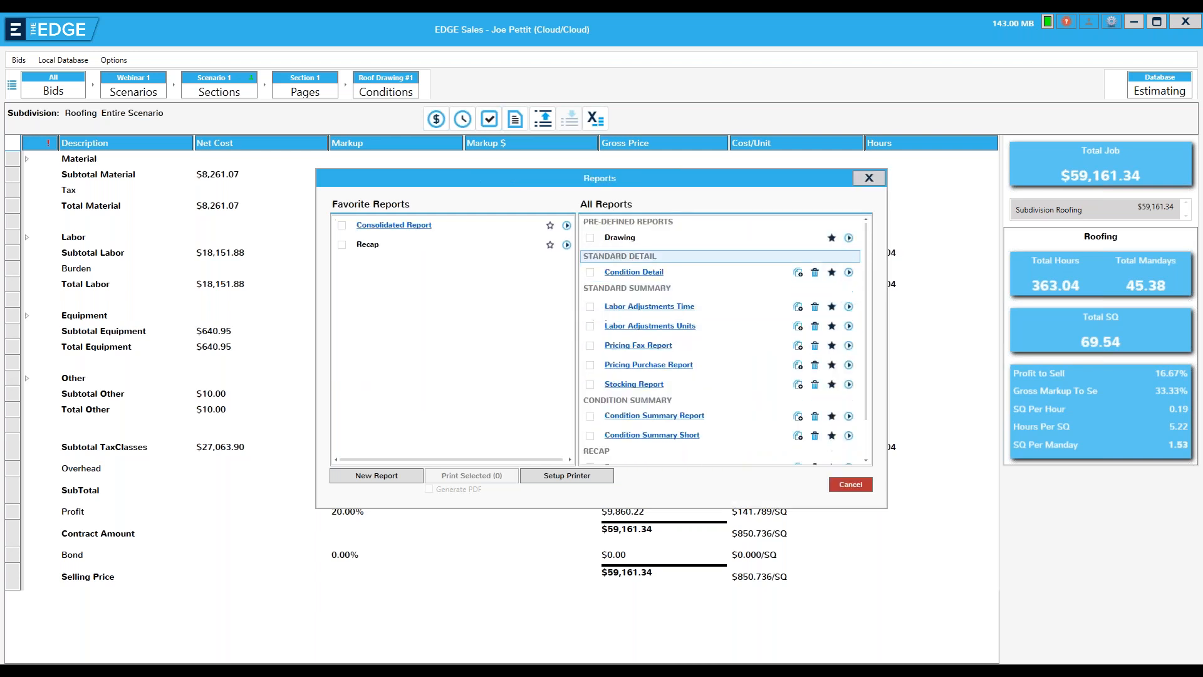
left_click(831, 238)
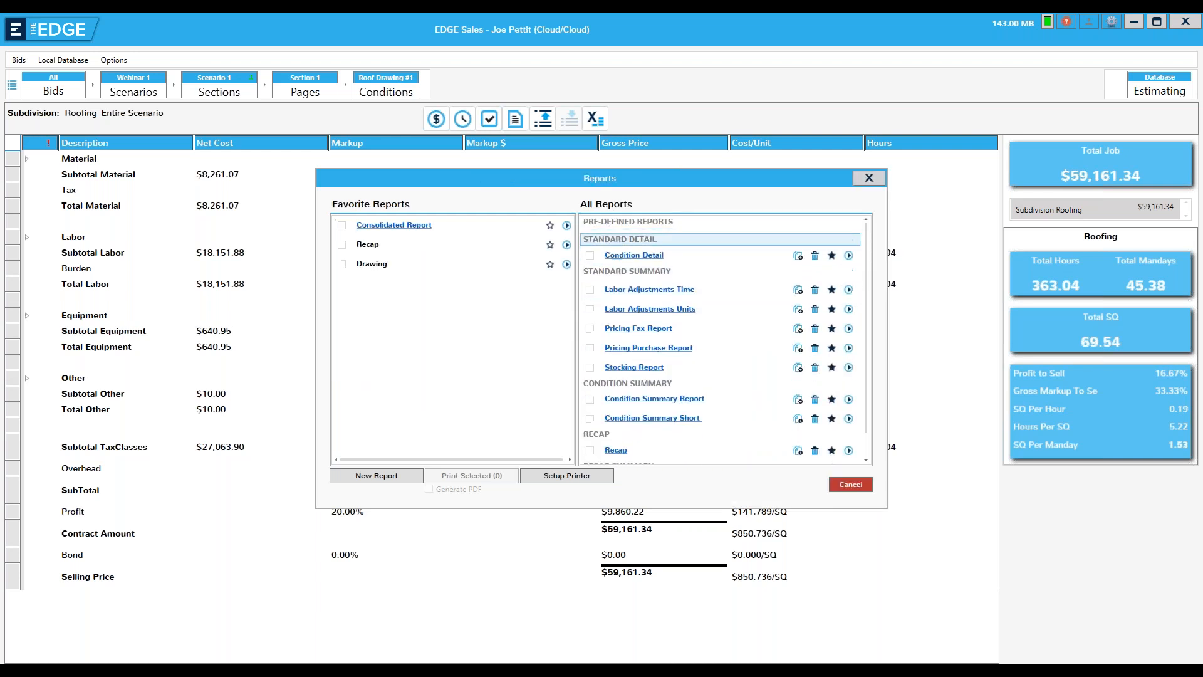
left_click(831, 367)
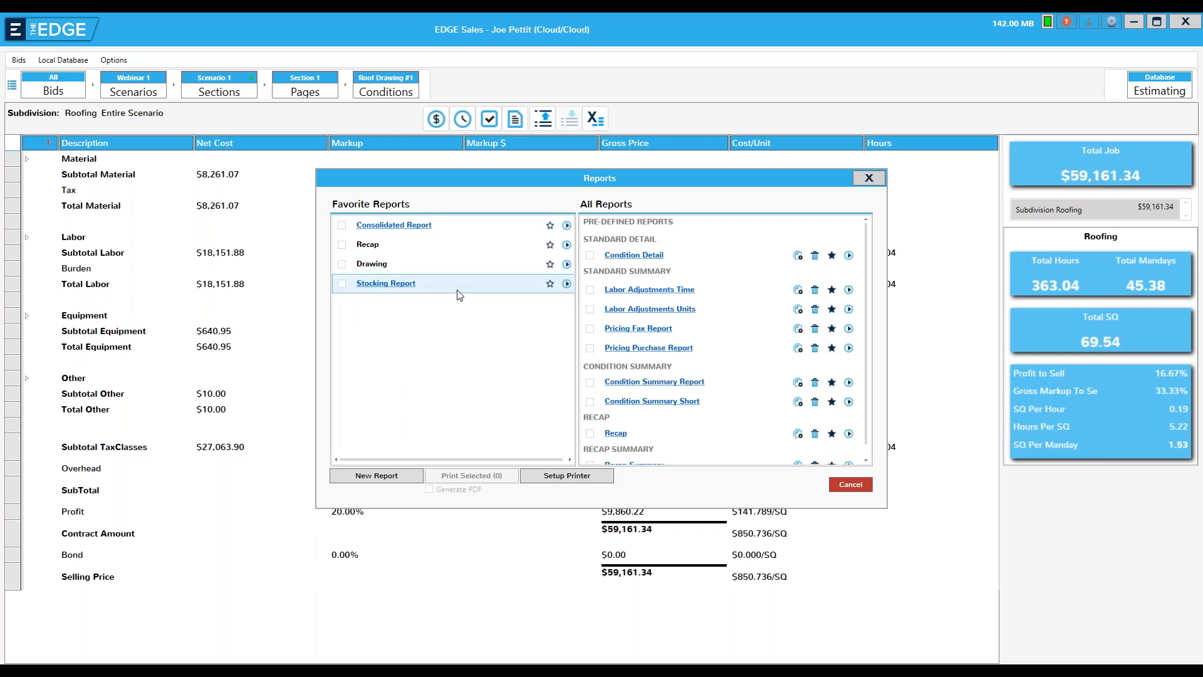
Run the Drawing report to view the roof drawing with its legend, and close it
left_click(566, 264)
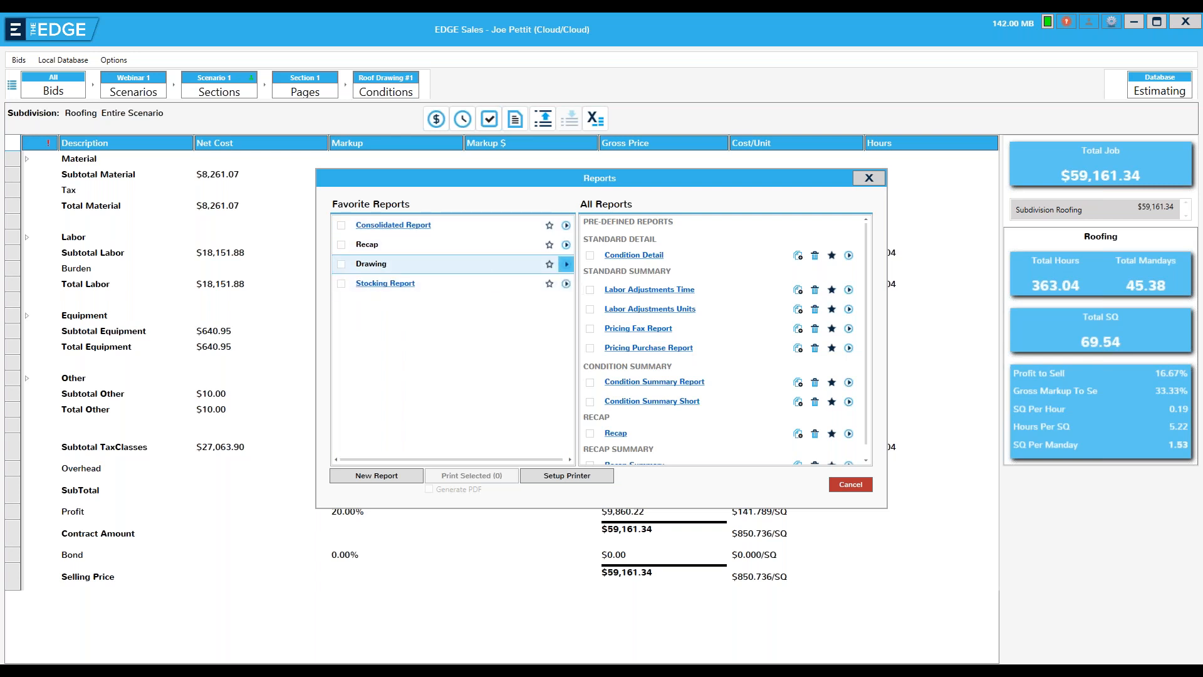
left_click(617, 432)
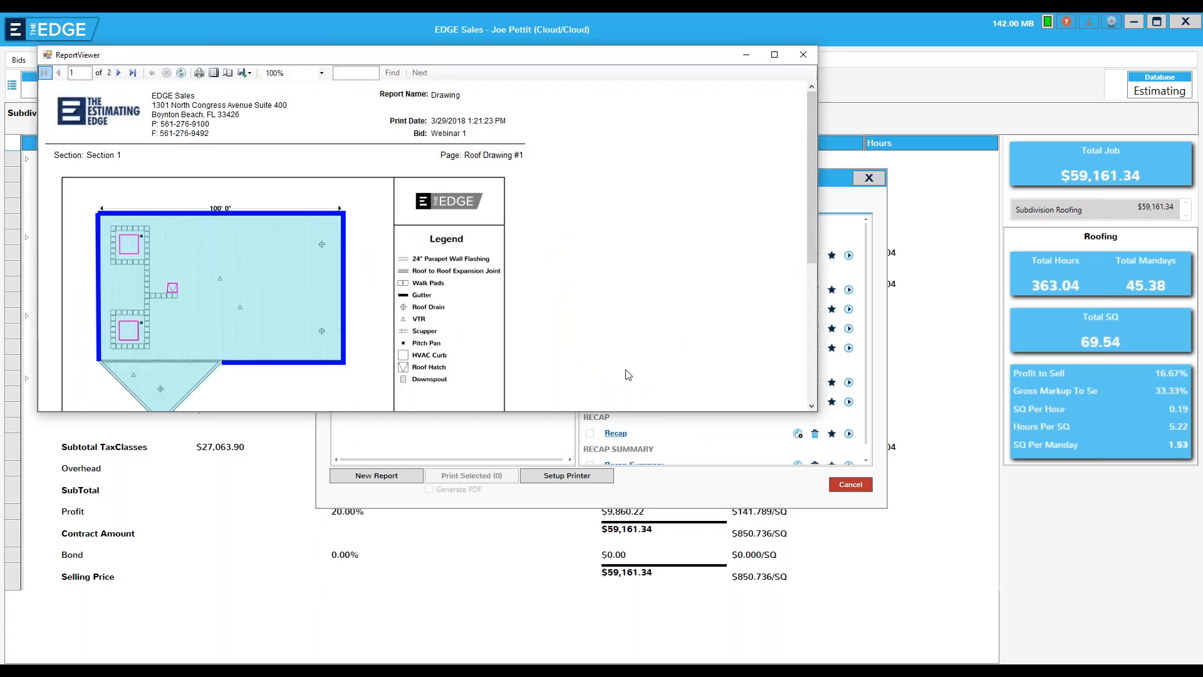
left_click(802, 55)
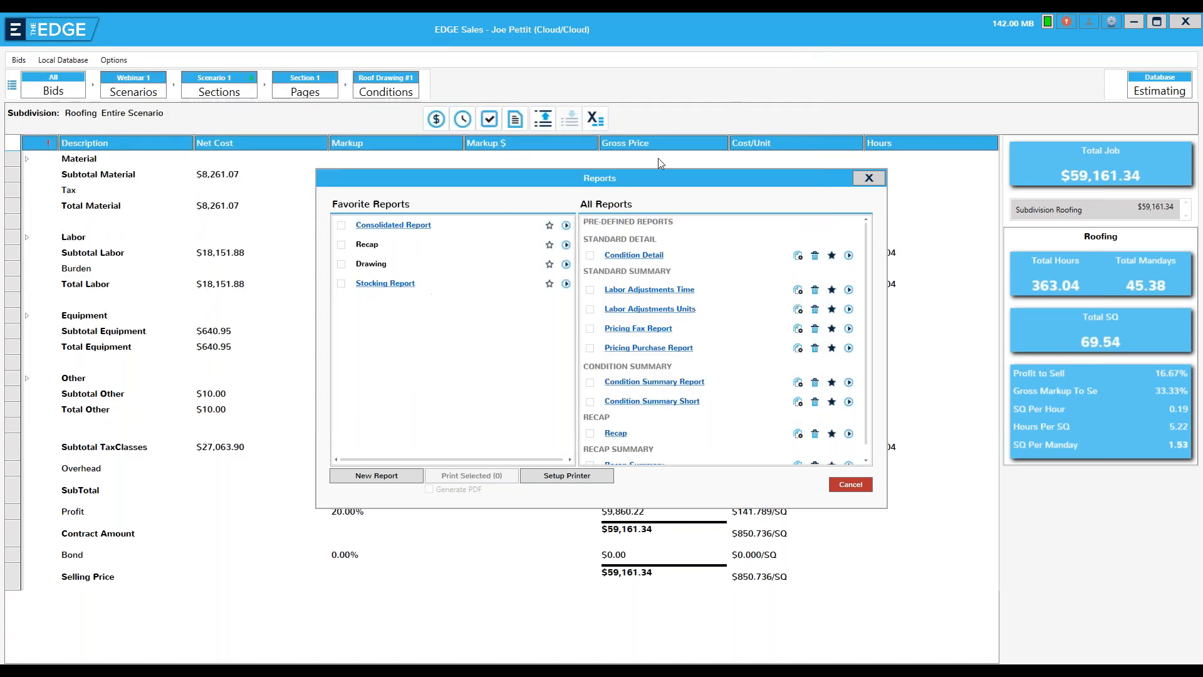
Select Recap, Consolidated Report, Stocking Report and Drawing in that order for PDF generation, and close the reports list without printing
left_click(341, 245)
left_click(341, 226)
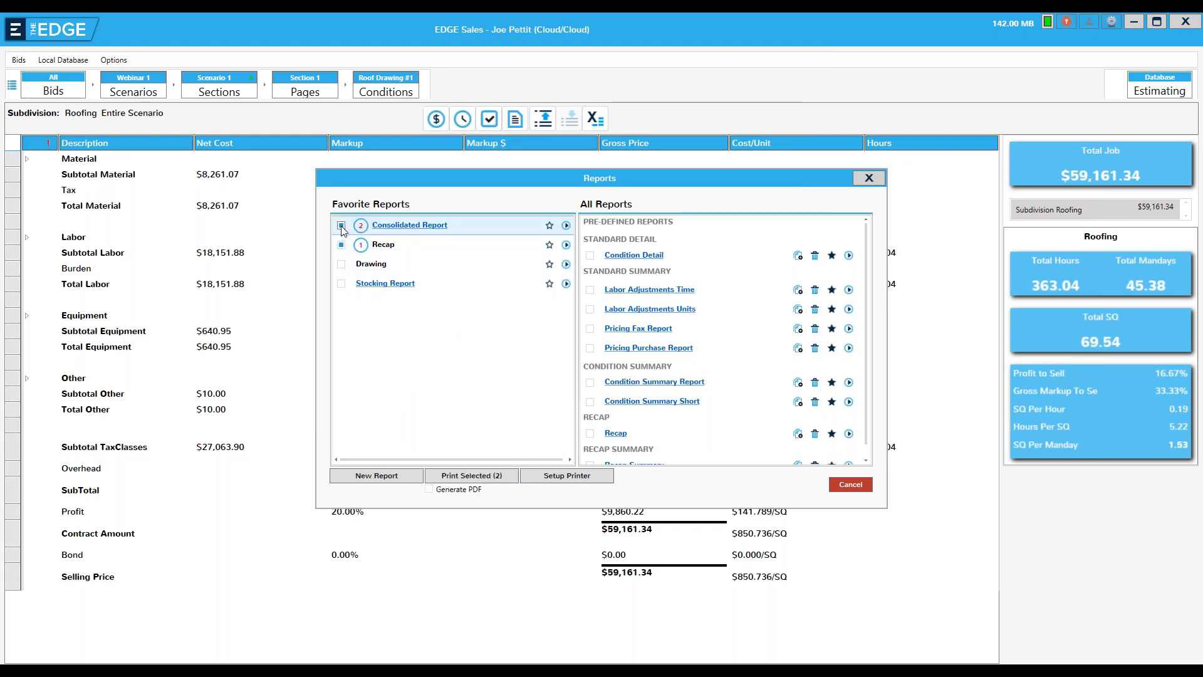
left_click(342, 283)
left_click(342, 264)
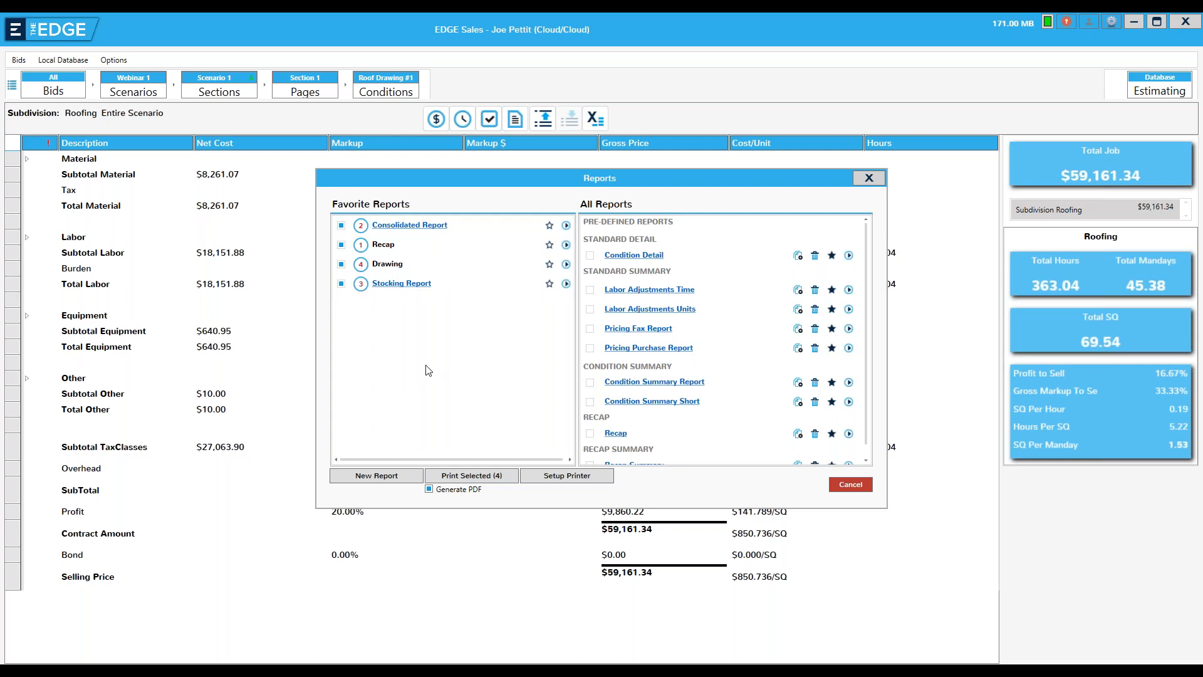
left_click(851, 486)
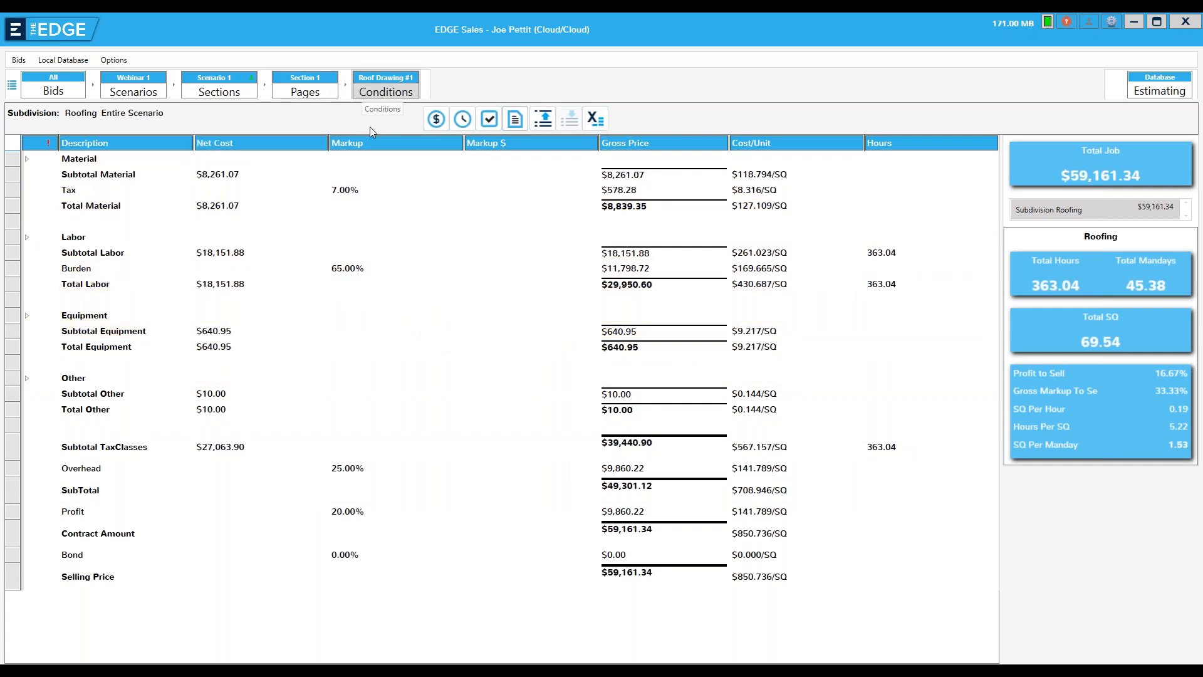
Return to the conditions of Roof Drawing #1 and open the online help article The Six Steps of an EDGE Estimate
left_click(382, 94)
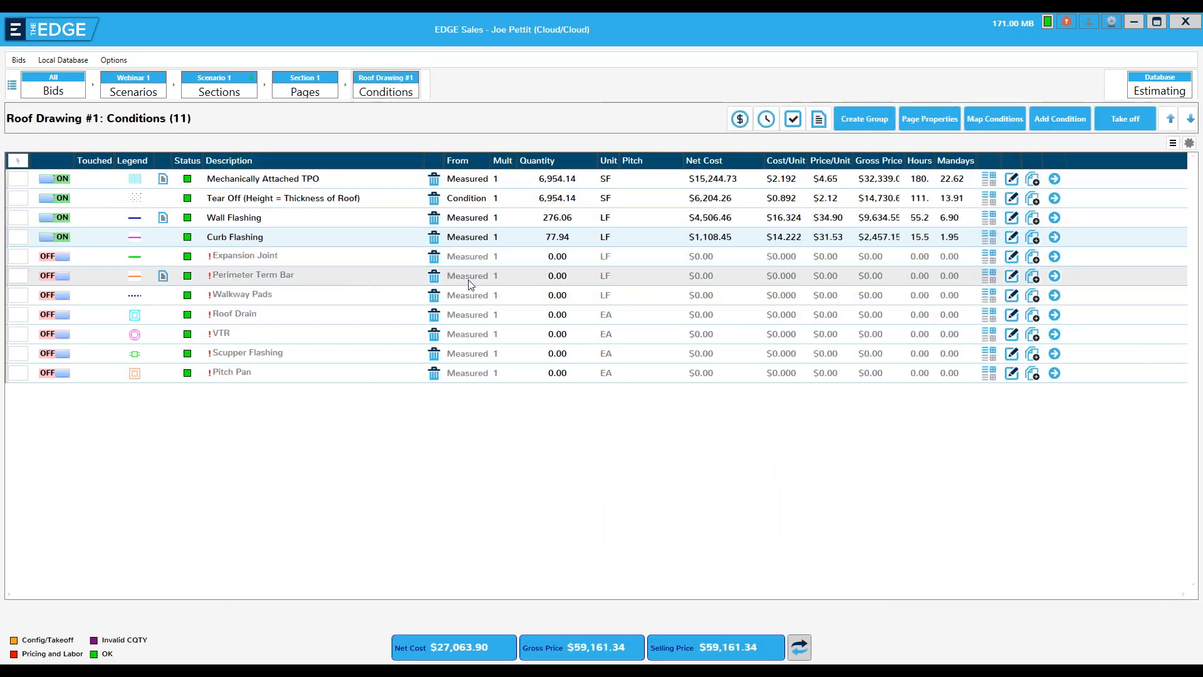
left_click(1088, 22)
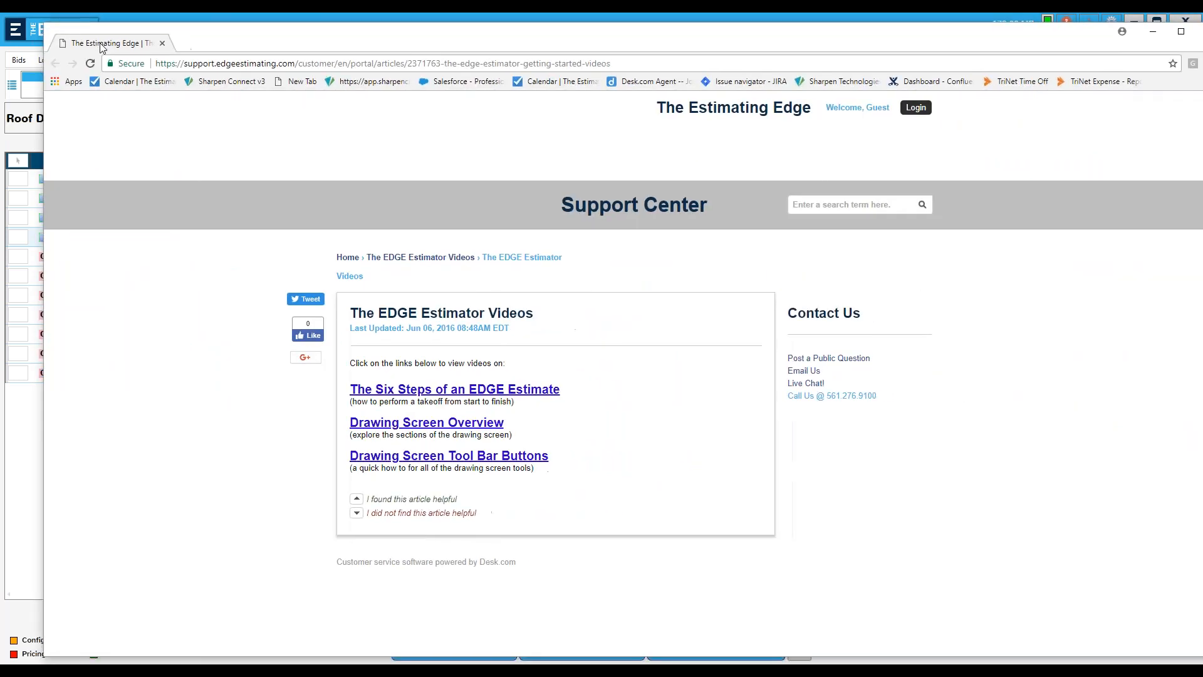
double_click(87, 47)
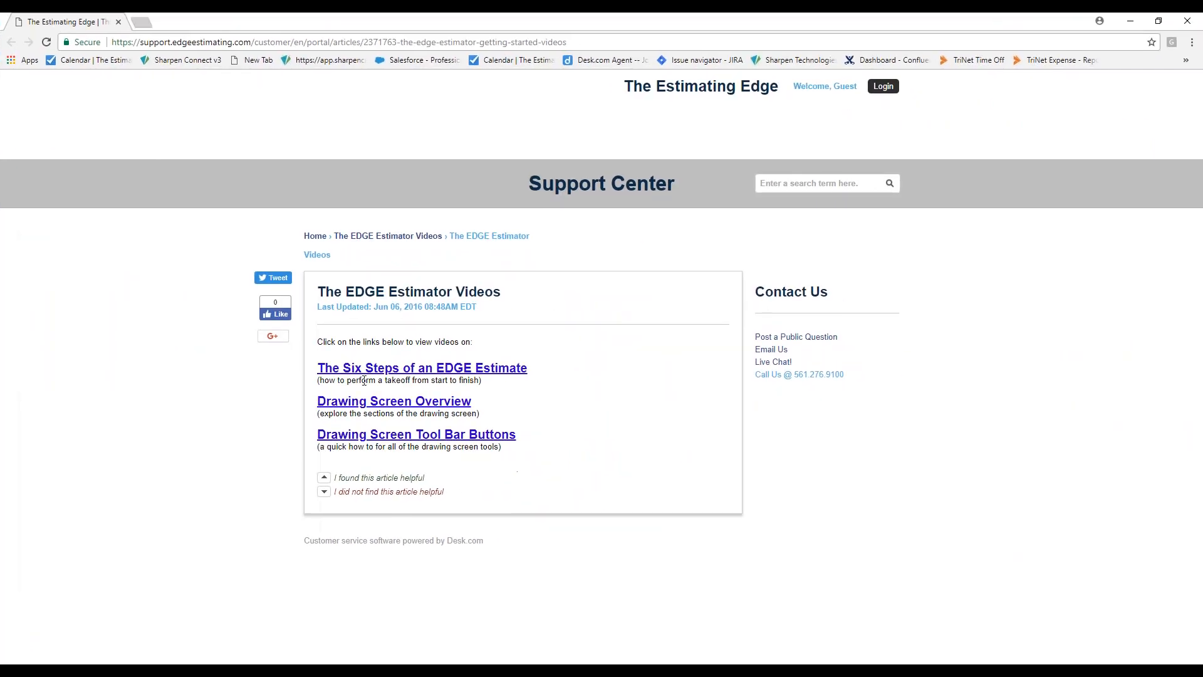
left_click(399, 374)
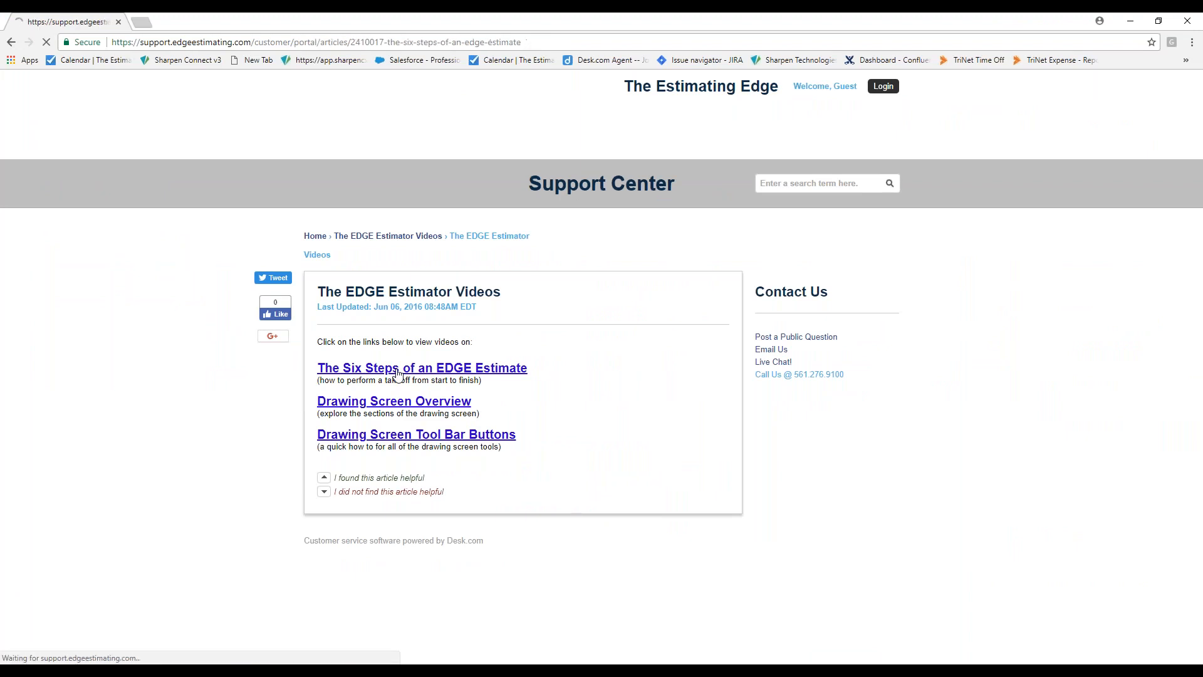
View the Step 1: Setup video article and the Estimating Edge admin portal's main menu, closing each browser window
left_click(370, 374)
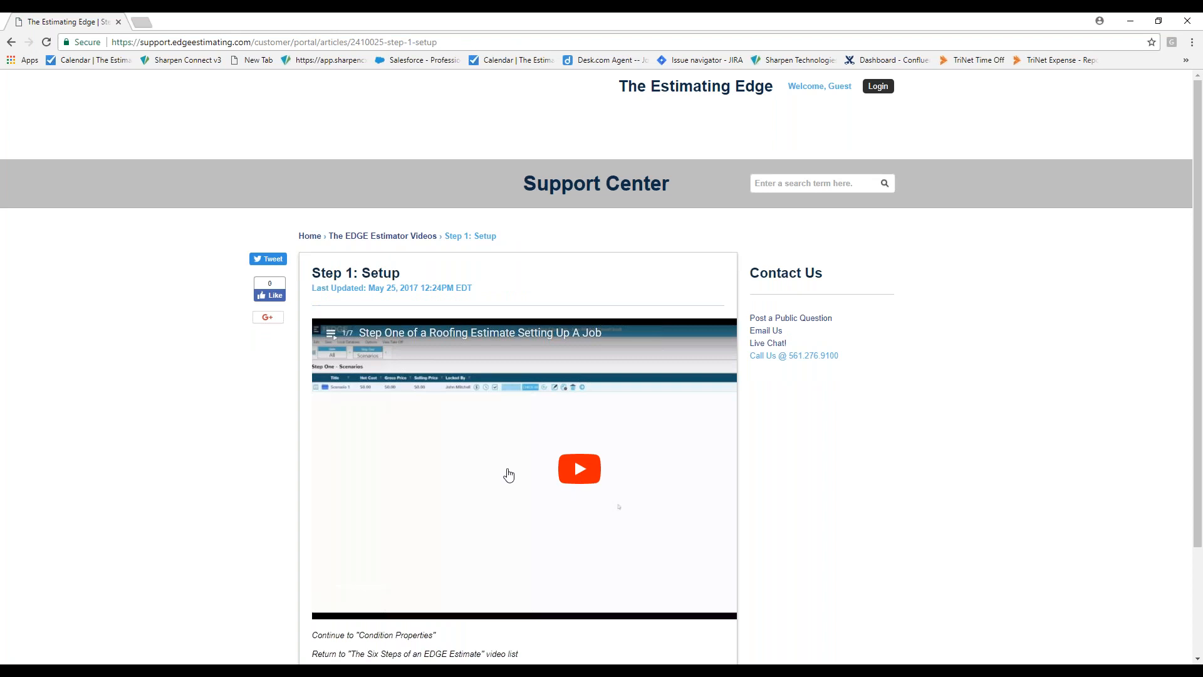
left_click(1187, 22)
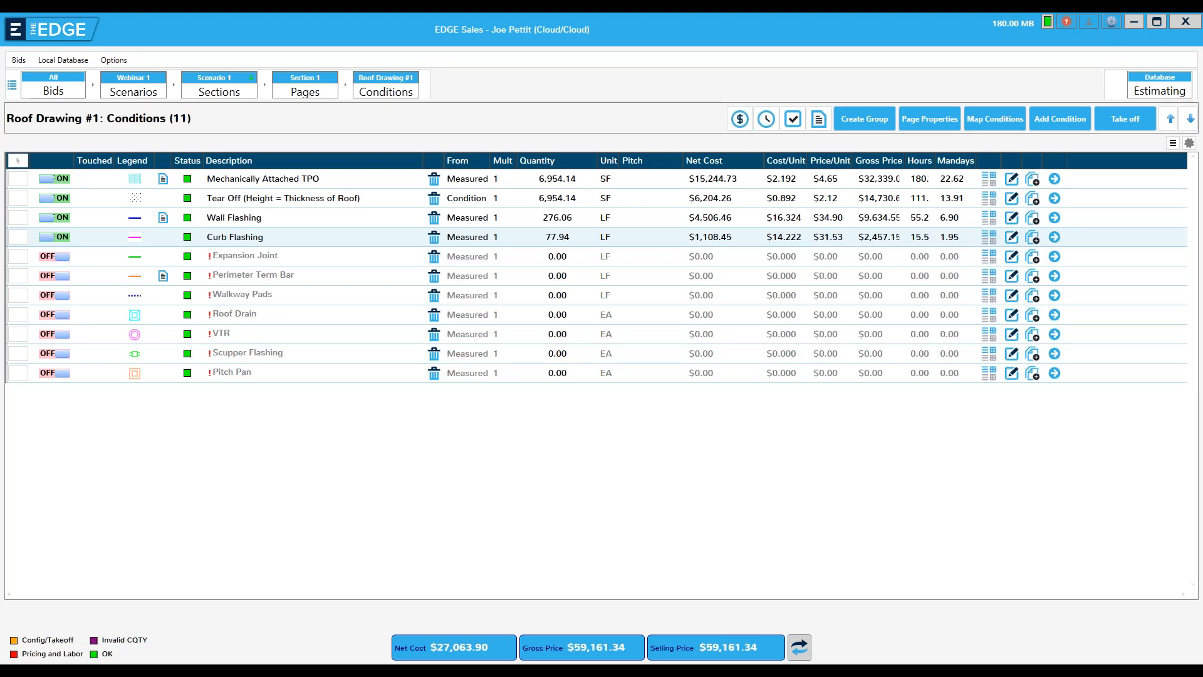
left_click_drag(1202, 43, 75, 12)
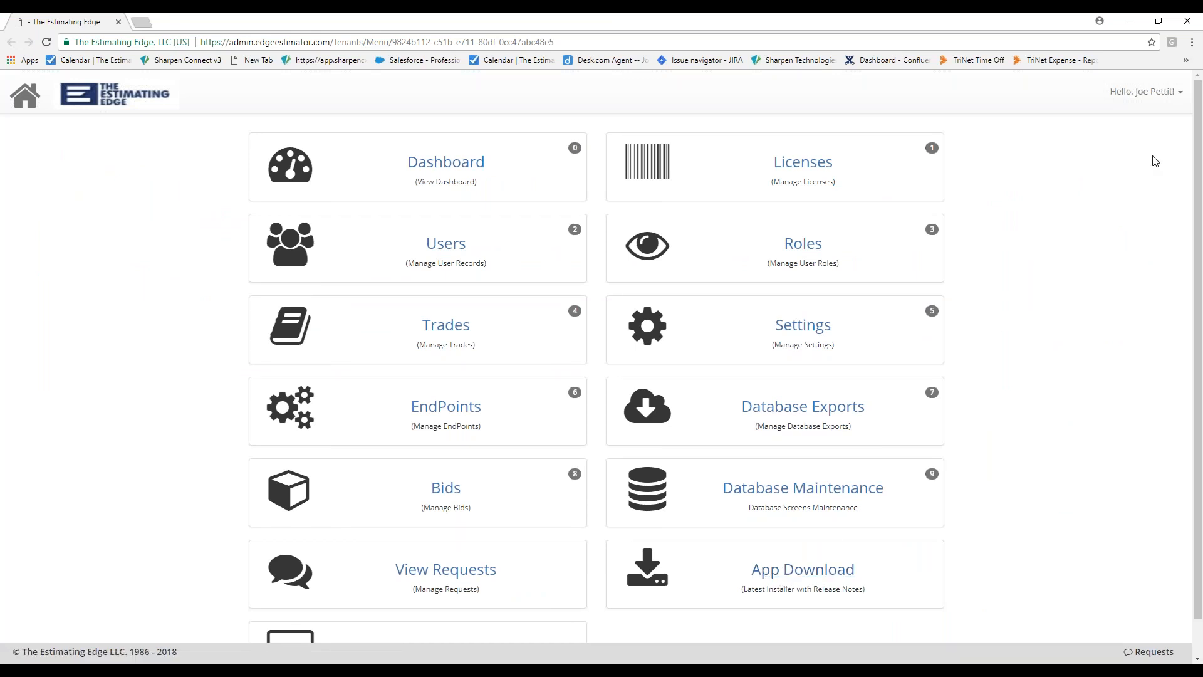
left_click(1189, 22)
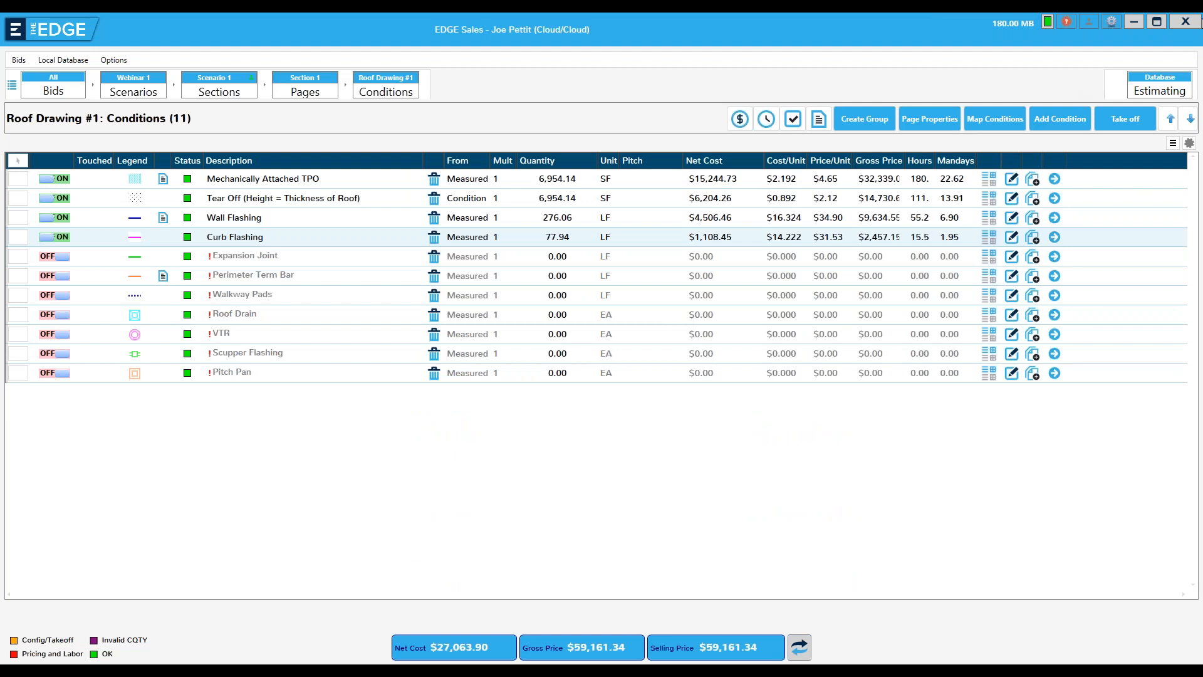
Check in Scenario 1 of the Webinar 1 bid and quit the estimating application
left_click(1185, 21)
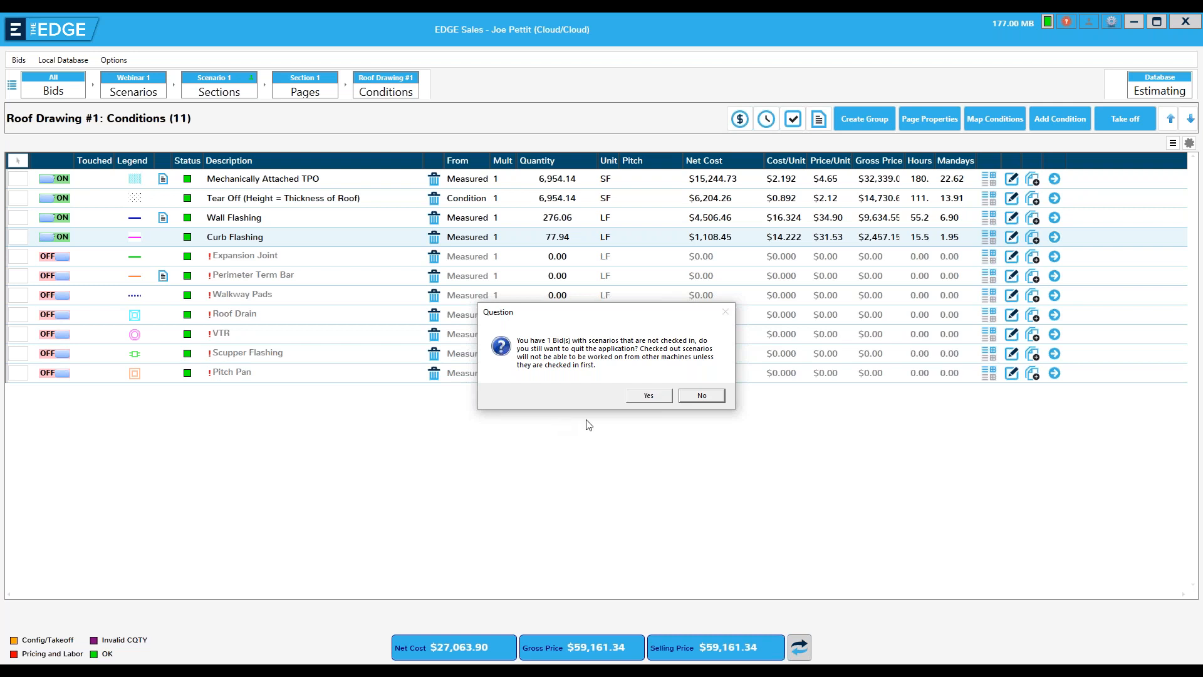
left_click(696, 396)
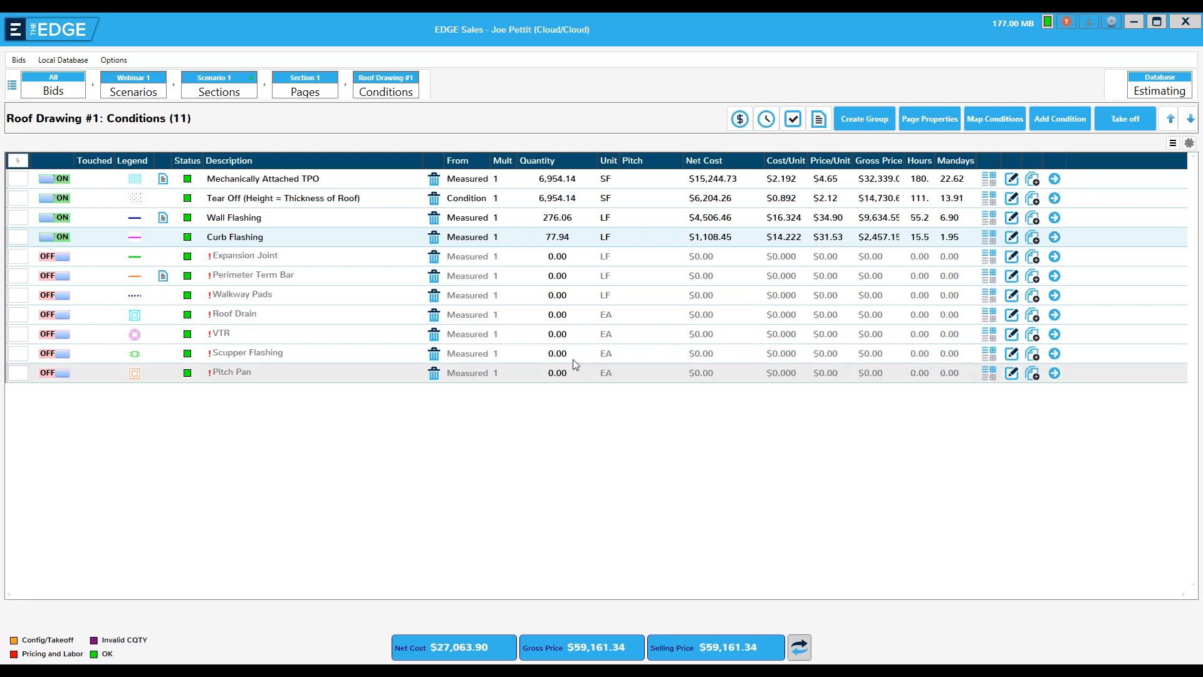
left_click(132, 91)
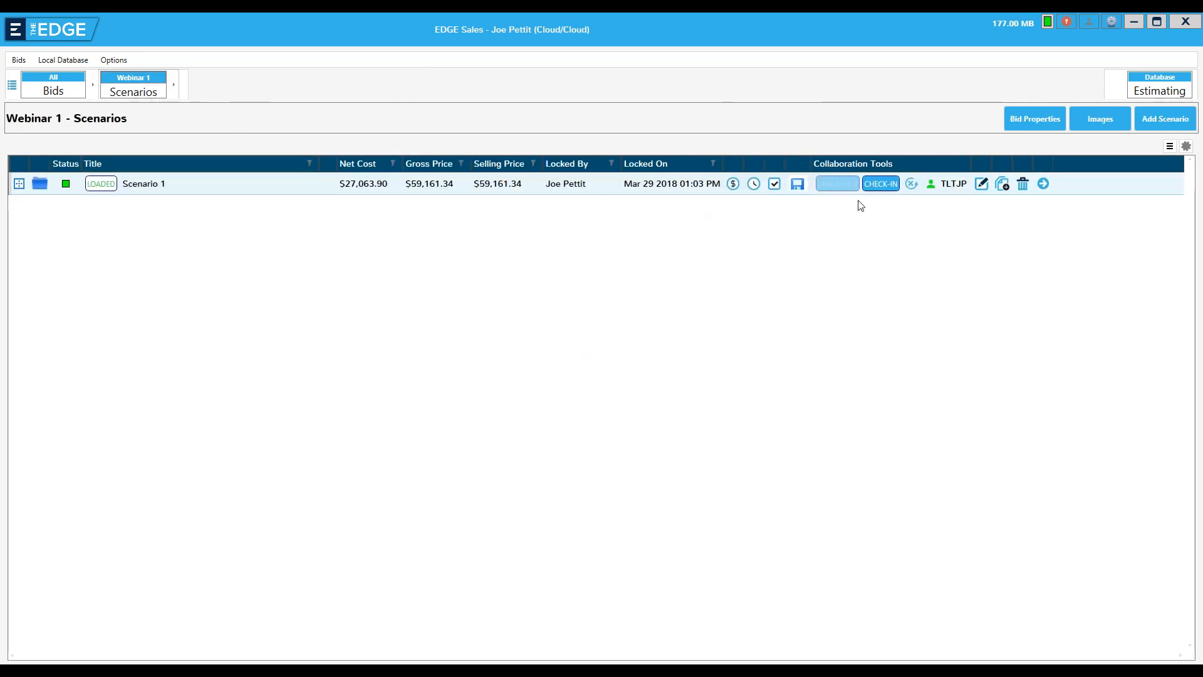
left_click(881, 182)
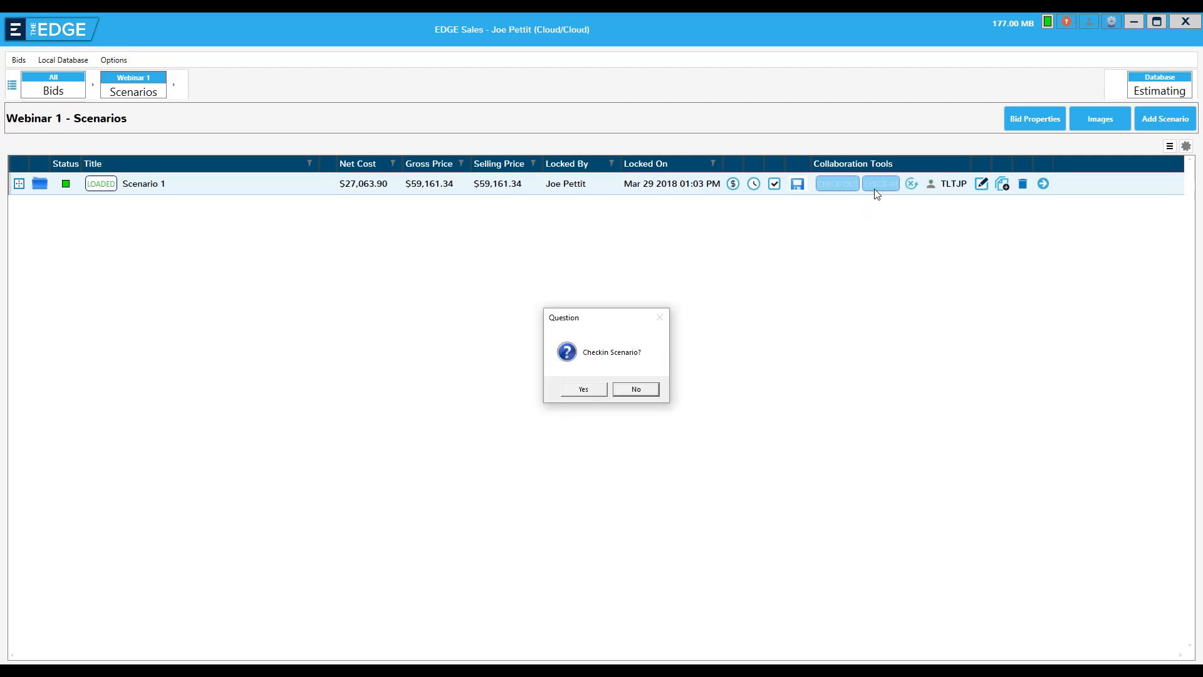
left_click(582, 389)
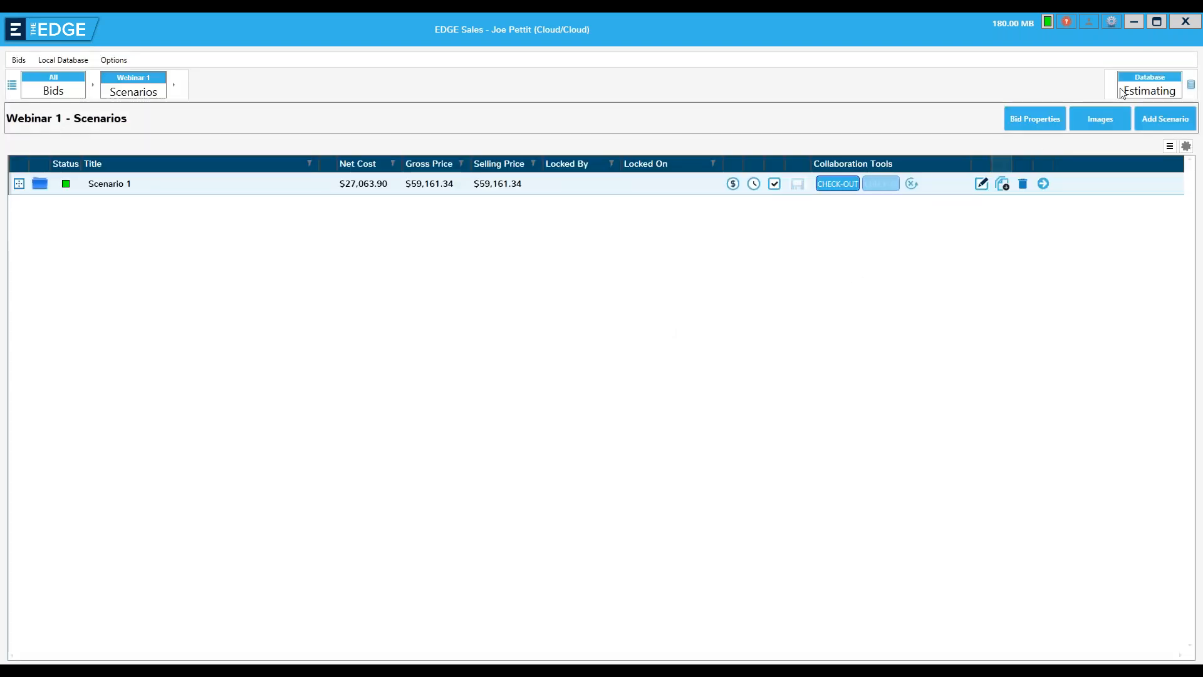
left_click(1184, 22)
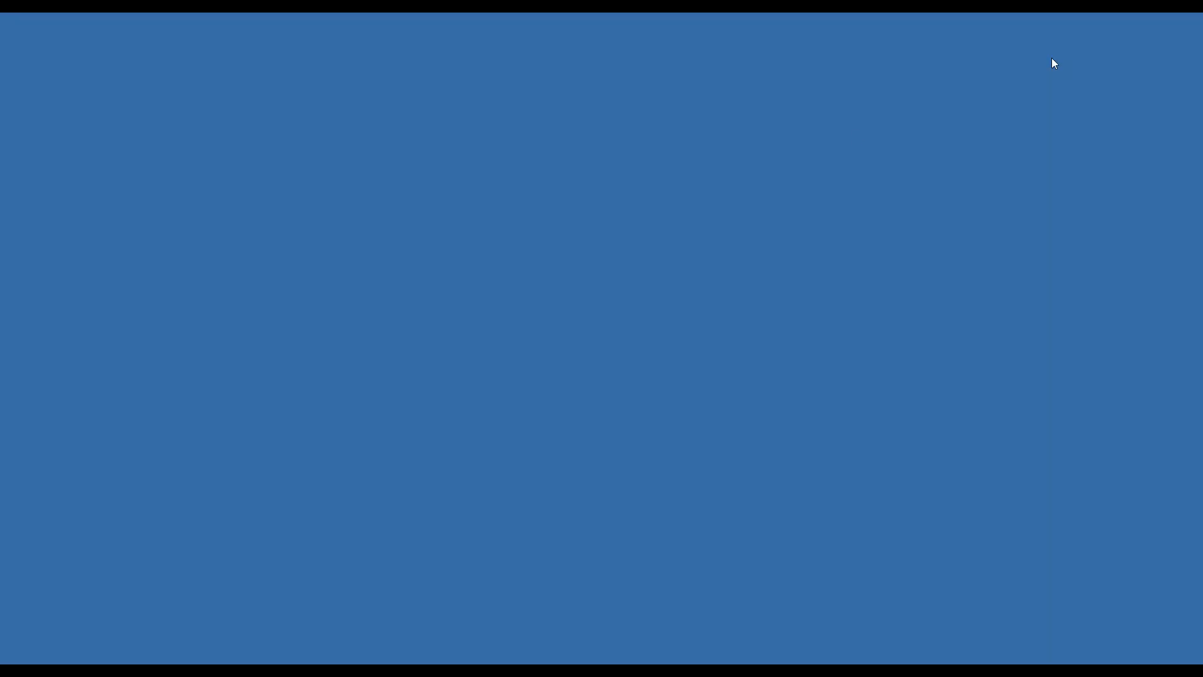
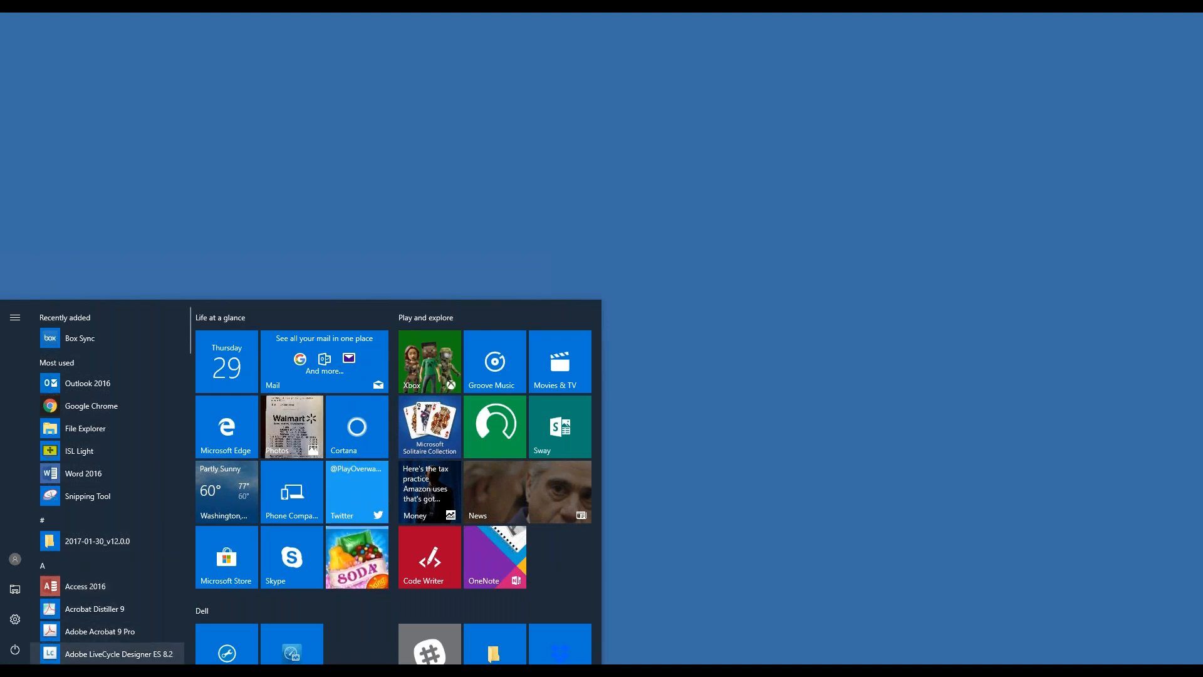
Search the installed applications for "ed" and launch The EDGE Estimator 10
left_click(103, 670)
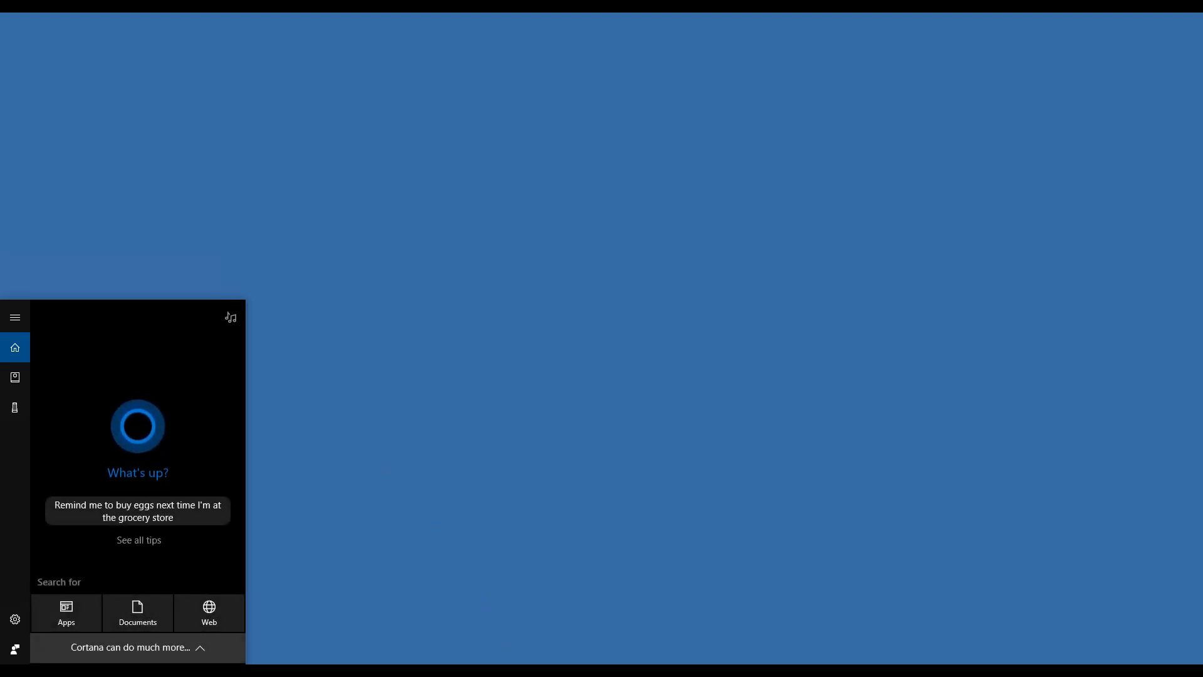
left_click(539, 670)
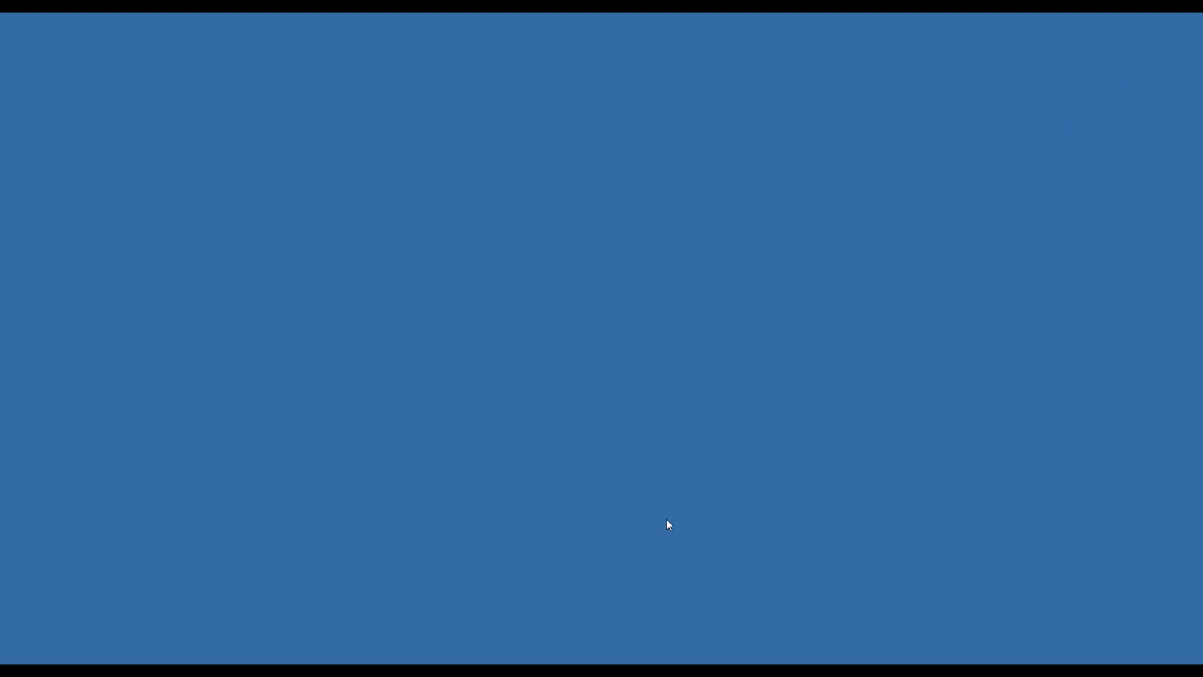
mouse_move(561, 663)
left_click(15, 669)
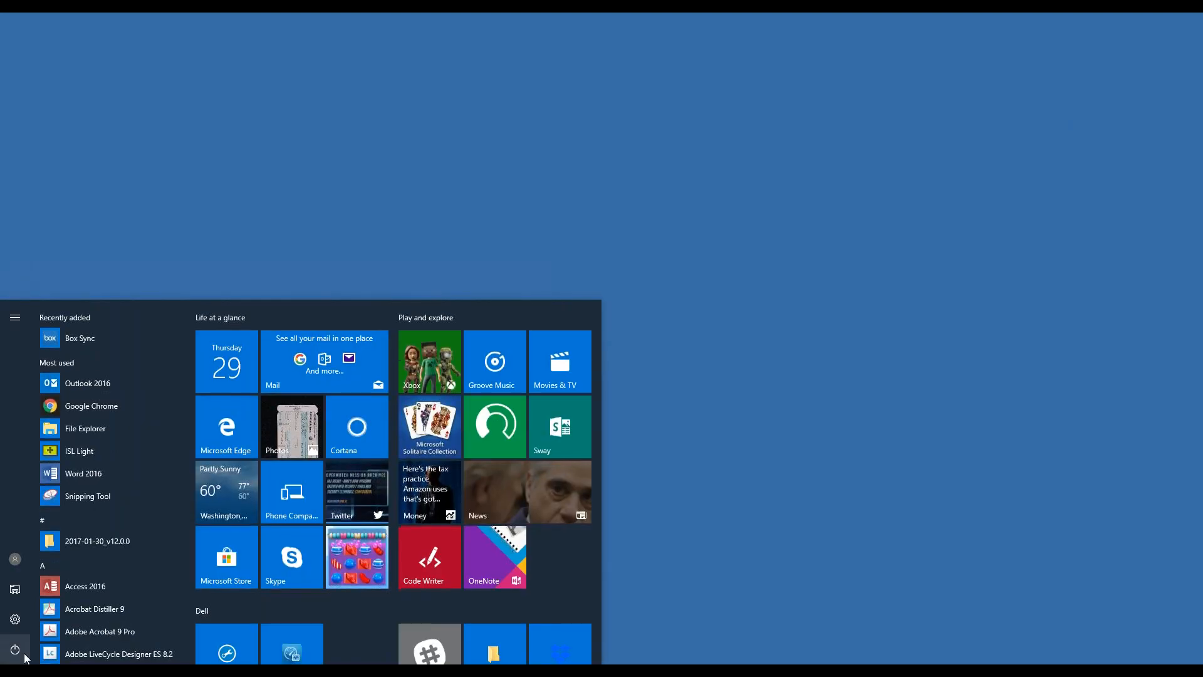
type("ed")
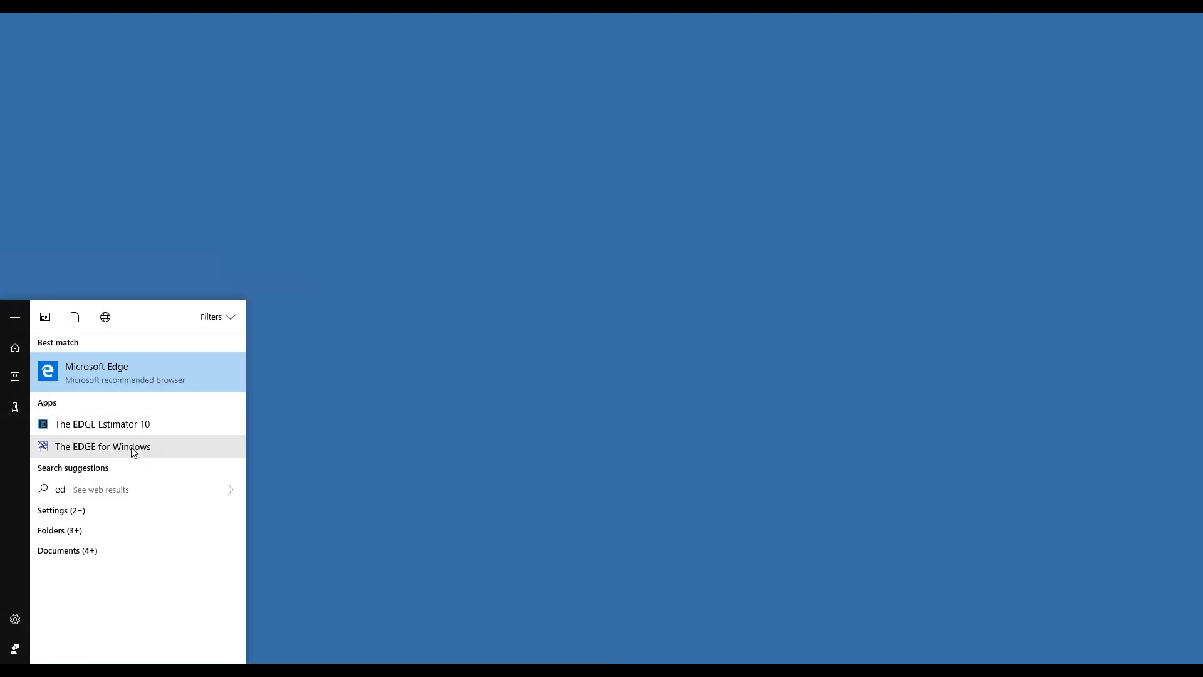
left_click(404, 429)
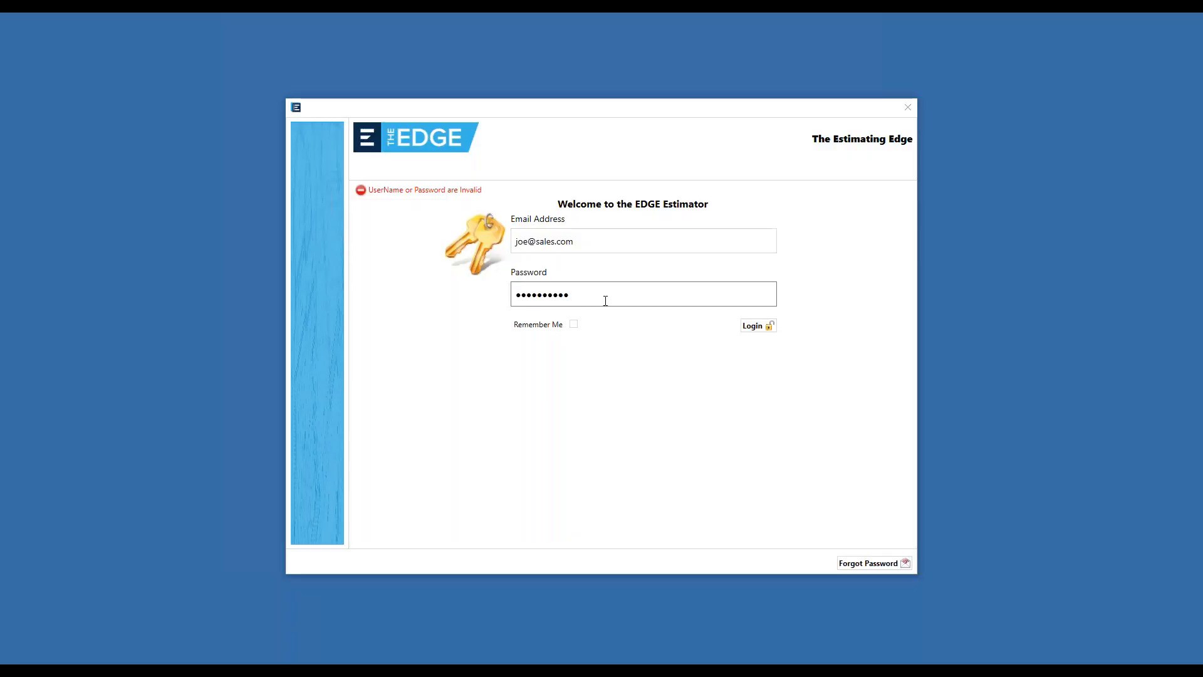
Log in with the account password and check out the Edge Estimator license noted "for demos jcp"
left_click_drag(603, 298, 355, 312)
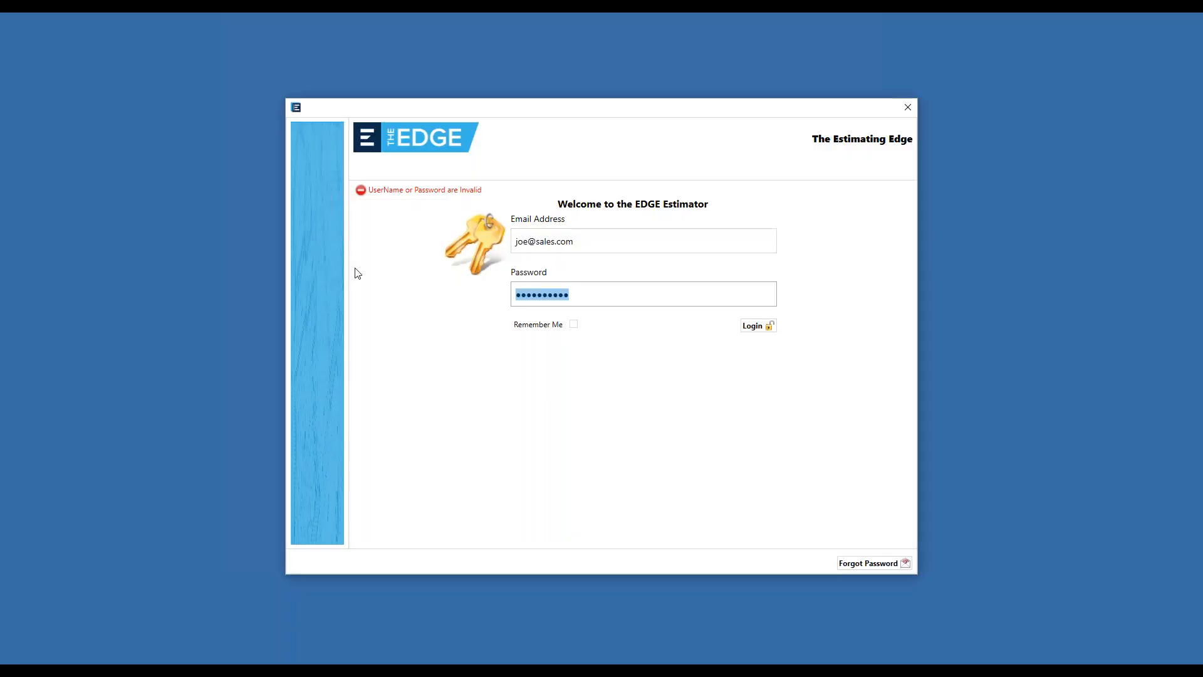
type("•••••••")
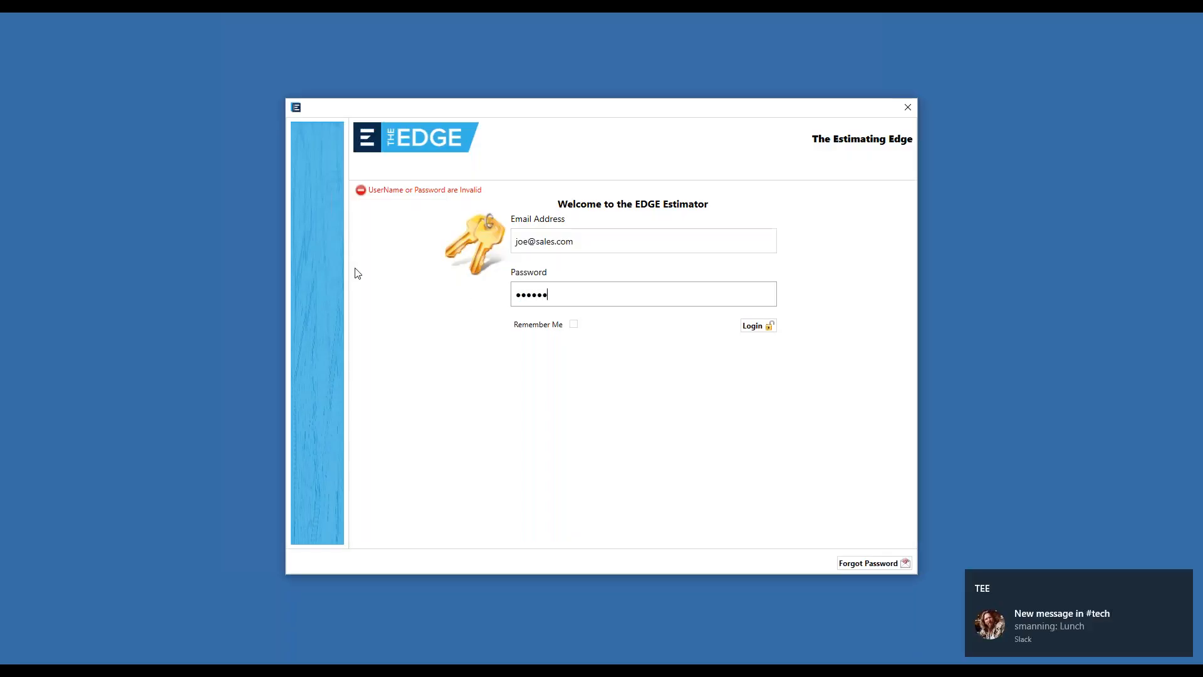
type("•••")
key("Return")
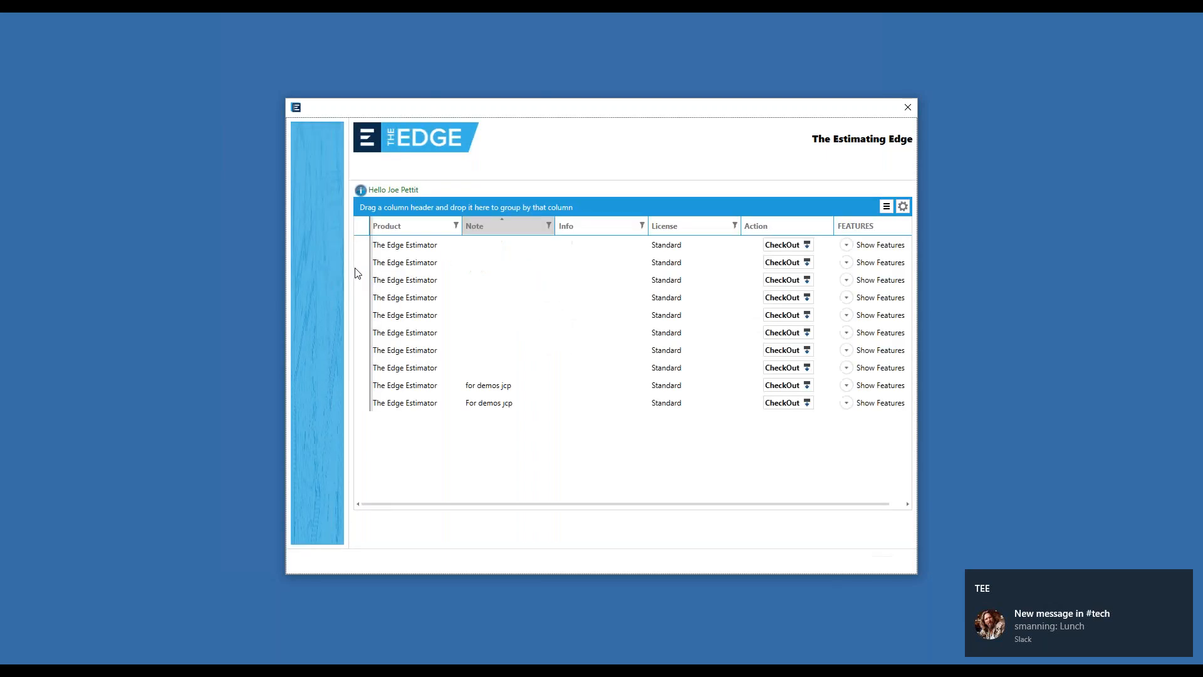
left_click(757, 388)
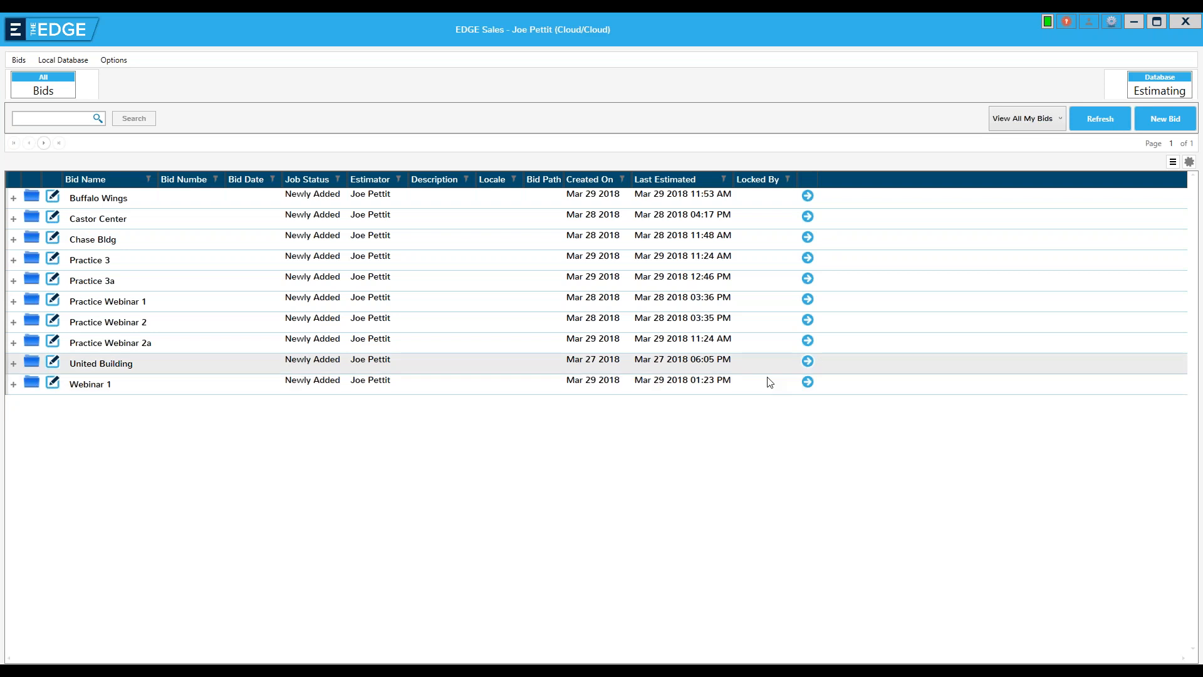
Check out Scenario 1 of the Webinar 1 bid and open the Wall Flashing takeoff on Roof Drawing #1
left_click(808, 383)
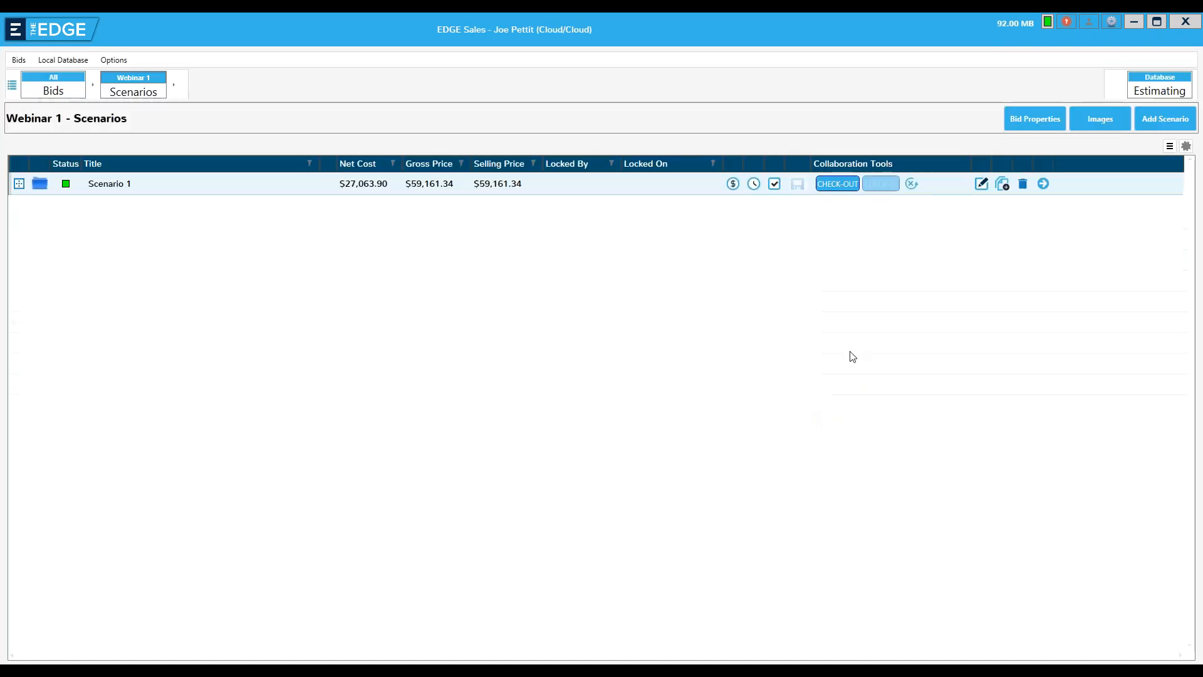
left_click(840, 185)
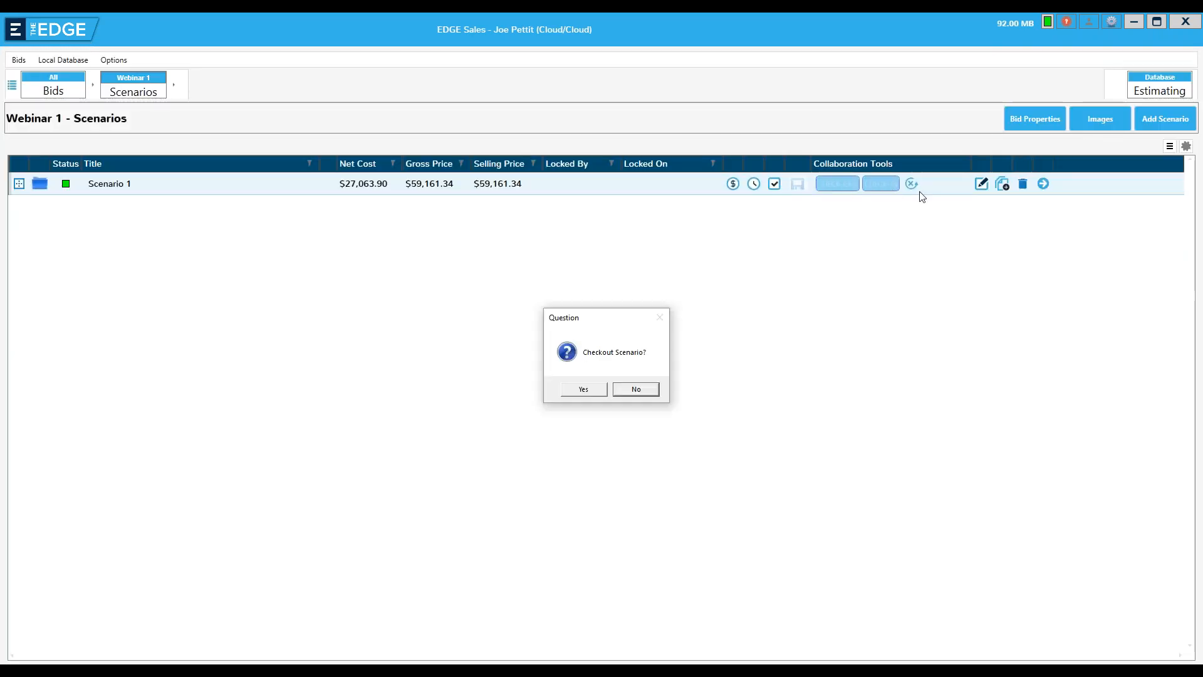
left_click(583, 390)
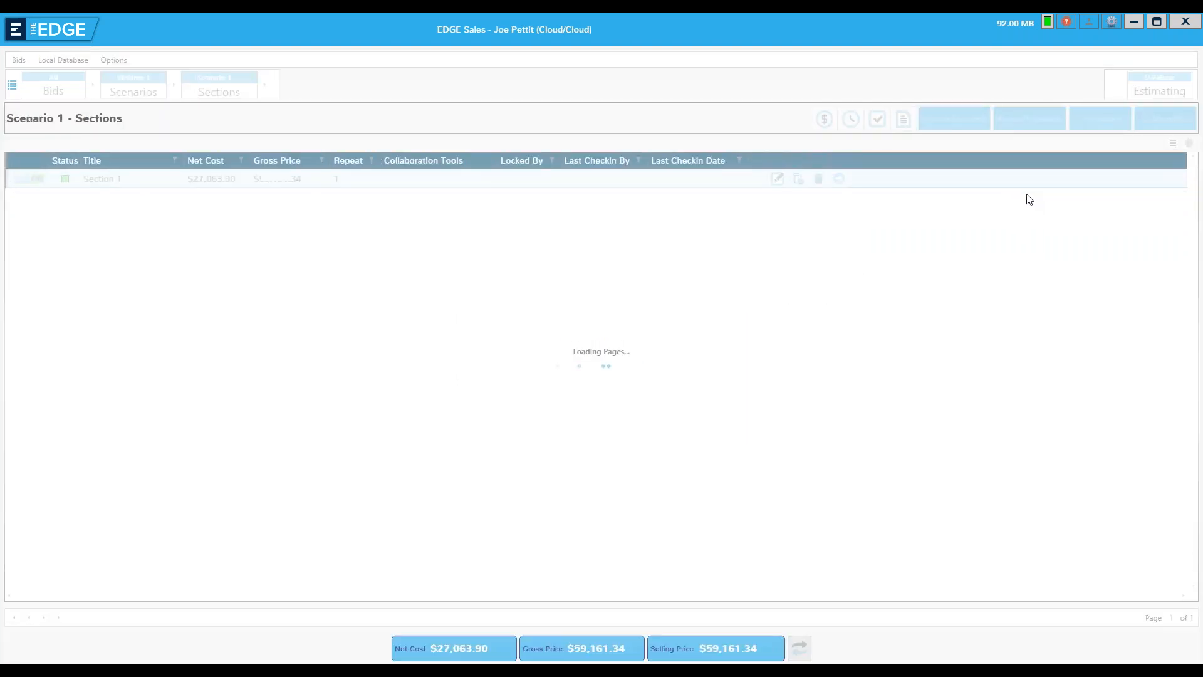
left_click(839, 180)
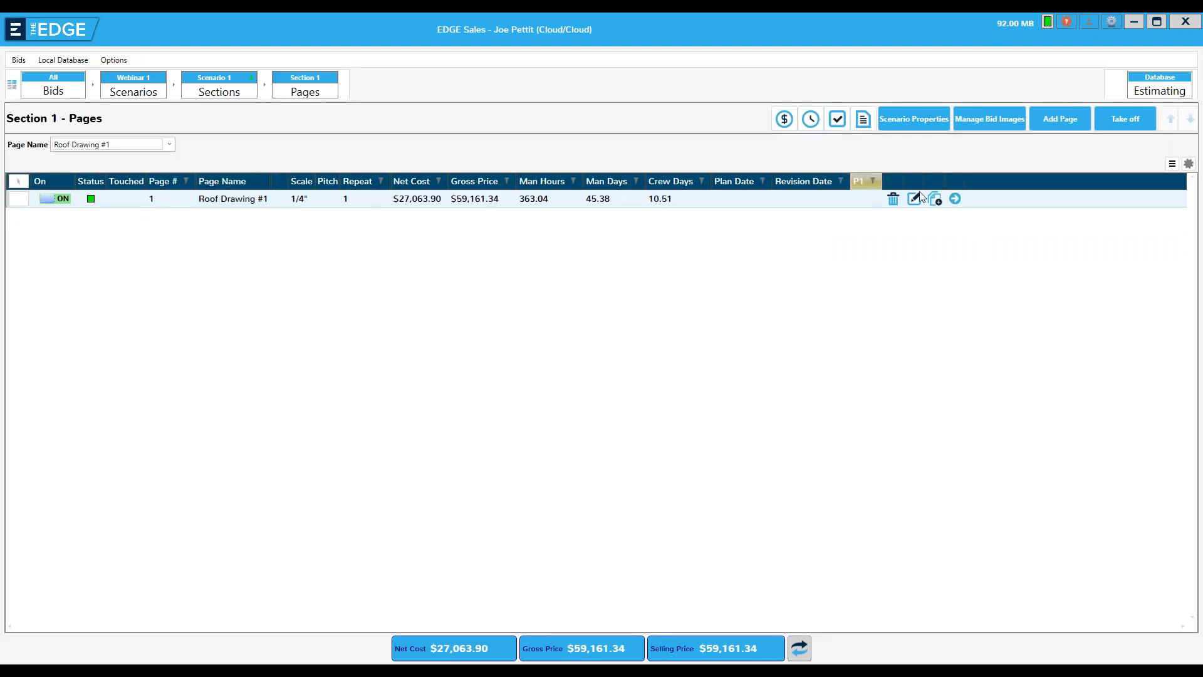
left_click(954, 200)
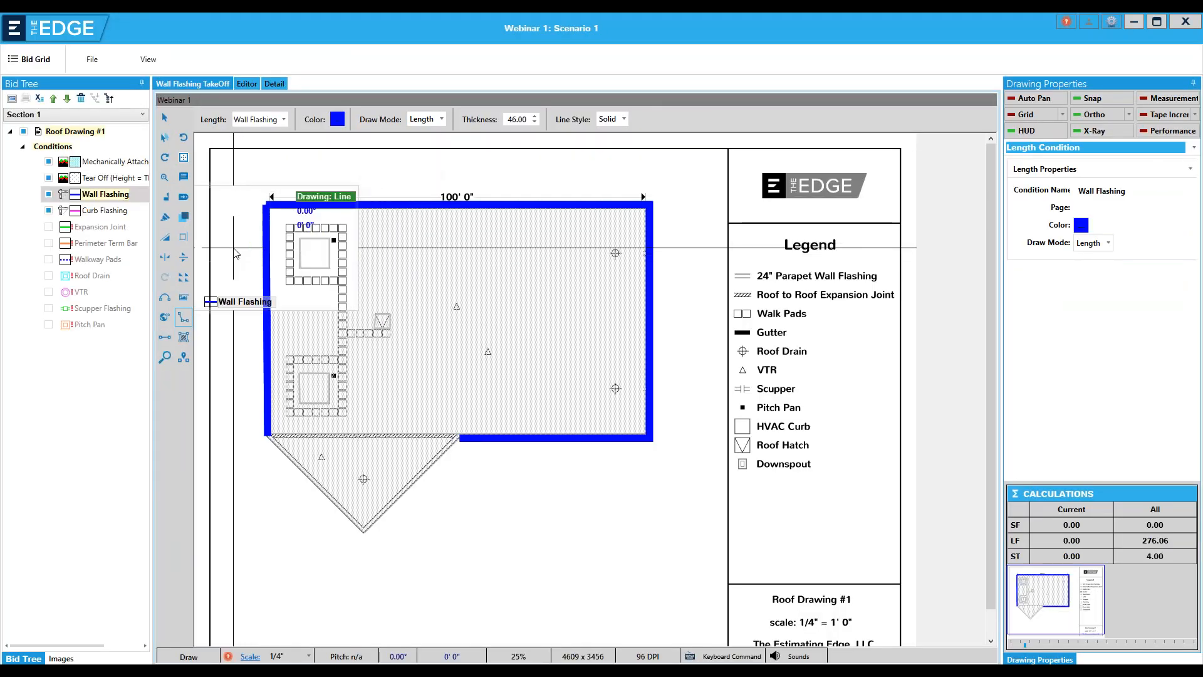
Import the plan image 0053 A8.1 Roof Details.tif from the 0001 MCSD Plans folder into the bid
left_click(10, 100)
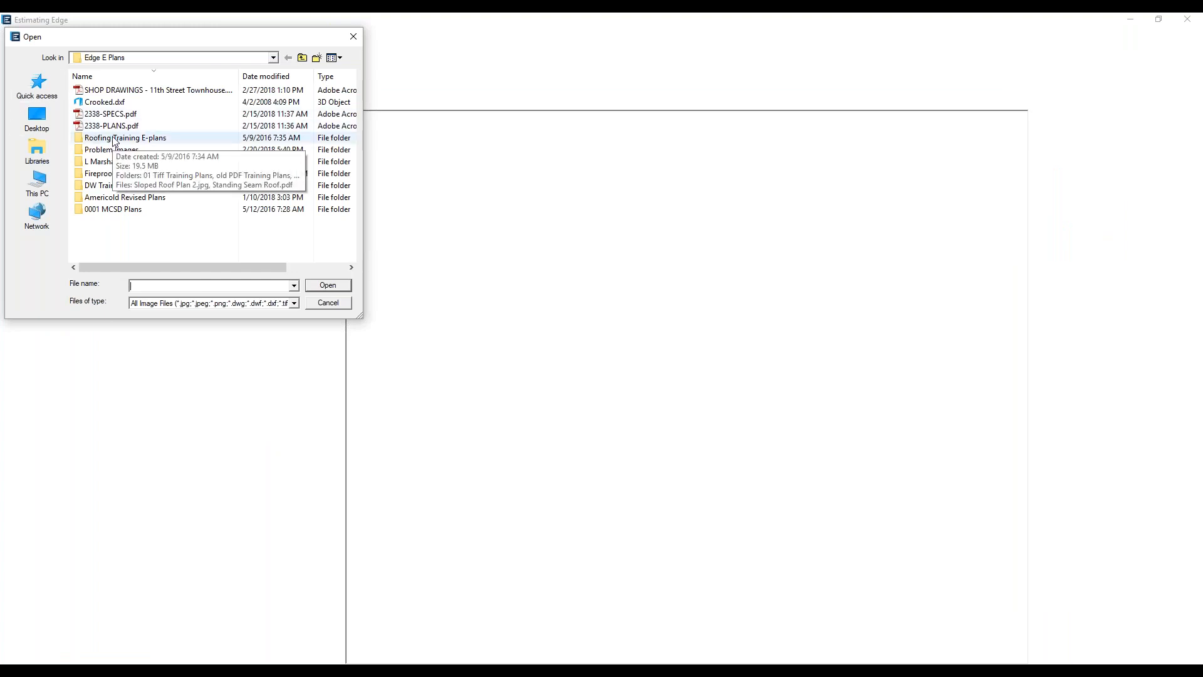
left_click(108, 211)
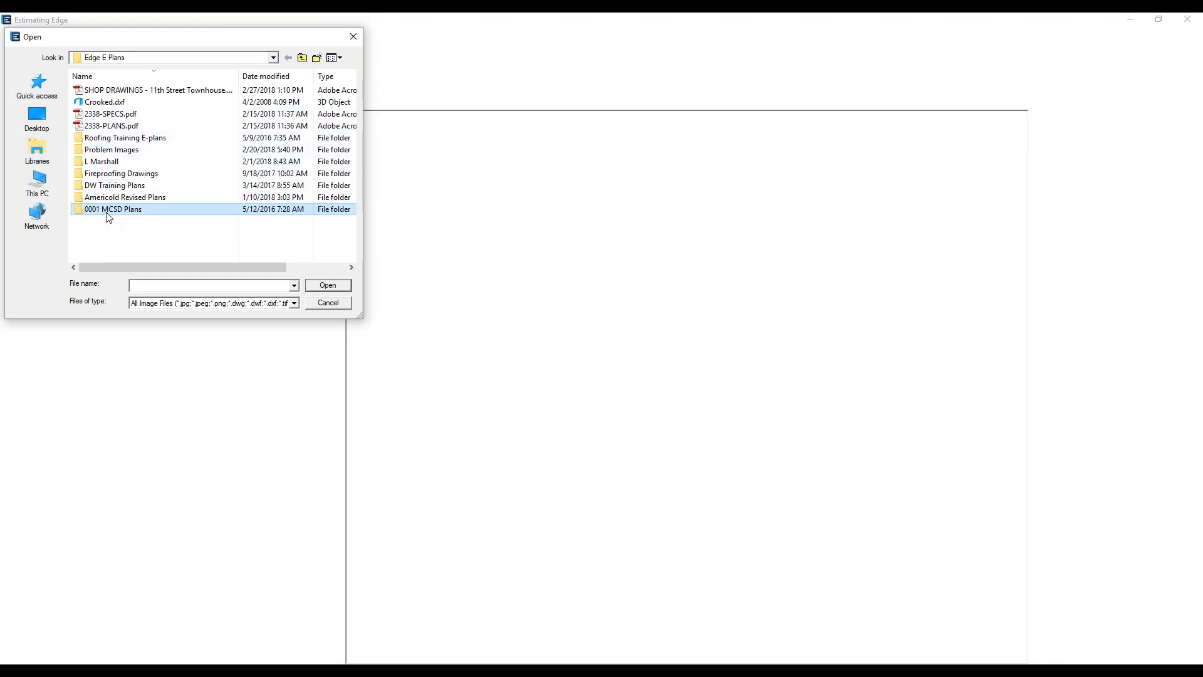
double_click(109, 210)
left_click(84, 210)
double_click(85, 213)
double_click(97, 91)
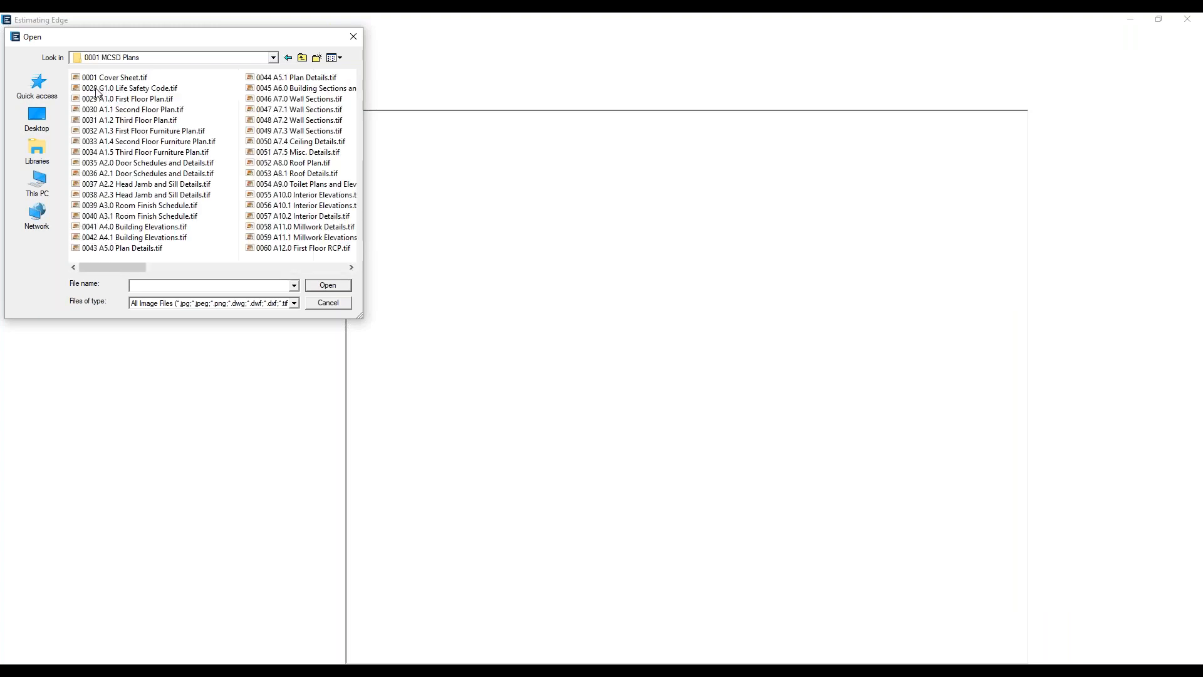
scroll(178, 206, "down", 2)
scroll(178, 206, "up", 2)
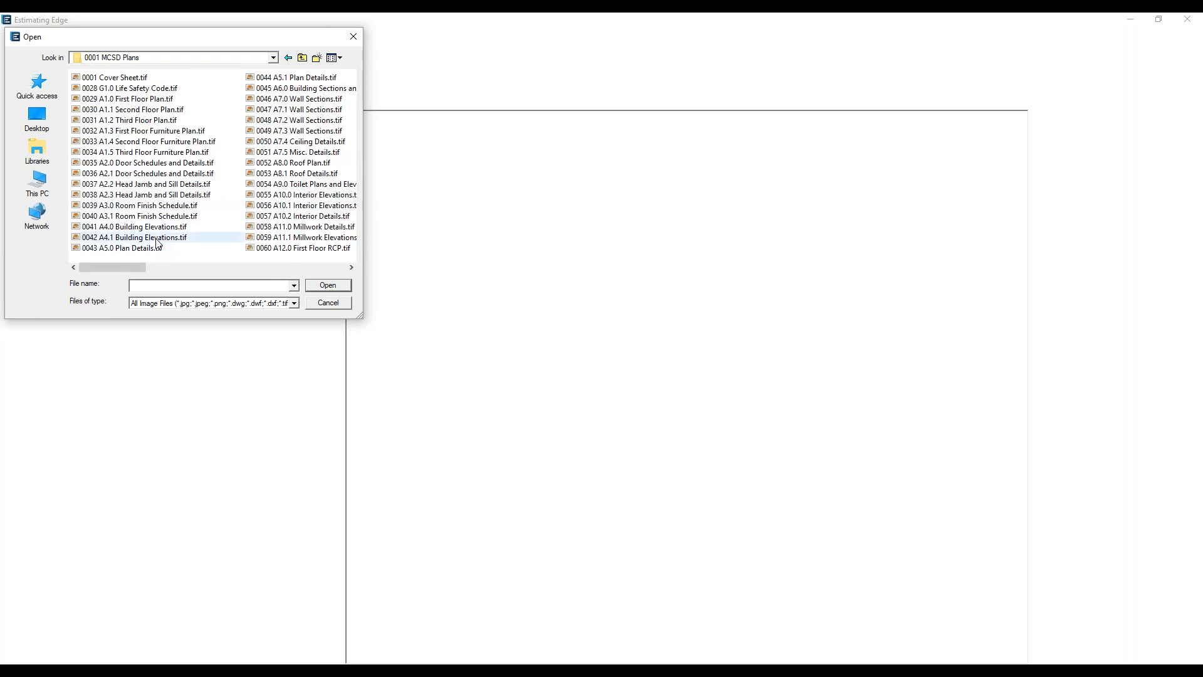
scroll(164, 236, "down", 1)
left_click(134, 175)
double_click(133, 175)
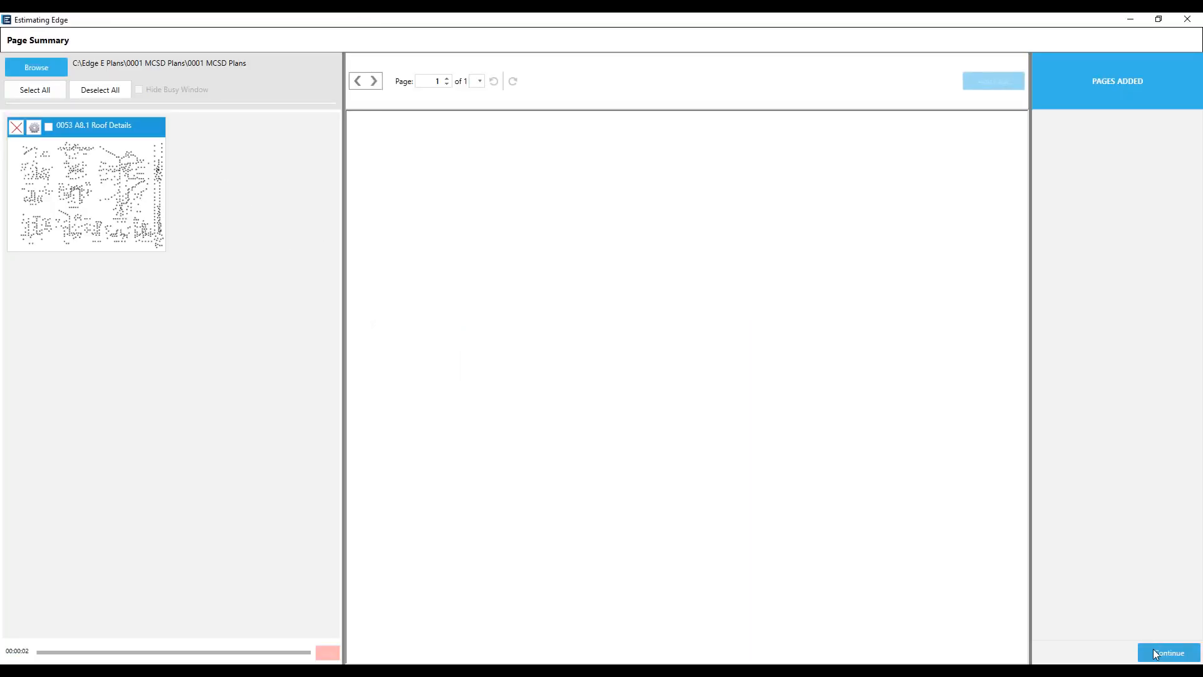
left_click(1163, 652)
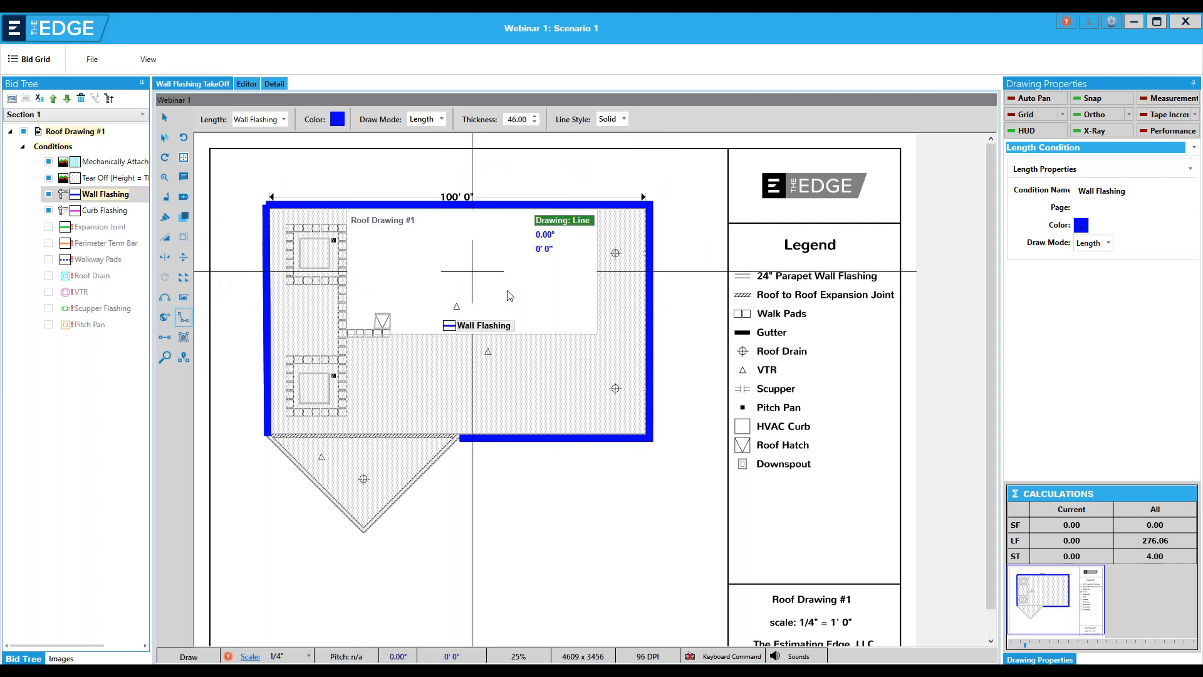
Place an image hyperlink to 0053 A8.1 Roof Details just outside the roof's right wall, near the upper roof drain
left_click(183, 298)
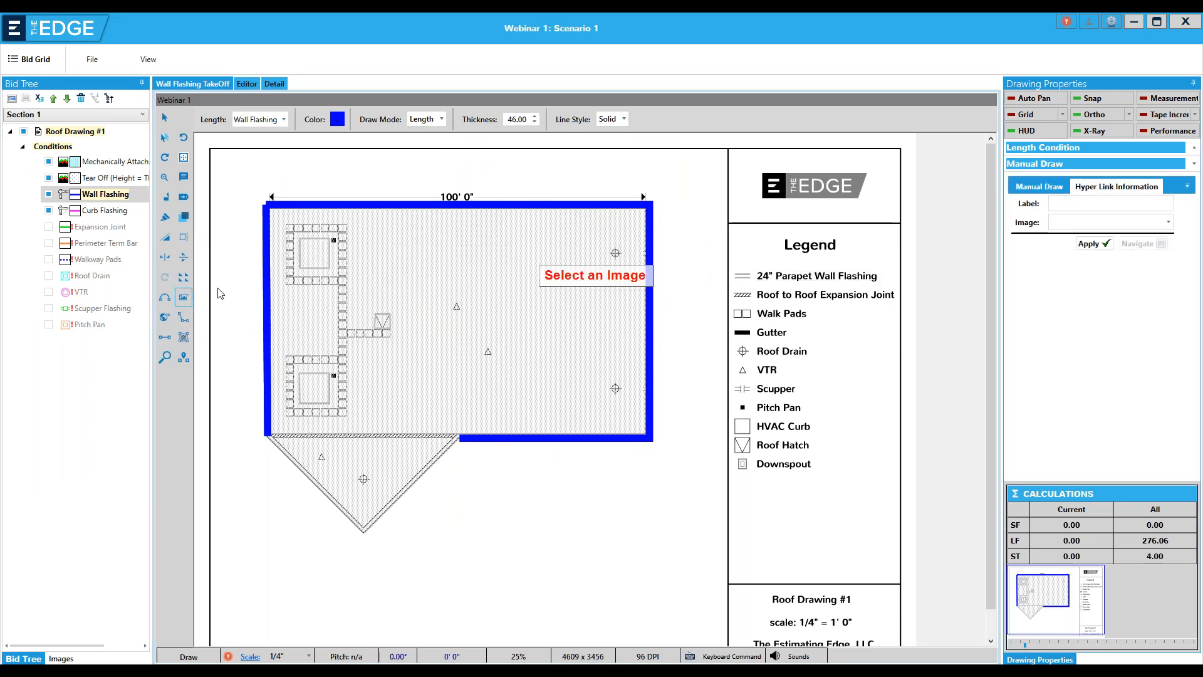
left_click(1169, 223)
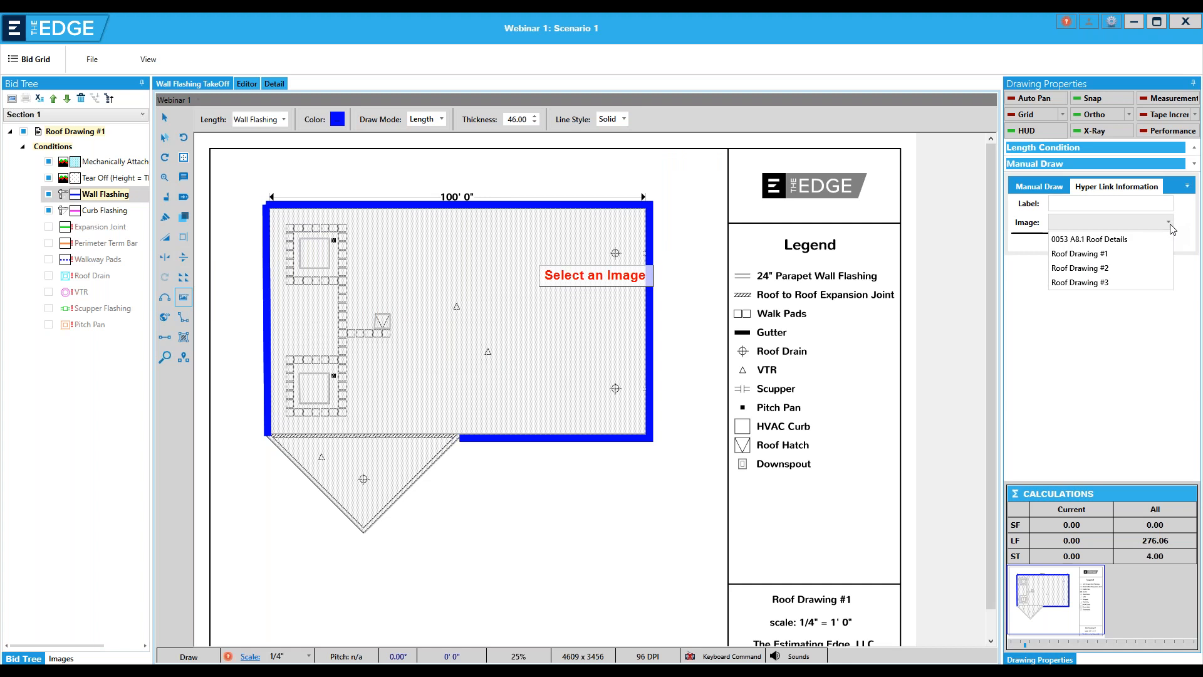
left_click(1104, 240)
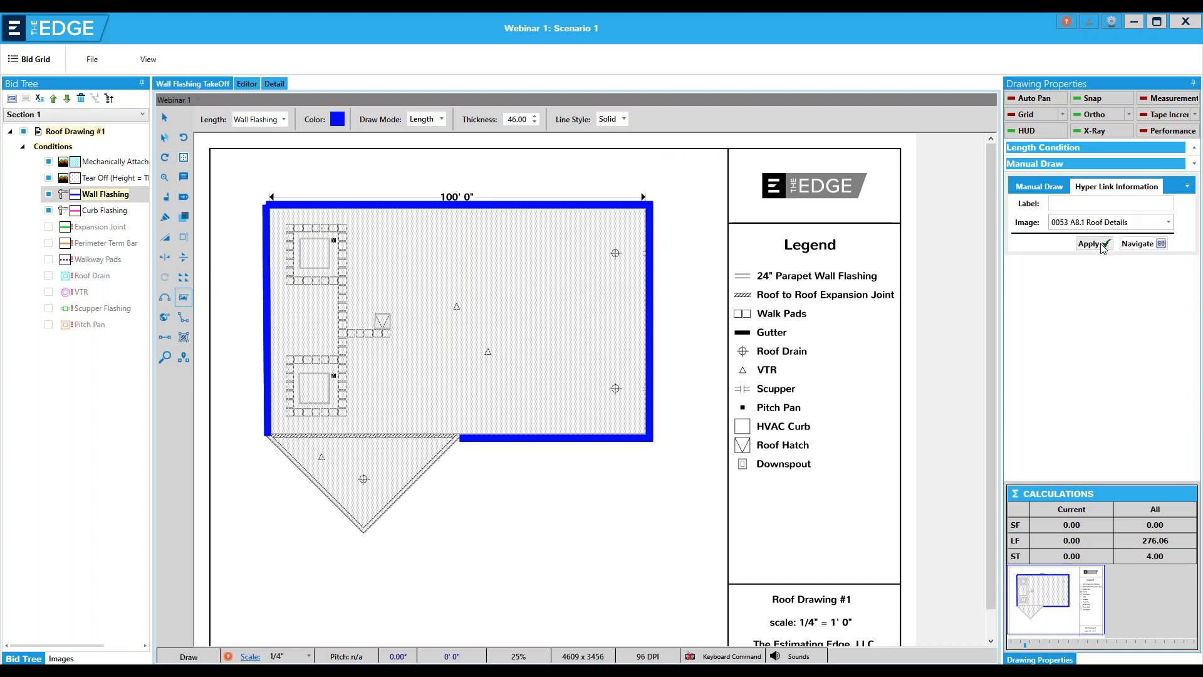
left_click(1100, 243)
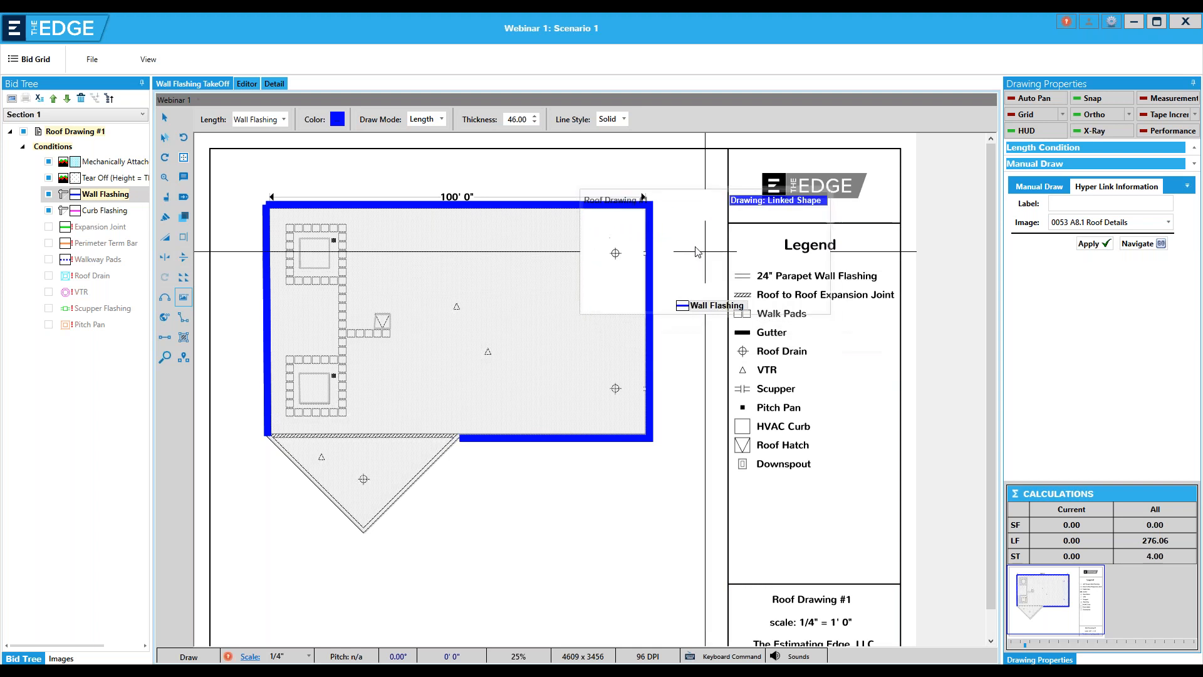
left_click(664, 254)
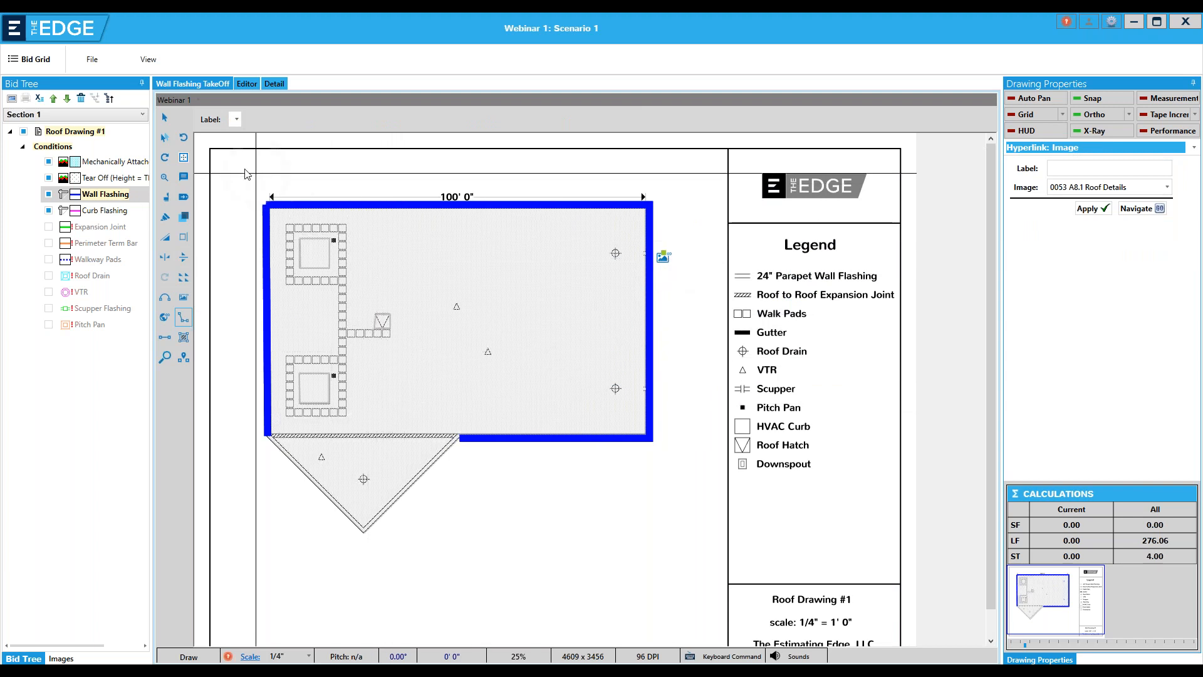
Open the linked roof details sheet, crop the parapet coping detail and save it as a new image named Parapet
left_click(166, 117)
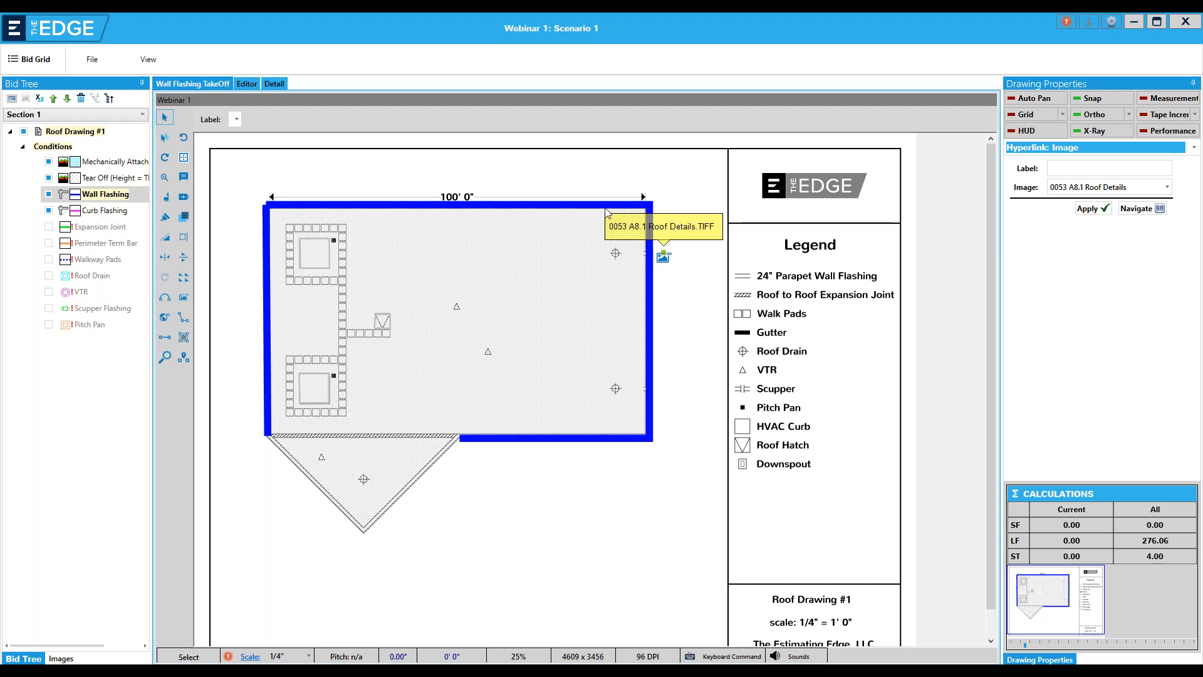
left_click(663, 259)
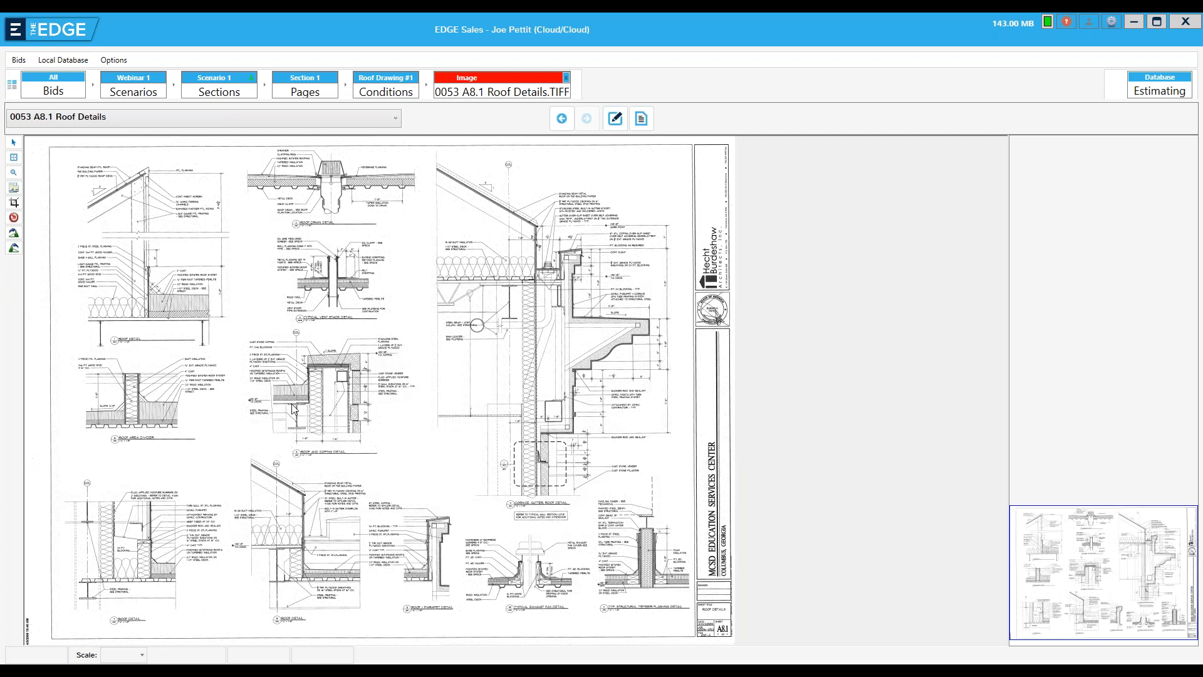
left_click(14, 202)
left_click_drag(246, 338, 416, 463)
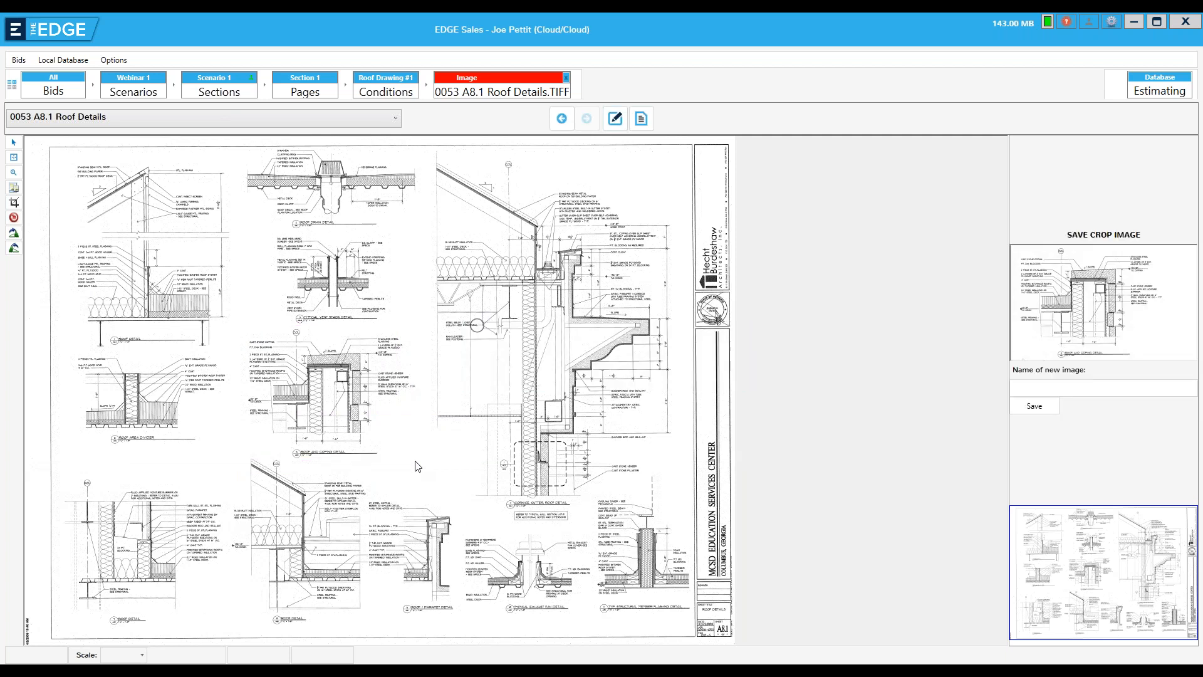
left_click(1019, 389)
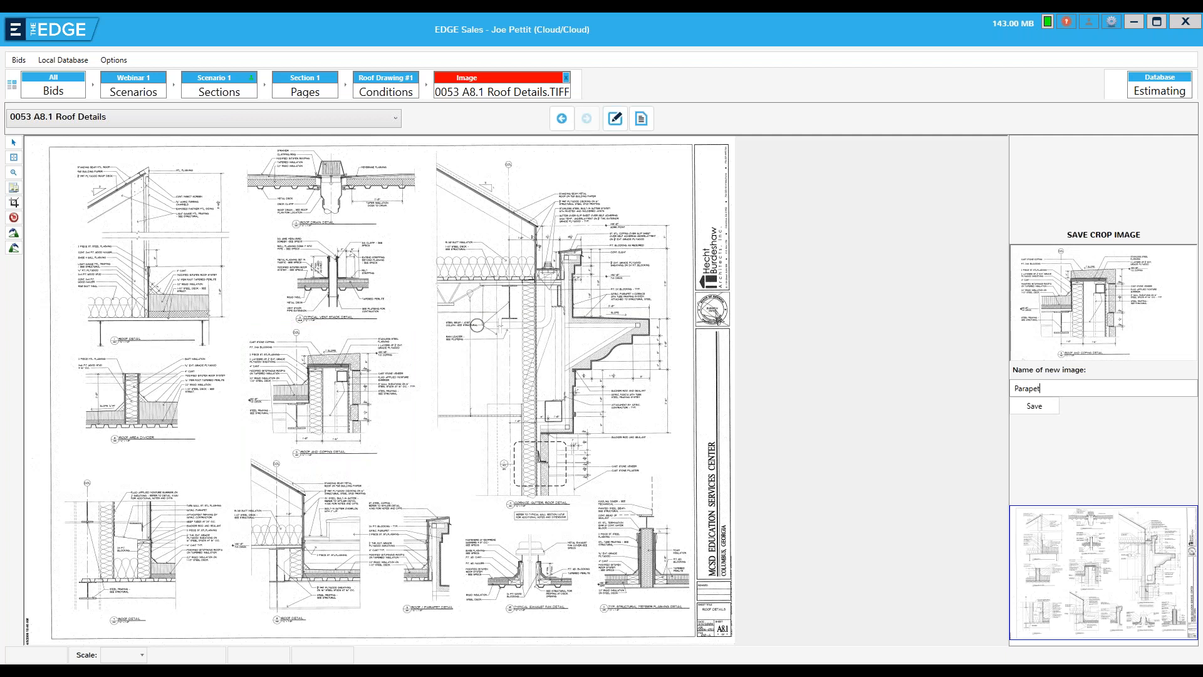
left_click(1034, 406)
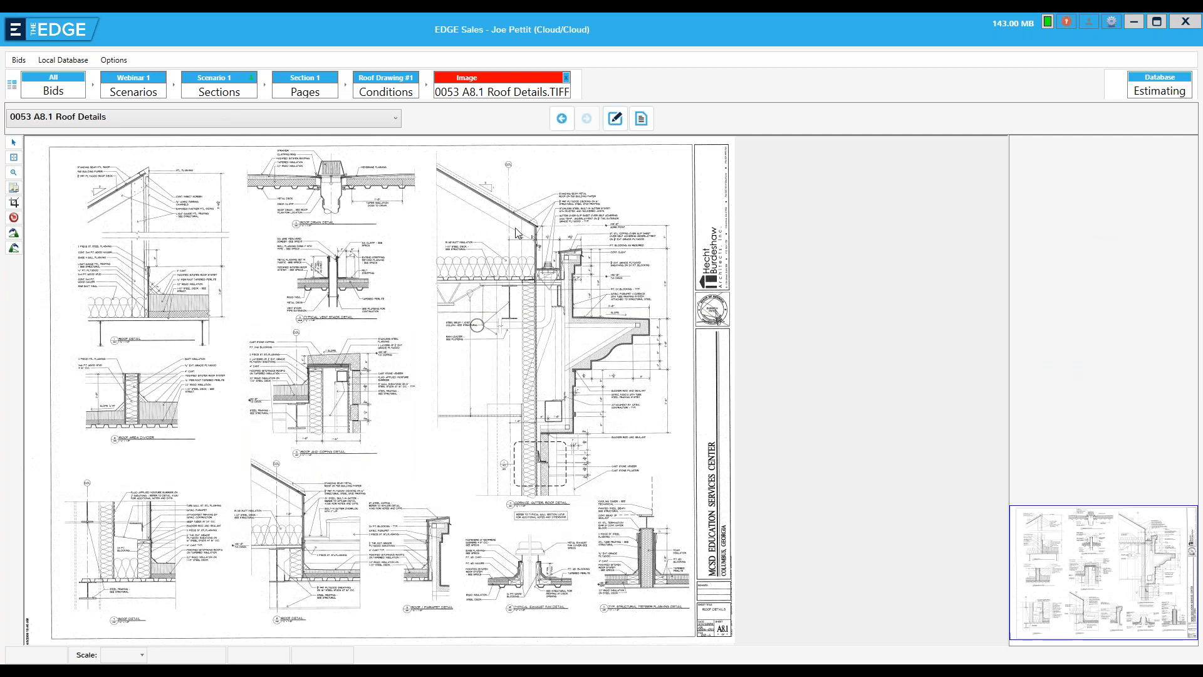
Return to the Wall Flashing takeoff and place an image hyperlink to Parapet at the roof's lower-right corner
left_click(566, 78)
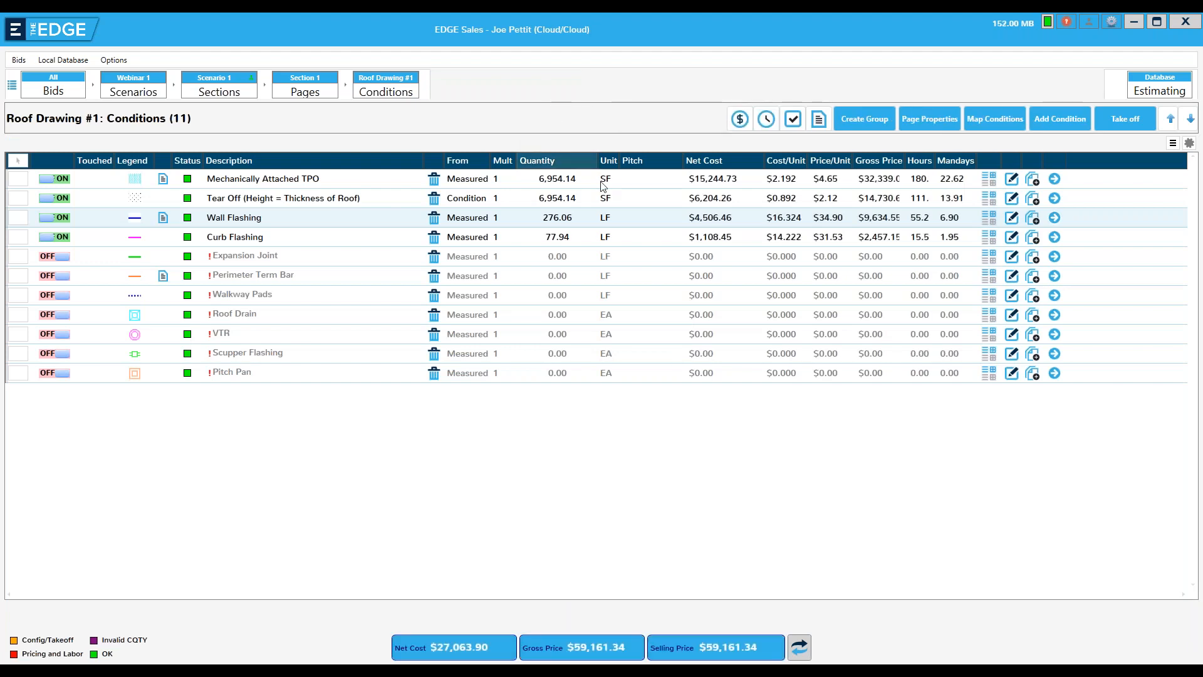
left_click(1054, 217)
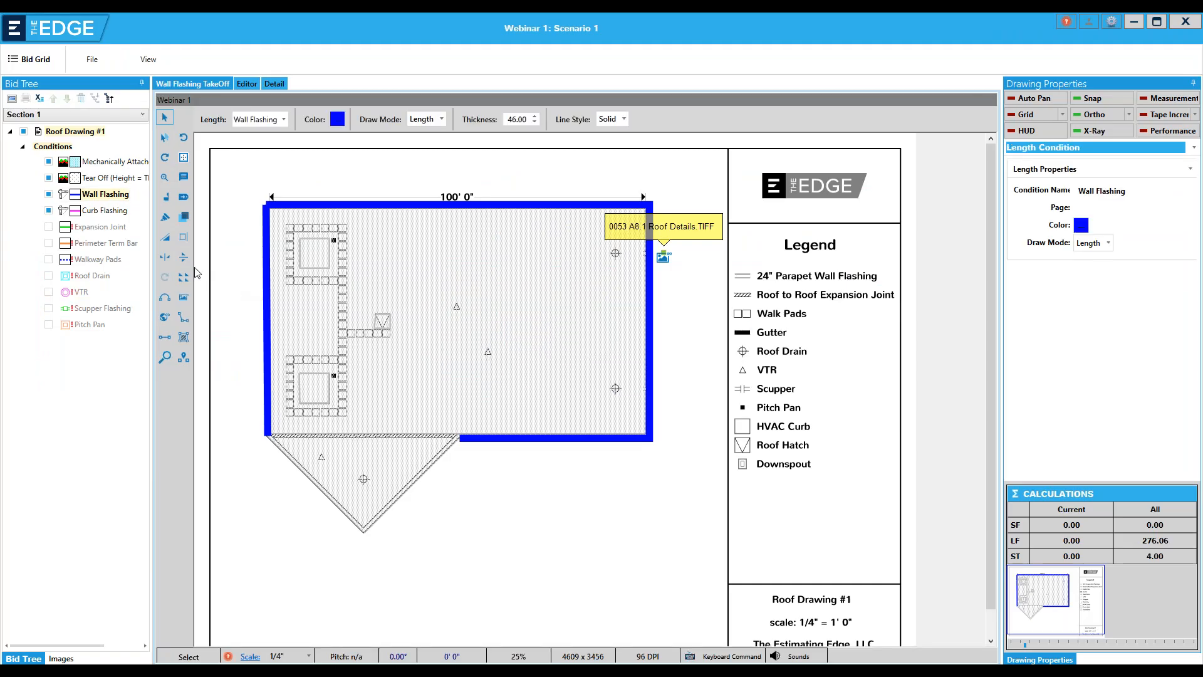
left_click(184, 297)
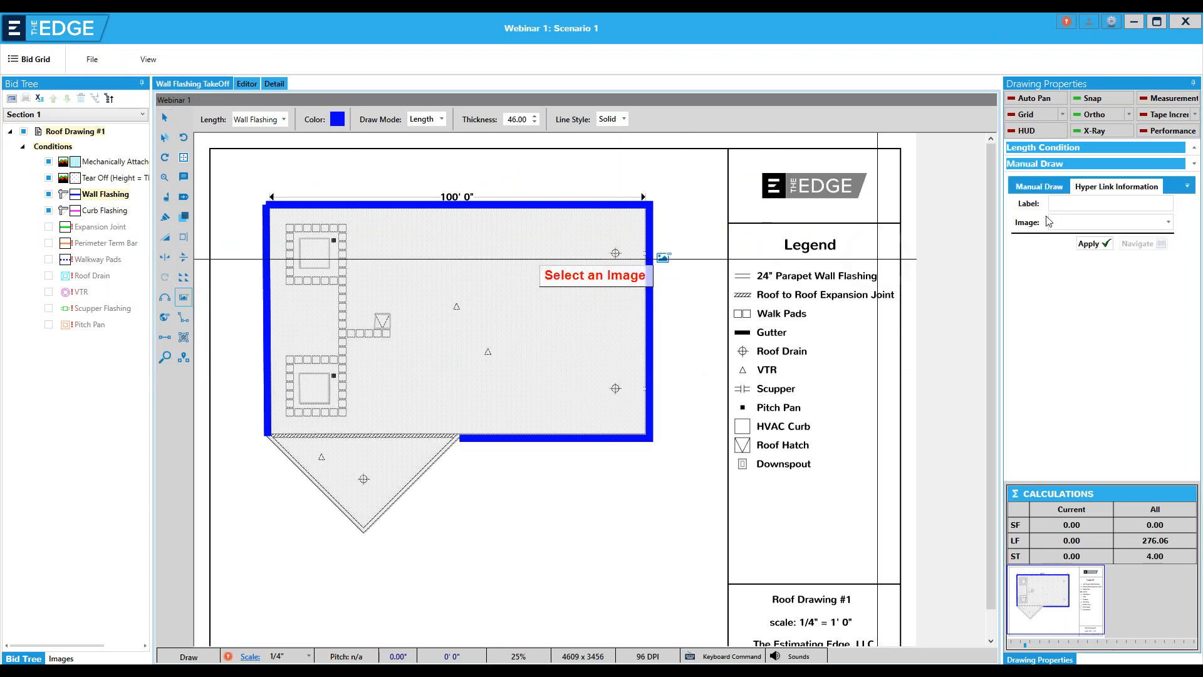
left_click(1169, 223)
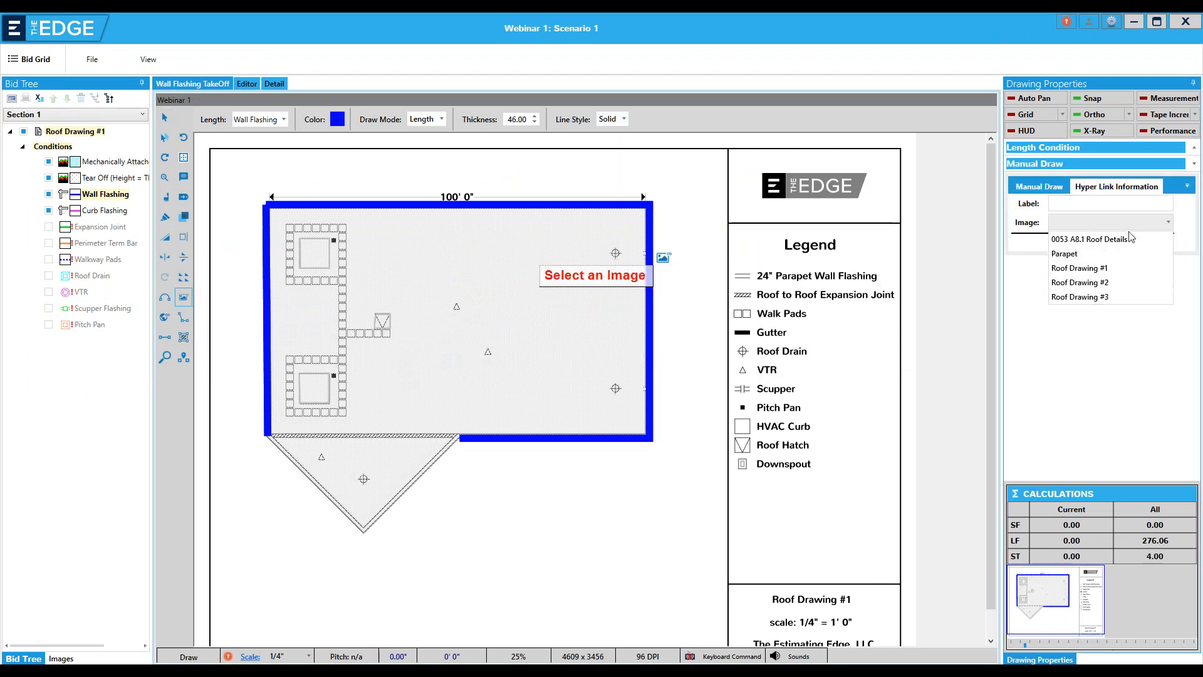
left_click(1065, 254)
left_click(1090, 244)
left_click(641, 452)
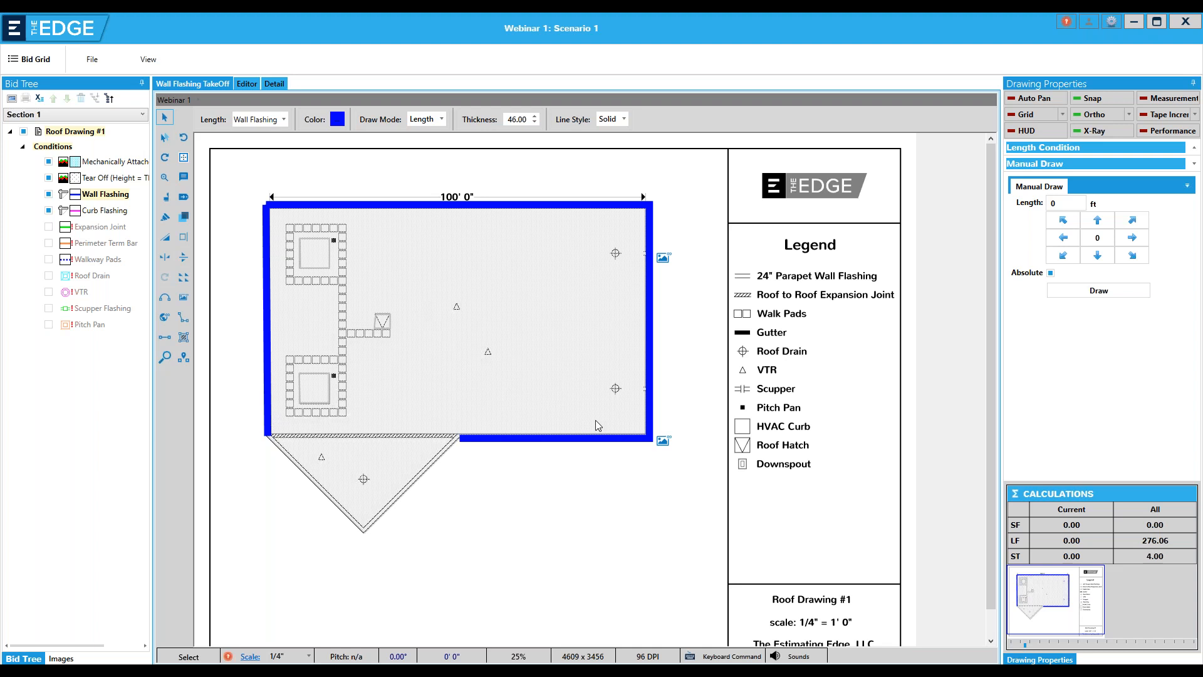
Follow the Parapet hyperlink at the roof's lower-right corner to view the detail, and close the image
left_click(663, 442)
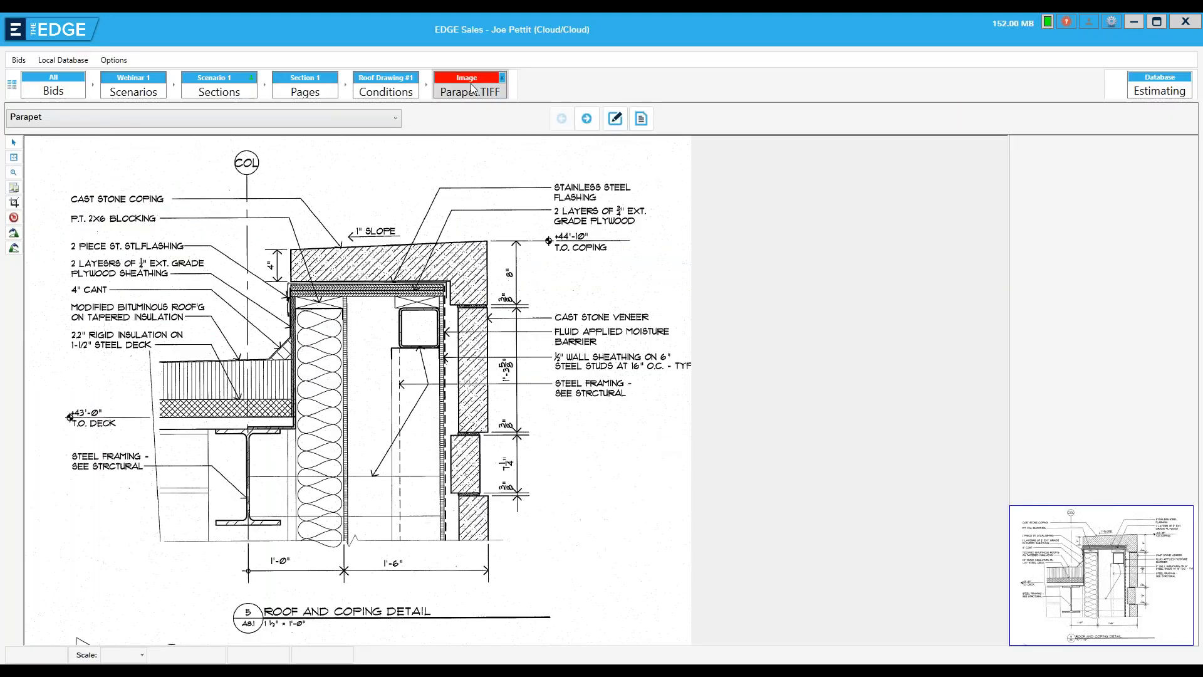
left_click(502, 77)
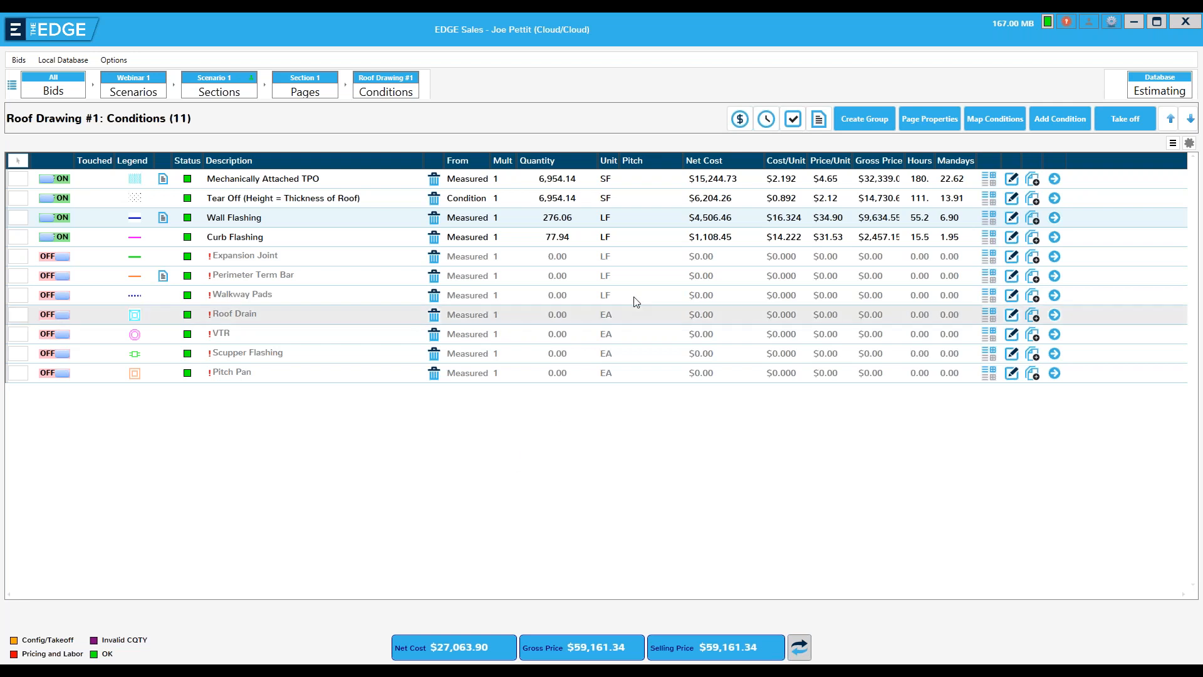
In the Roofing subdivision estimate, add a 10 percent Material tax class markup named Inflation and save it
left_click(794, 122)
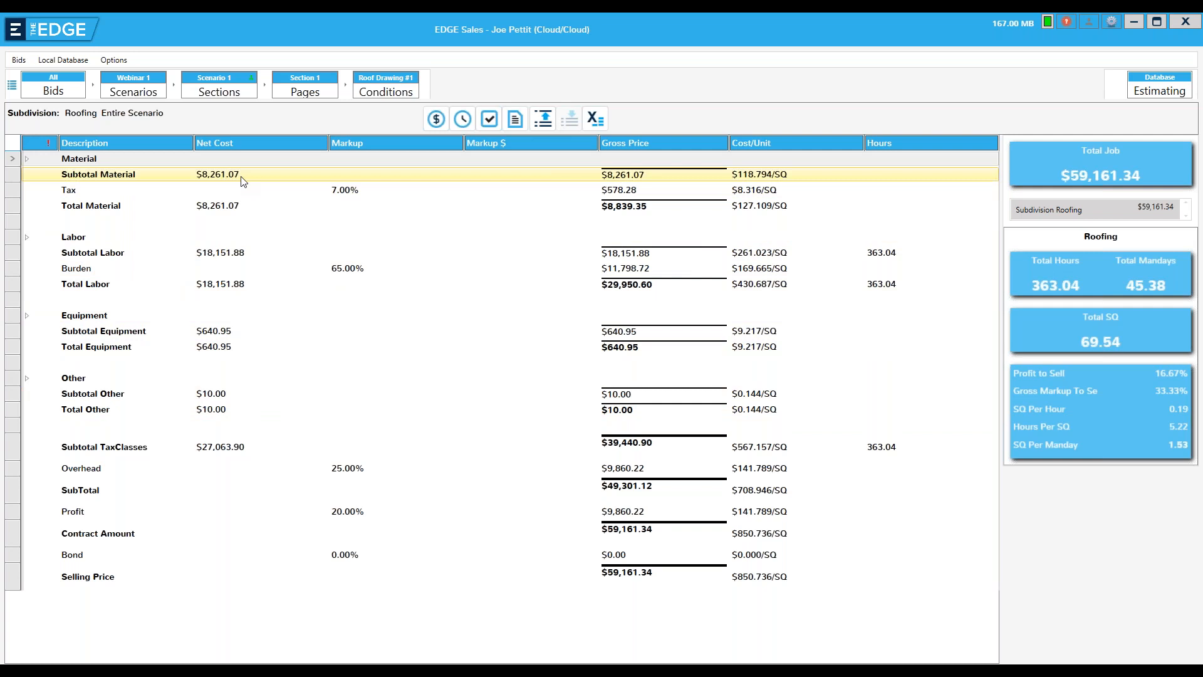
left_click(85, 160)
double_click(86, 160)
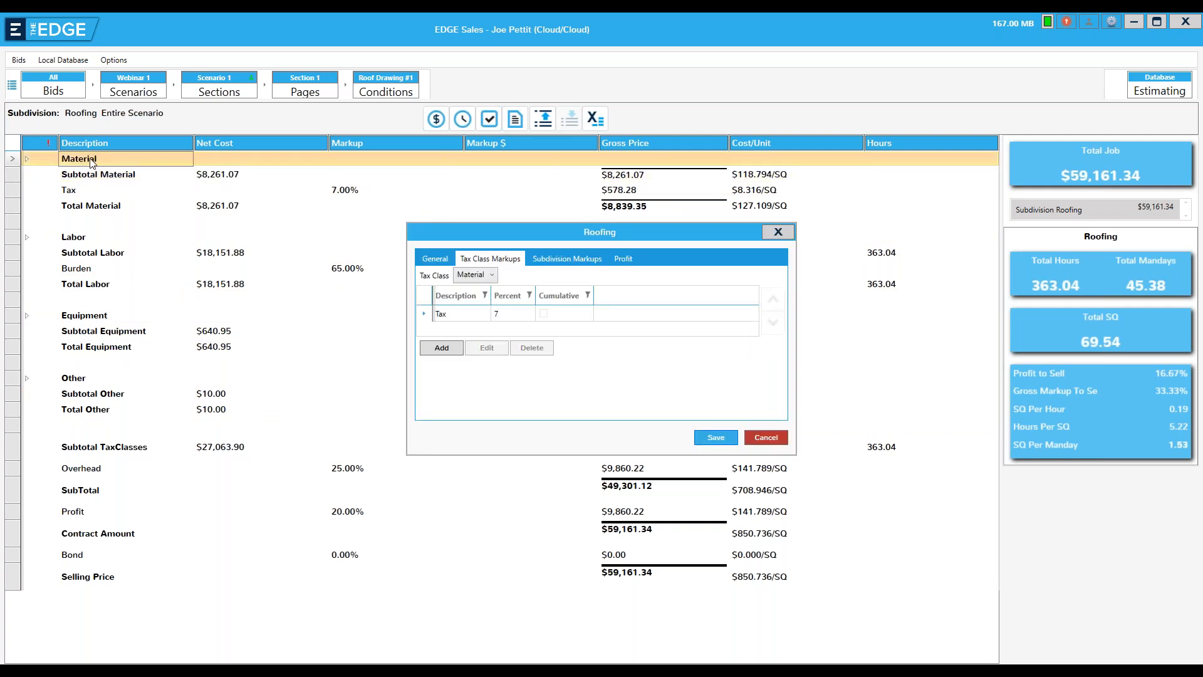
left_click(440, 349)
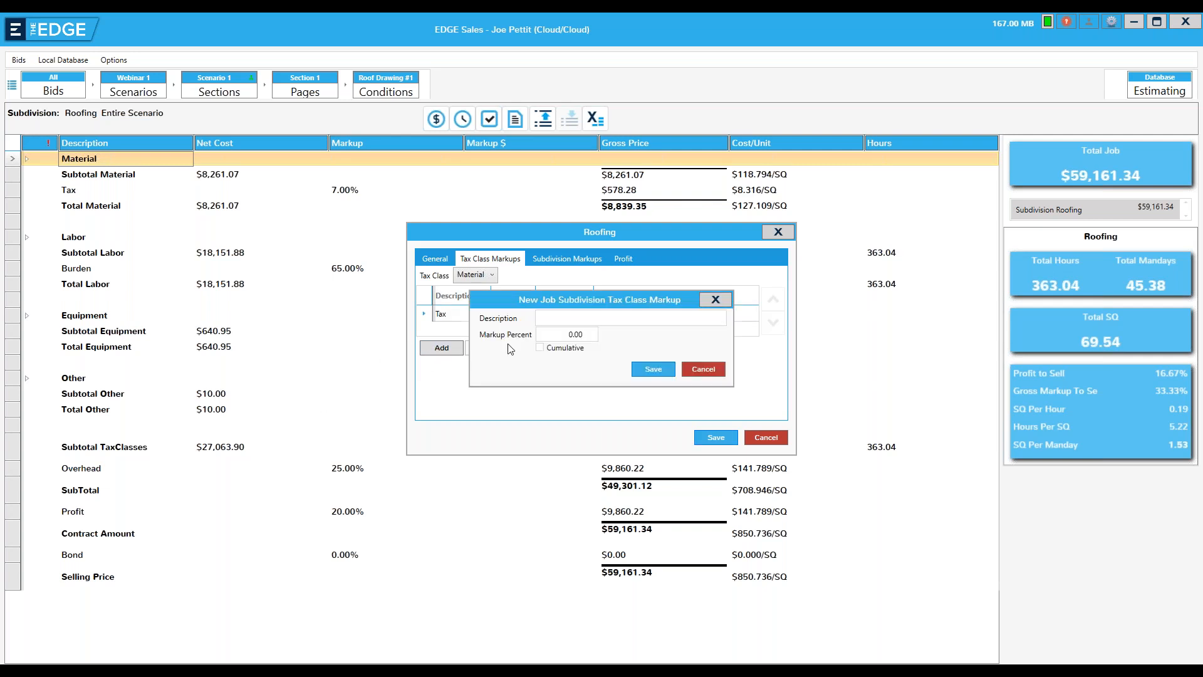
left_click(548, 318)
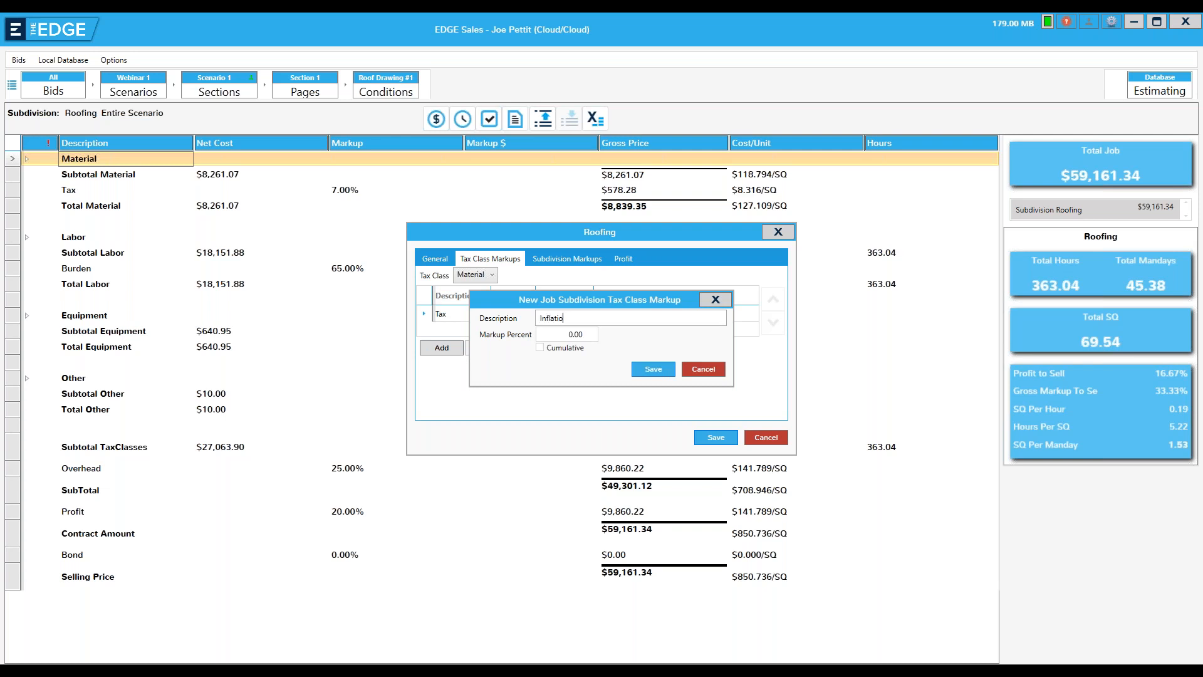
left_click(567, 335)
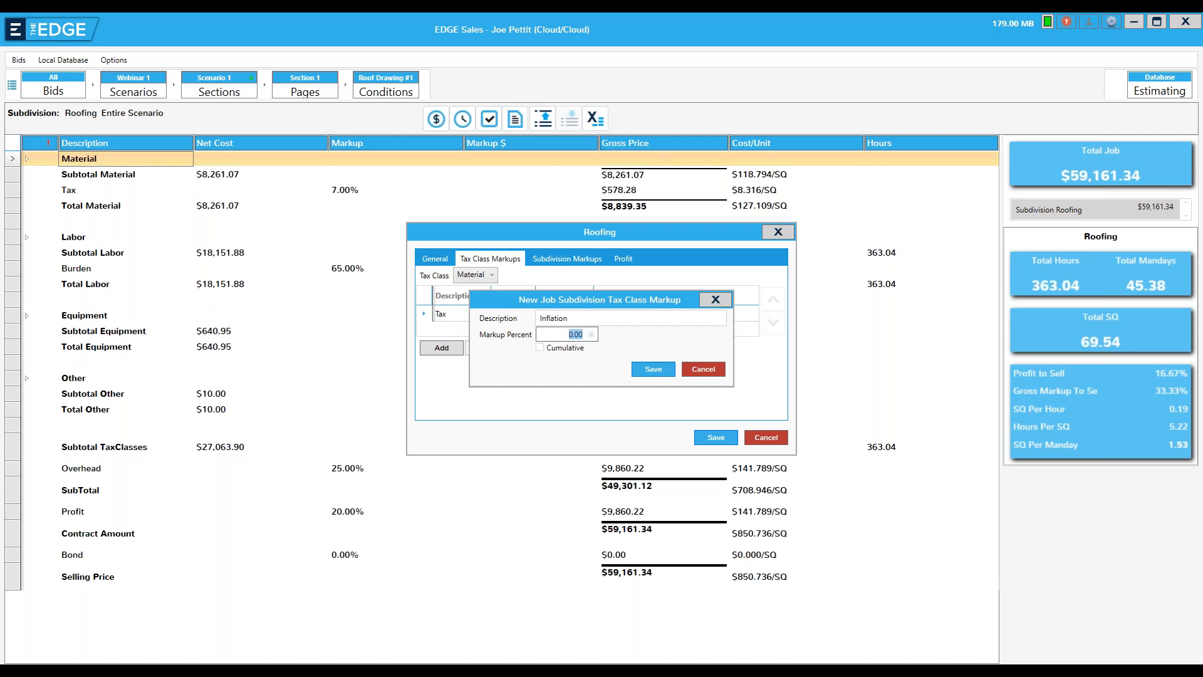
type("10")
left_click(654, 369)
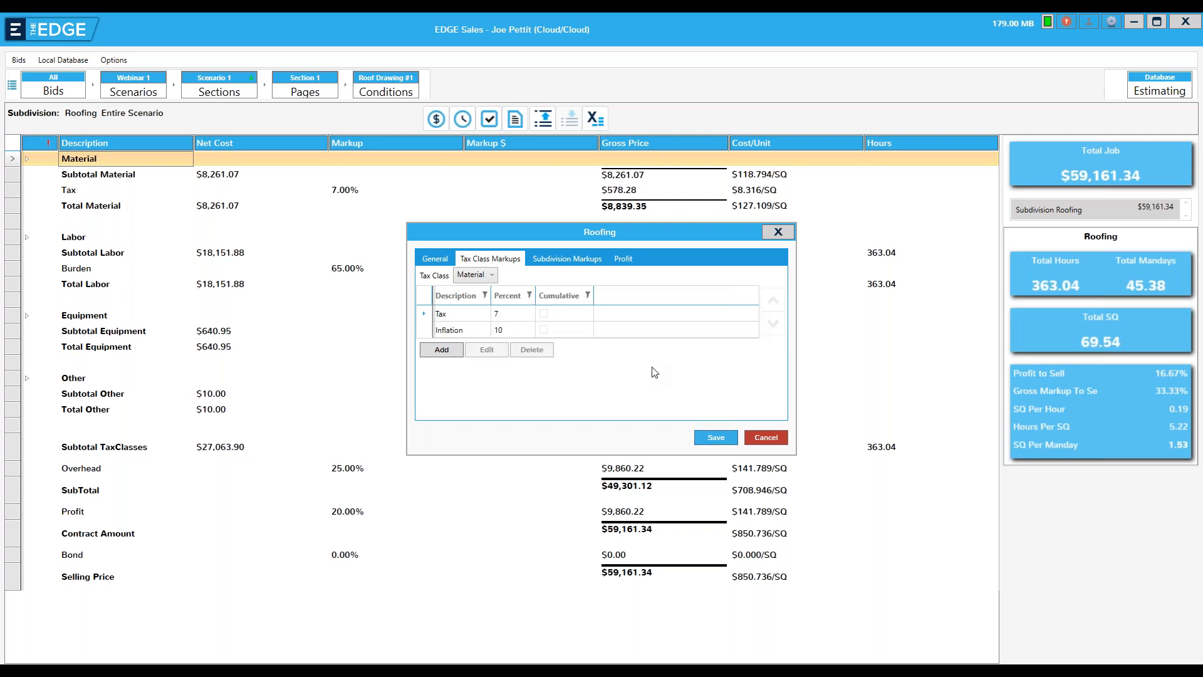
left_click(714, 439)
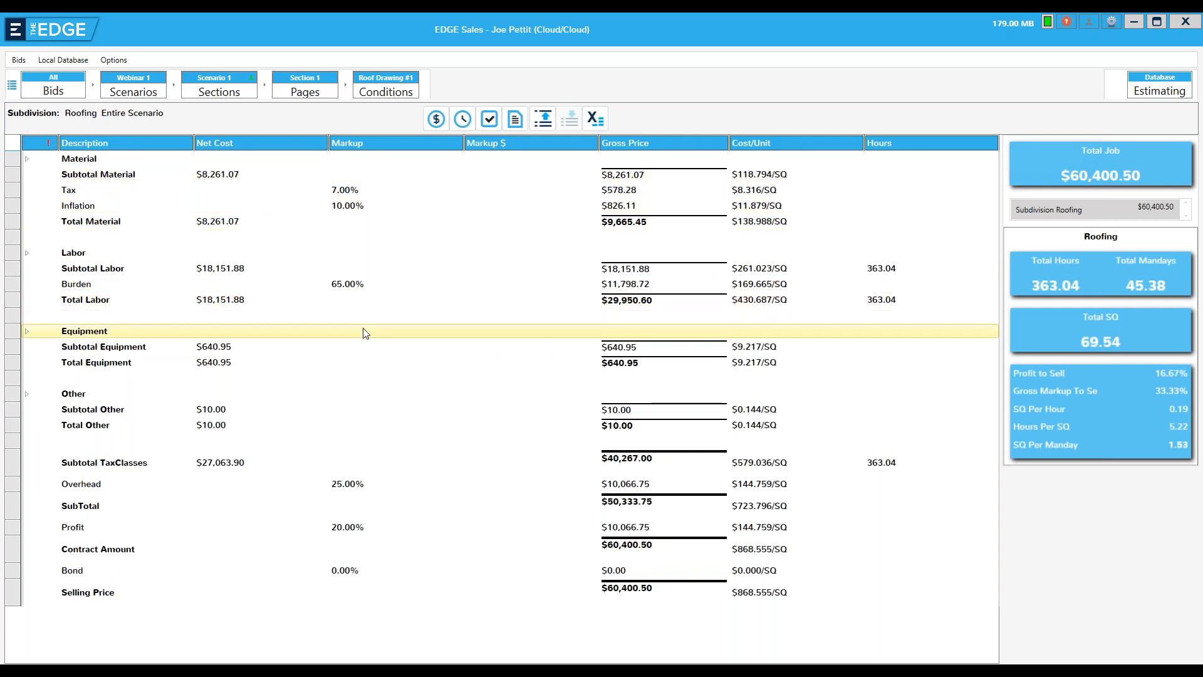
Add a scenario markup named Comission at 5 percent to Scenario 1 and save the scenario properties
left_click(80, 573)
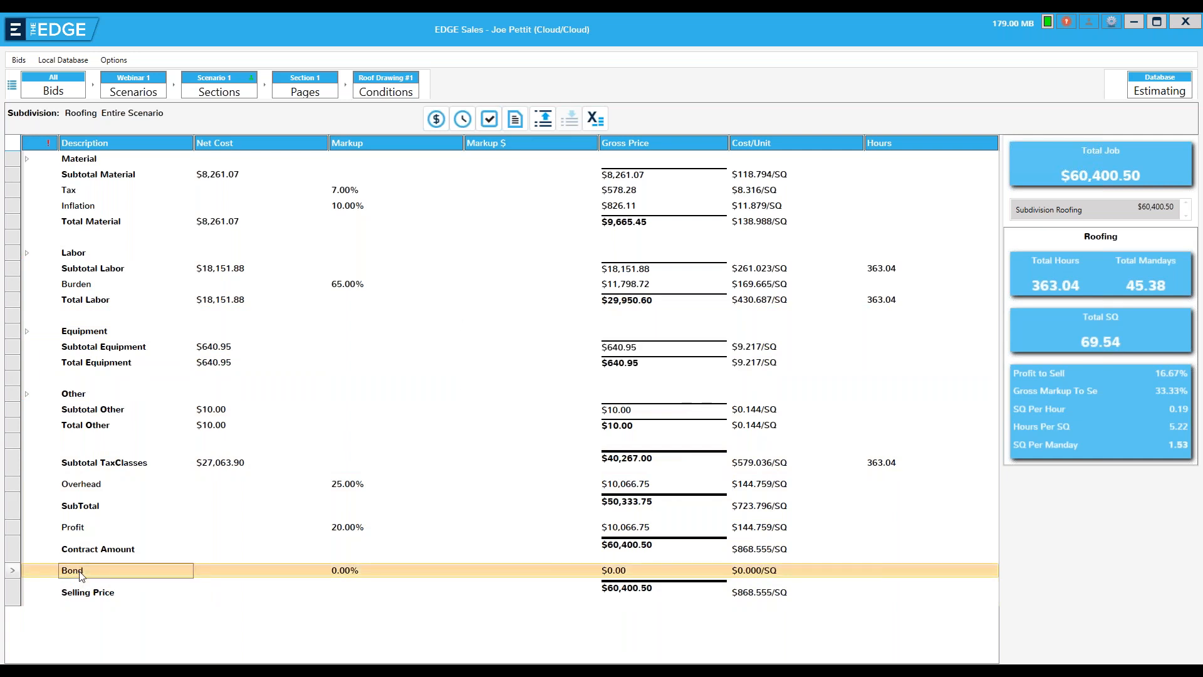
double_click(111, 567)
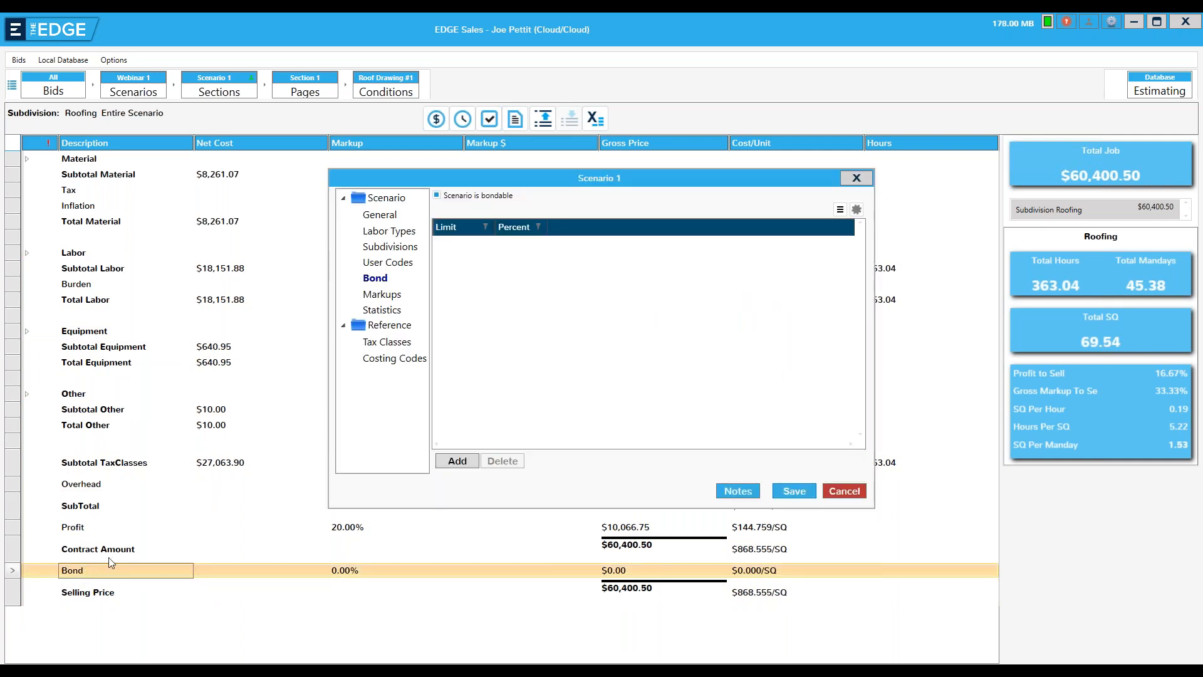
left_click(379, 297)
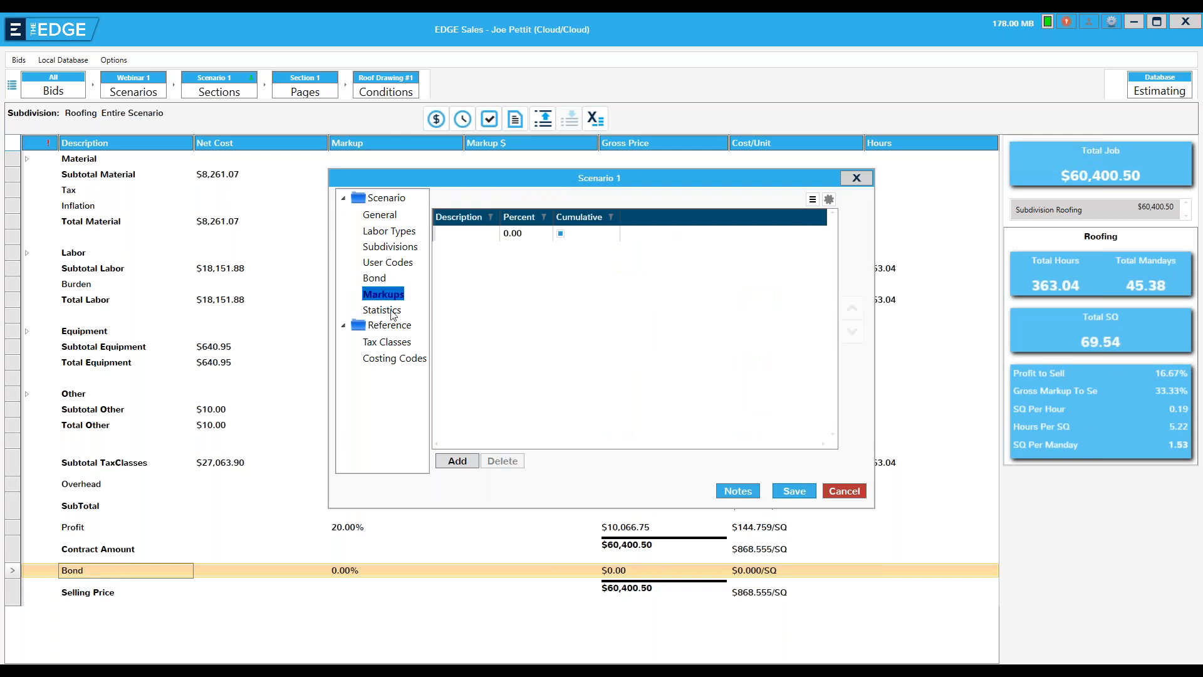
left_click(451, 463)
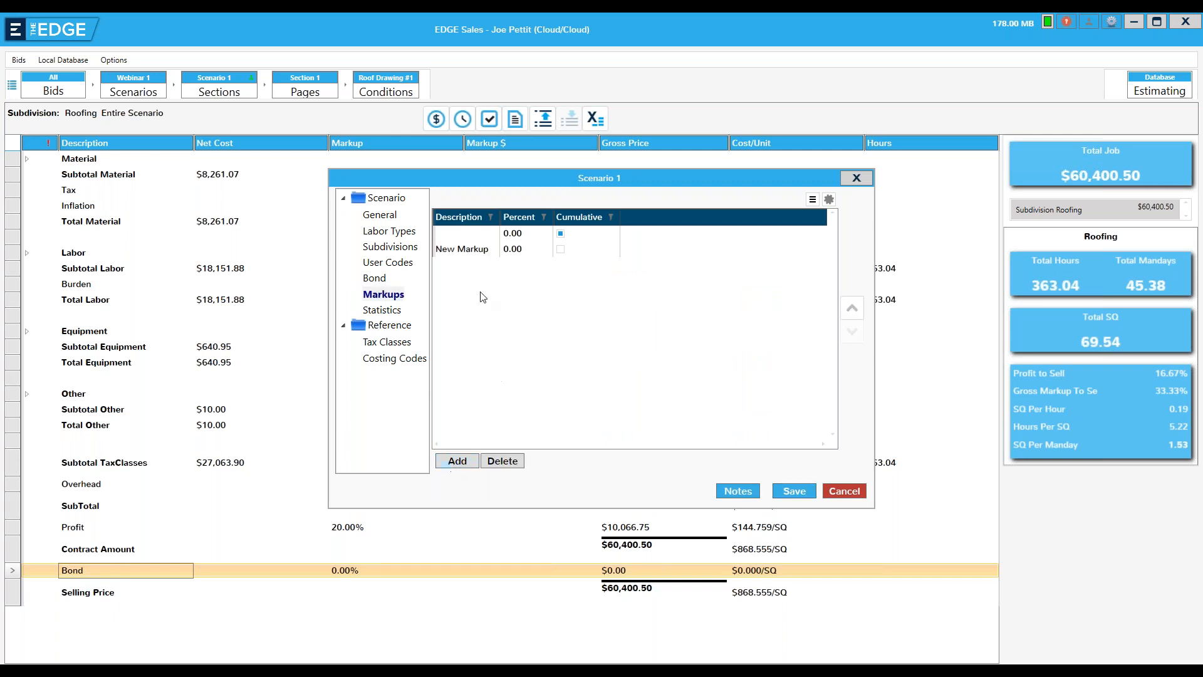
left_click(460, 248)
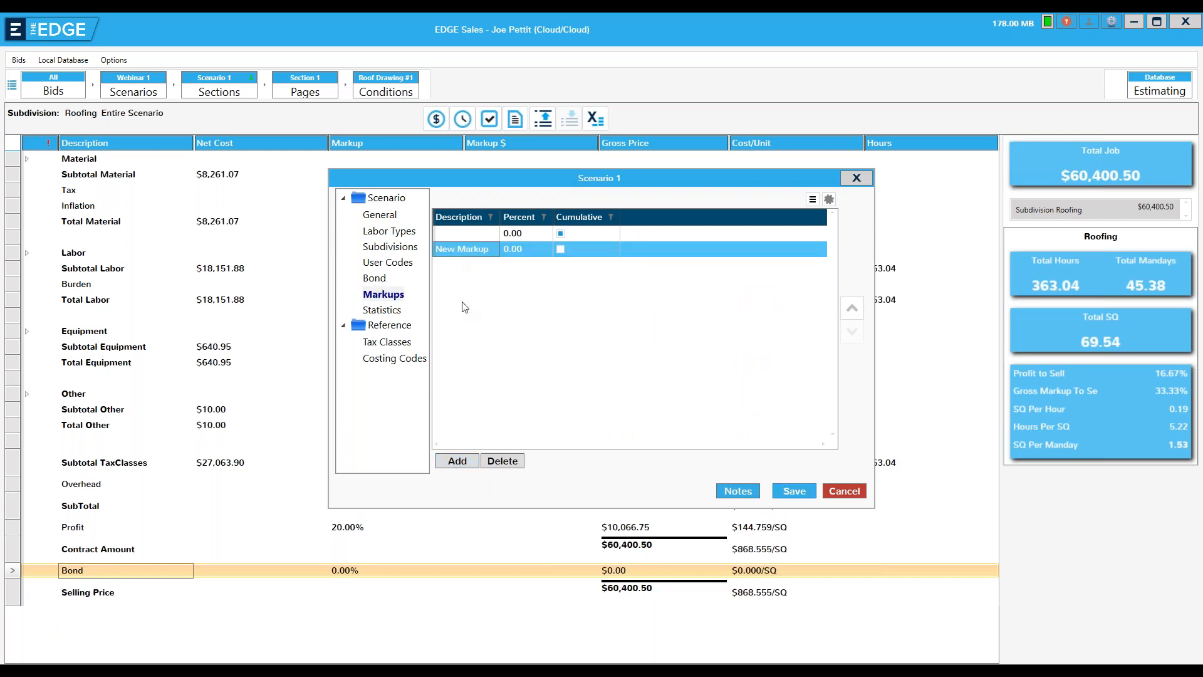
type("Comission")
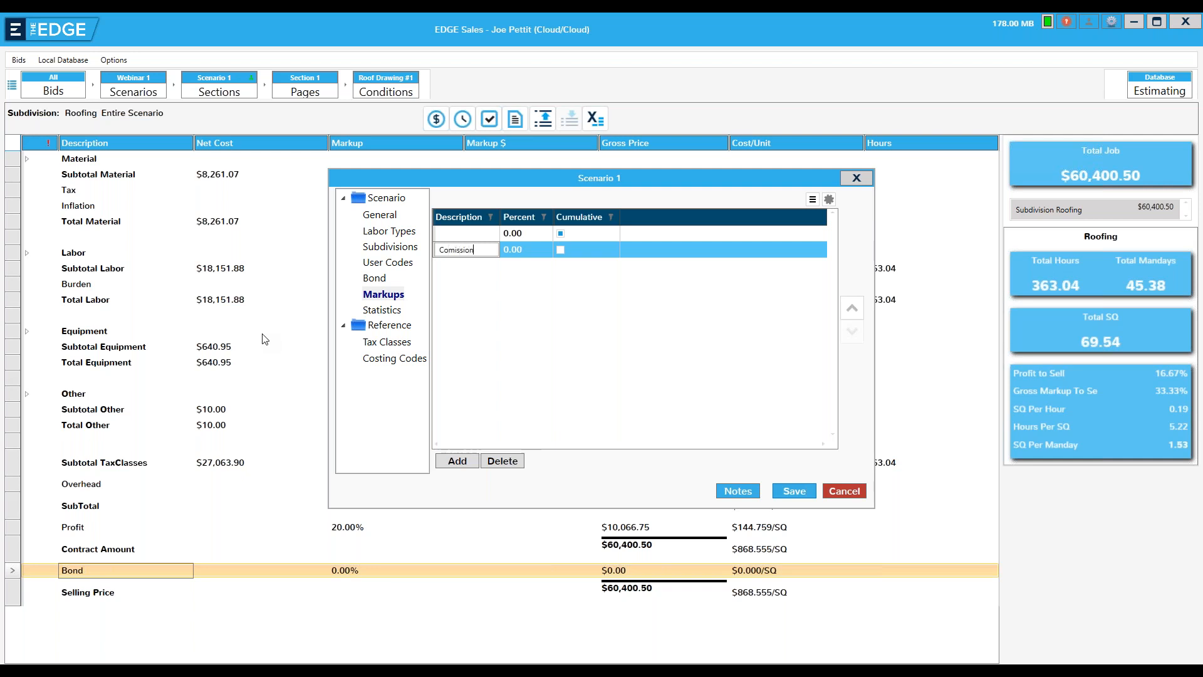
left_click(516, 250)
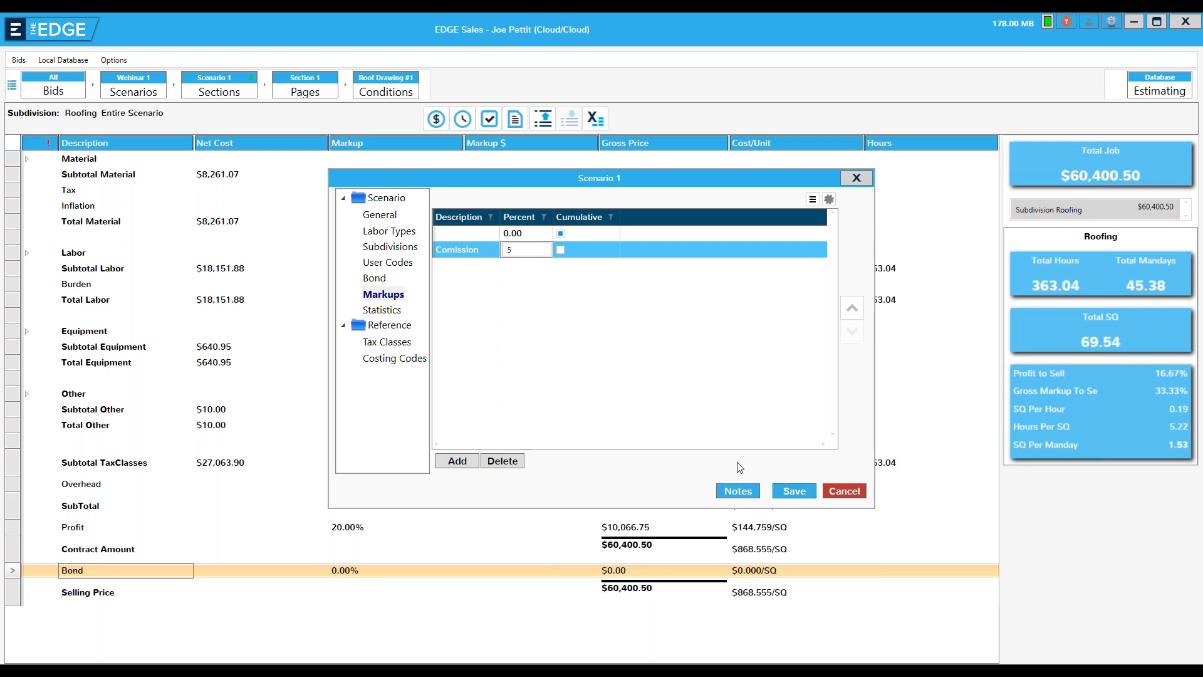
left_click(793, 490)
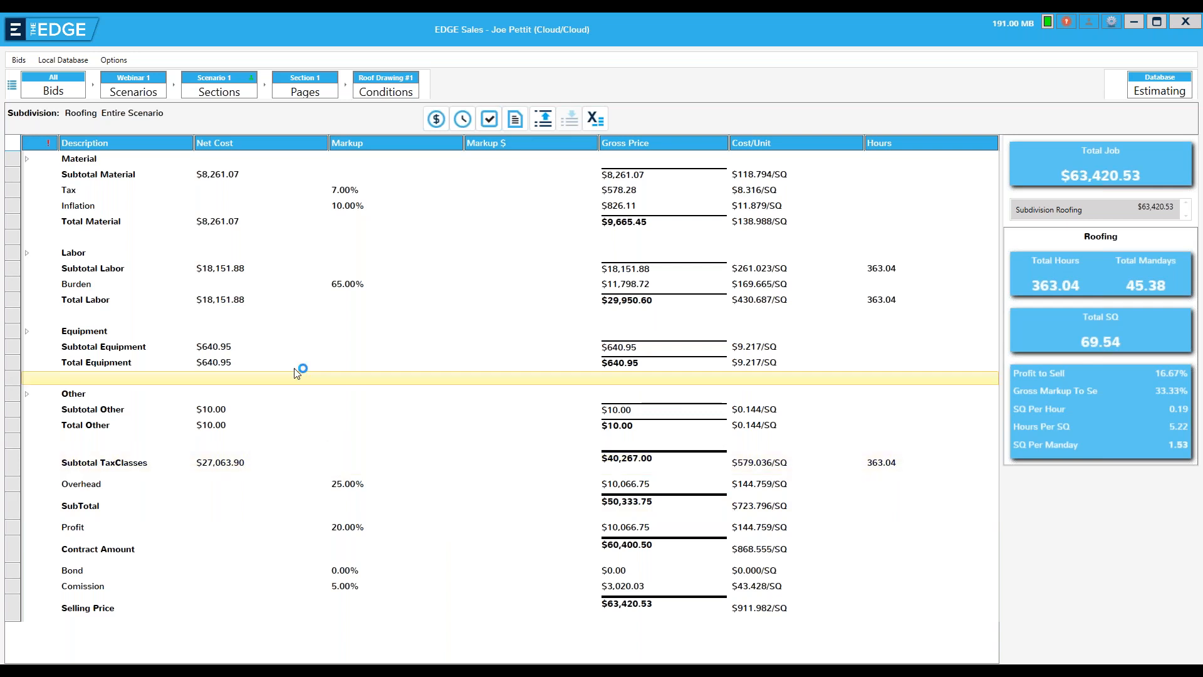
Return to the Webinar 1 scenario list and check in Scenario 1
left_click(141, 99)
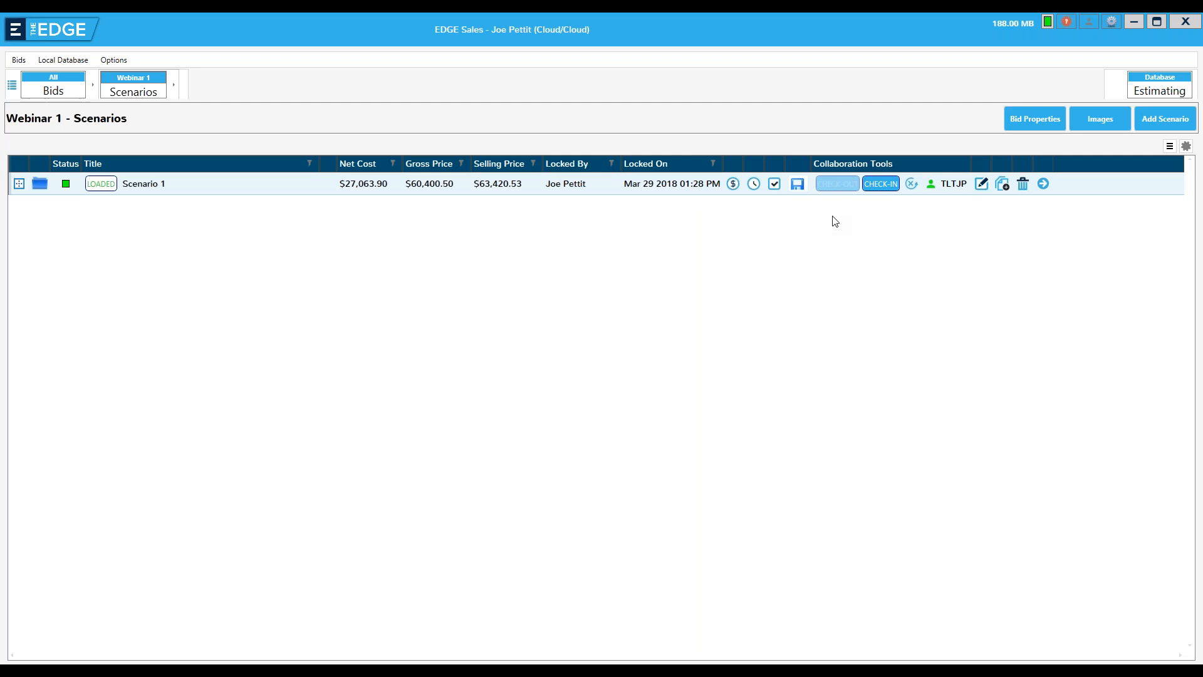
left_click(880, 186)
left_click(580, 394)
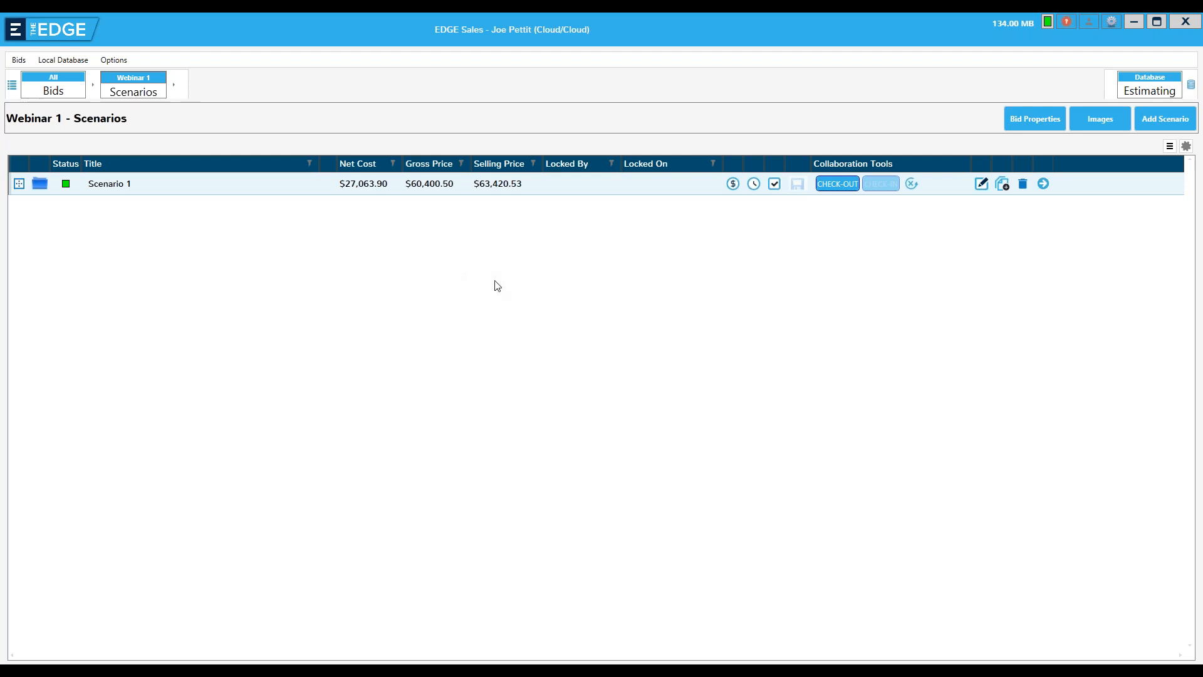
View the sections of Scenario 1 without checking it out, and return to the scenario list
left_click(1043, 184)
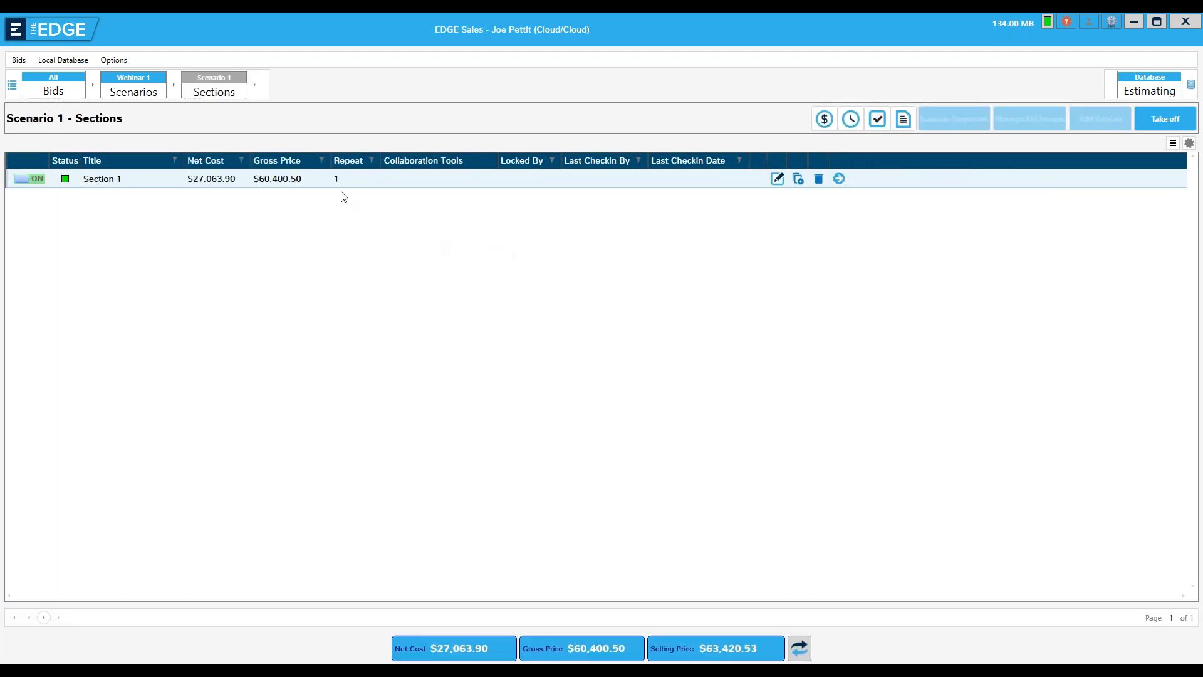
left_click(130, 94)
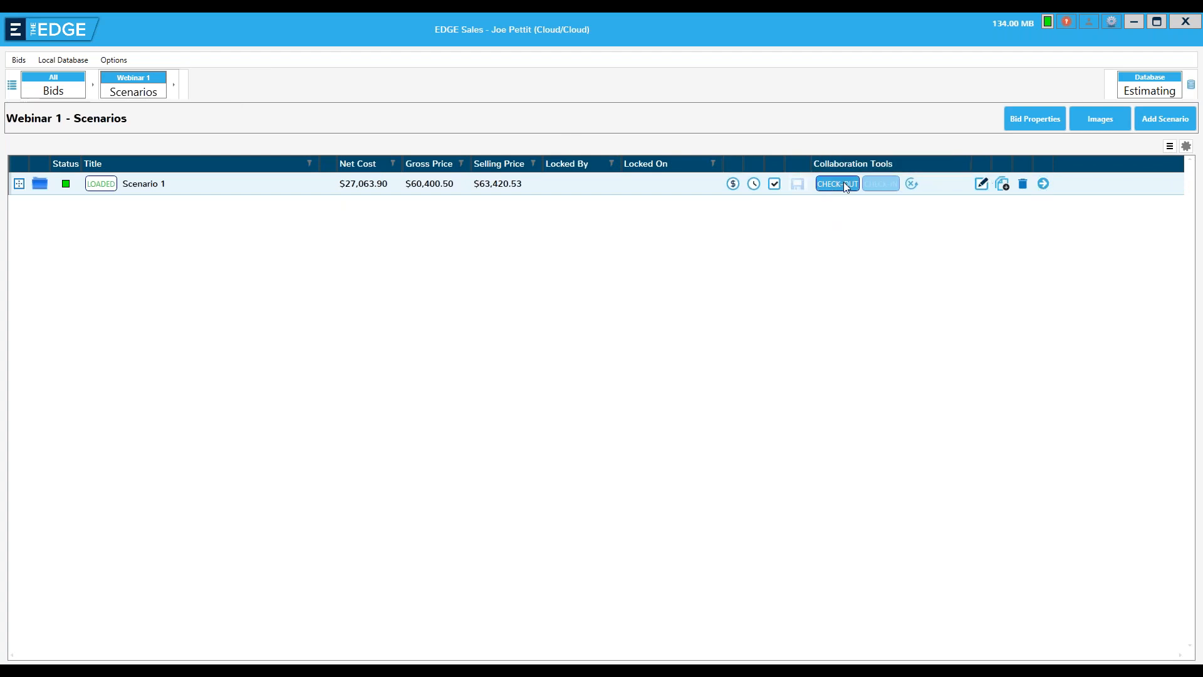
left_click(1043, 183)
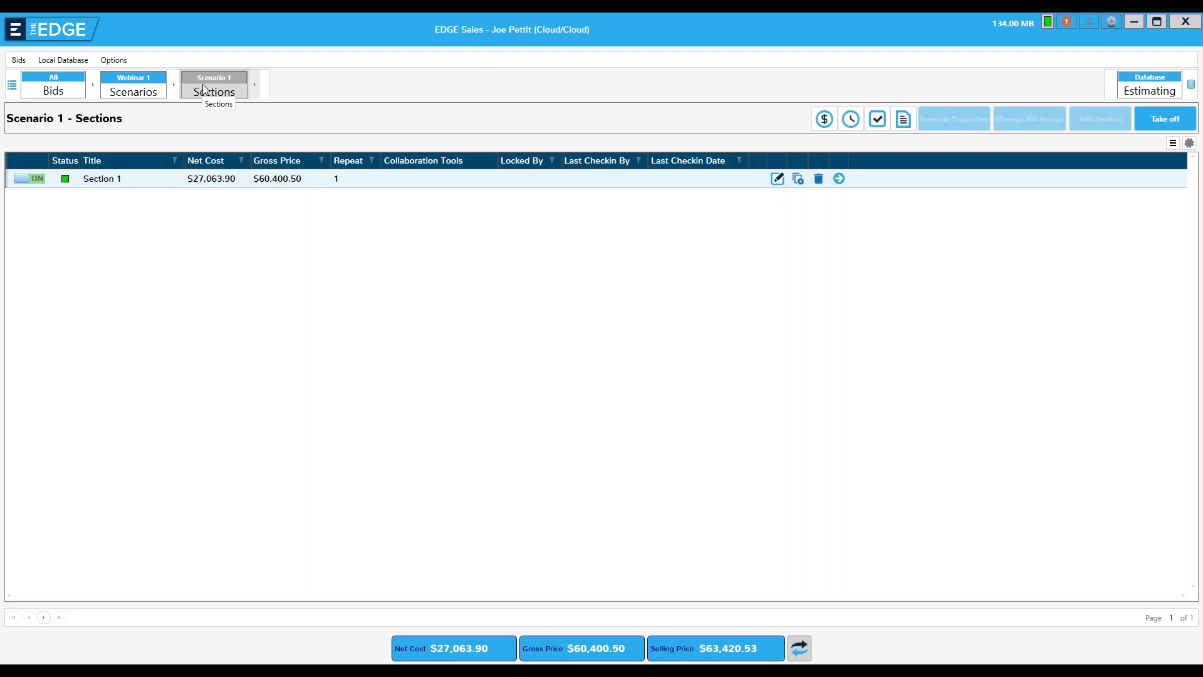
left_click(128, 91)
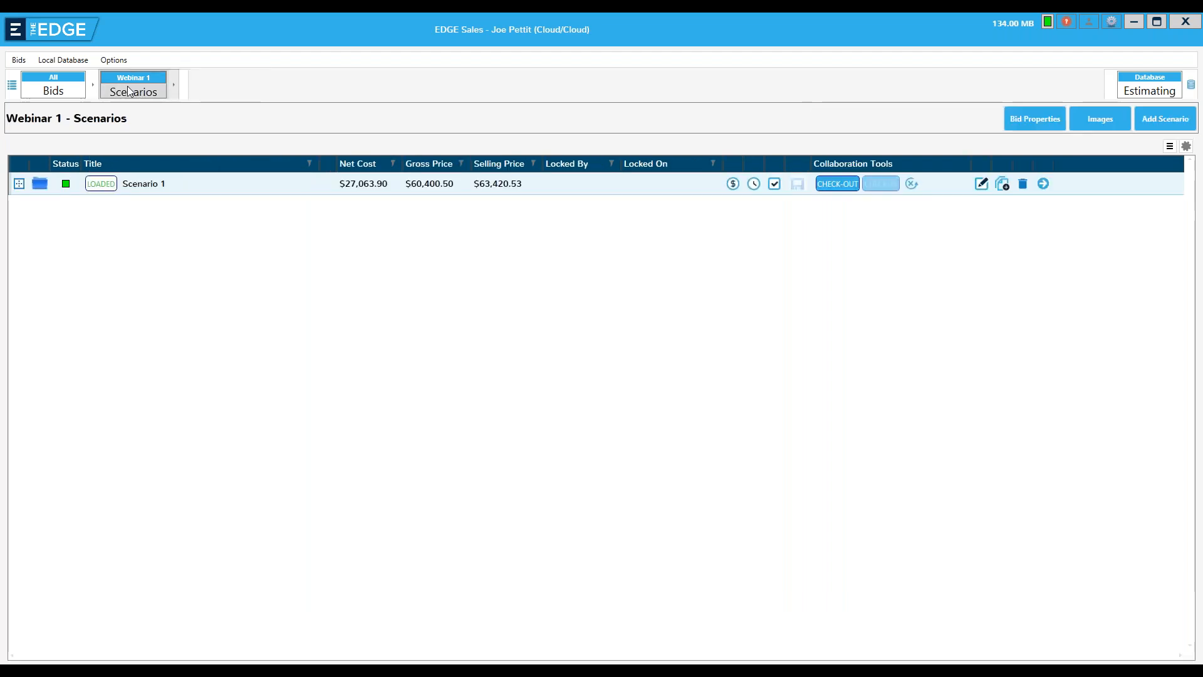
Check out Scenario 1 and open the conditions of Roof Drawing #1 in Section 1
left_click(824, 183)
left_click(583, 390)
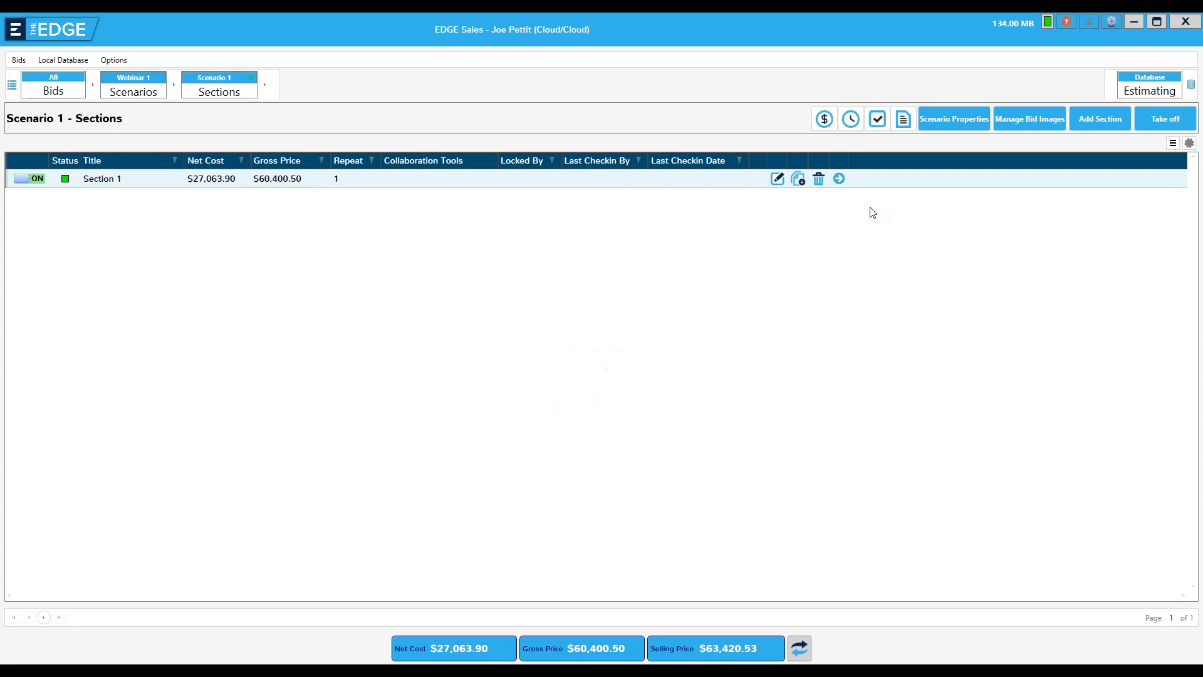
left_click(839, 179)
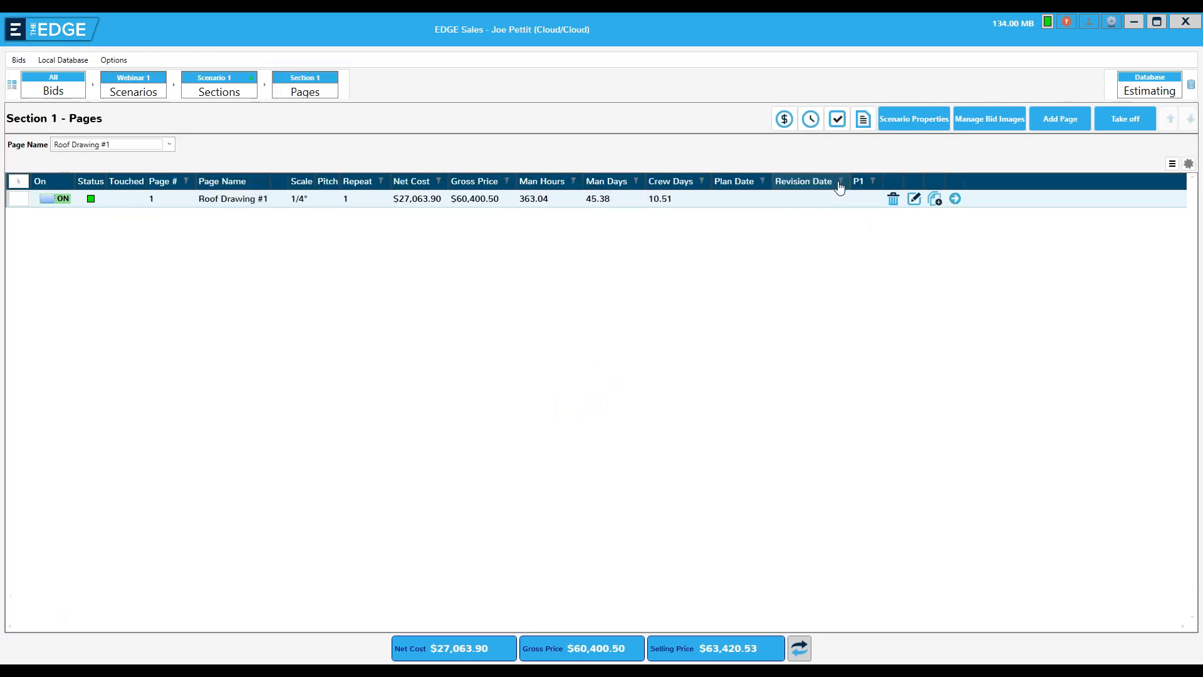
left_click(953, 199)
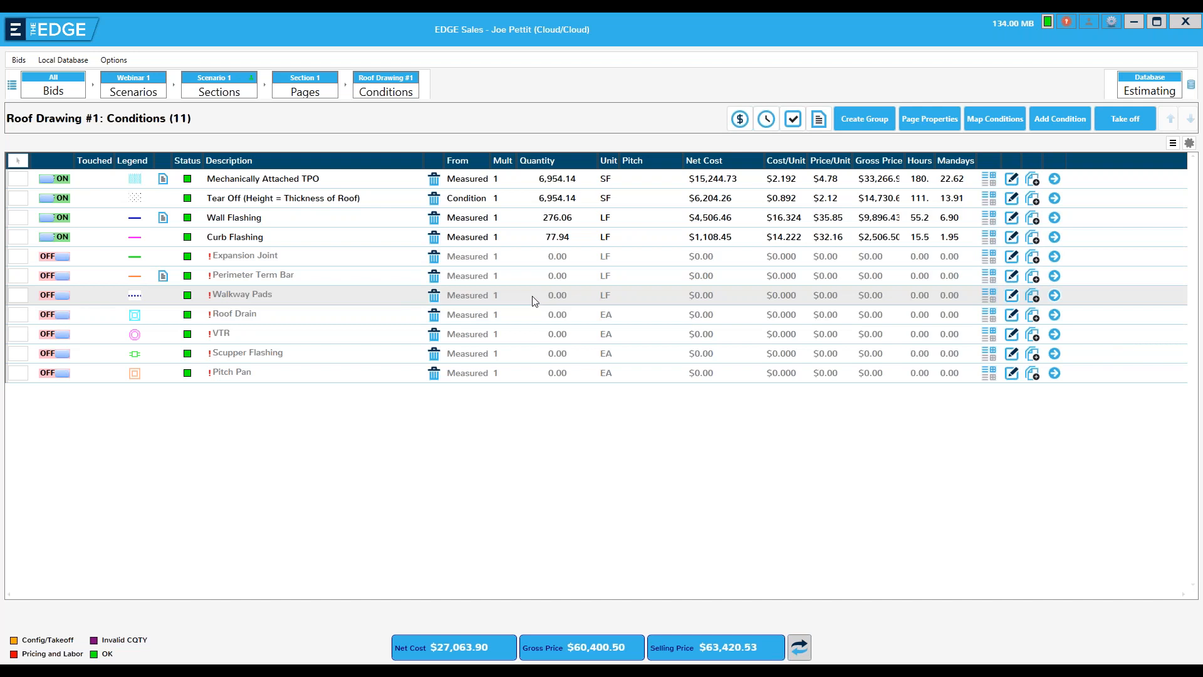
Turn on the Walkway Pads condition and trace about 39 ft of pads along the top, left and bottom of the upper HVAC curb
left_click(65, 300)
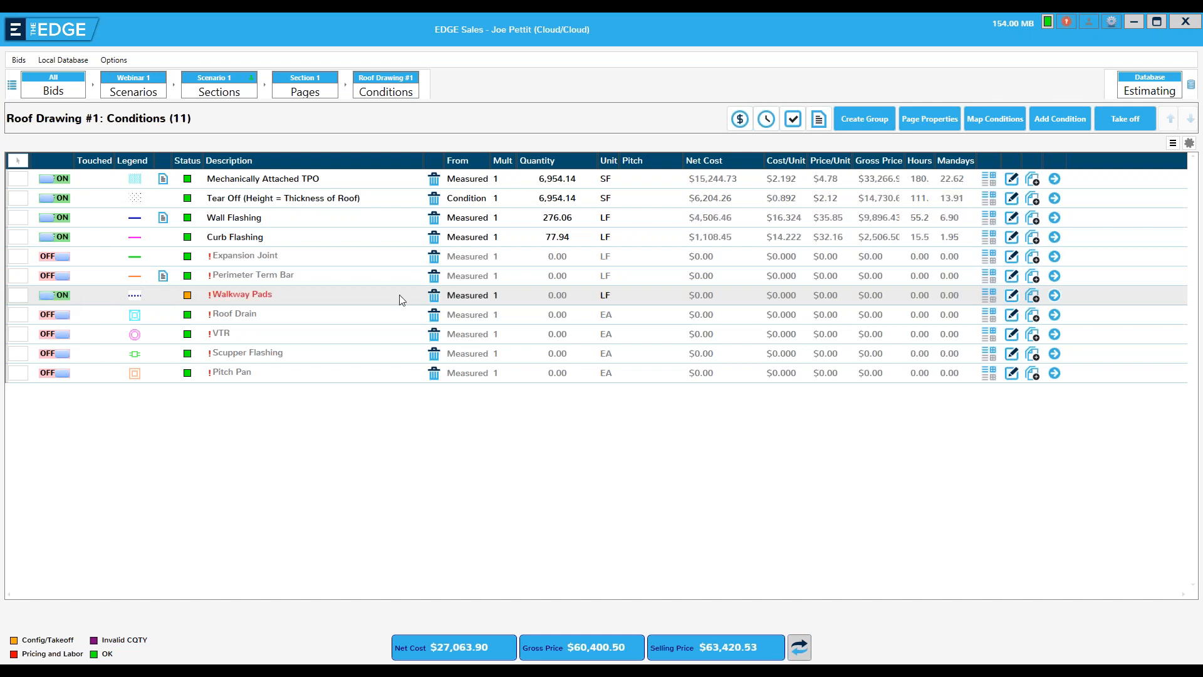
left_click(1054, 294)
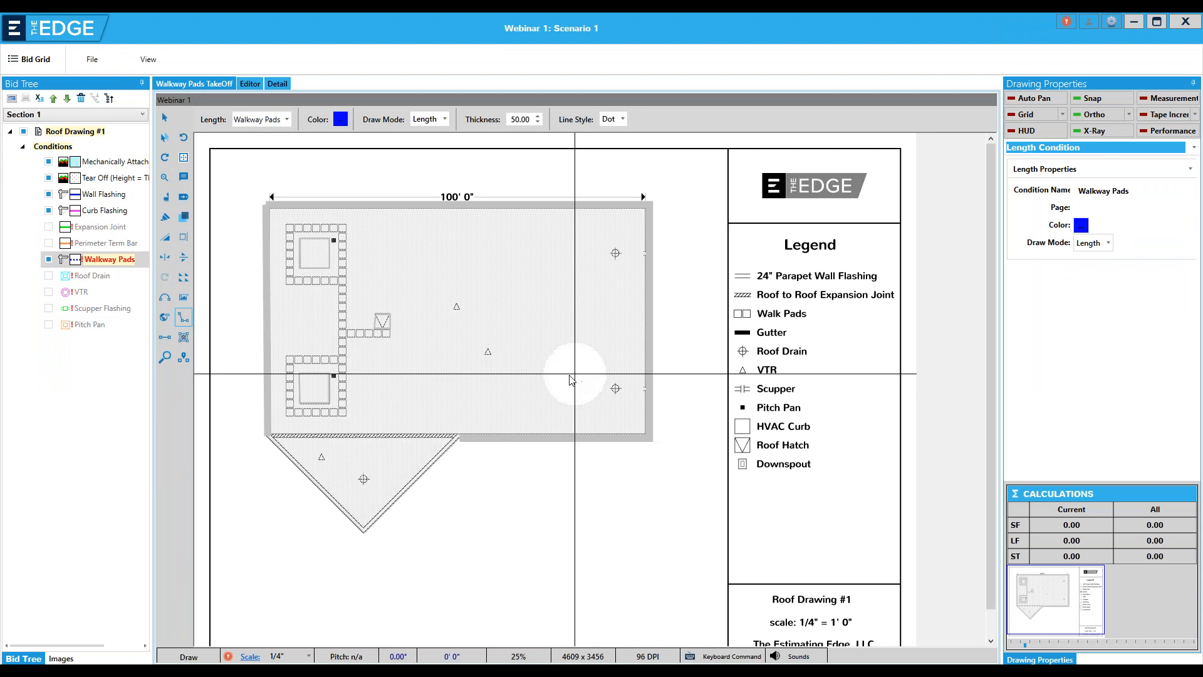
left_click(328, 226)
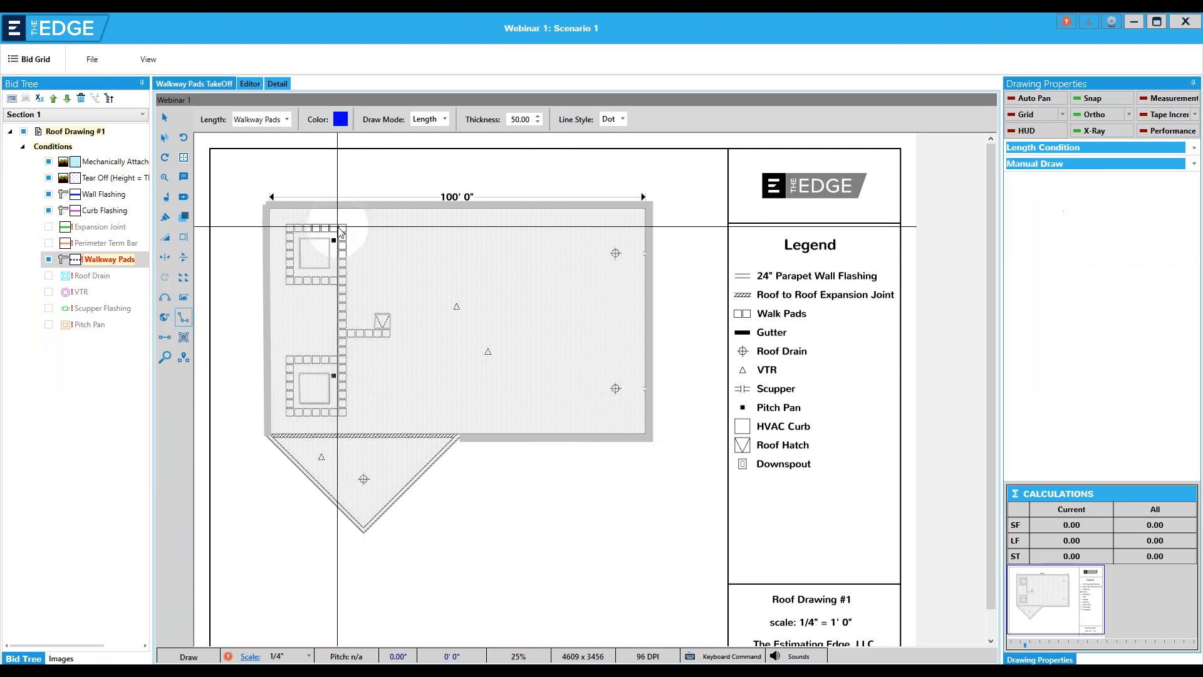
left_click(289, 227)
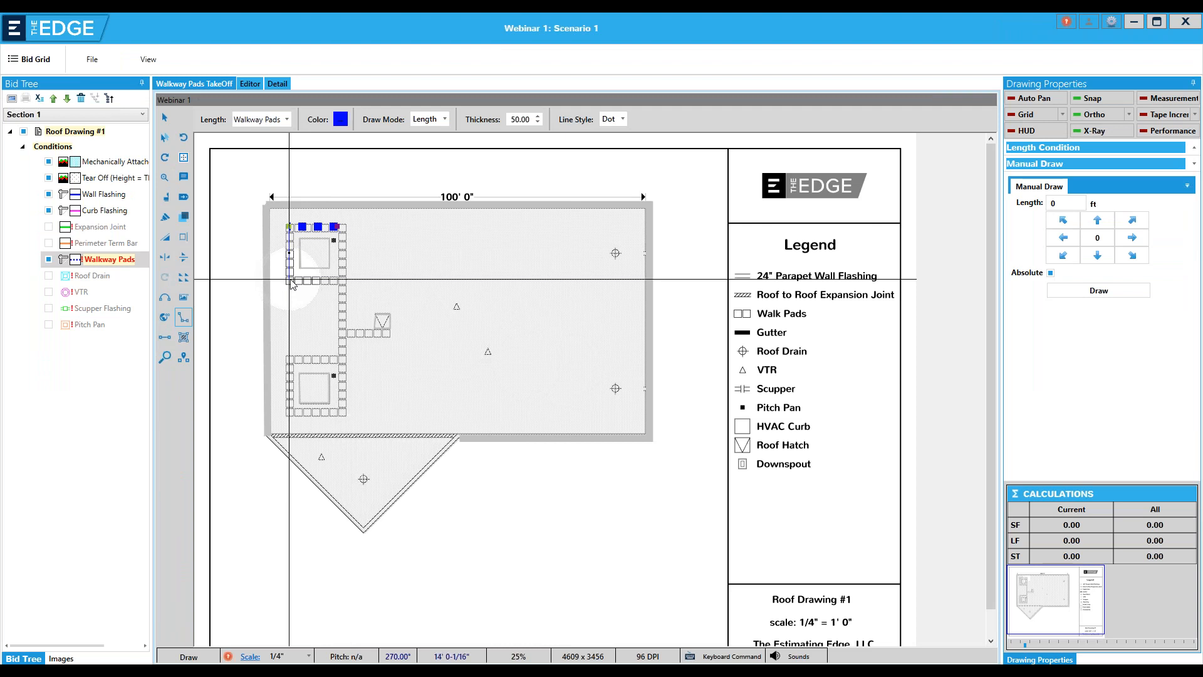
left_click(289, 280)
left_click(336, 281)
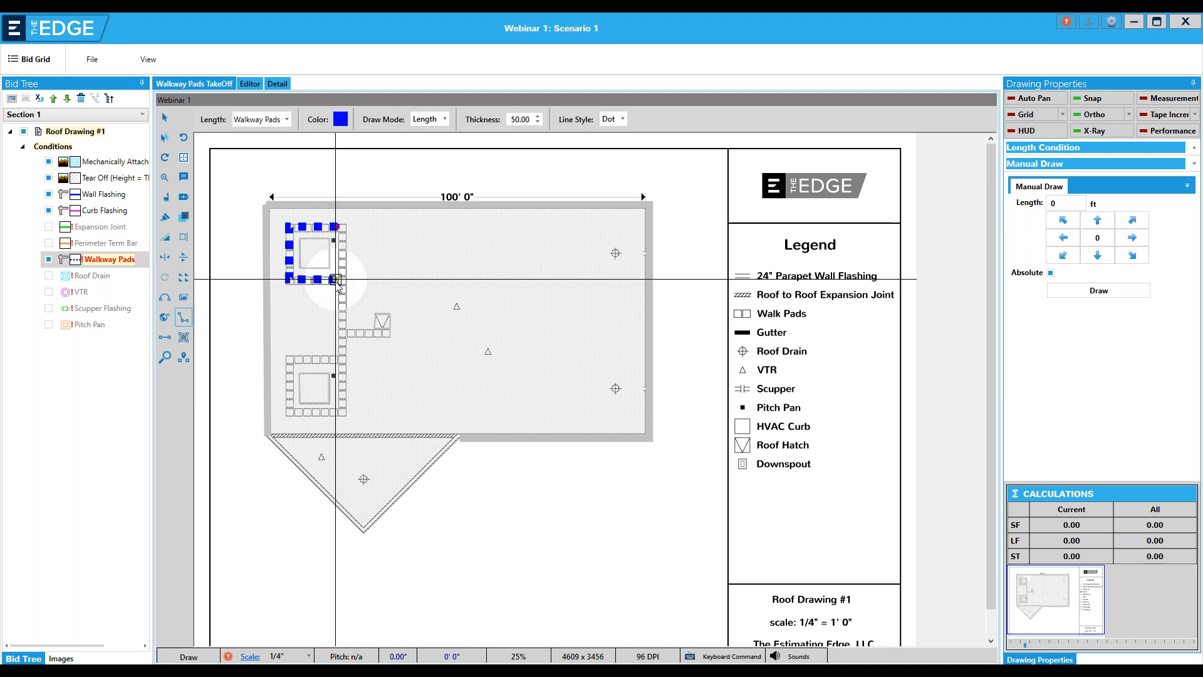
right_click(337, 283)
left_click(359, 289)
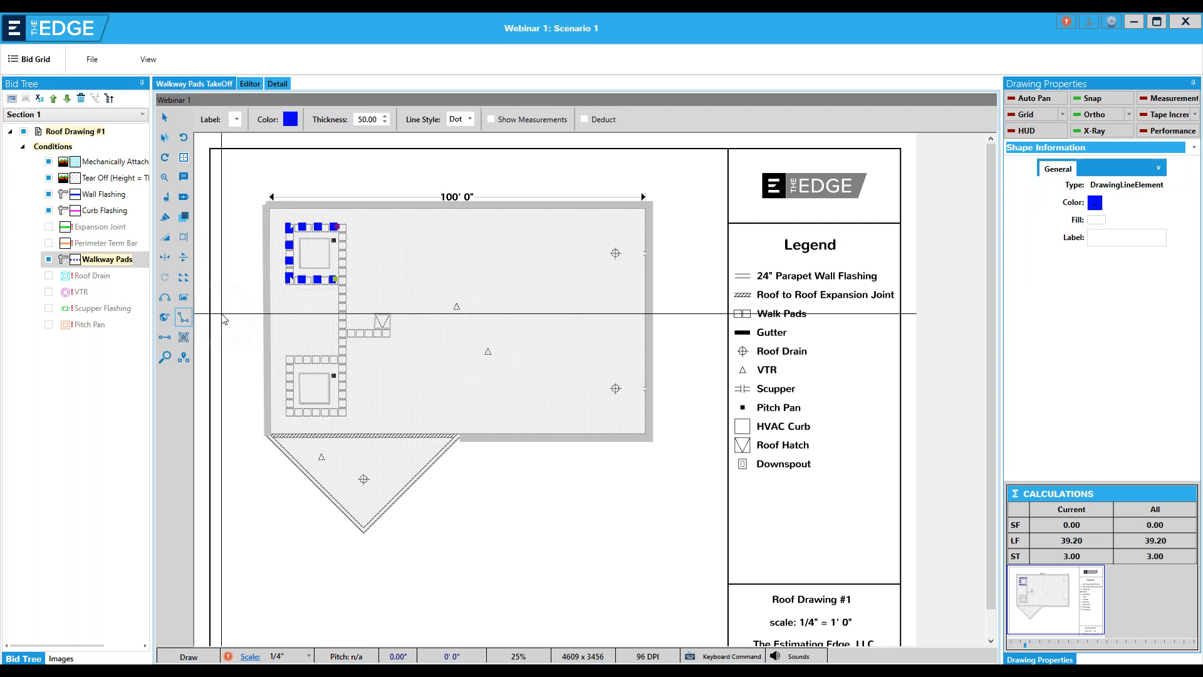
Flip the walkway pad line around the upper HVAC curb horizontally, and flip it back
left_click(165, 118)
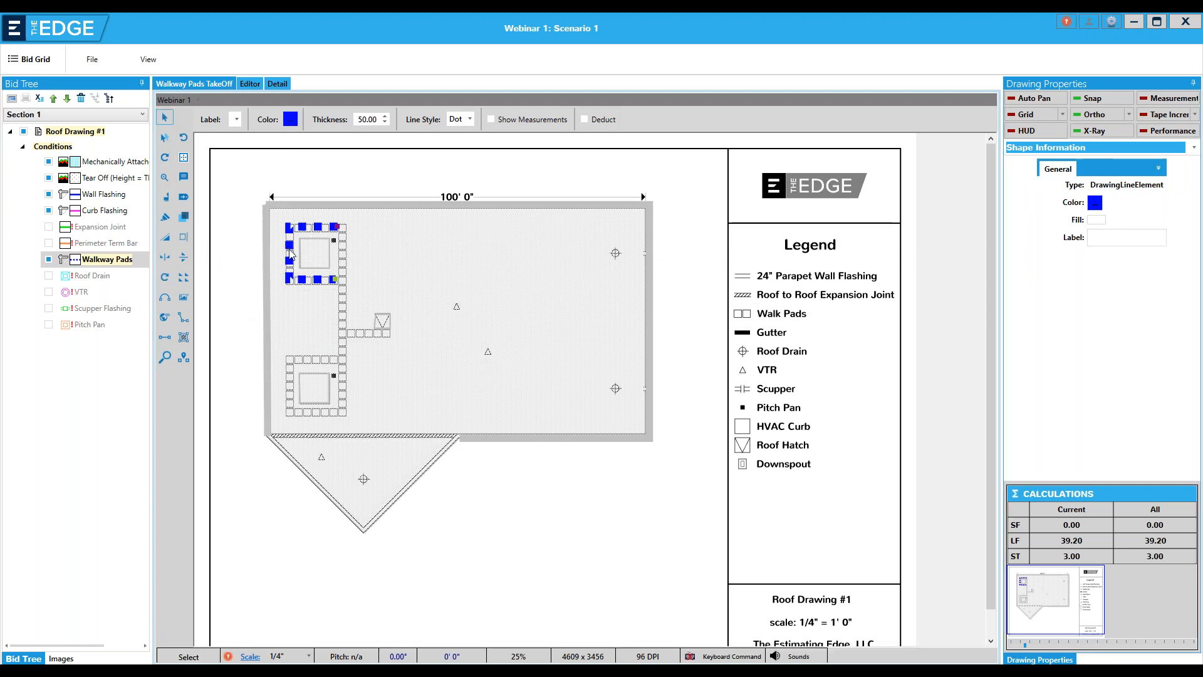
left_click(166, 260)
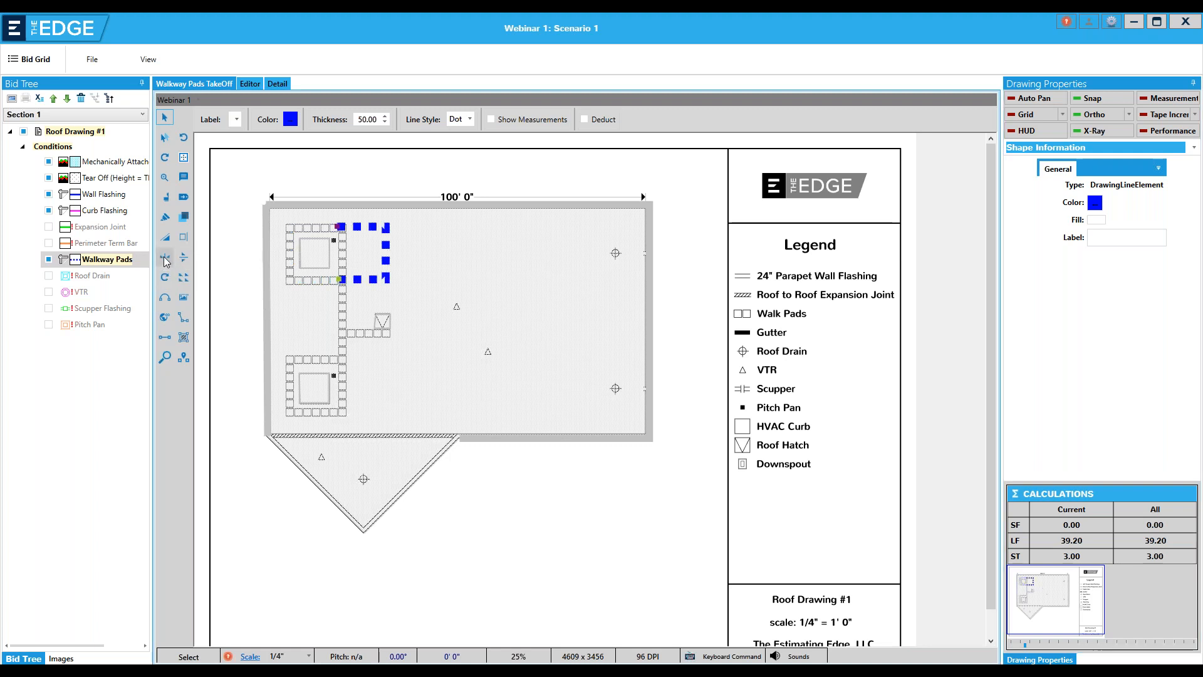
left_click(166, 260)
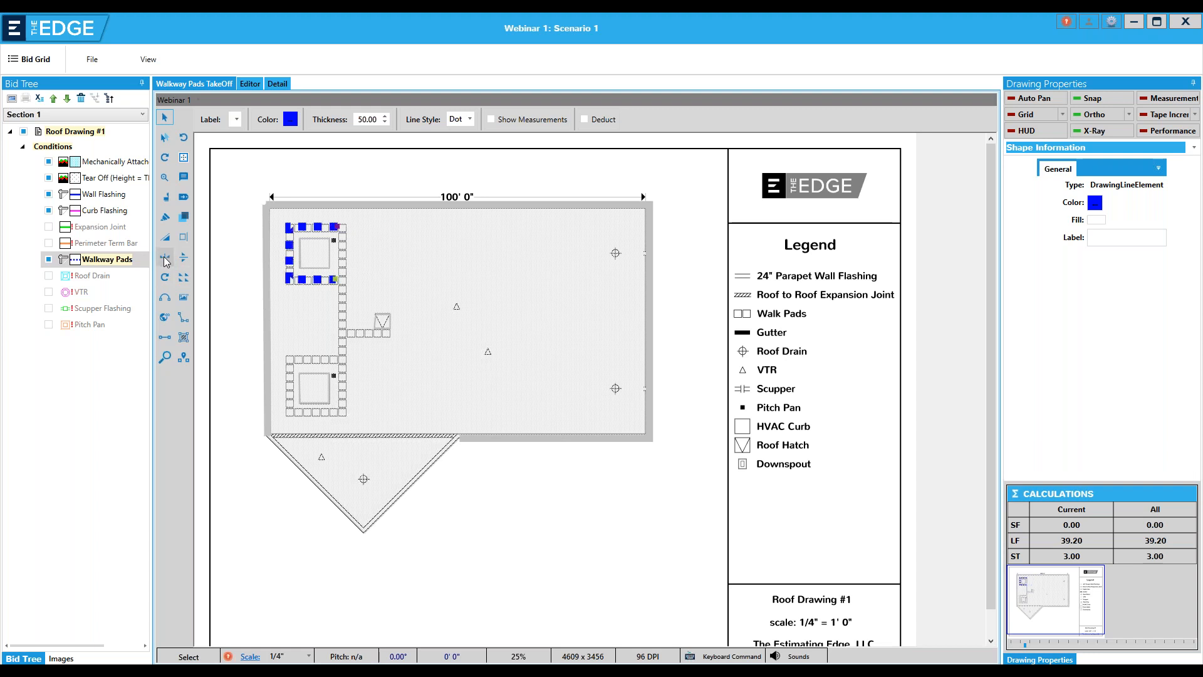
Flip the upper HVAC curb's walkway pad line horizontally and vertically, restoring its original orientation after each flip
left_click(166, 260)
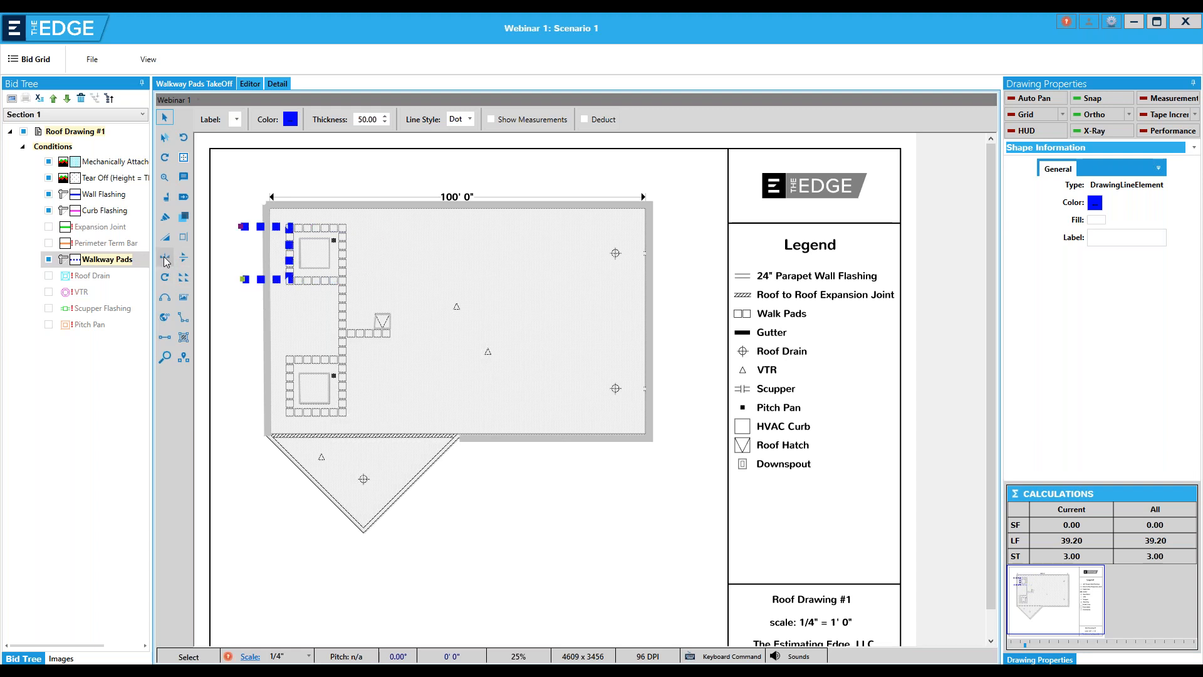
left_click(166, 260)
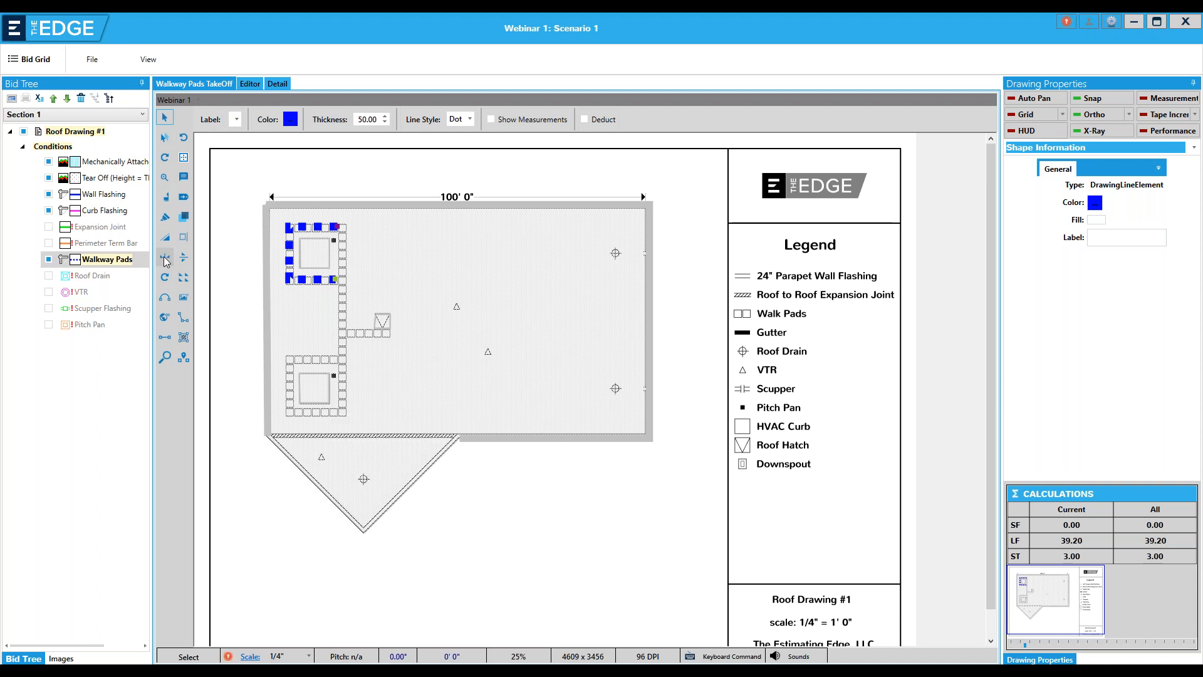
left_click(184, 257)
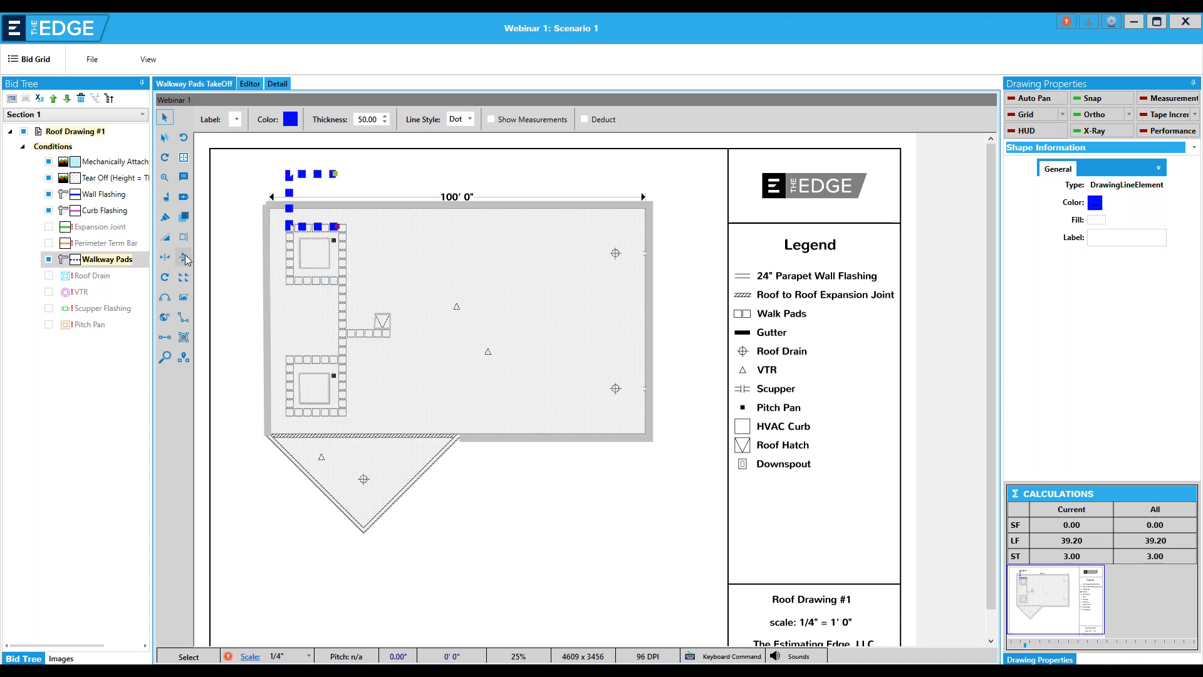
left_click(186, 254)
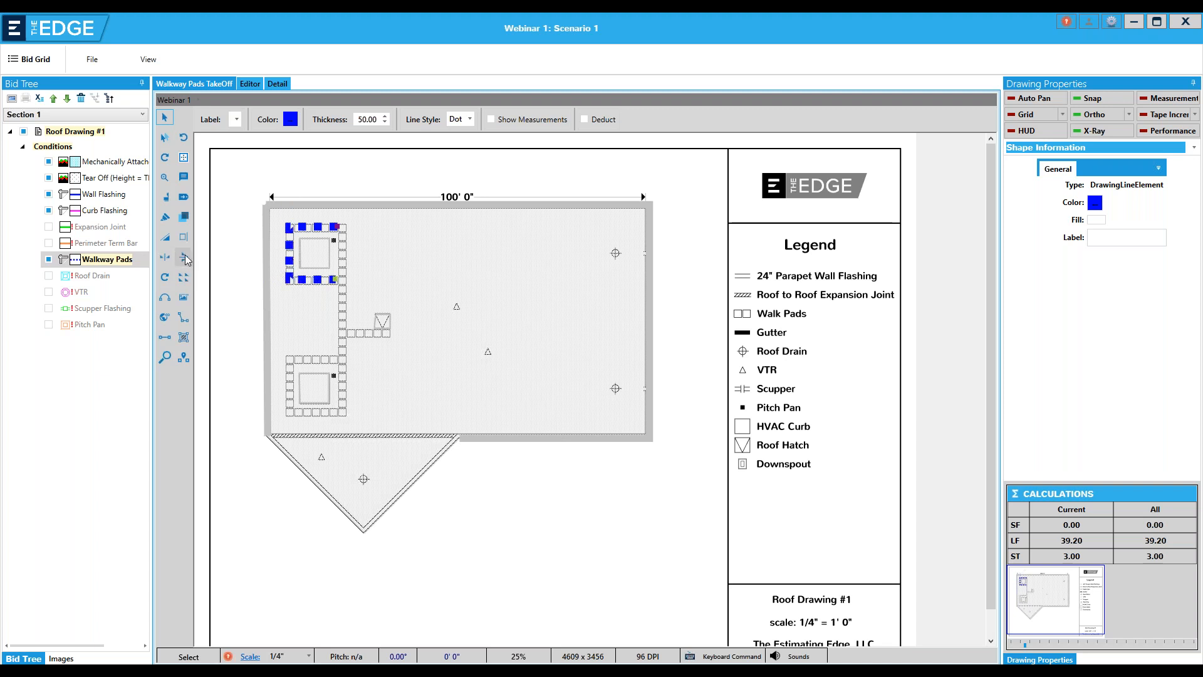
left_click(186, 254)
left_click(185, 254)
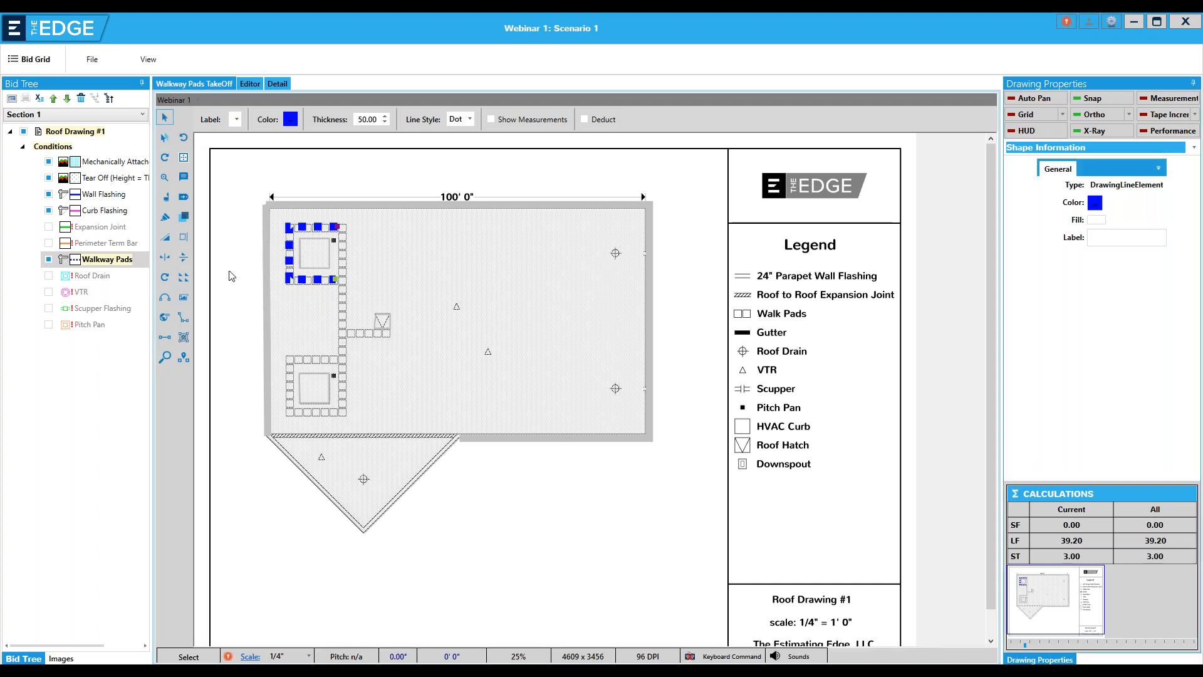
Copy the upper HVAC curb's walkway pad line to the middle of the roof and flip the copy horizontally
left_click(185, 279)
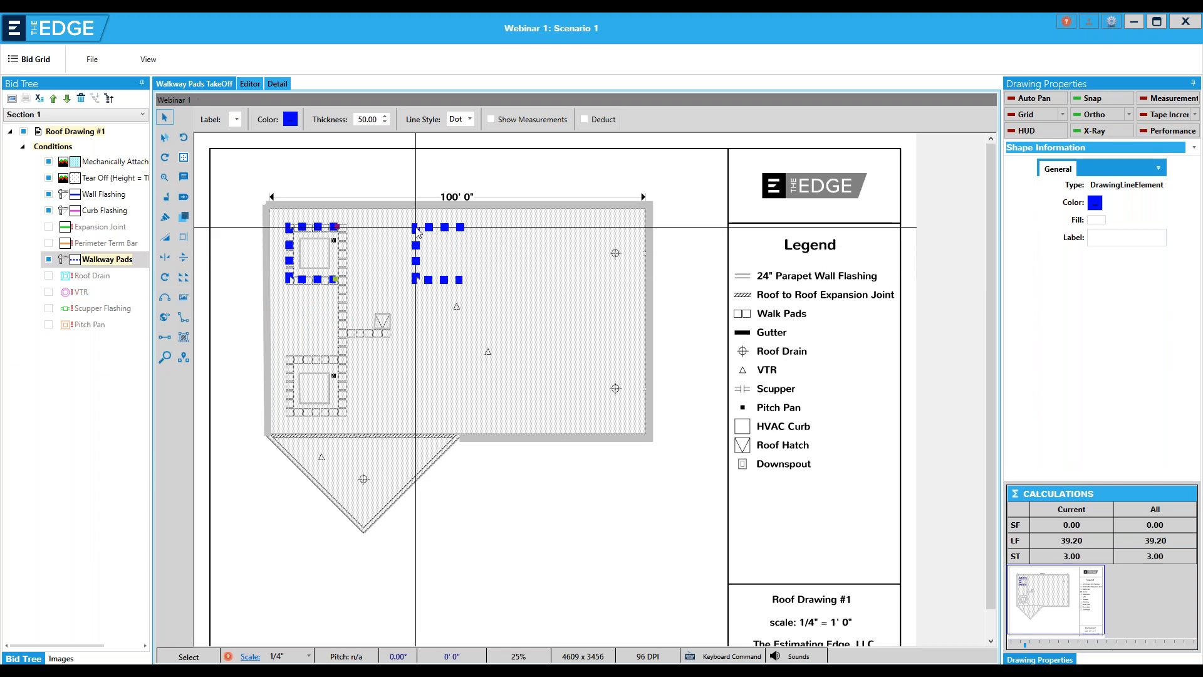
left_click(417, 231)
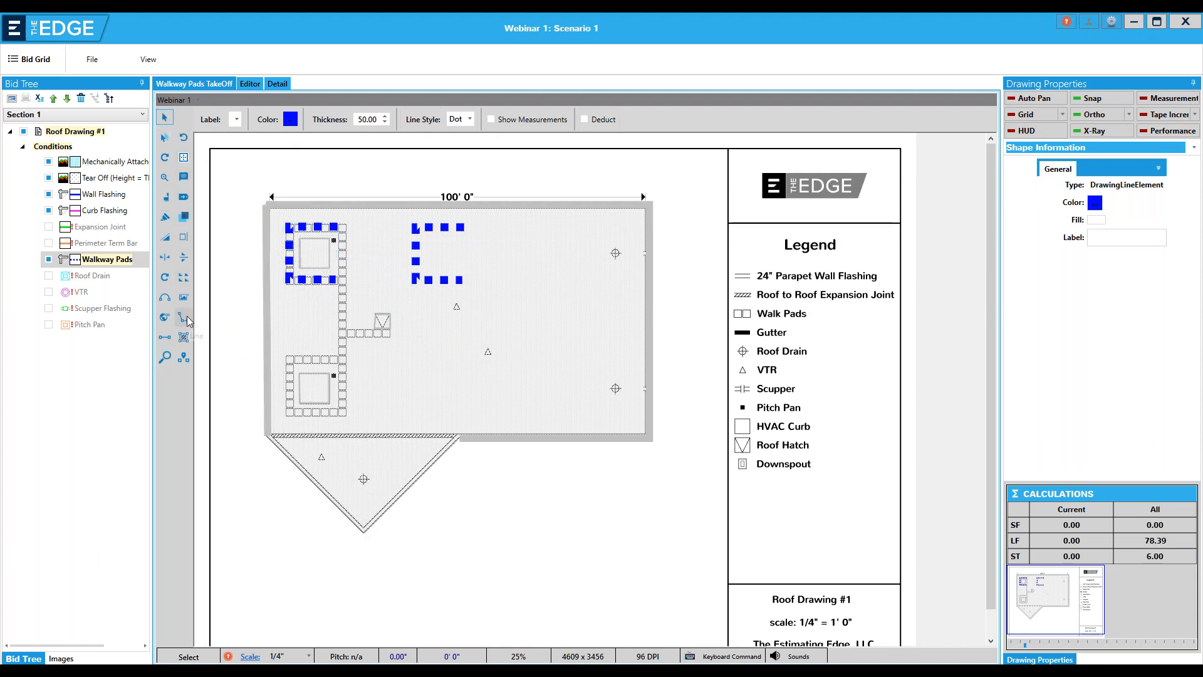
left_click(165, 121)
left_click(417, 251)
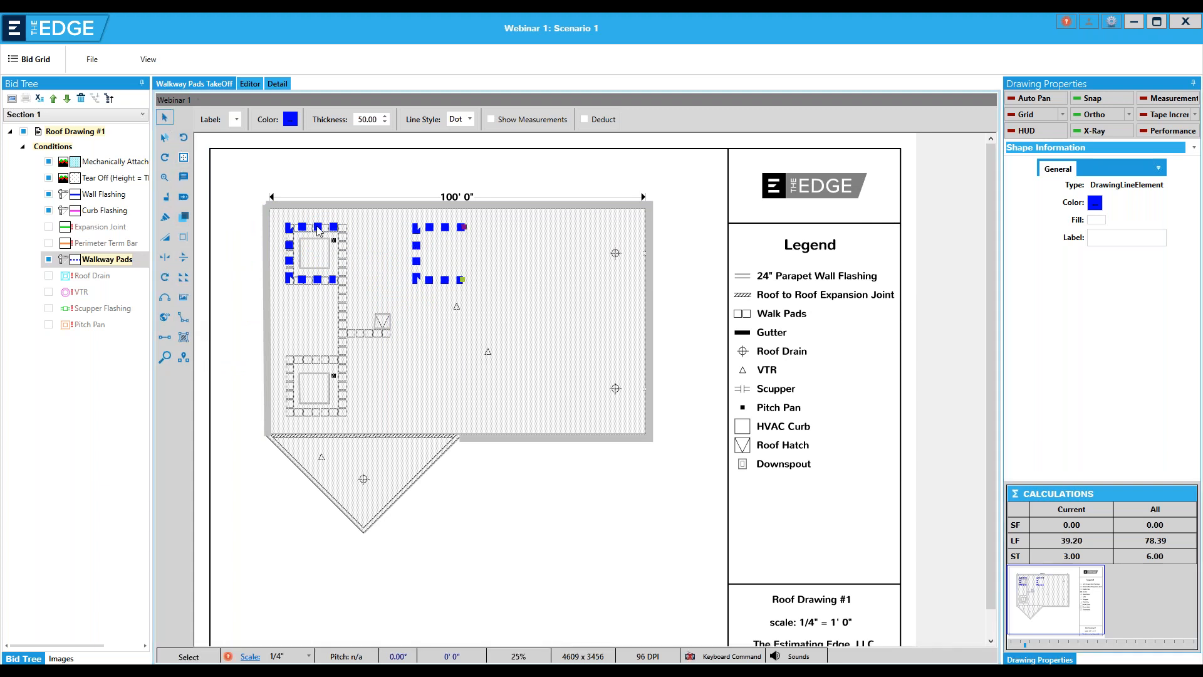
left_click(184, 257)
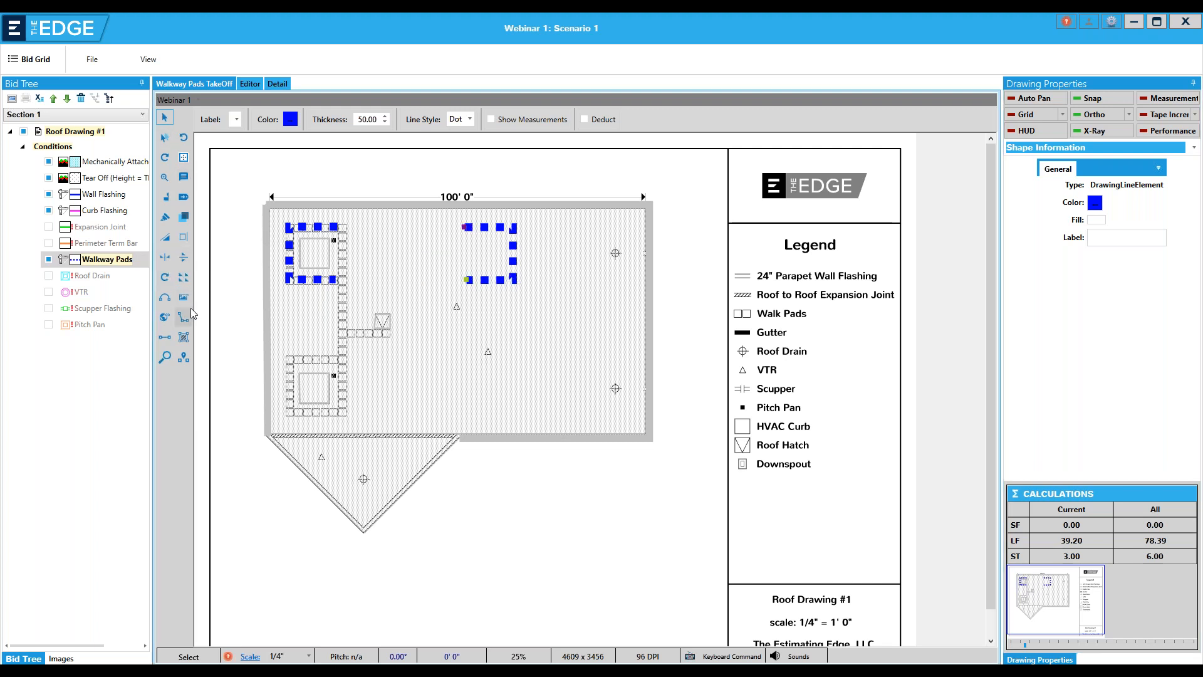
Place five more copies of the flipped walkway pad line across the right and lower parts of the roof
left_click(571, 267)
left_click(540, 324)
left_click(474, 364)
left_click(378, 374)
left_click(330, 367)
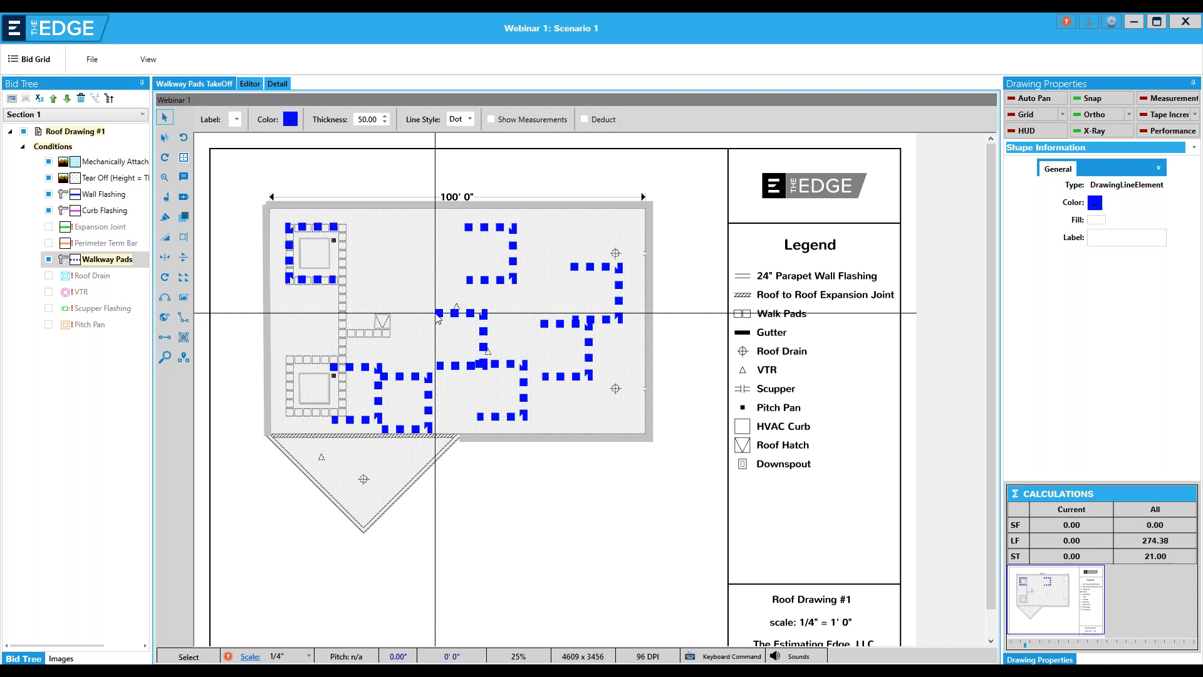
left_click_drag(436, 316, 299, 252)
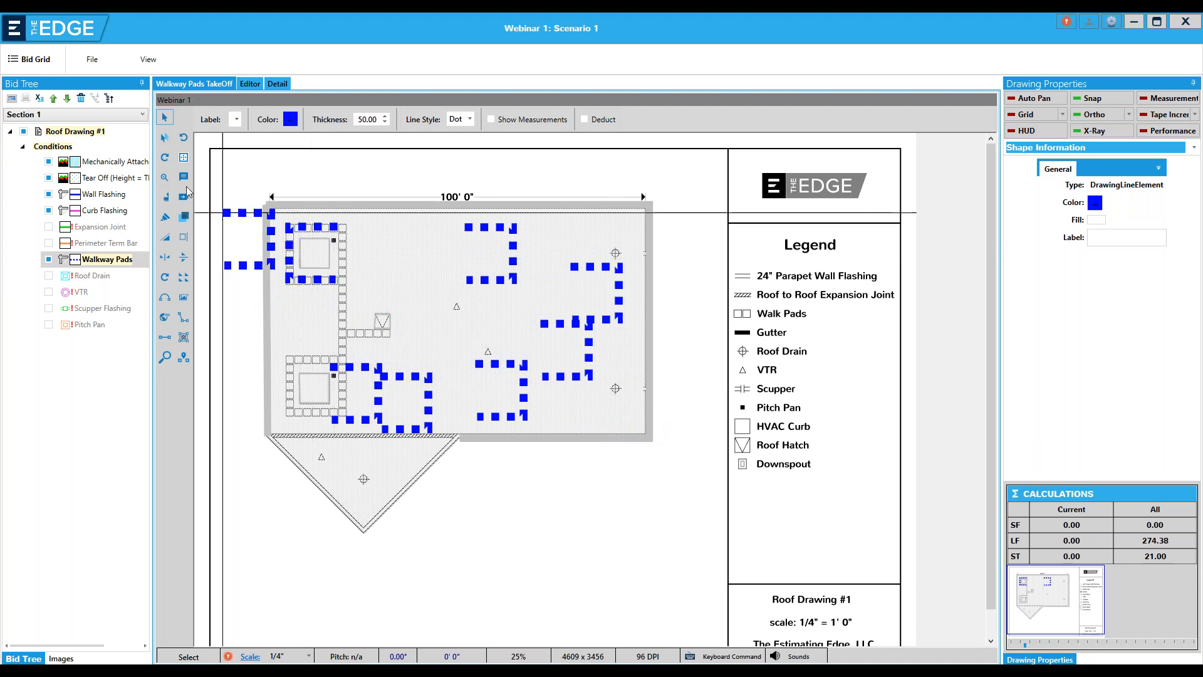
left_click(166, 120)
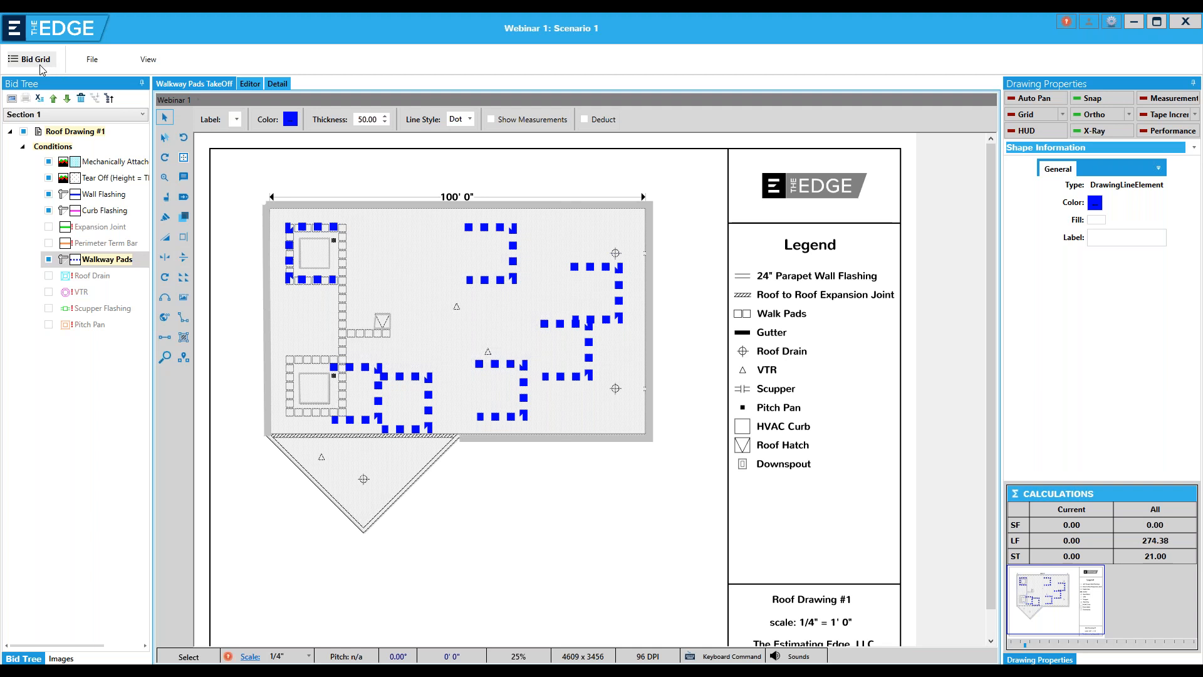
Close the Walkway Pads takeoff and return to the Webinar 1 scenario list
left_click(1182, 24)
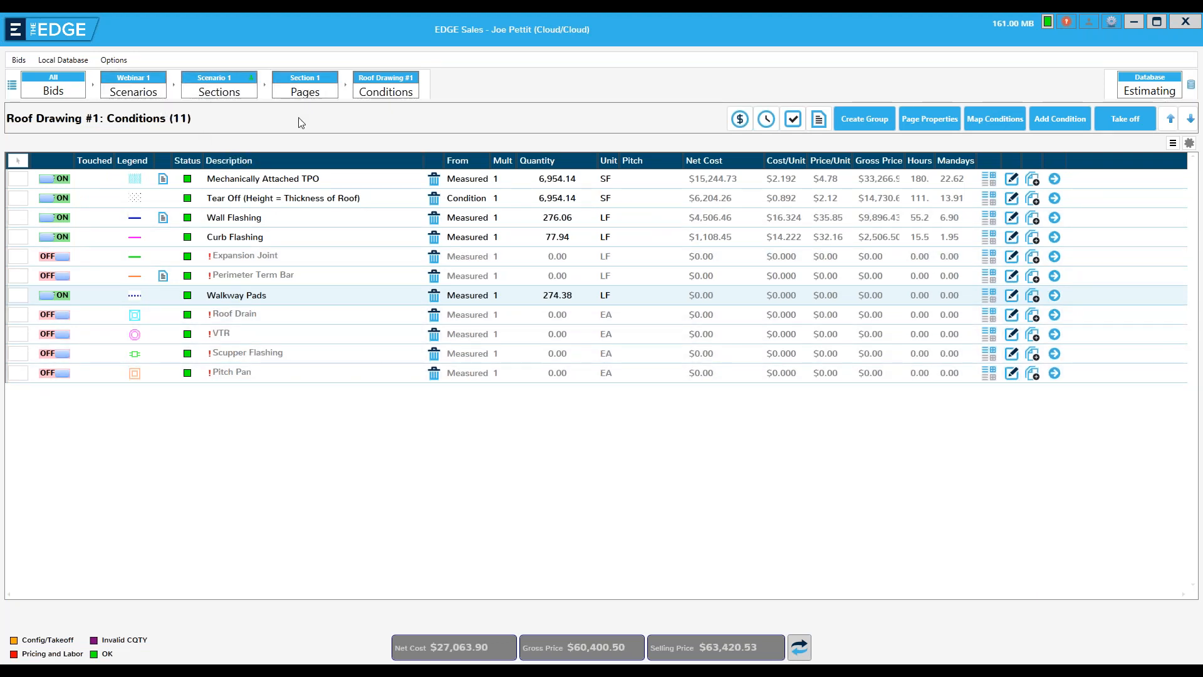
left_click(295, 92)
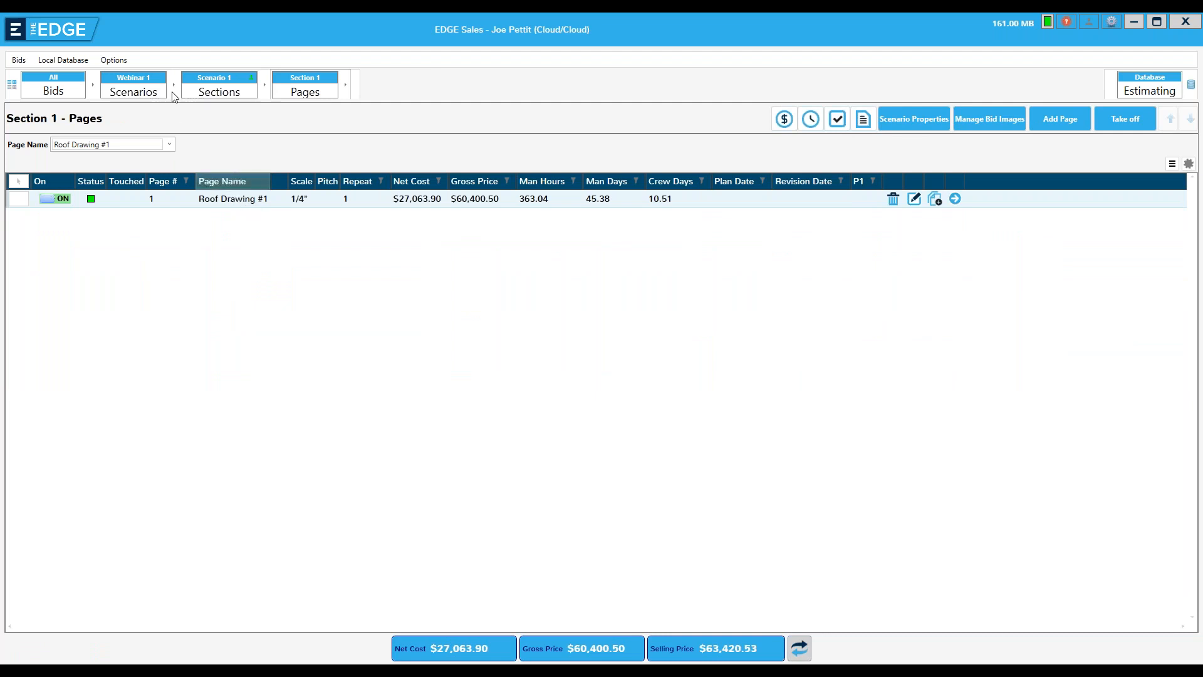
left_click(124, 99)
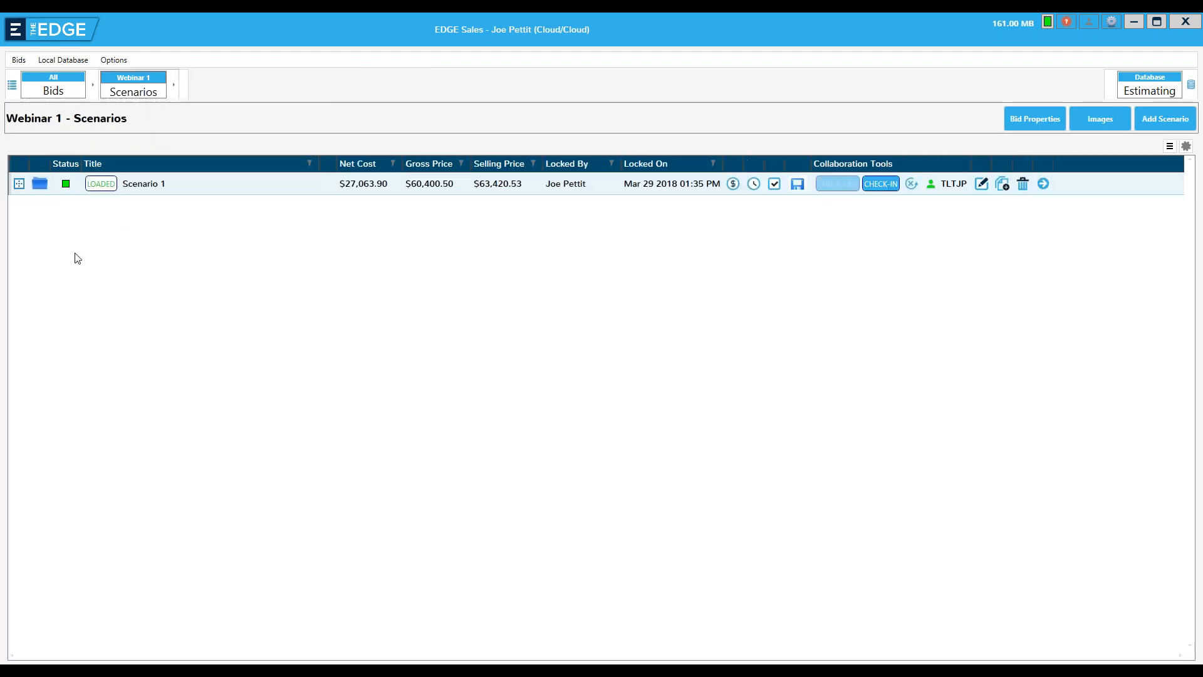
Save Scenario 1 and check the Scenario.job file in its workspace folder
left_click(40, 186)
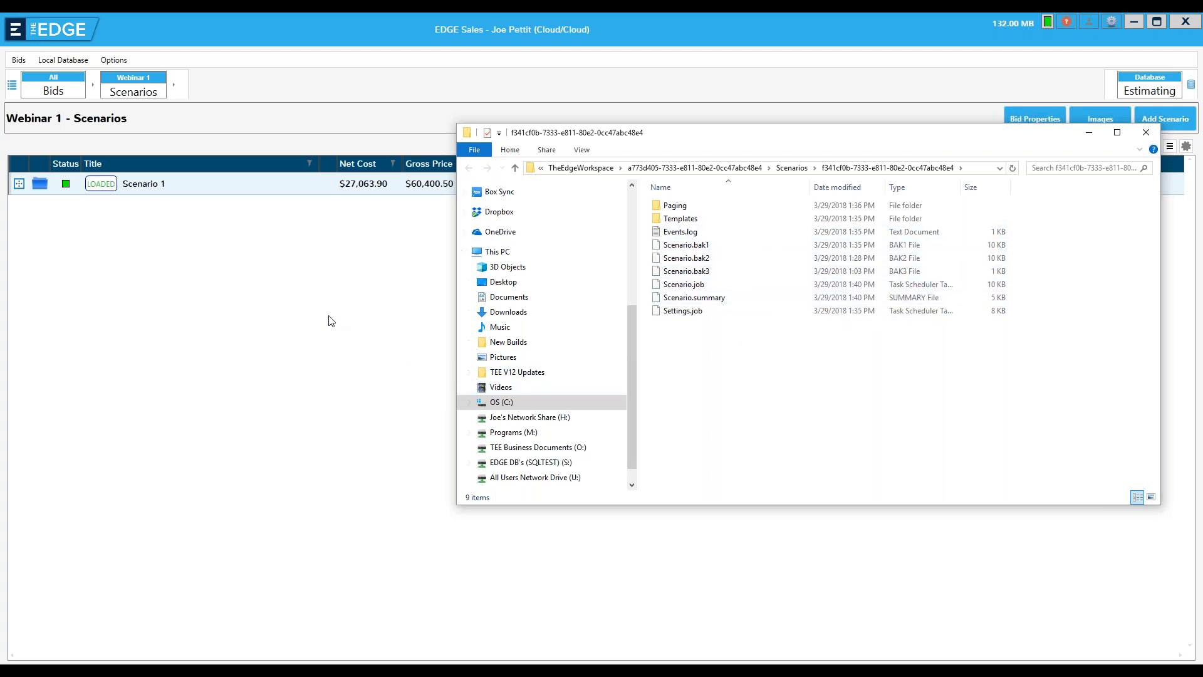
left_click(1146, 132)
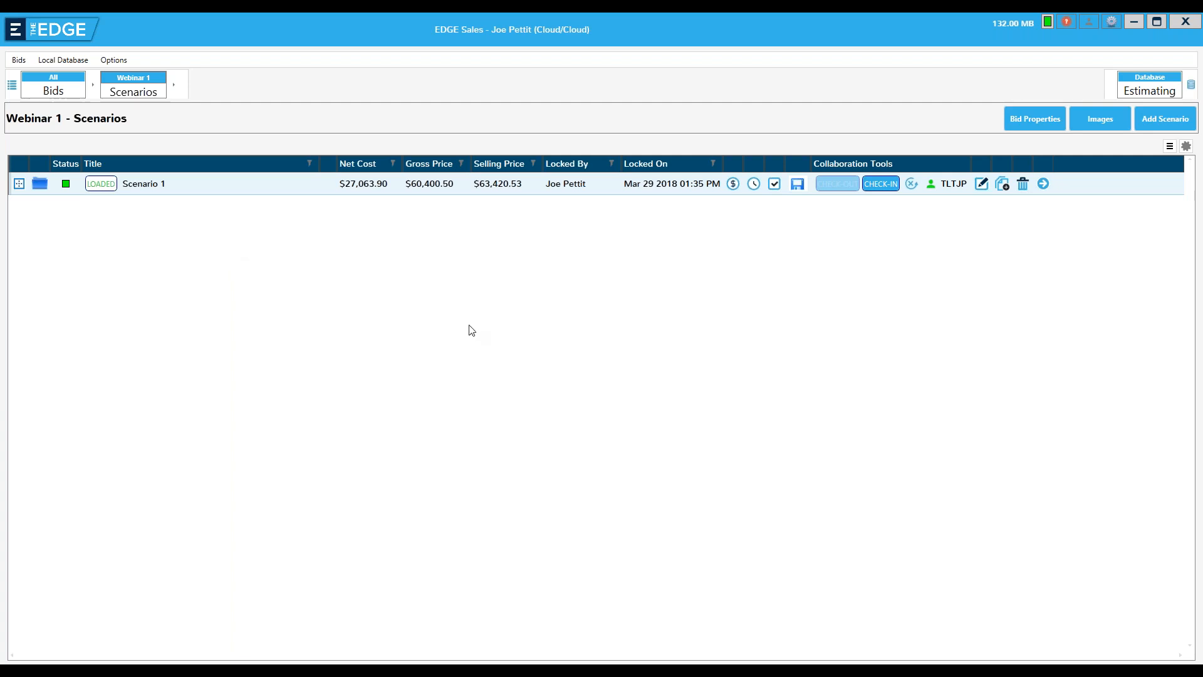
left_click(798, 186)
left_click(44, 189)
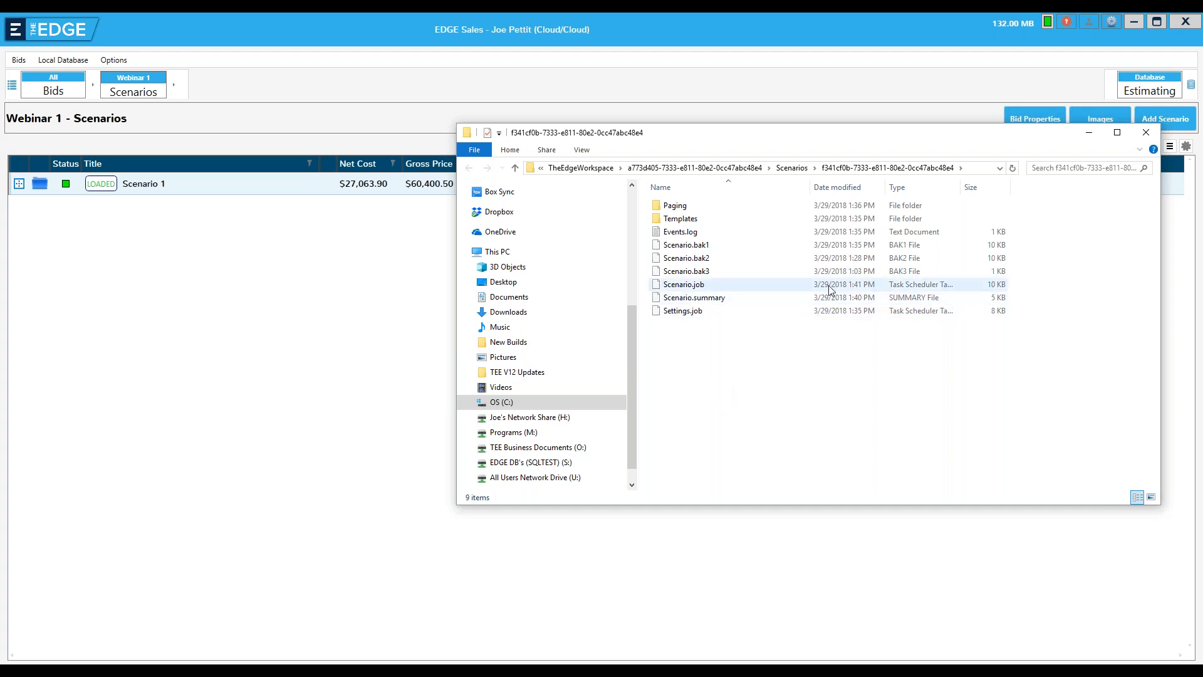
left_click(733, 289)
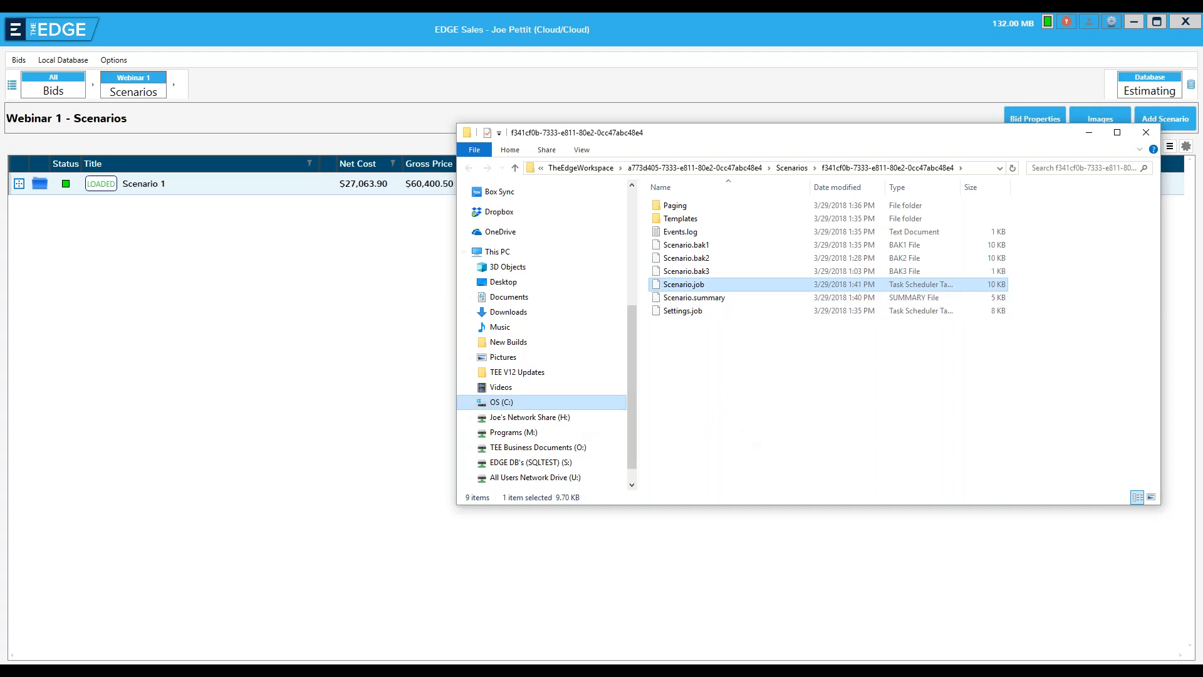
left_click(302, 307)
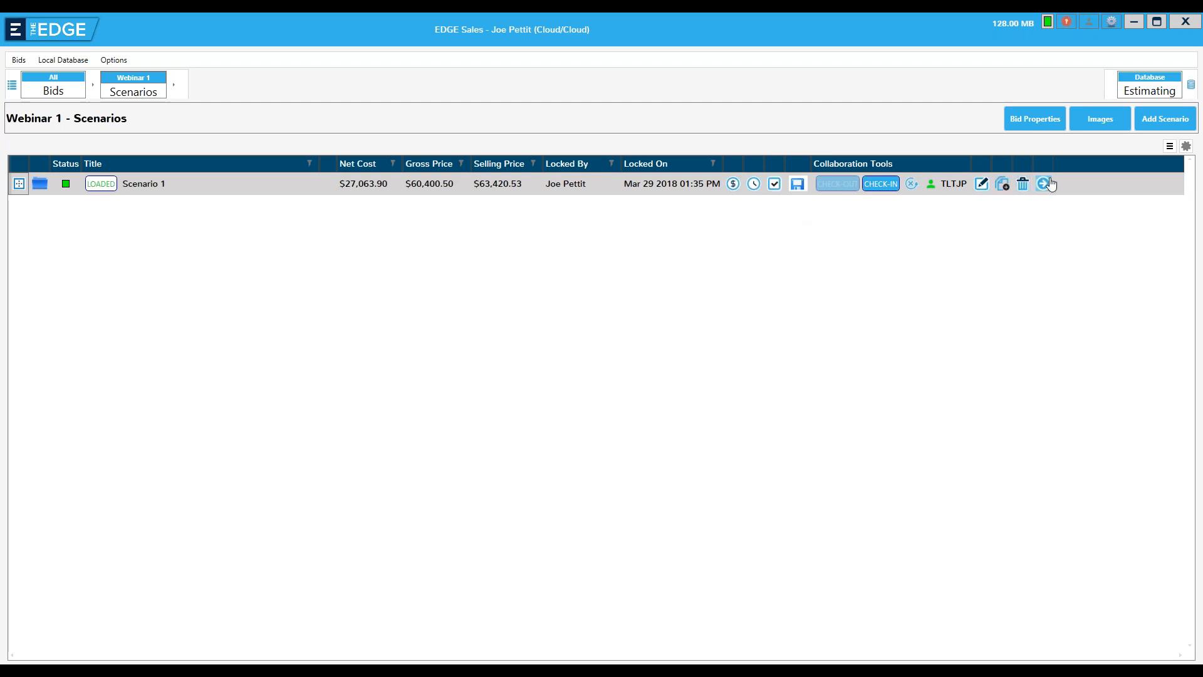
Copy Scenario 1 as Scenario 2 with its measured quantities, entered quantities, details and multipliers
left_click(1002, 184)
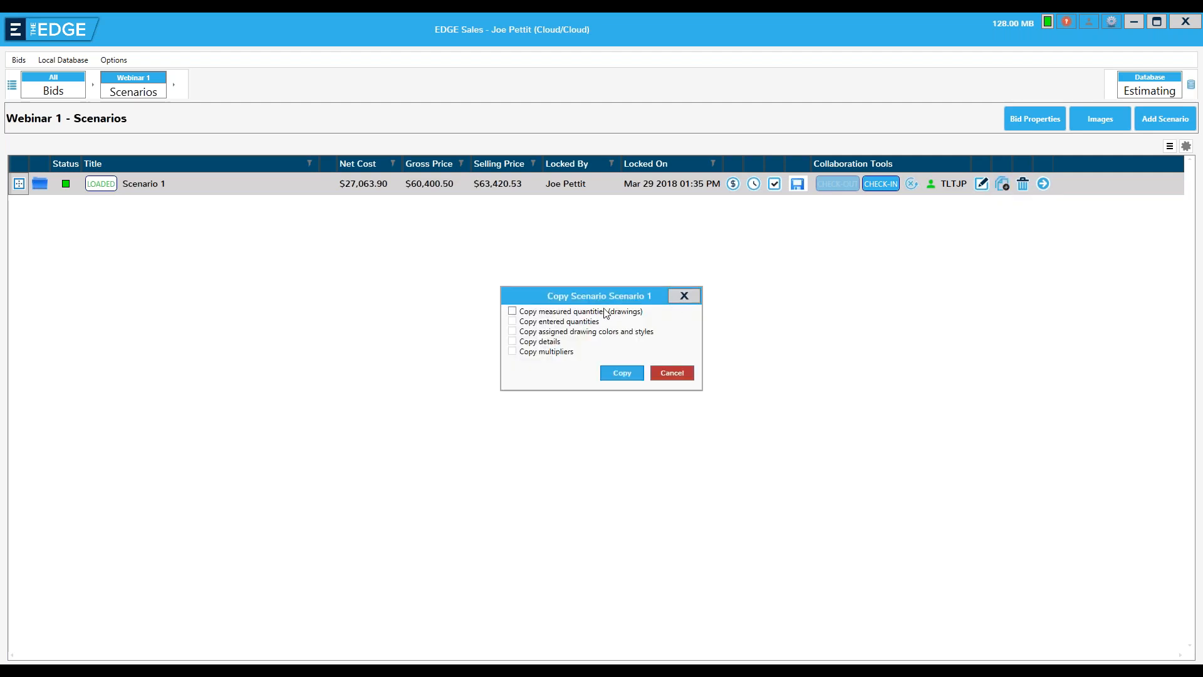
left_click(512, 311)
left_click(513, 321)
left_click(513, 341)
left_click(512, 352)
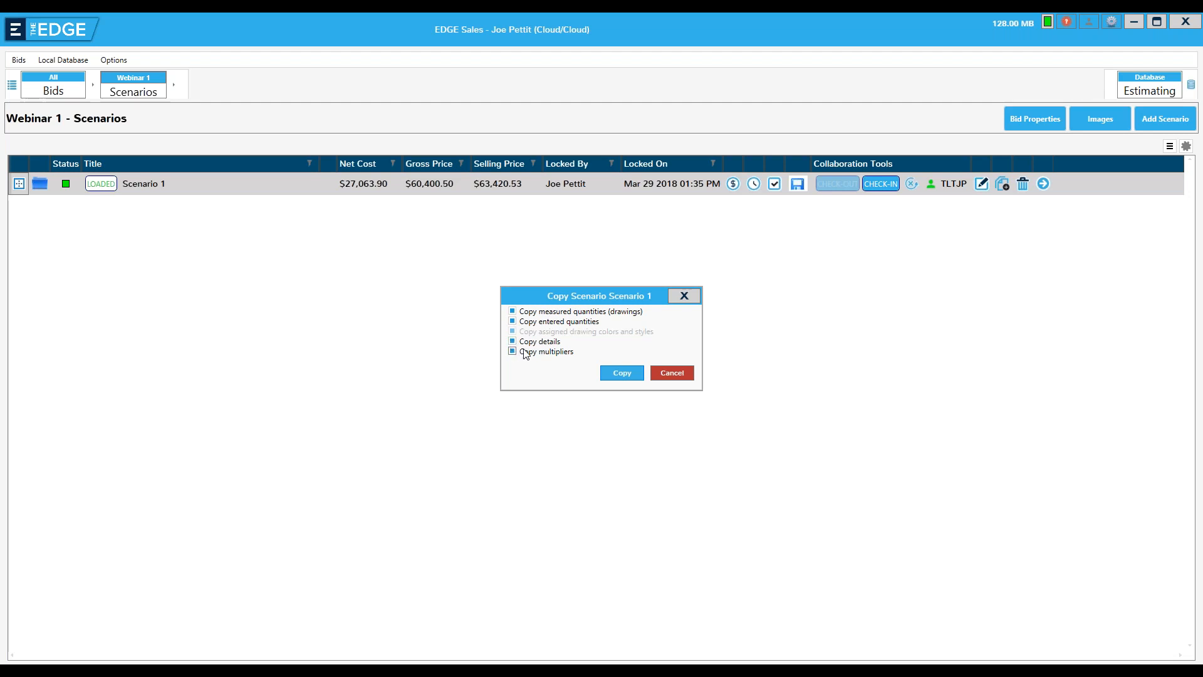
left_click(614, 374)
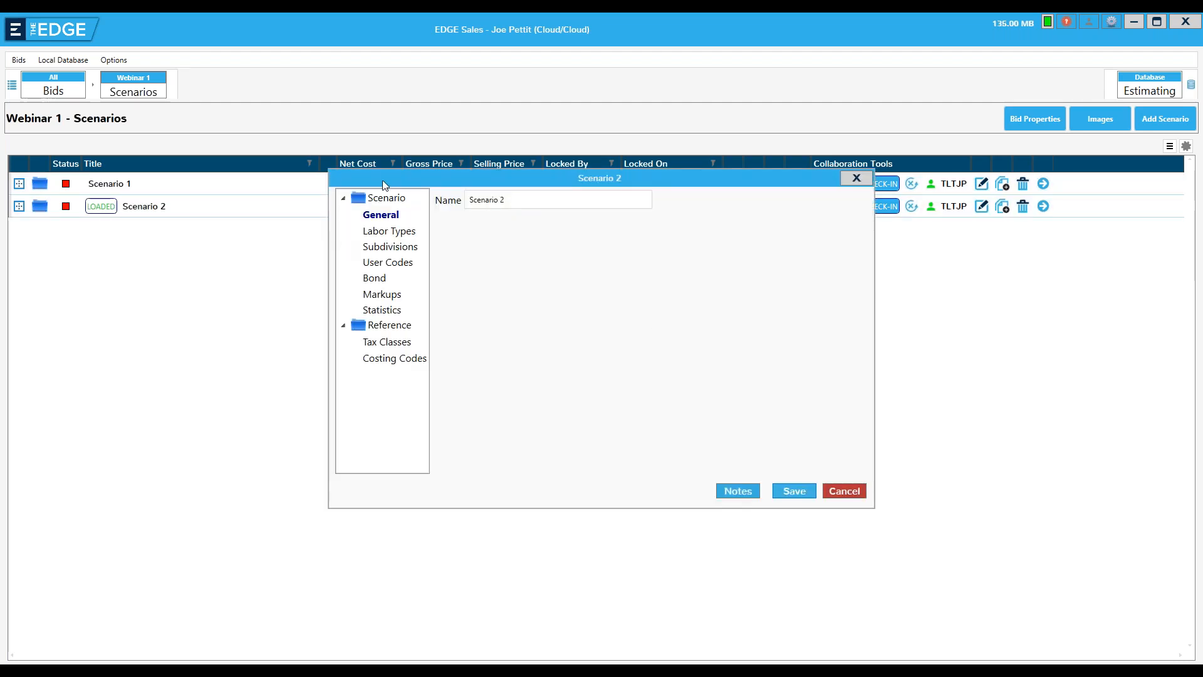
left_click(794, 491)
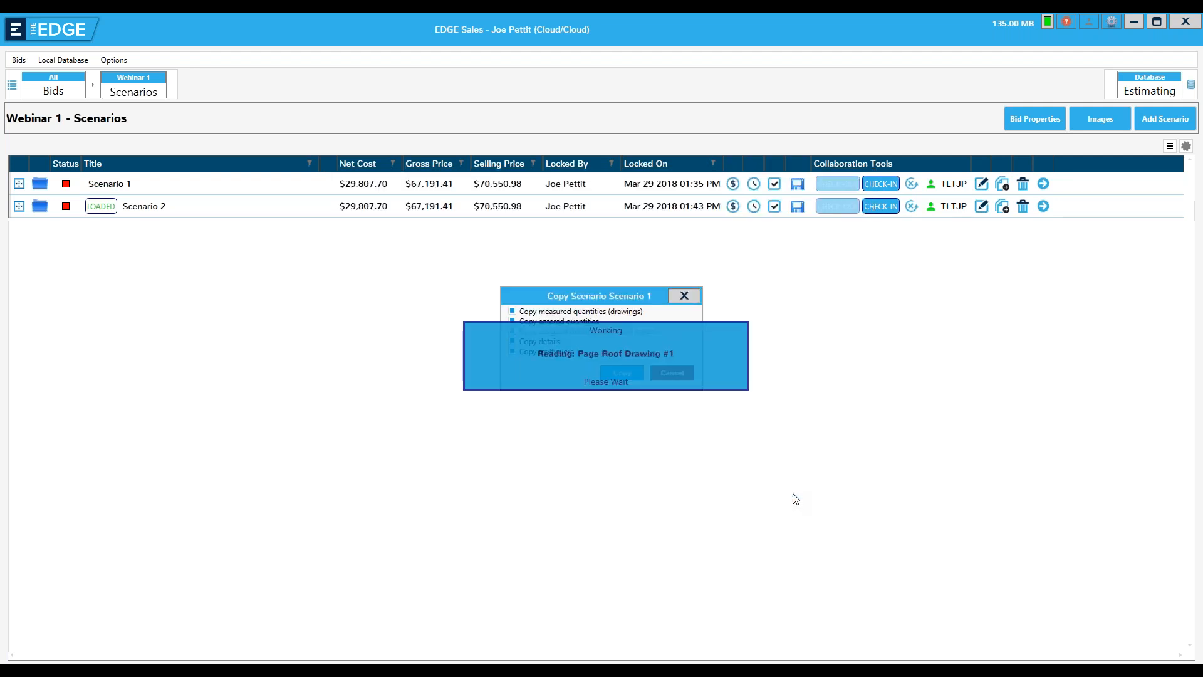
left_click(1147, 134)
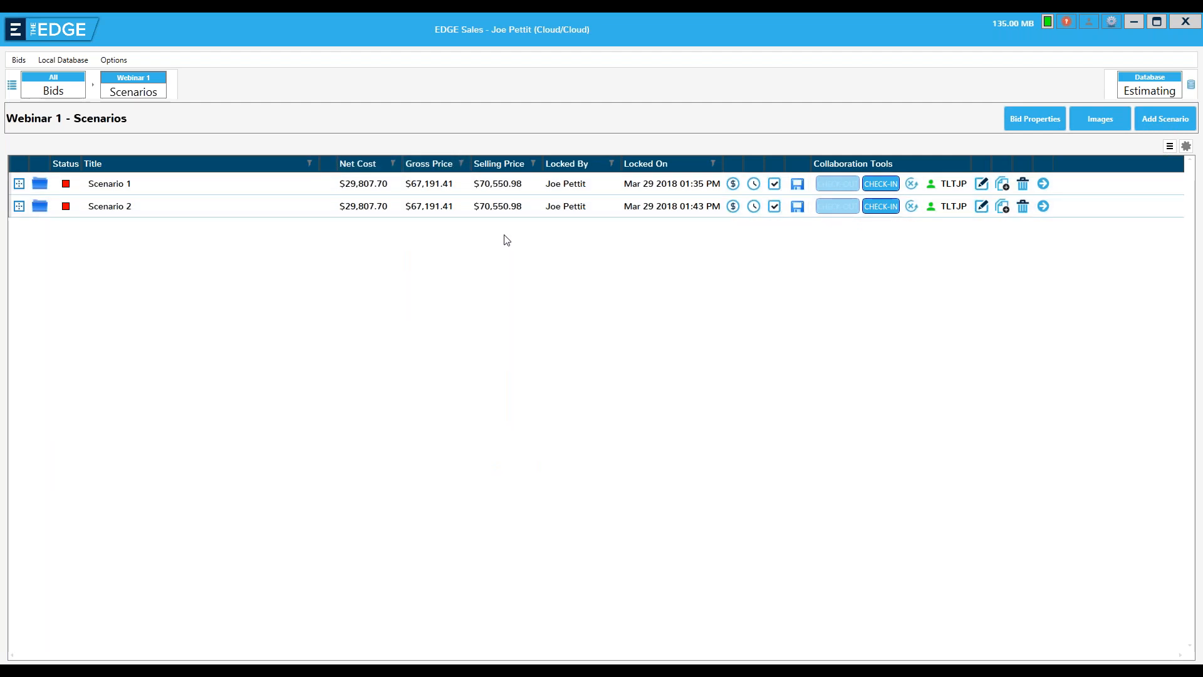
Open the Section 1 pages of Scenario 1 and copy Roof Drawing #1 with measured quantities but without entered quantities, details or multipliers
left_click(1043, 184)
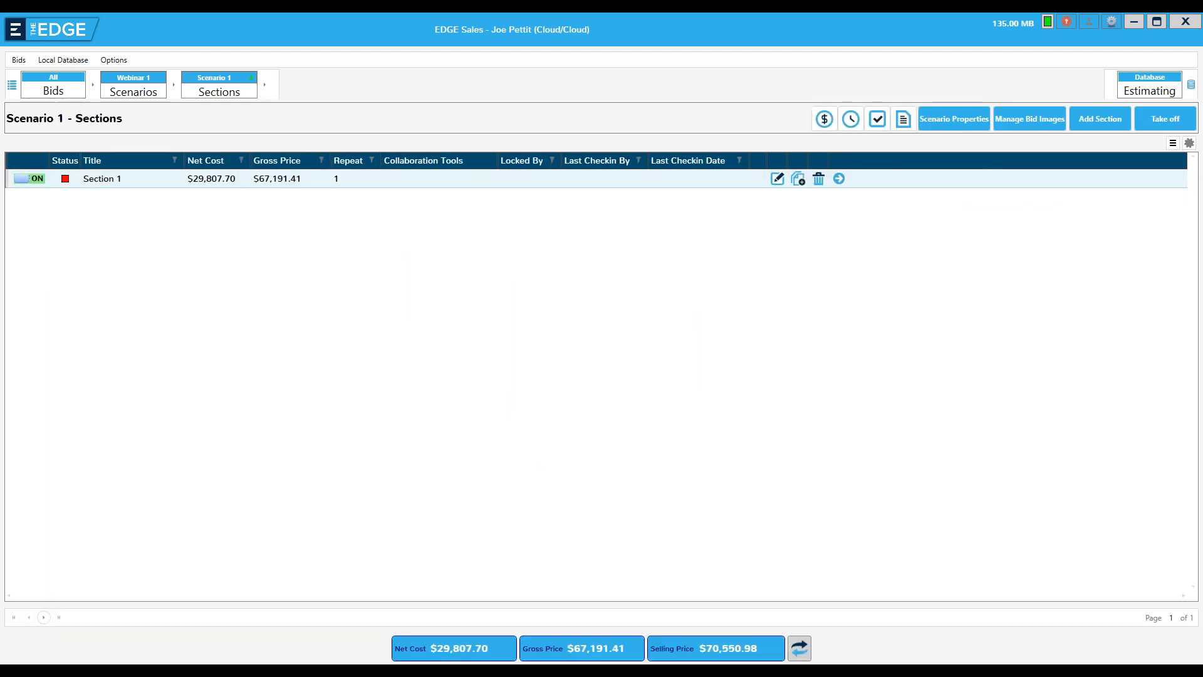
left_click(839, 180)
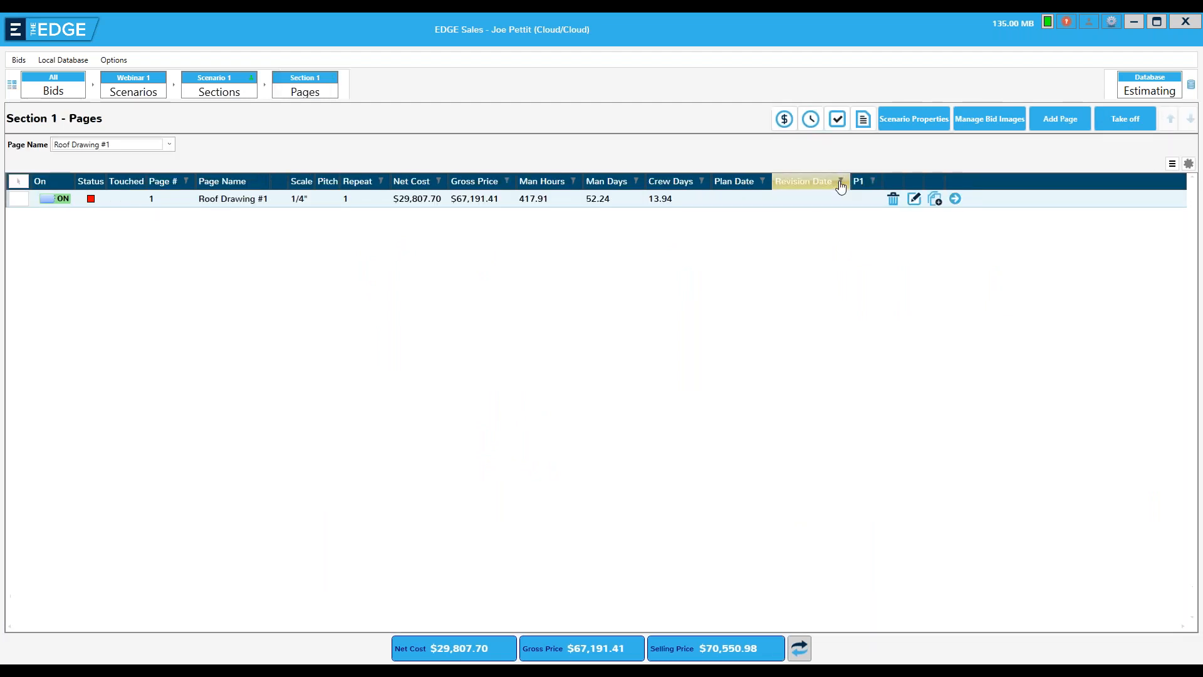
left_click(935, 199)
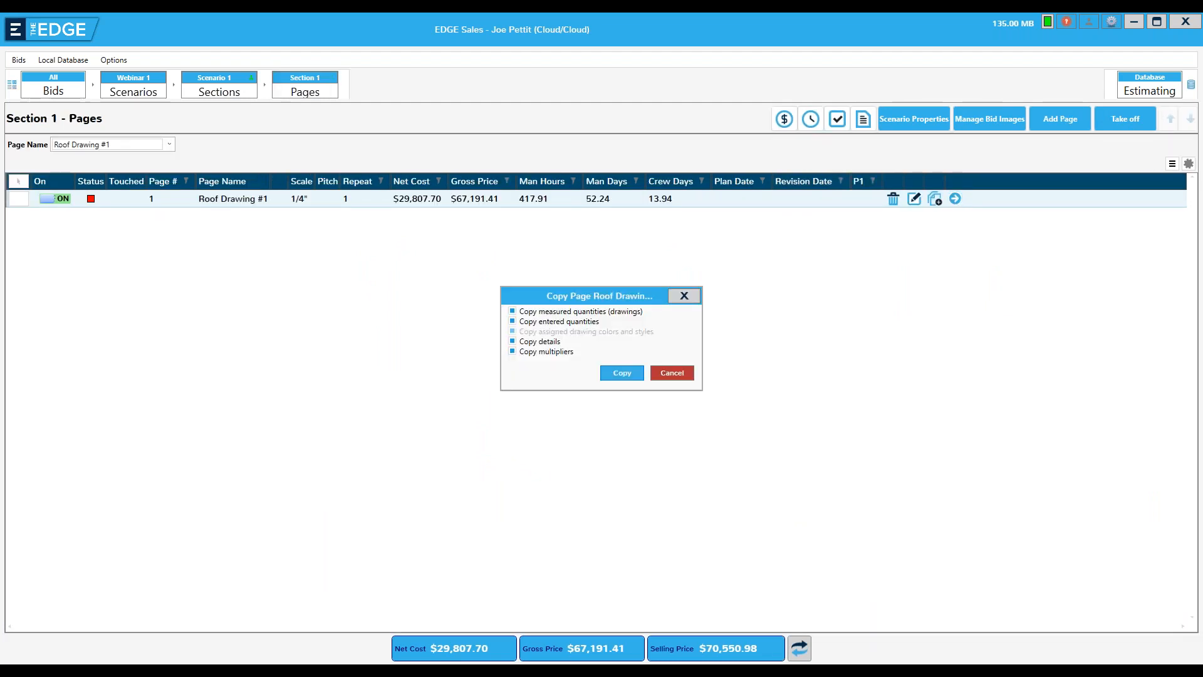
left_click(513, 322)
left_click(512, 342)
left_click(512, 352)
left_click(609, 373)
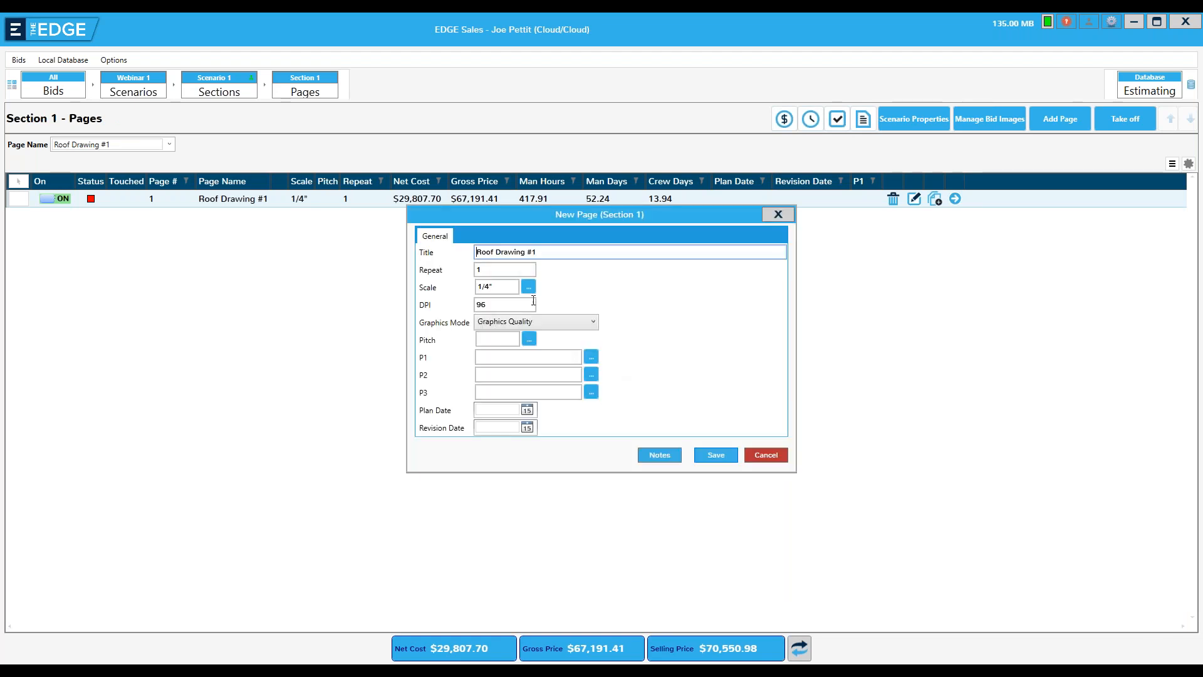
Title the new page Roof 2 and save it
left_click_drag(536, 251, 413, 254)
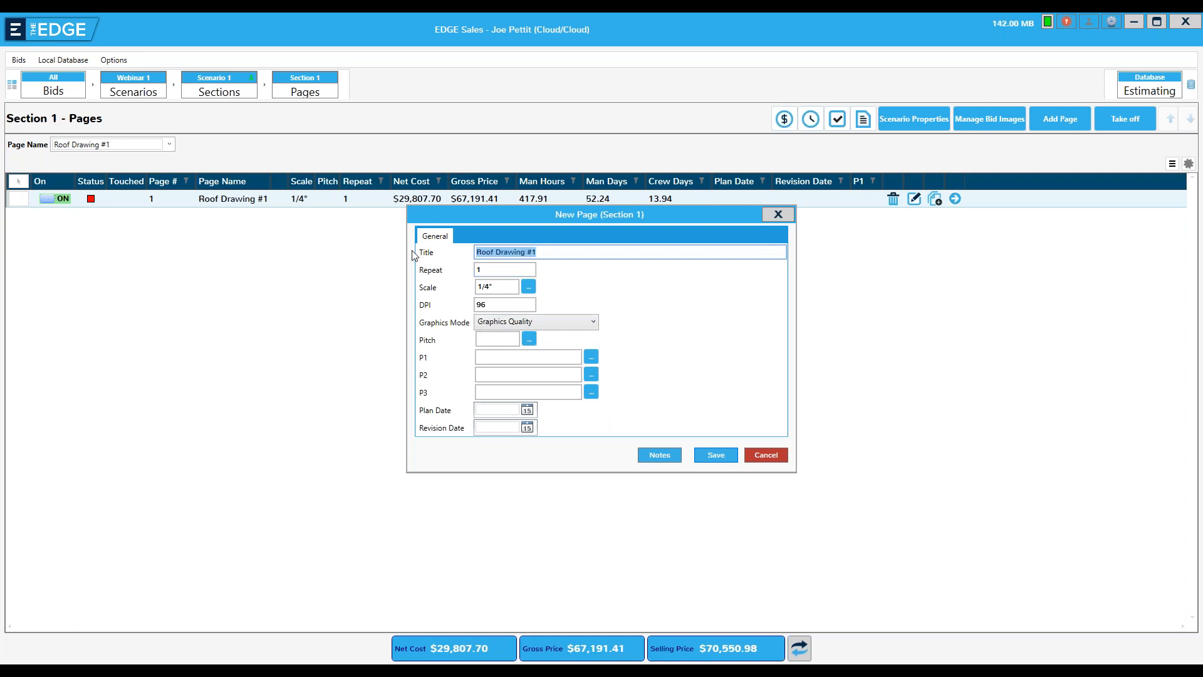
type("Roof 2")
key("Return")
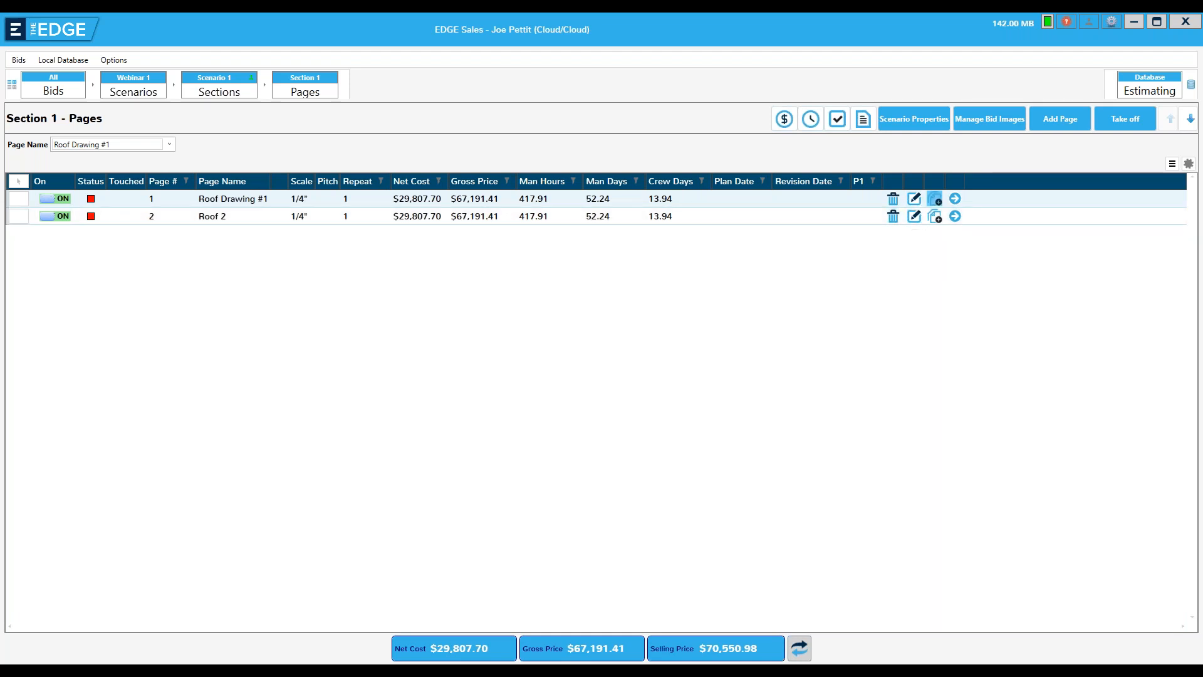
Dismiss the page copy options and copy the Roof Drawing #1 page to the clipboard
left_click(935, 199)
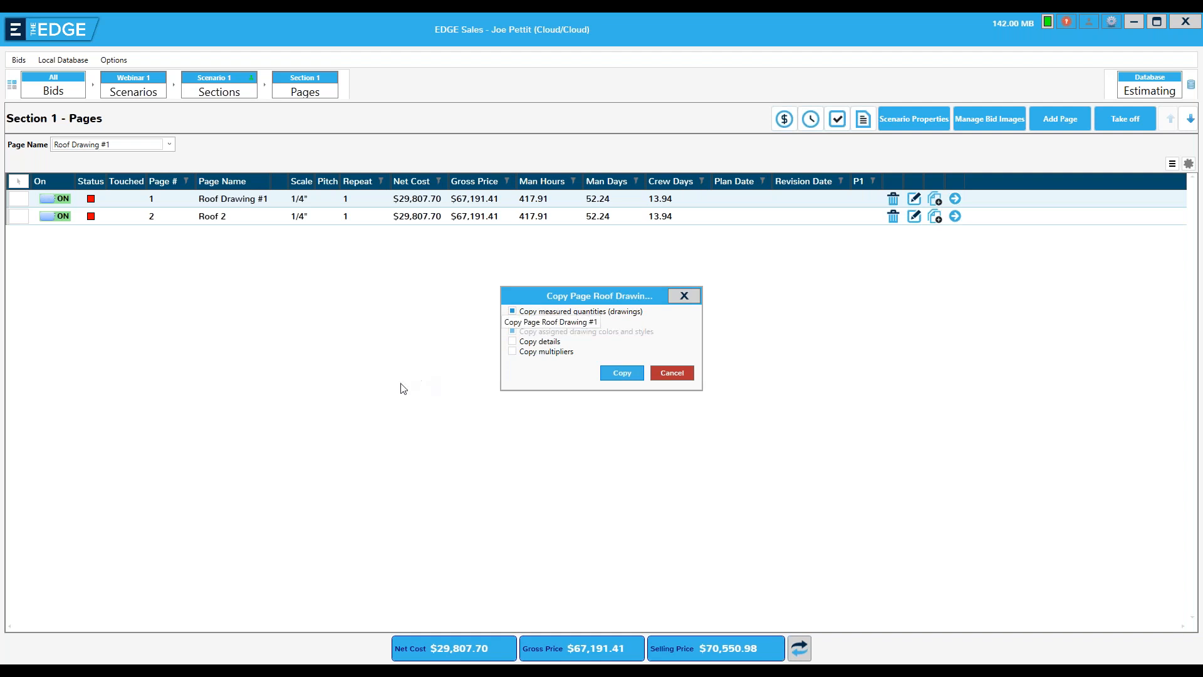
left_click(684, 296)
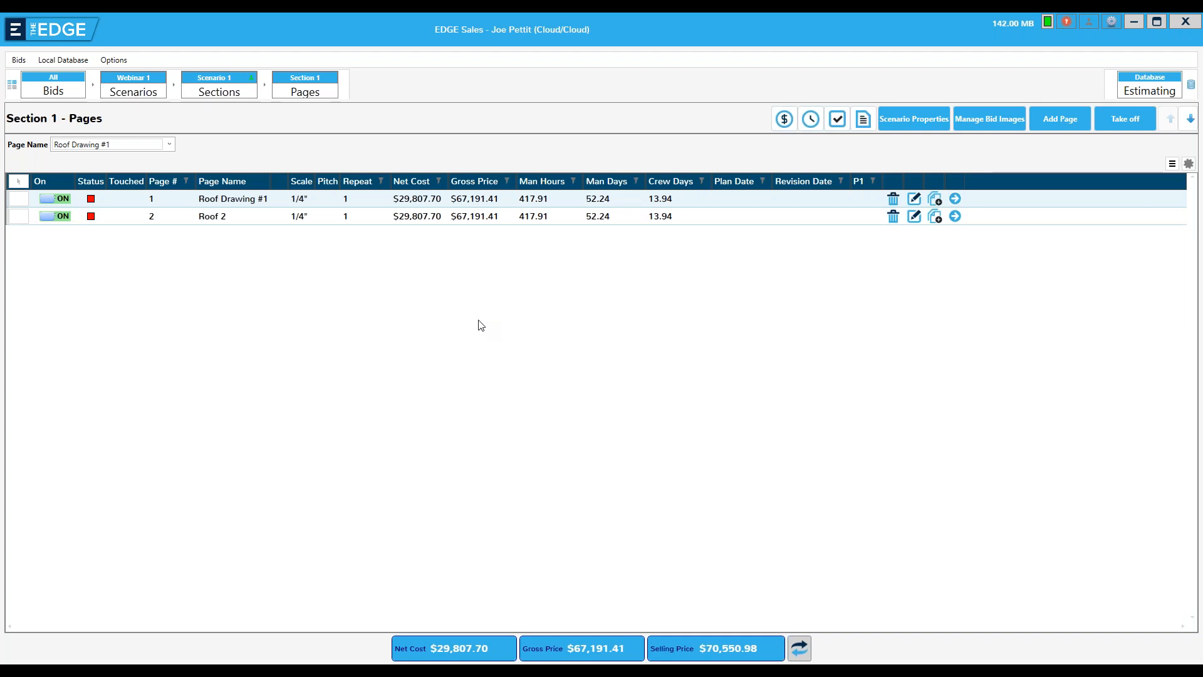
right_click(413, 206)
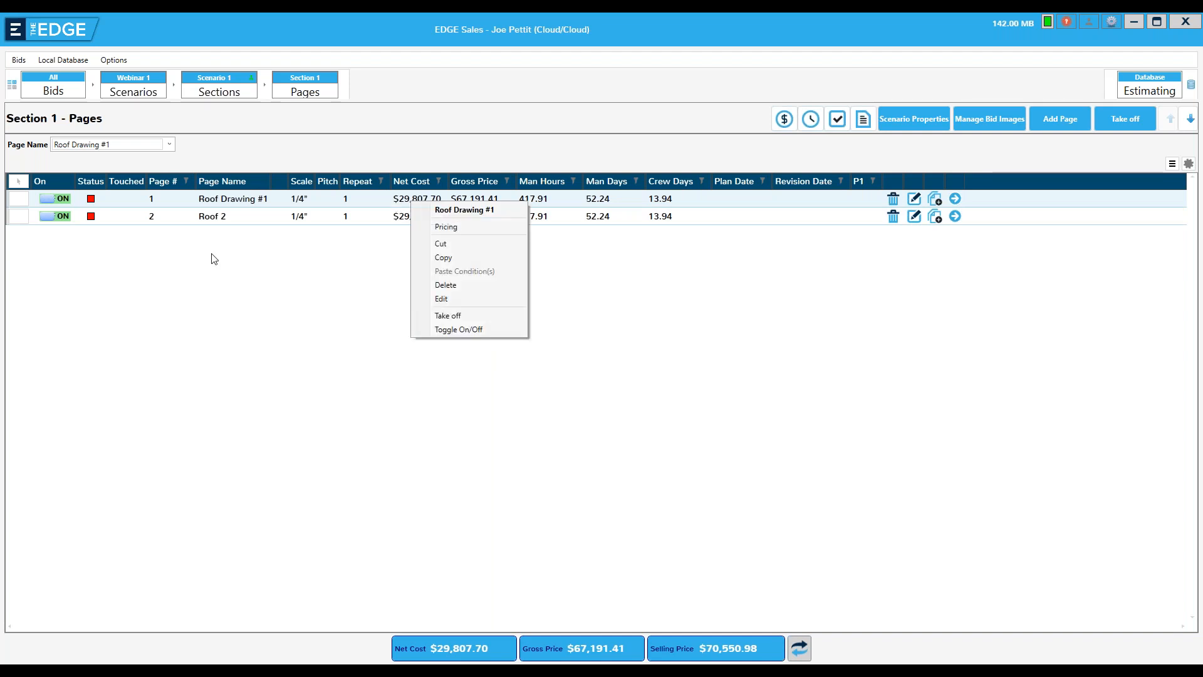
left_click(449, 261)
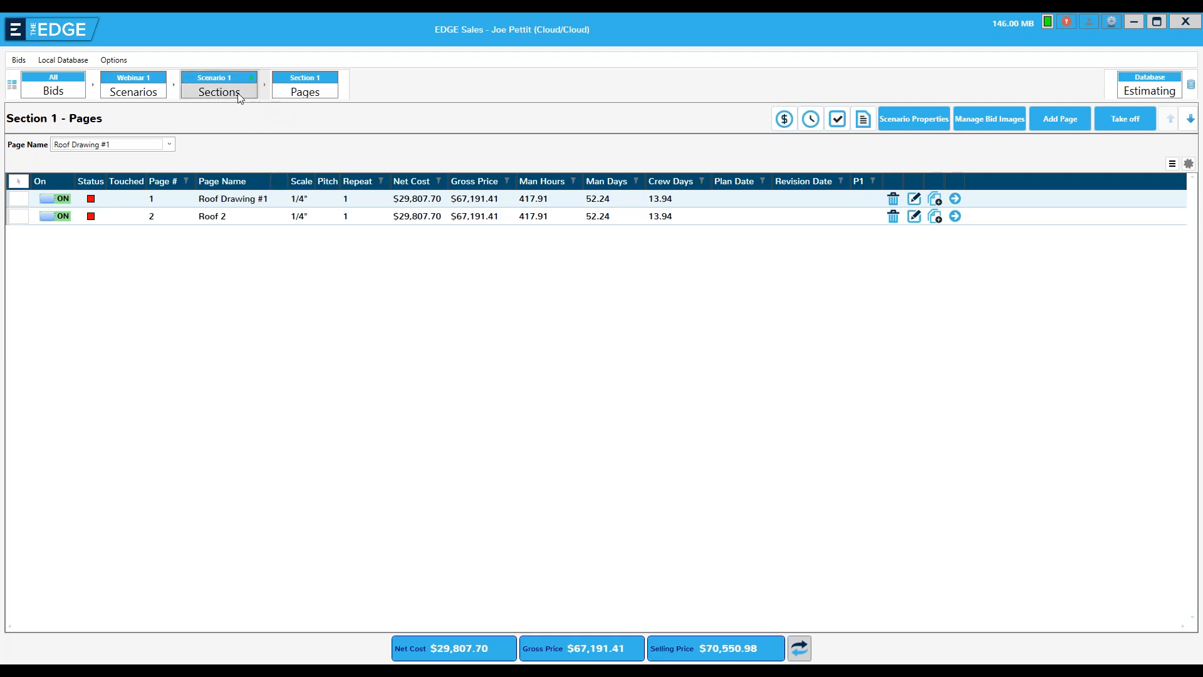
Paste the copied Roof Drawing #1 page into Section 1 of Scenario 1 with measured quantities but without entered quantities, details or multipliers
left_click(208, 94)
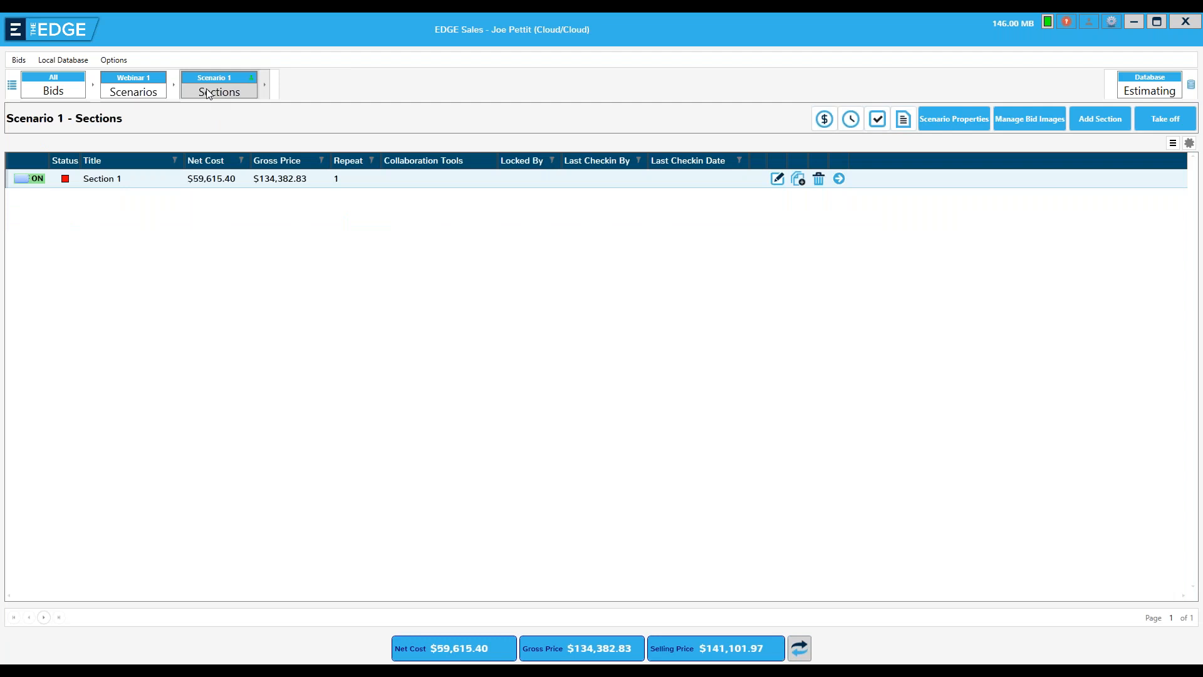
right_click(272, 182)
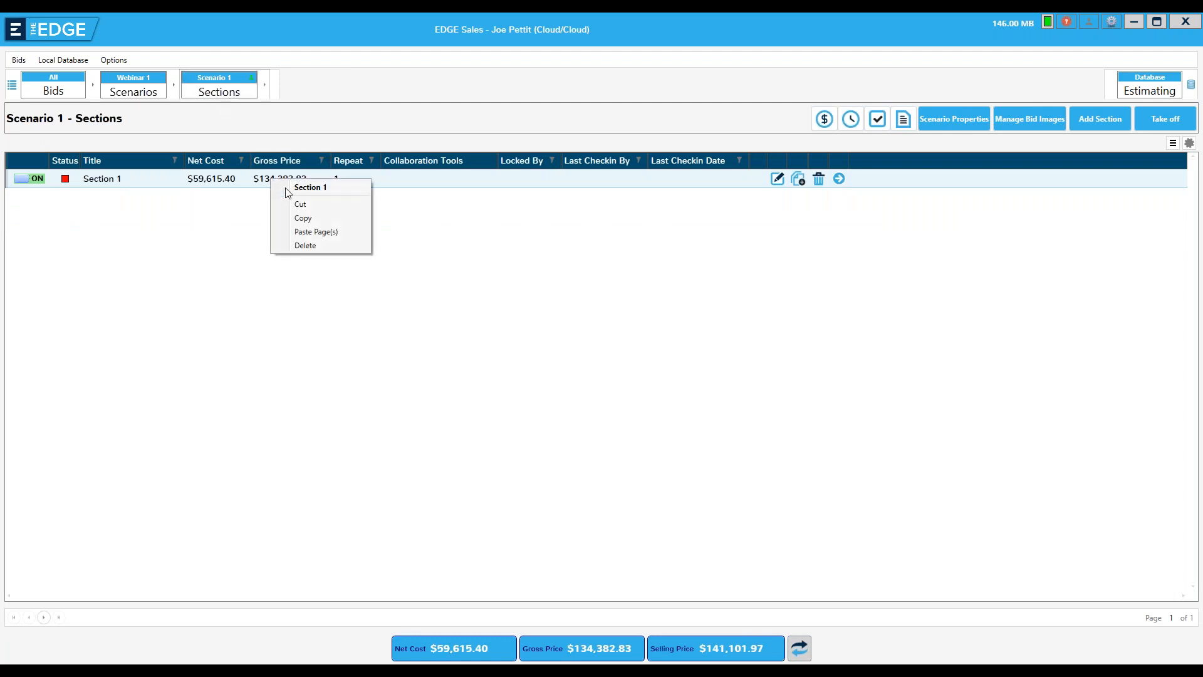
left_click(311, 232)
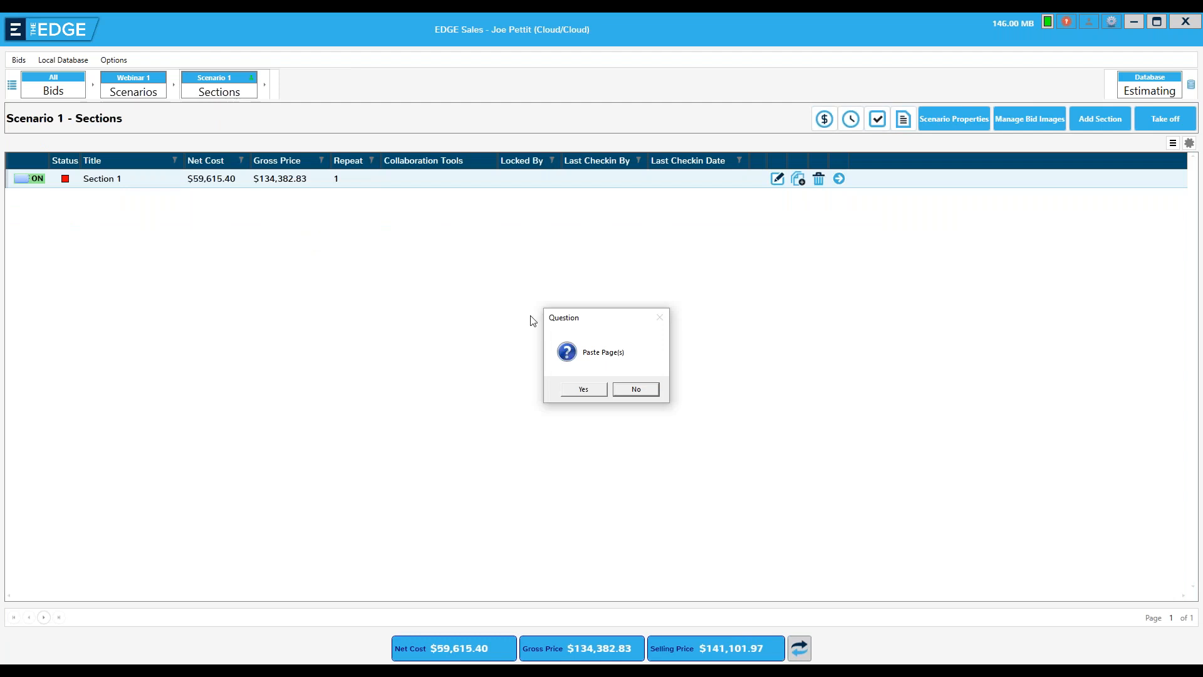
left_click(585, 394)
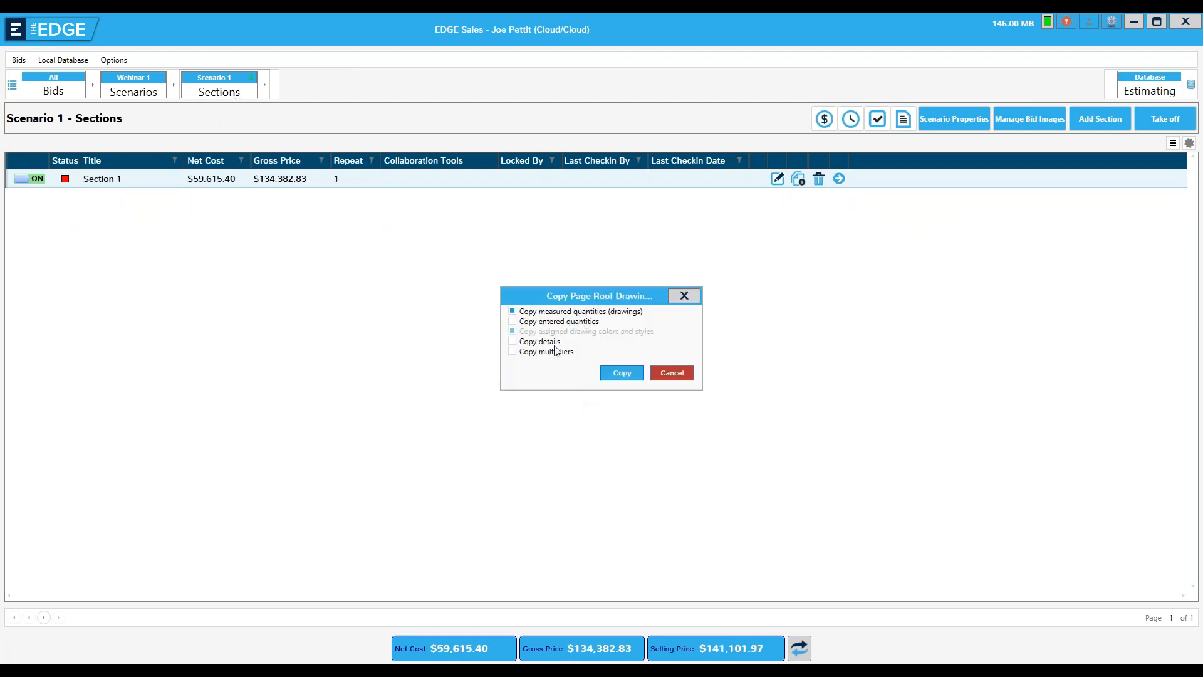
left_click(620, 372)
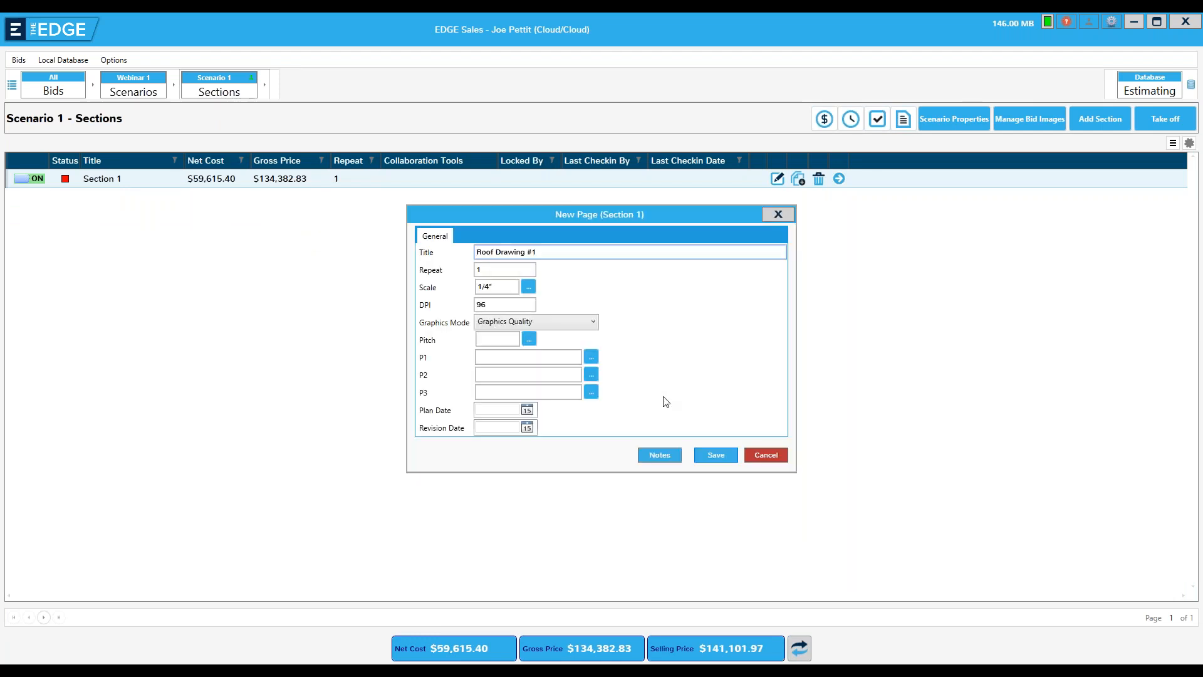
Title the pasted page Roof Drawing #1a and save it
left_click(706, 456)
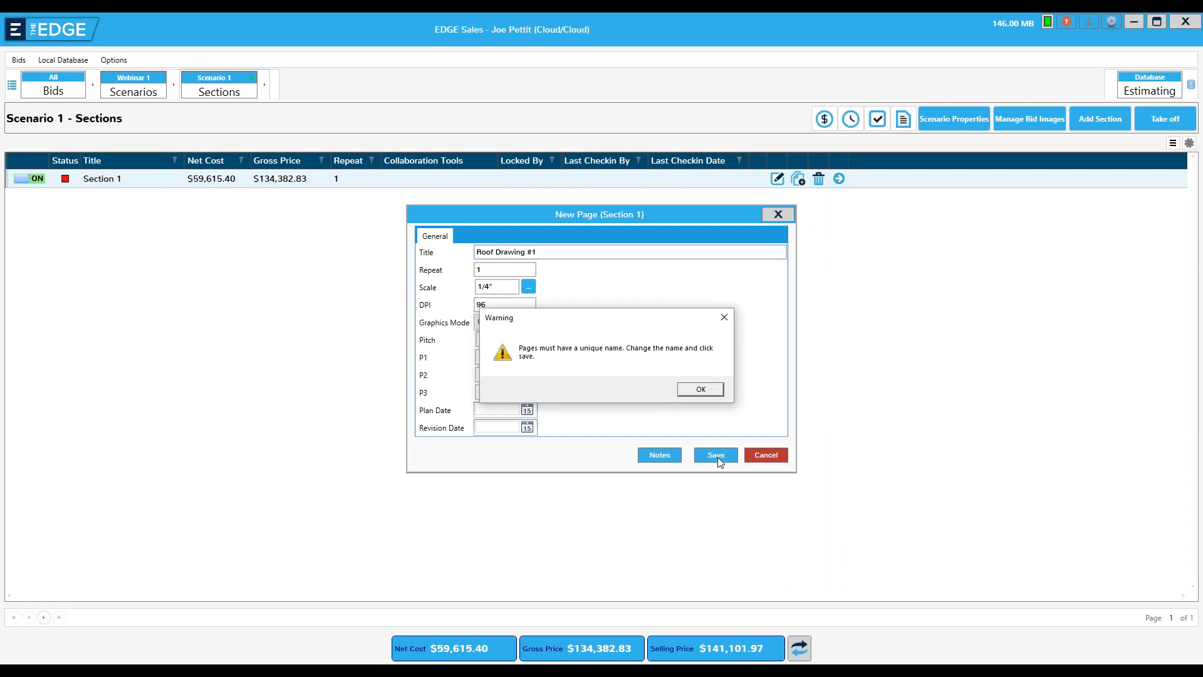
left_click(700, 391)
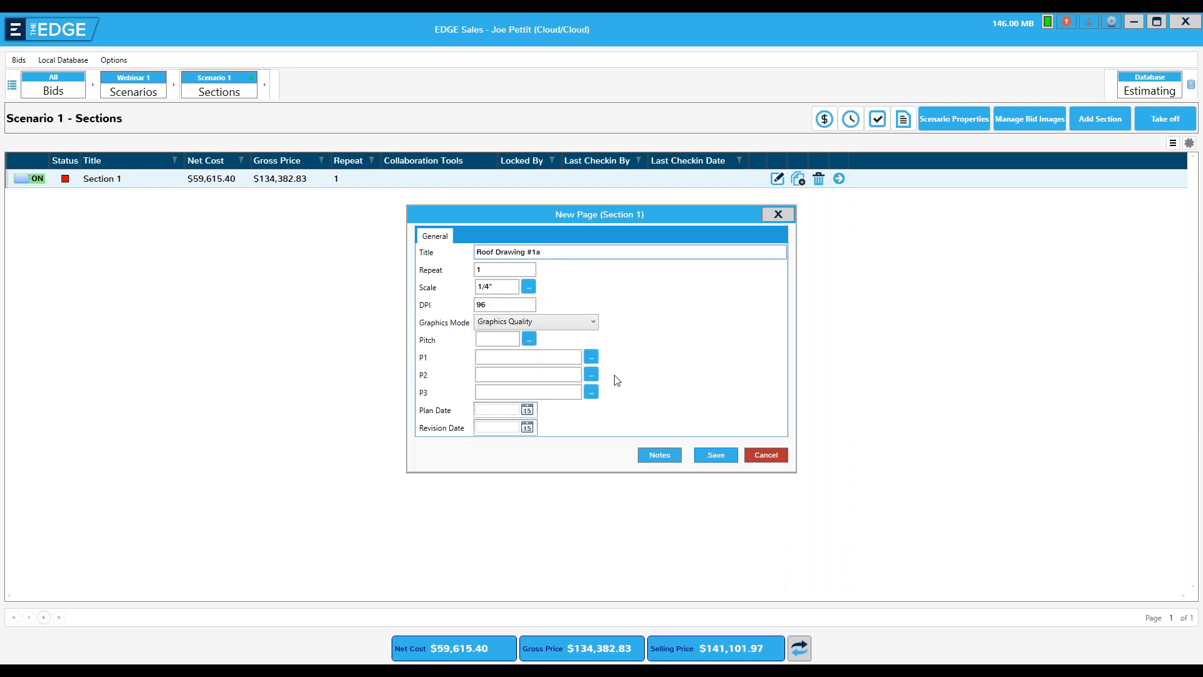
left_click(709, 460)
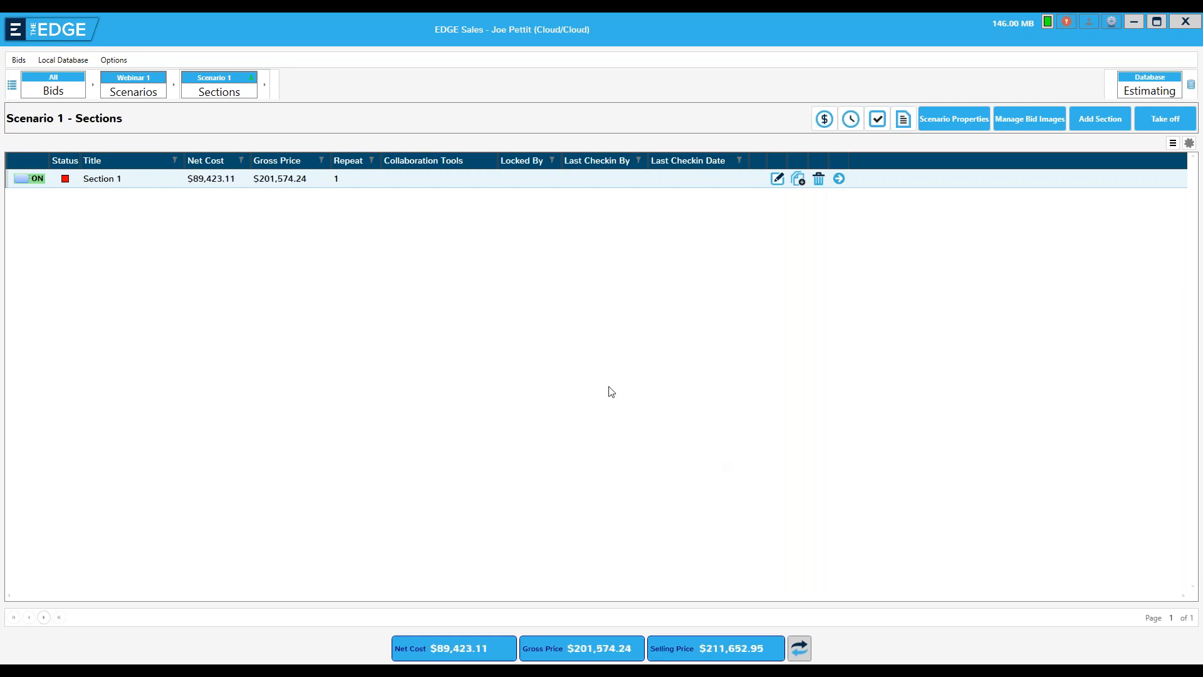
Copy the Tear Off, Wall Flashing and Curb Flashing conditions from the Roof Drawing #1 page of Section 1
left_click(839, 180)
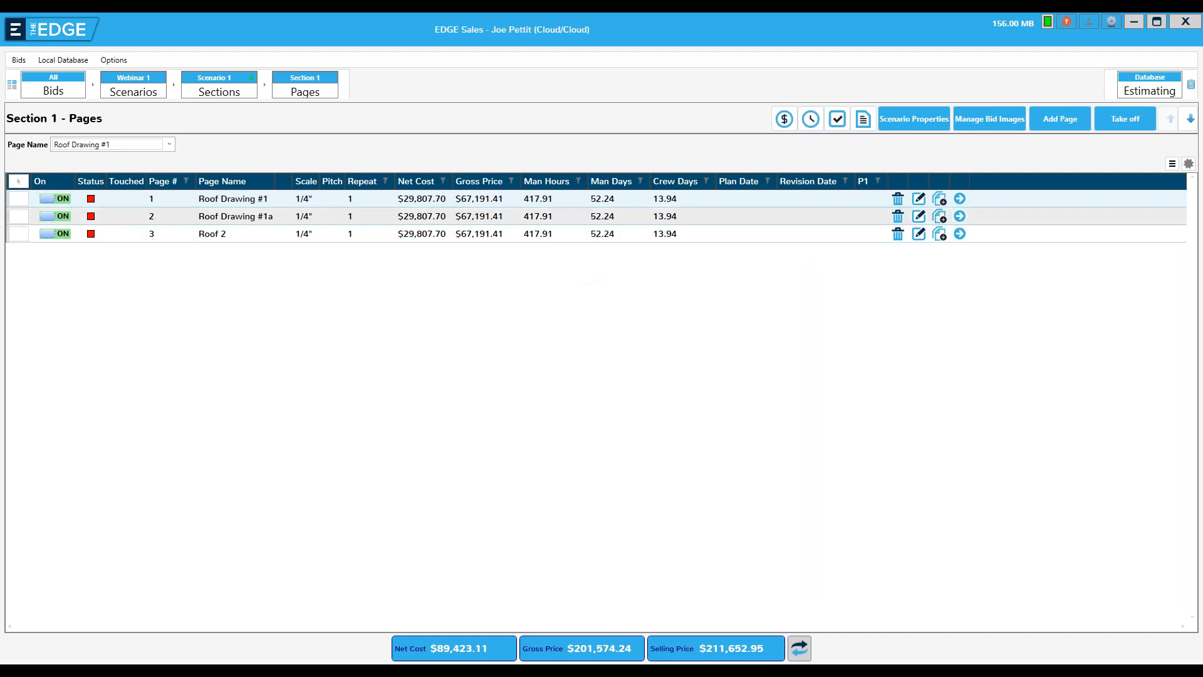
left_click(959, 199)
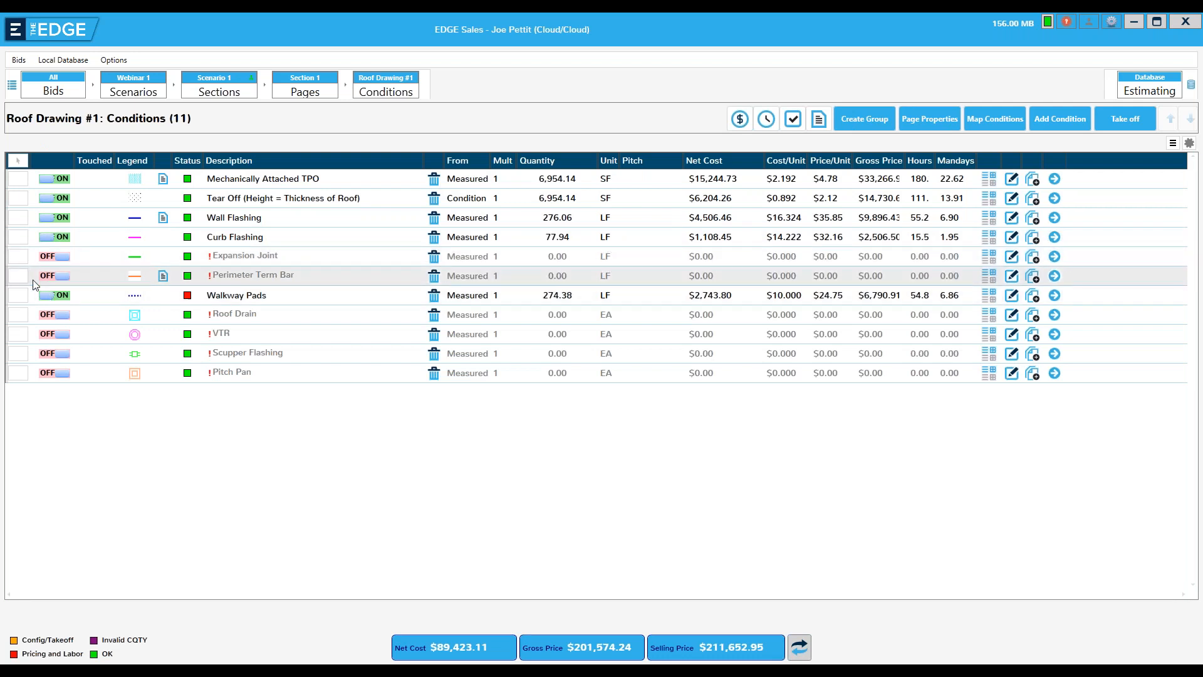
left_click(17, 197)
left_click(16, 218)
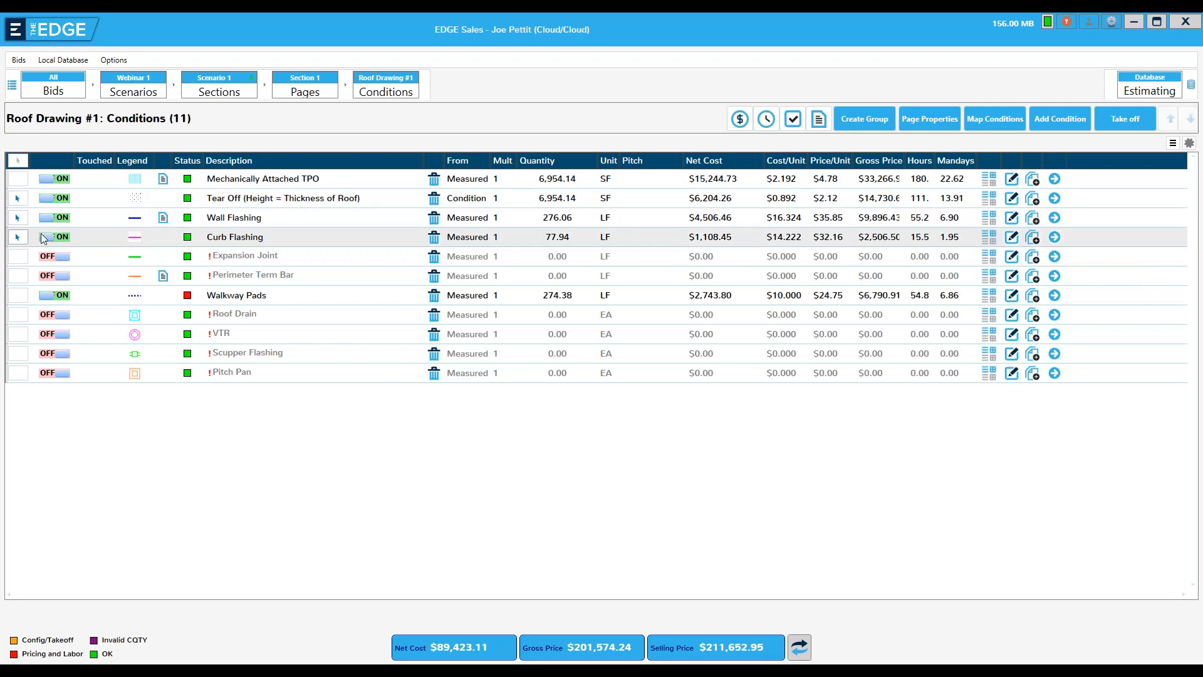
right_click(101, 223)
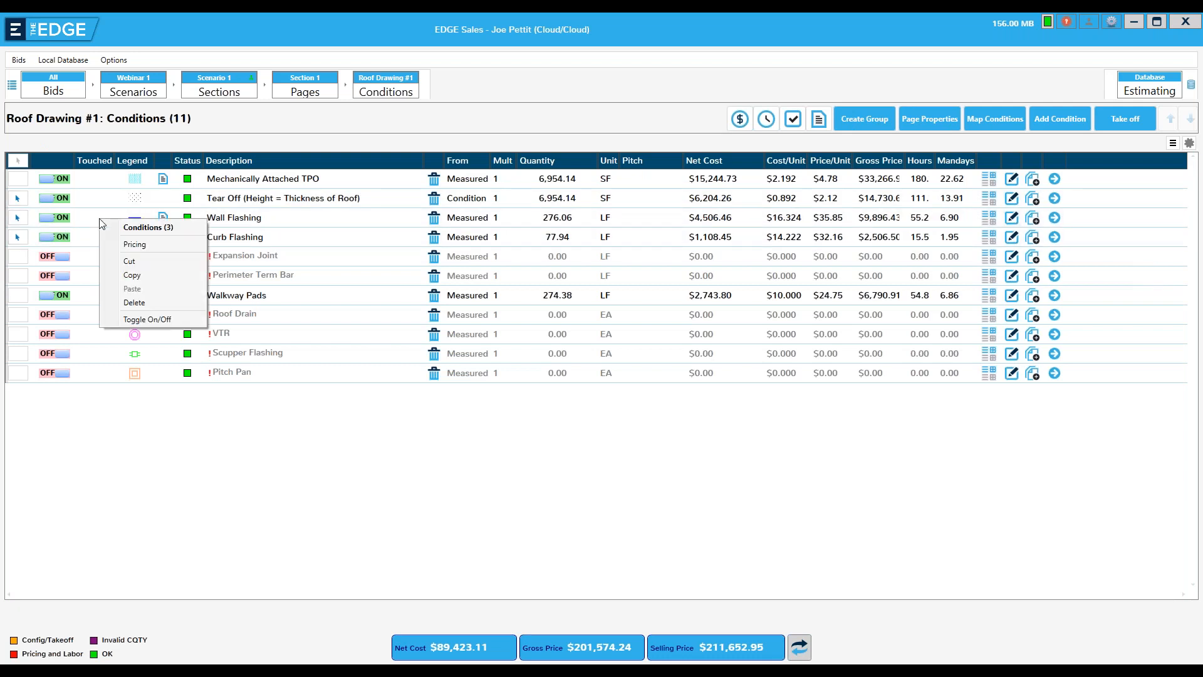
left_click(132, 276)
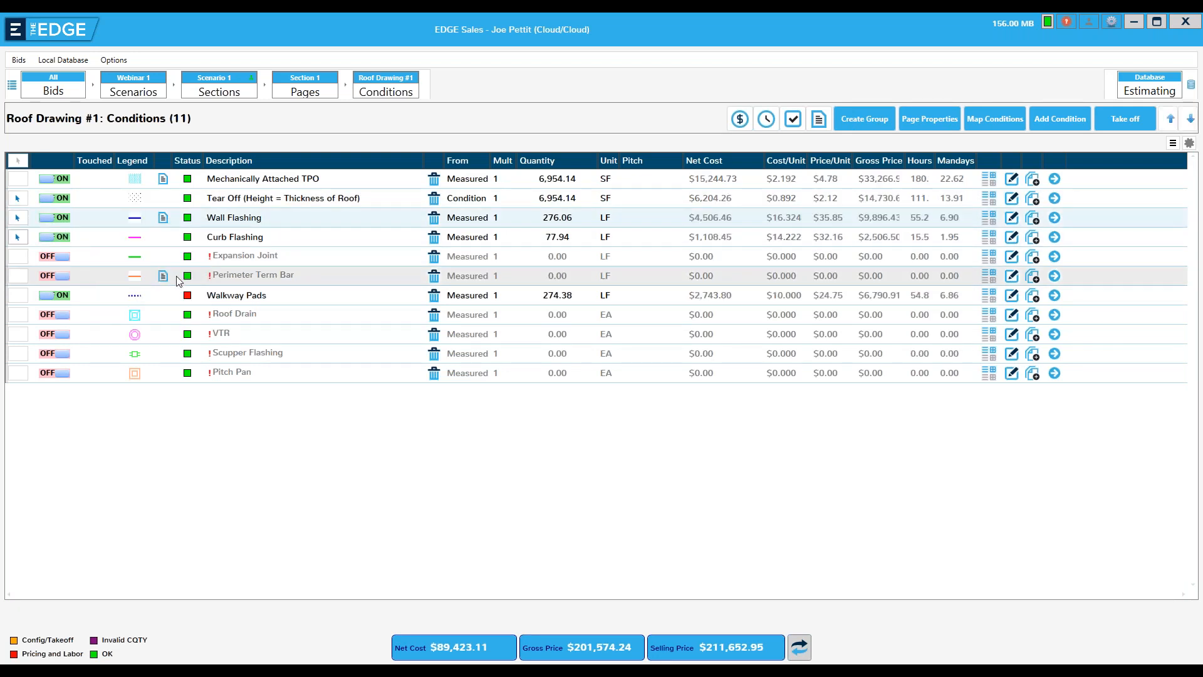
Paste the copied conditions onto the Roof 2 page with measured quantities but without entered quantities, details or multipliers
left_click(289, 96)
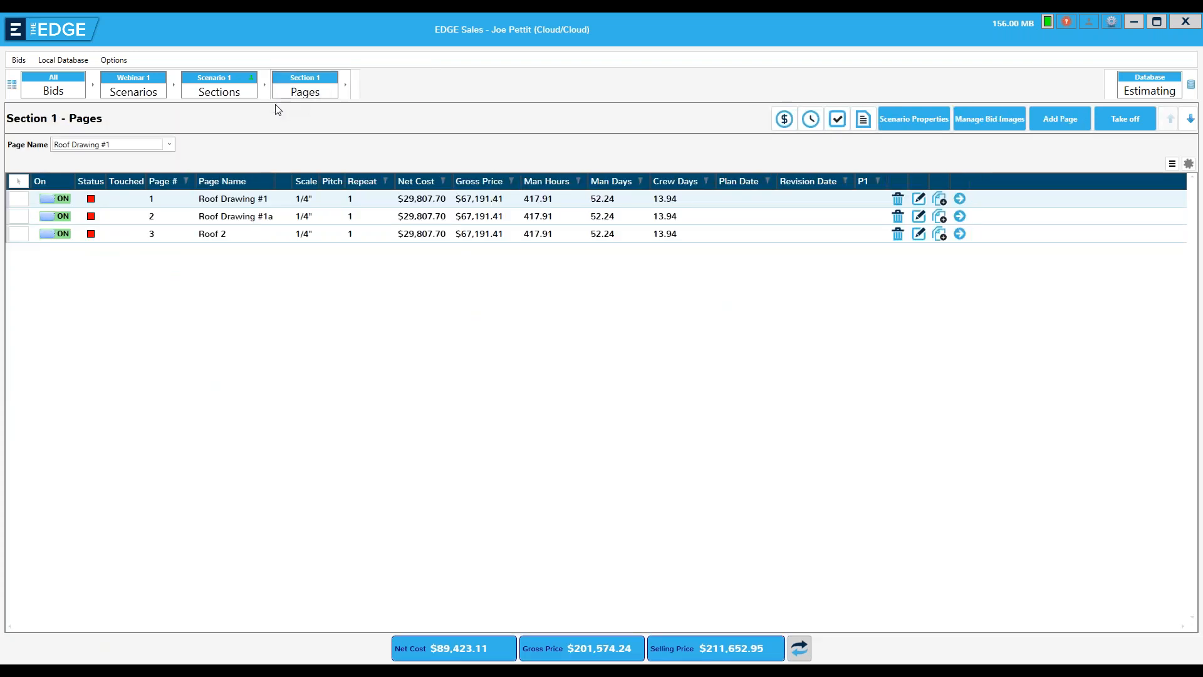
left_click(246, 231)
right_click(248, 231)
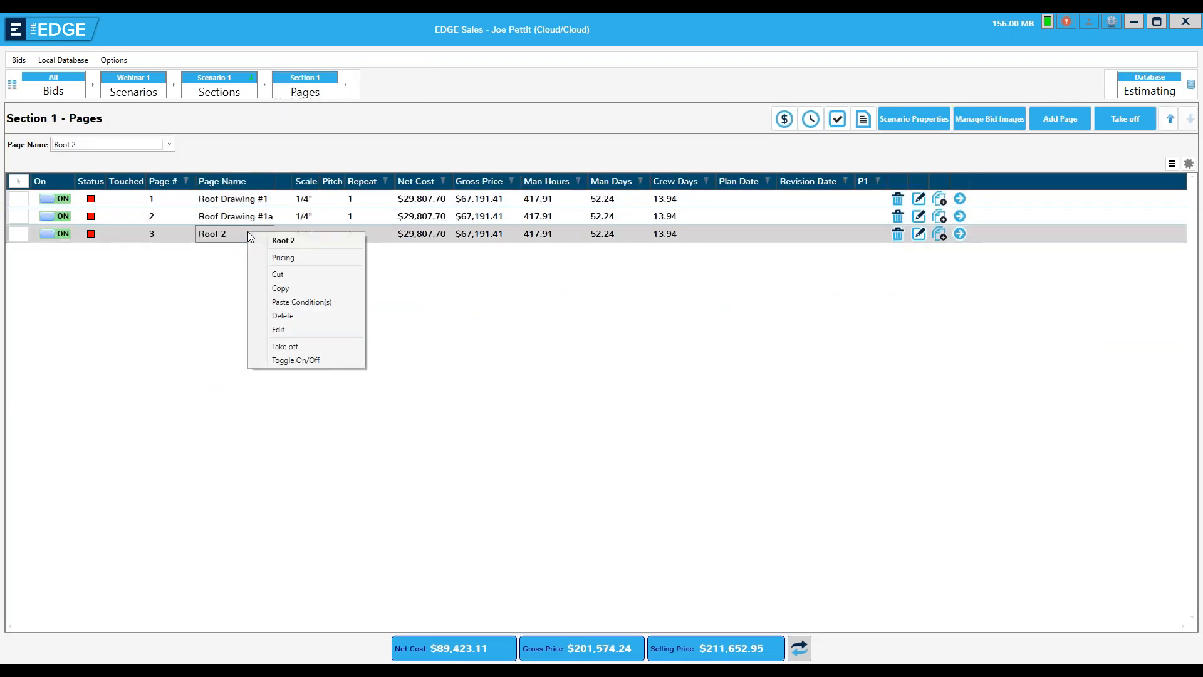
left_click(287, 302)
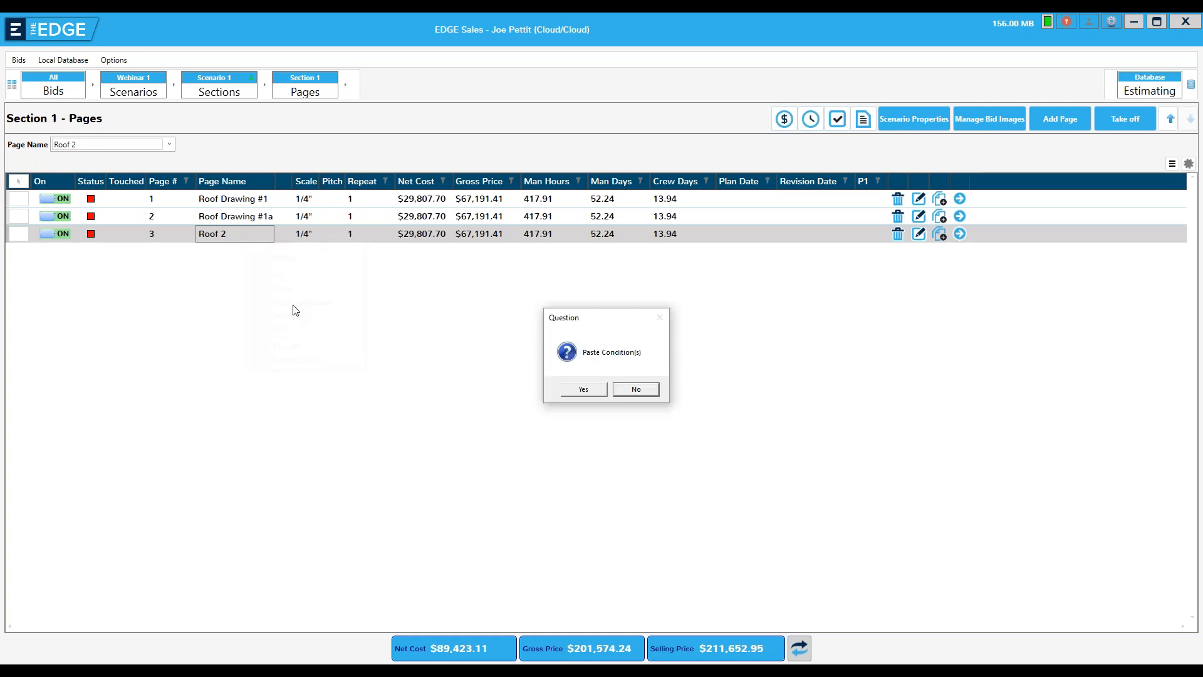
left_click(577, 390)
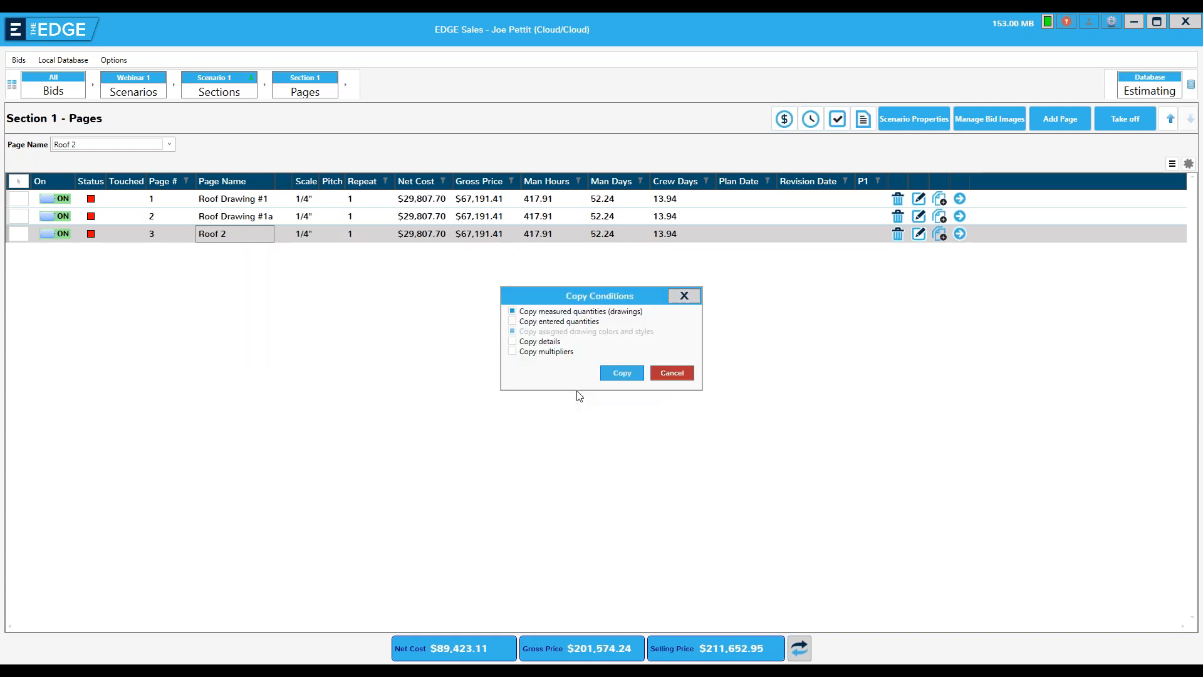
left_click(629, 377)
left_click(672, 390)
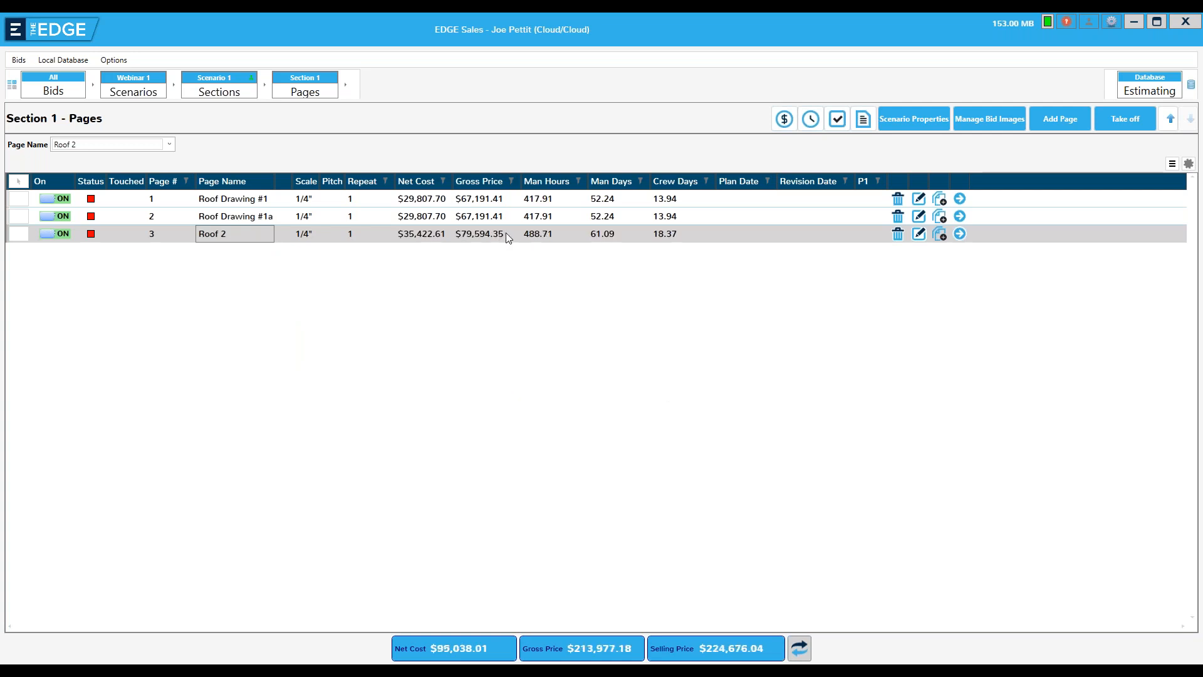
Open the Roof 2 conditions and paste the three copied conditions there once more with measured quantities only
left_click(960, 235)
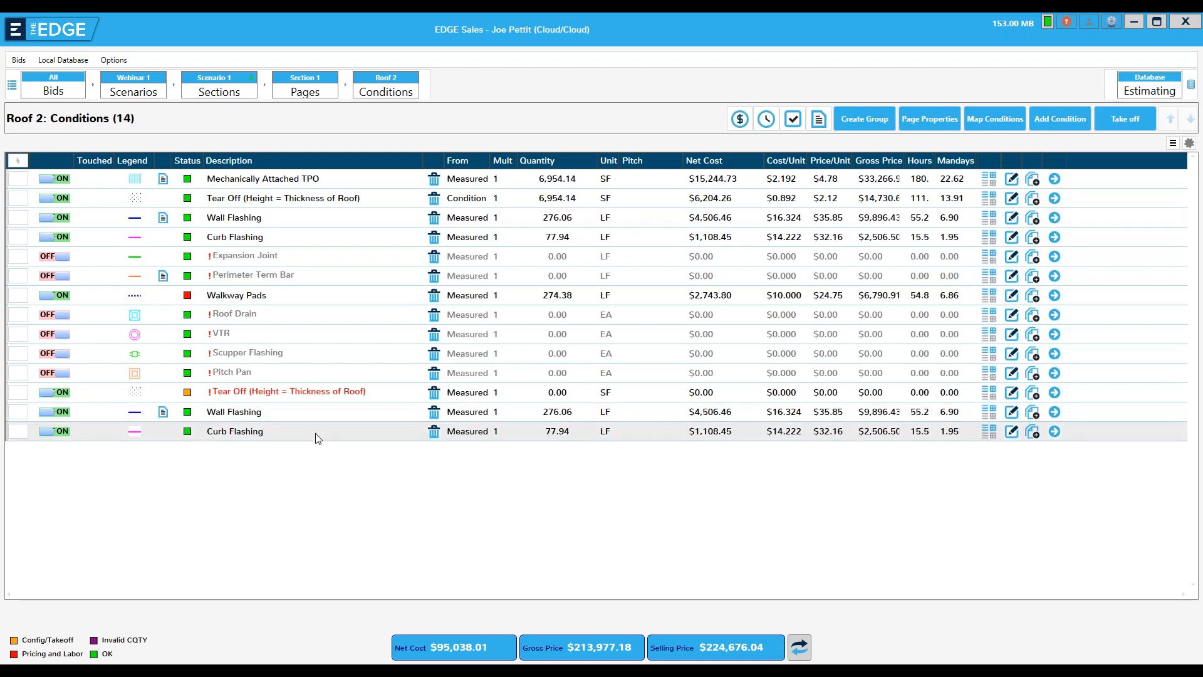
left_click(318, 438)
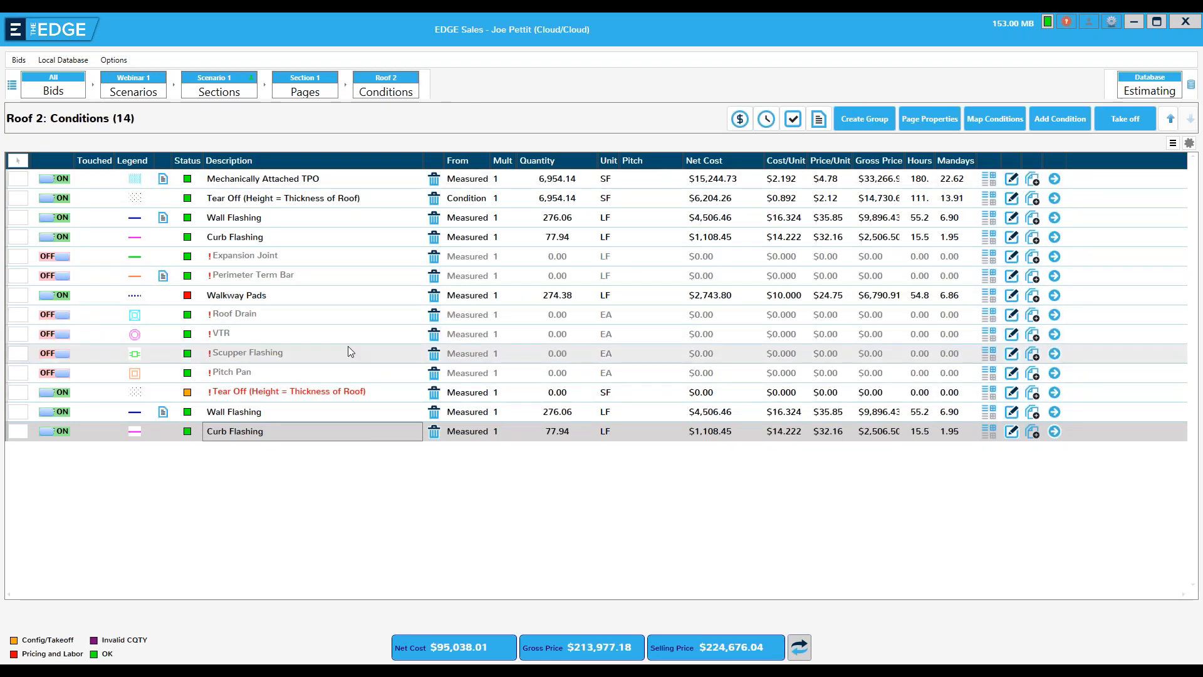
key("ctrl+c")
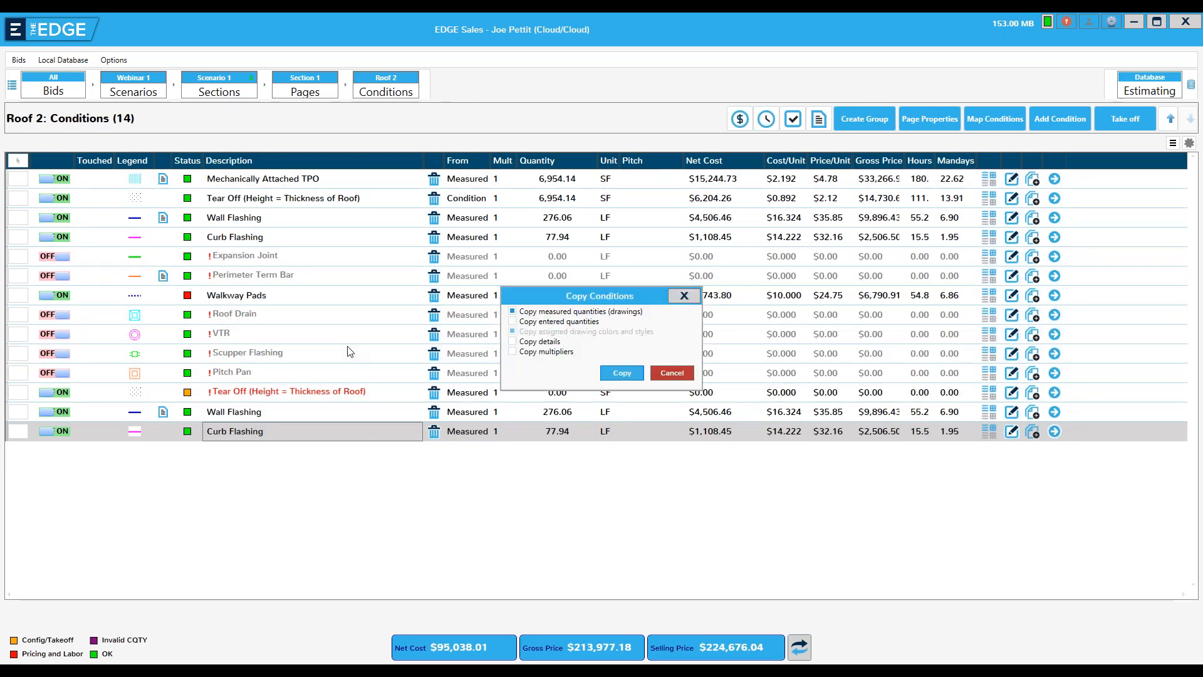
left_click(622, 372)
left_click(668, 395)
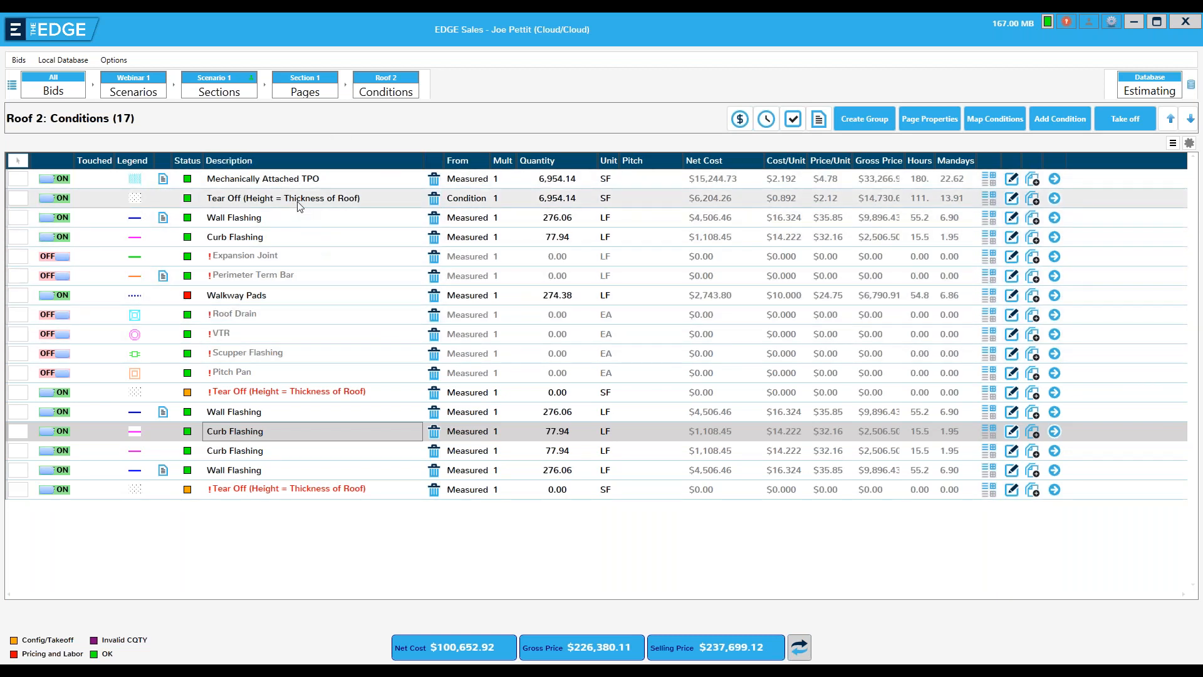
Open the Wall Flashing takeoff of the Roof Drawing #1a page
left_click(294, 91)
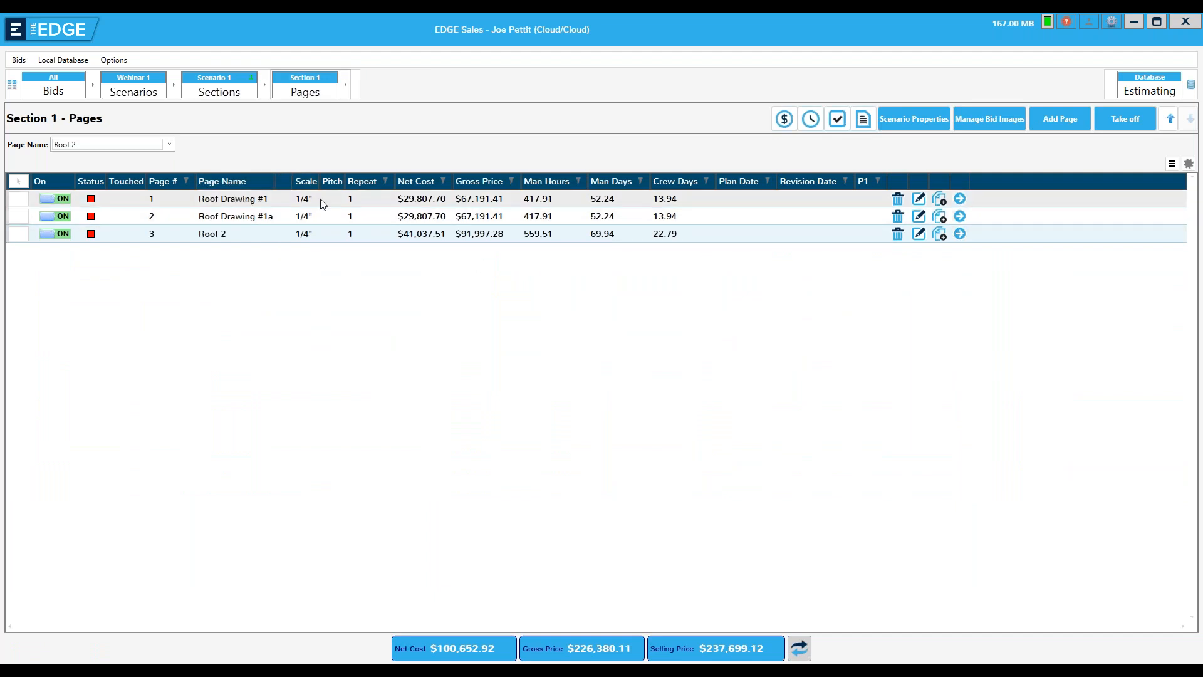
left_click(960, 217)
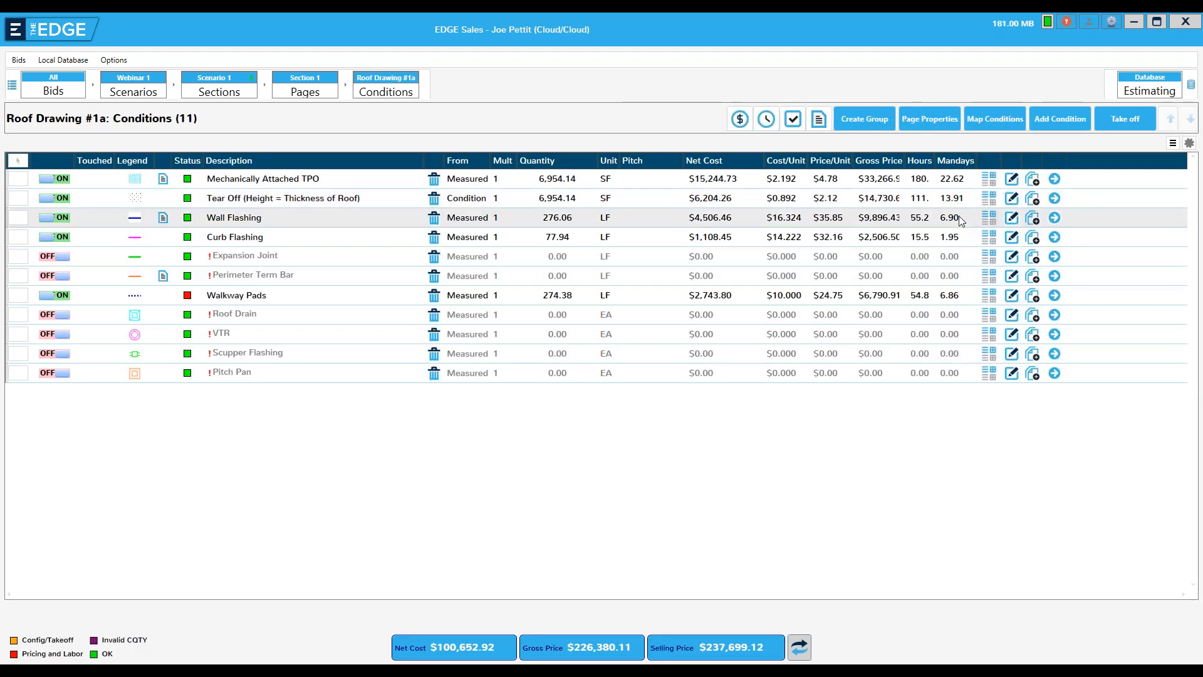
left_click(1054, 218)
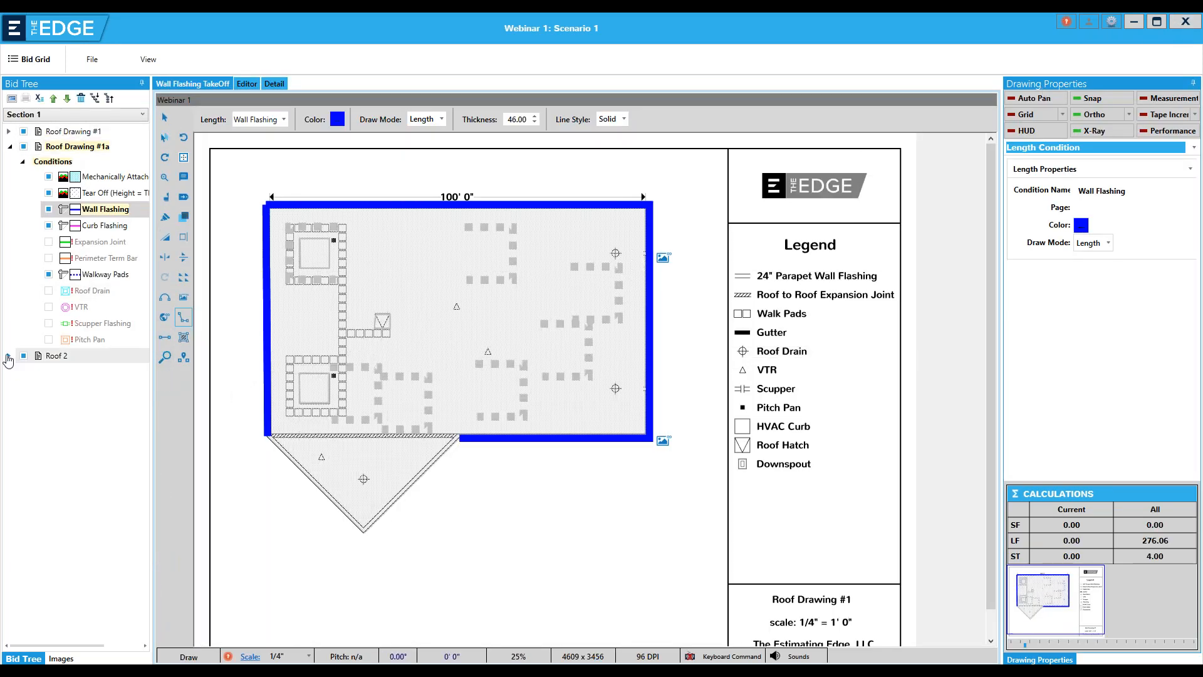
Using the first duplicate Wall Flashing condition of Roof 2, draw a horizontal line about 50 ft long across the triangular roof section
left_click(8, 358)
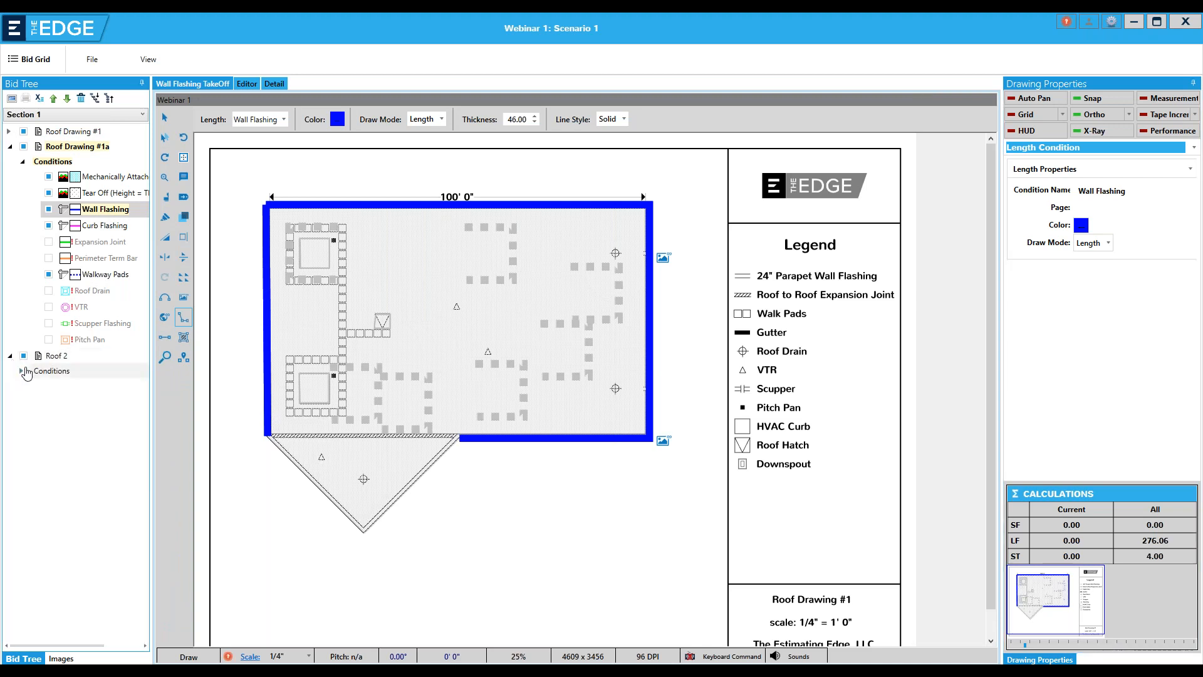
left_click(22, 372)
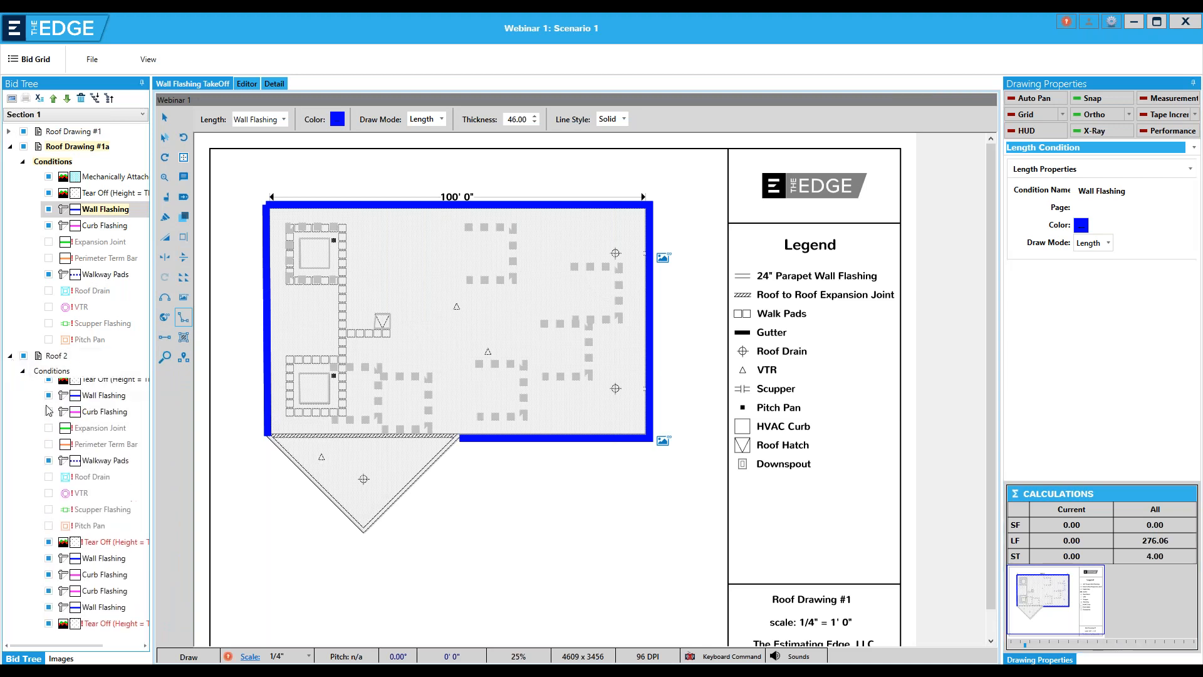
left_click(87, 584)
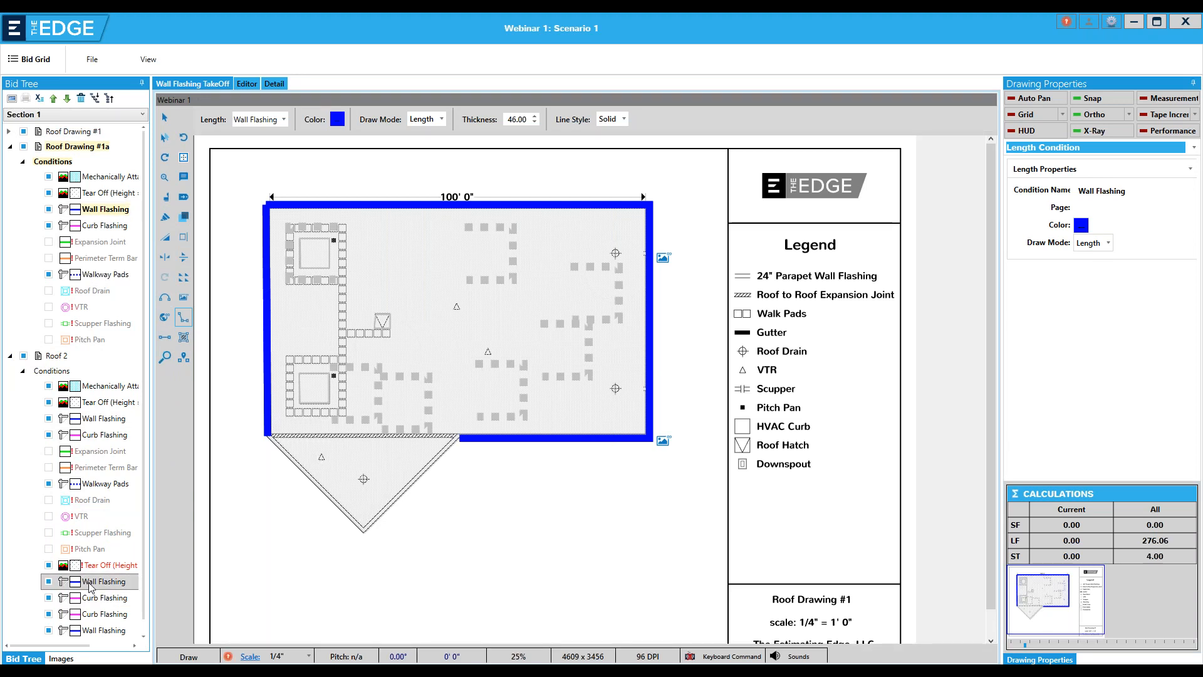
left_click(90, 586)
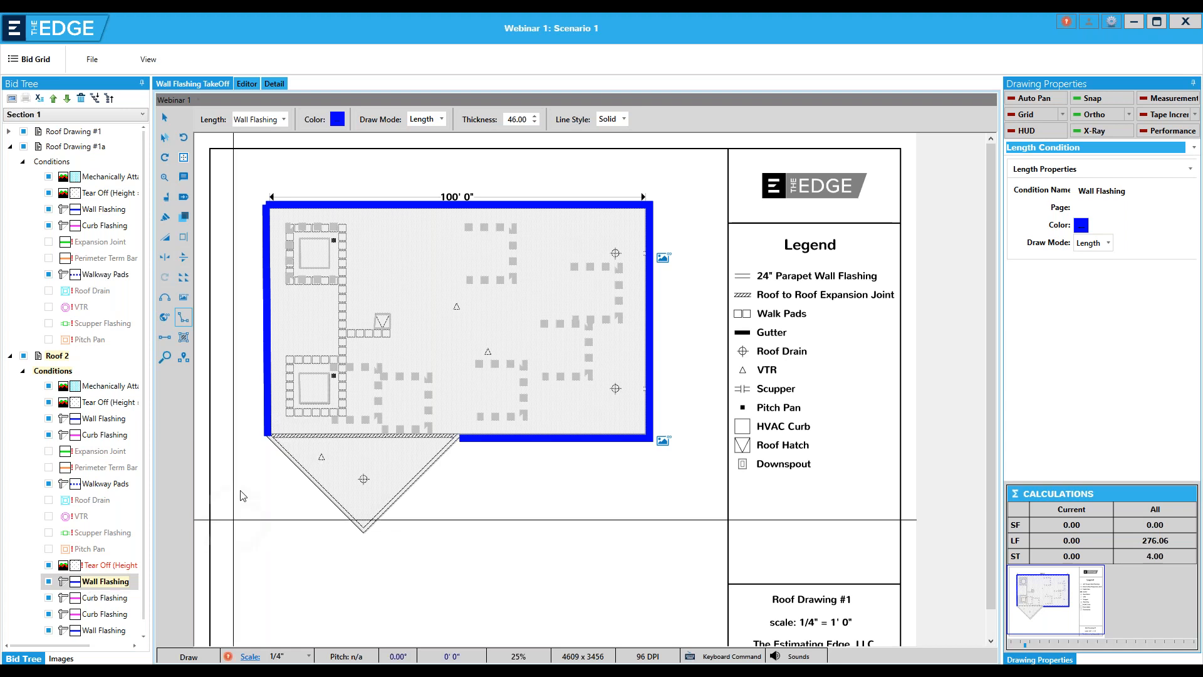
left_click(258, 478)
left_click(443, 497)
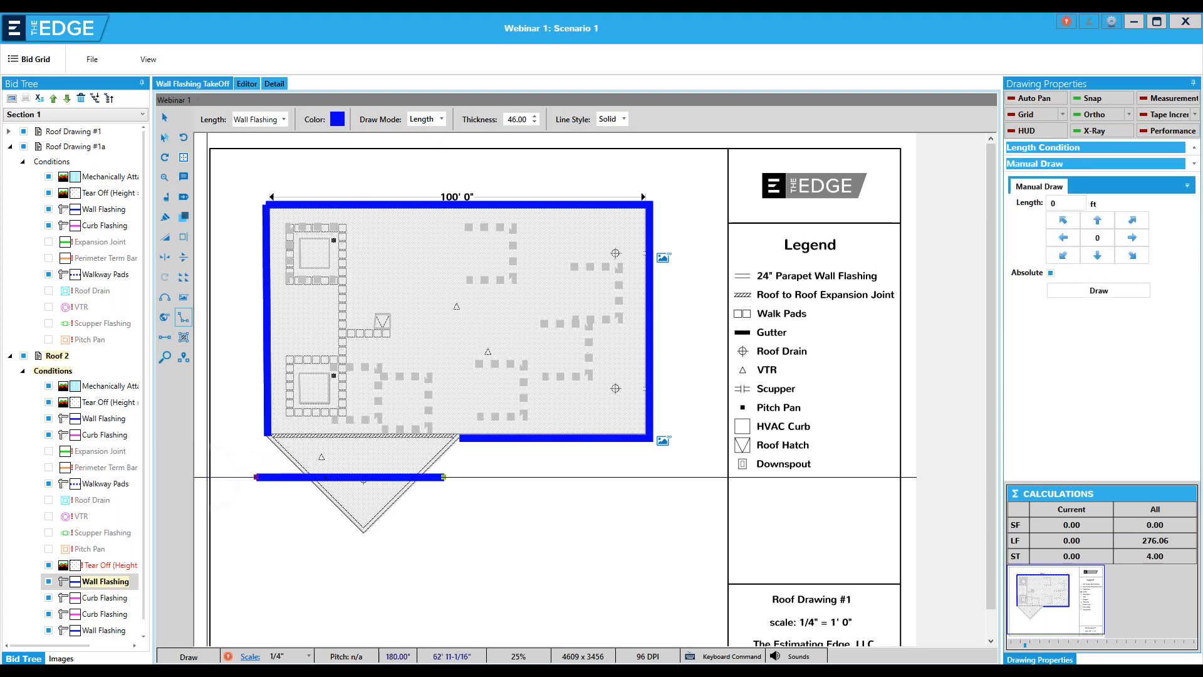
right_click(348, 447)
left_click(376, 459)
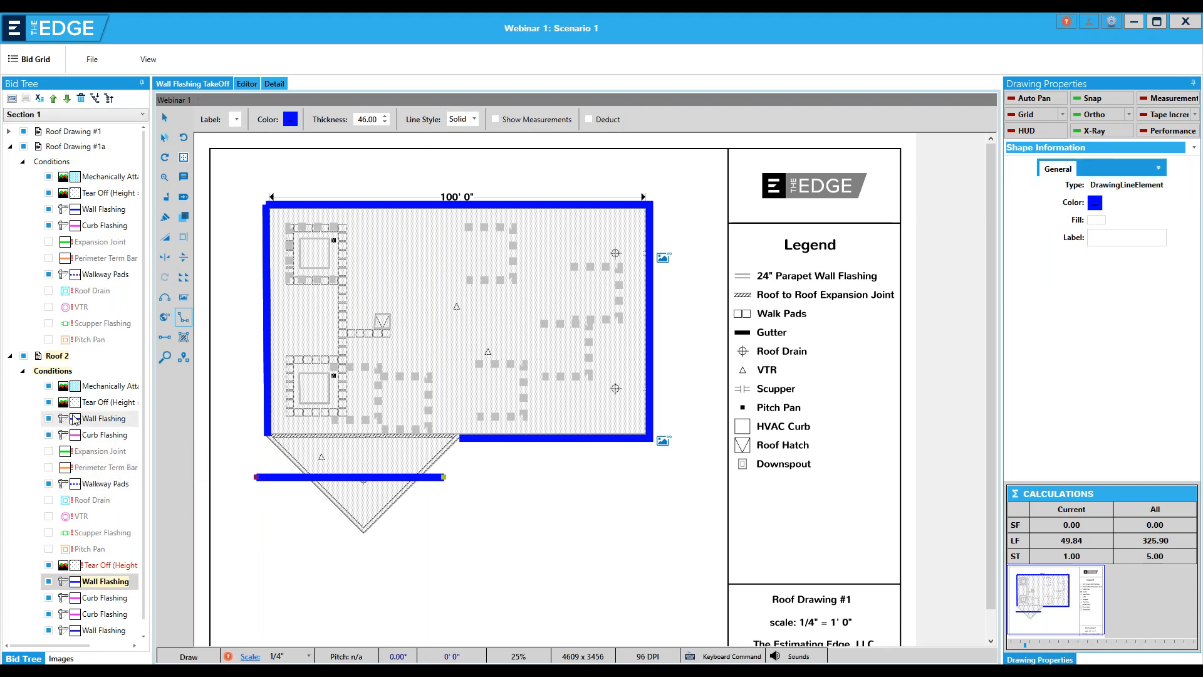
Using Roof Drawing #1's Mechanically Attached TPO condition, draw a four-sided area of about 255 SF below the main roof, beside the triangular section
left_click(8, 132)
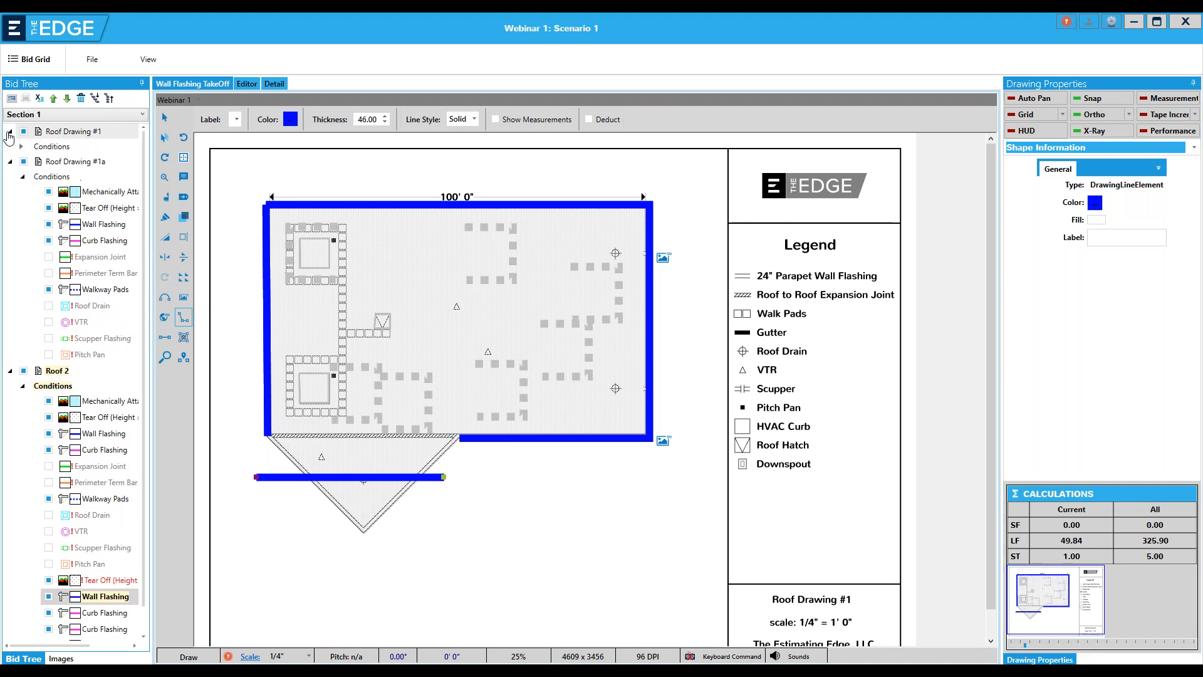
left_click(21, 147)
left_click(118, 164)
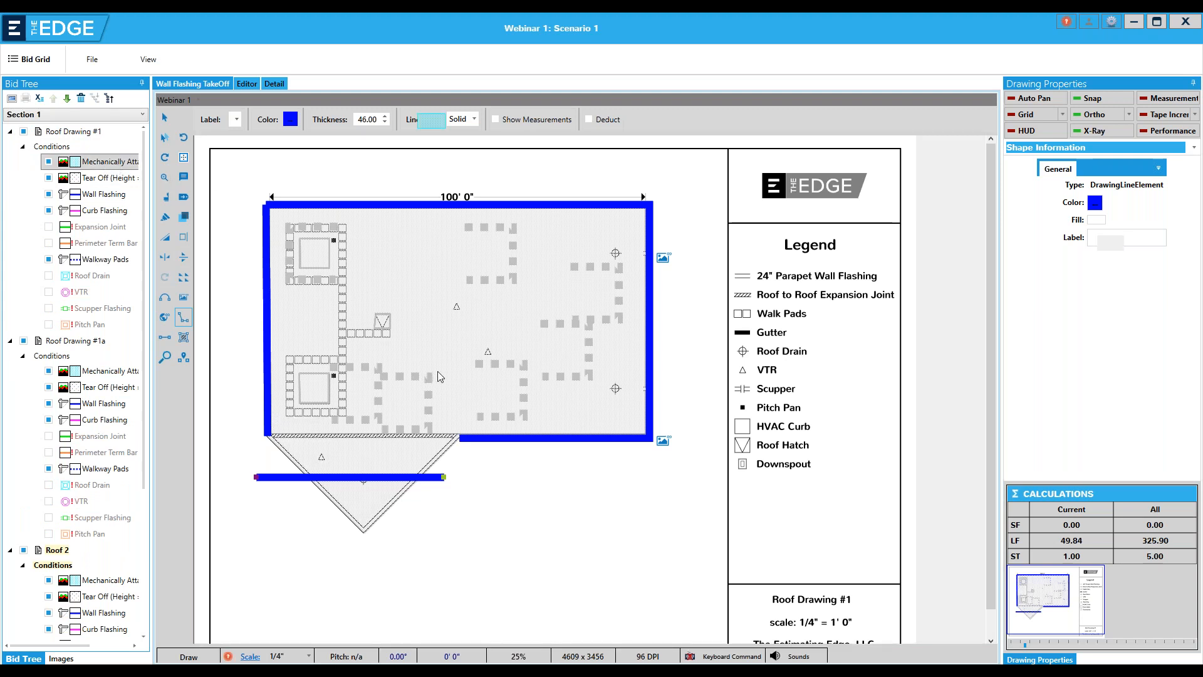
left_click(457, 464)
left_click(457, 517)
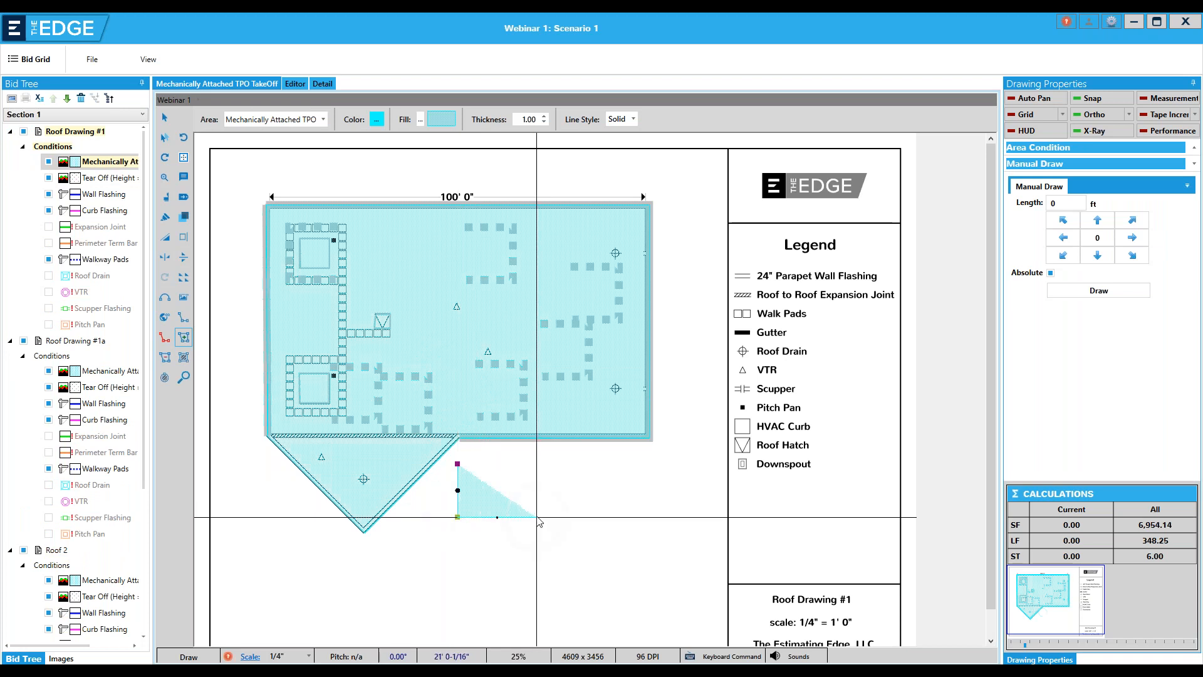
left_click(536, 518)
double_click(527, 478)
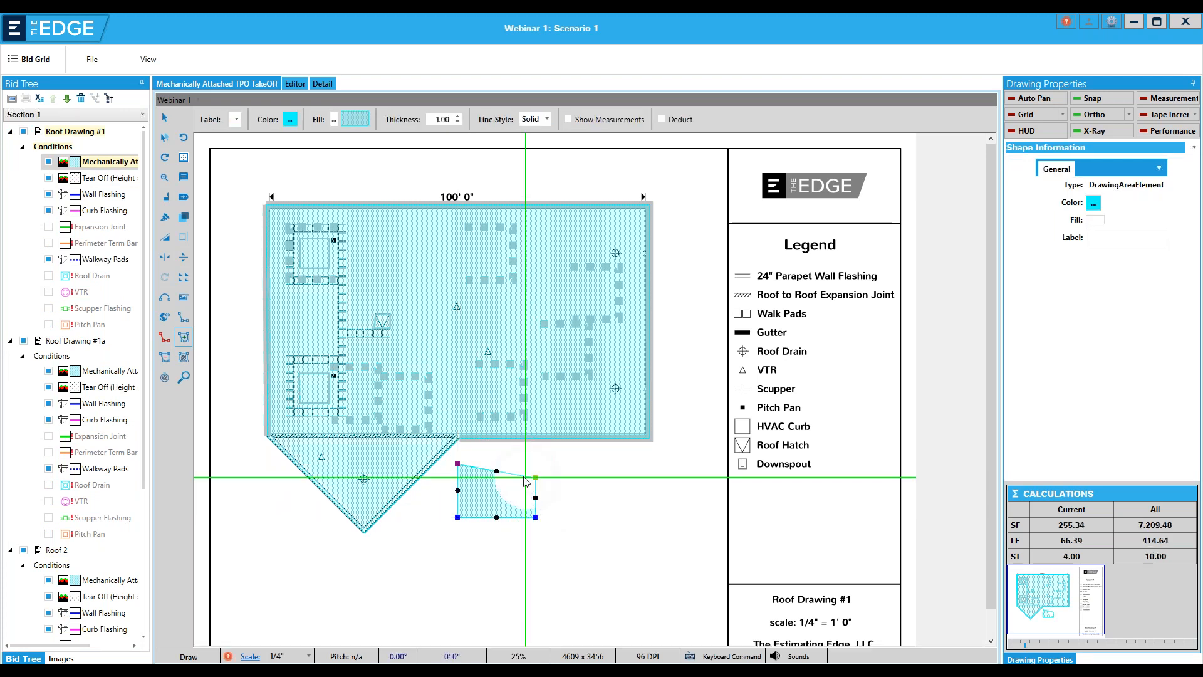